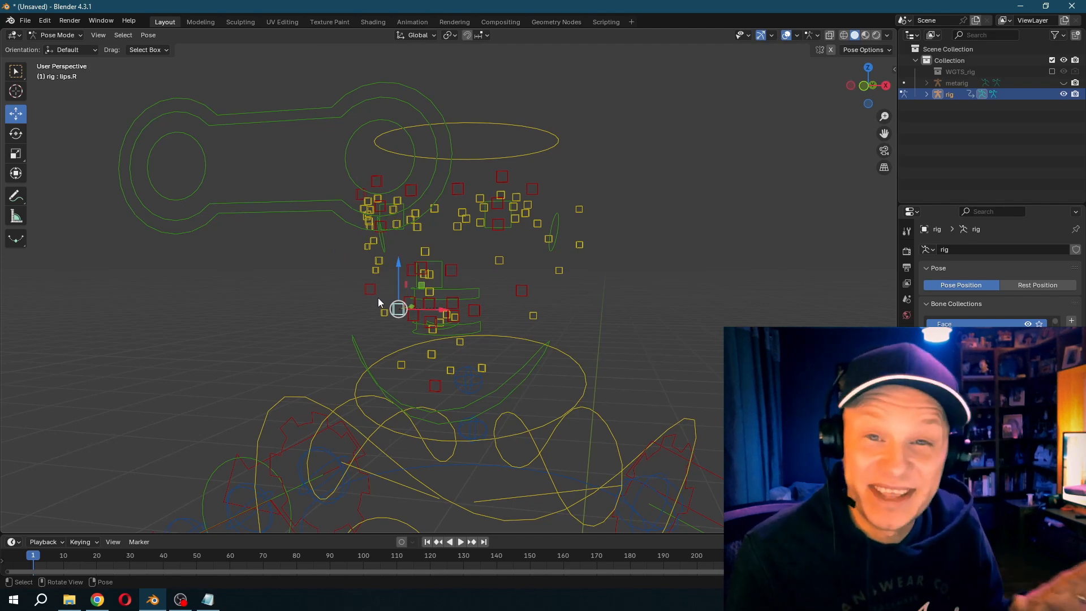
{"action": "left_click", "coordinate": [330, 202]}
{"action": "key", "text": "g"}
{"action": "right_click", "coordinate": [498, 211]}
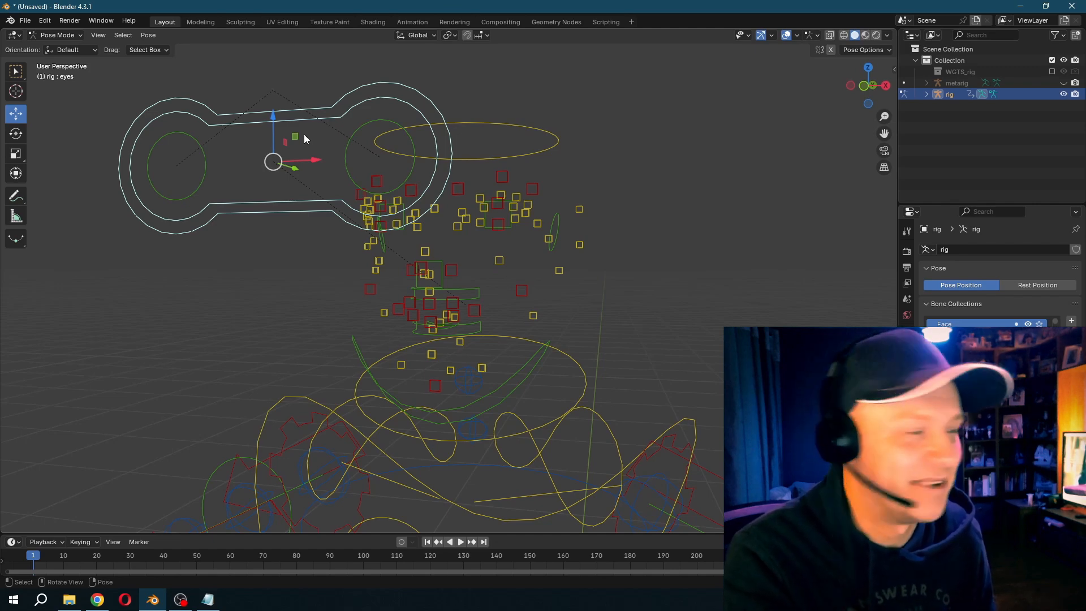
- Switch the rig to Object Mode and delete it from the scene
{"action": "left_click", "coordinate": [57, 35]}
{"action": "left_click", "coordinate": [68, 47]}
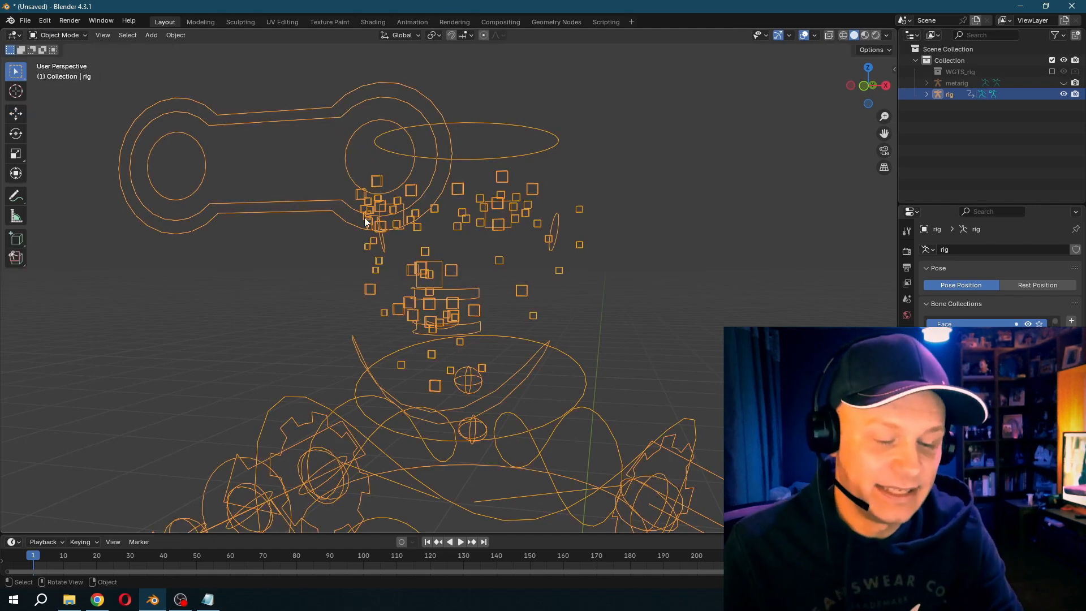
{"action": "key", "text": "Delete"}
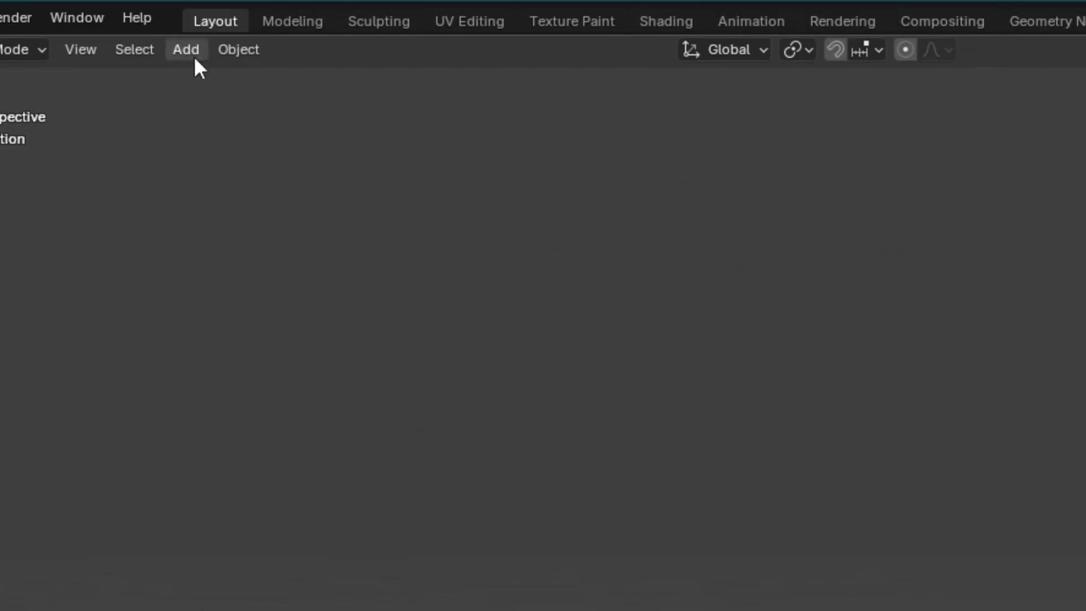
- Add a mesh cube at the scene origin to serve as the character's head
{"action": "left_click", "coordinate": [151, 35]}
{"action": "mouse_move", "coordinate": [198, 78]}
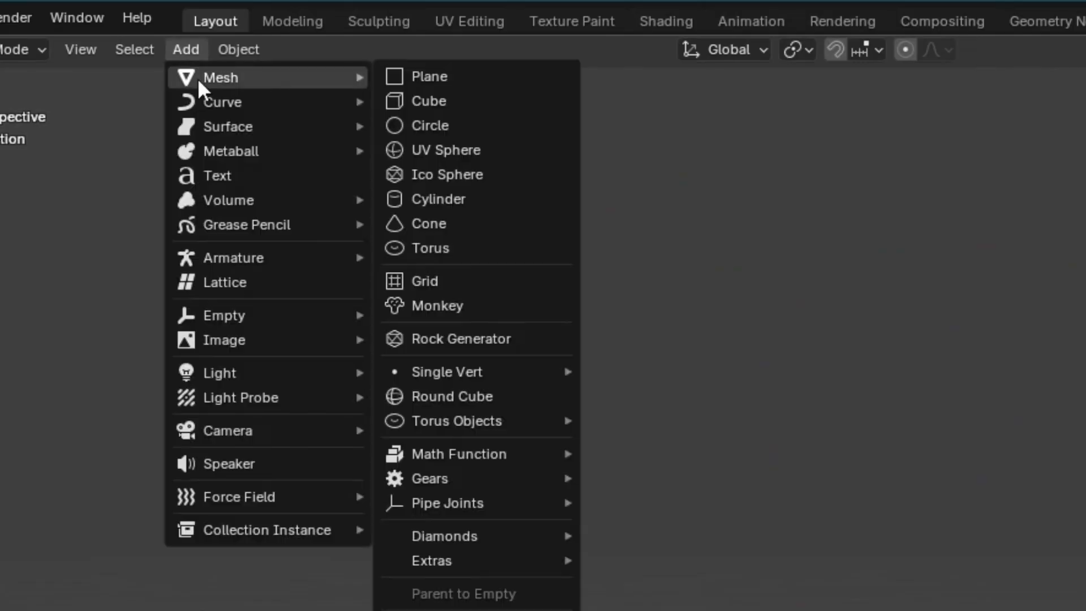
{"action": "left_click", "coordinate": [442, 100]}
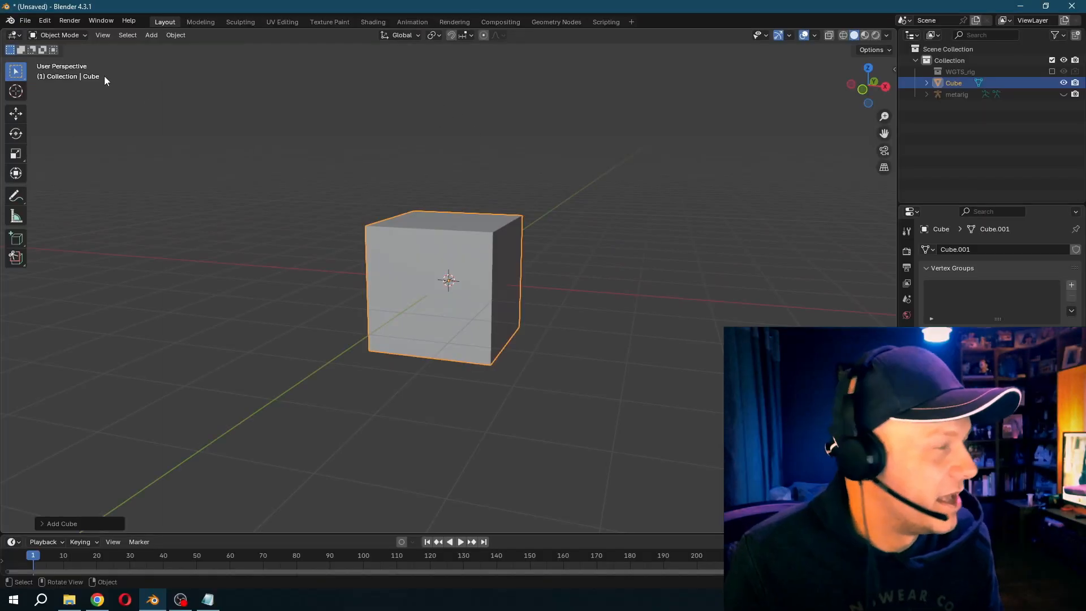
- In Edit Mode, inset the cube's front face to make a smaller centred square face
{"action": "left_click", "coordinate": [57, 35]}
{"action": "left_click", "coordinate": [60, 60]}
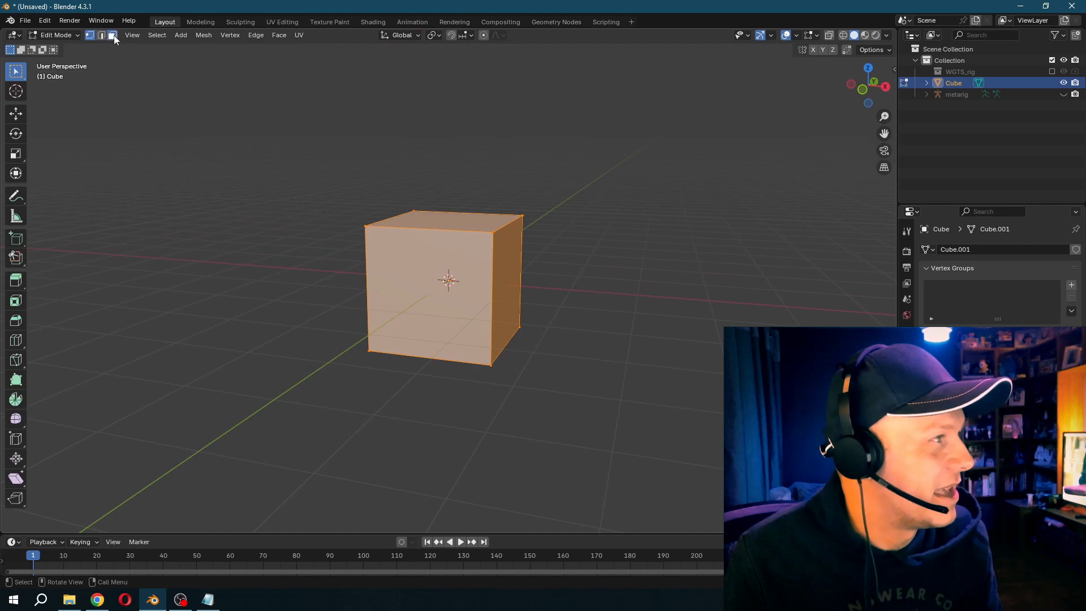
{"action": "left_click", "coordinate": [404, 275]}
{"action": "key", "text": "i"}
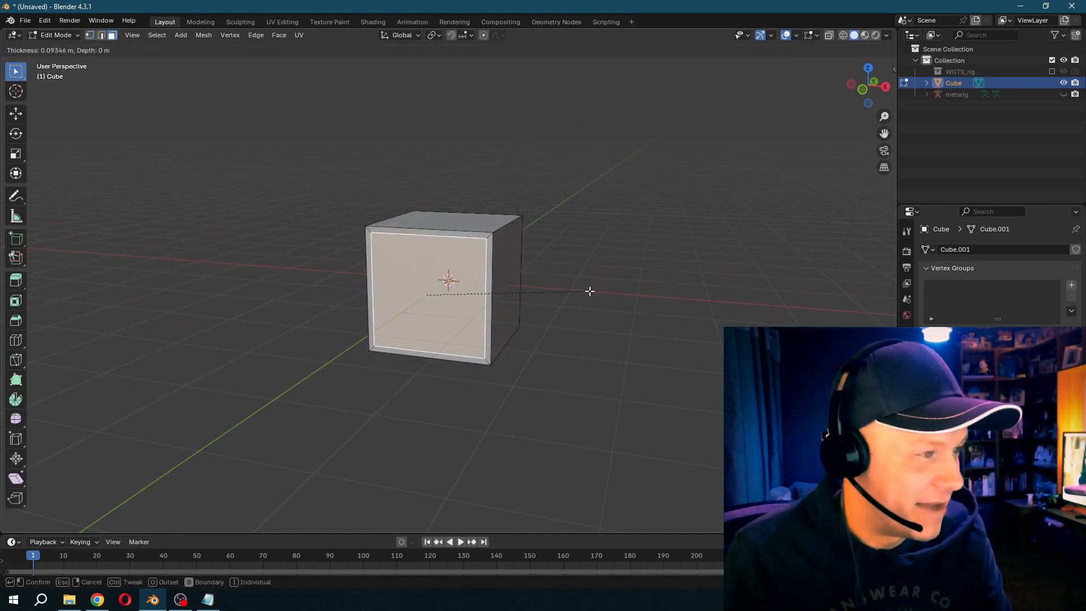
{"action": "left_click", "coordinate": [570, 291]}
- Flatten the inset face along Z into a wide rectangle and lower it to the mouth position
{"action": "key", "text": "s"}
{"action": "key", "text": "z"}
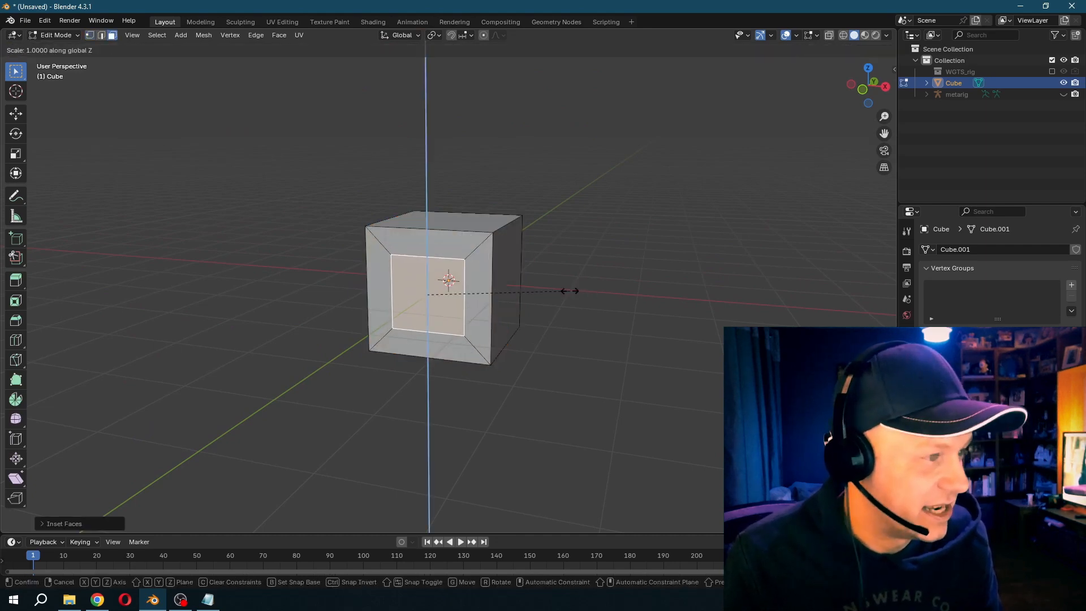
{"action": "left_click", "coordinate": [477, 290]}
{"action": "key", "text": "g"}
{"action": "key", "text": "z"}
{"action": "left_click", "coordinate": [480, 316]}
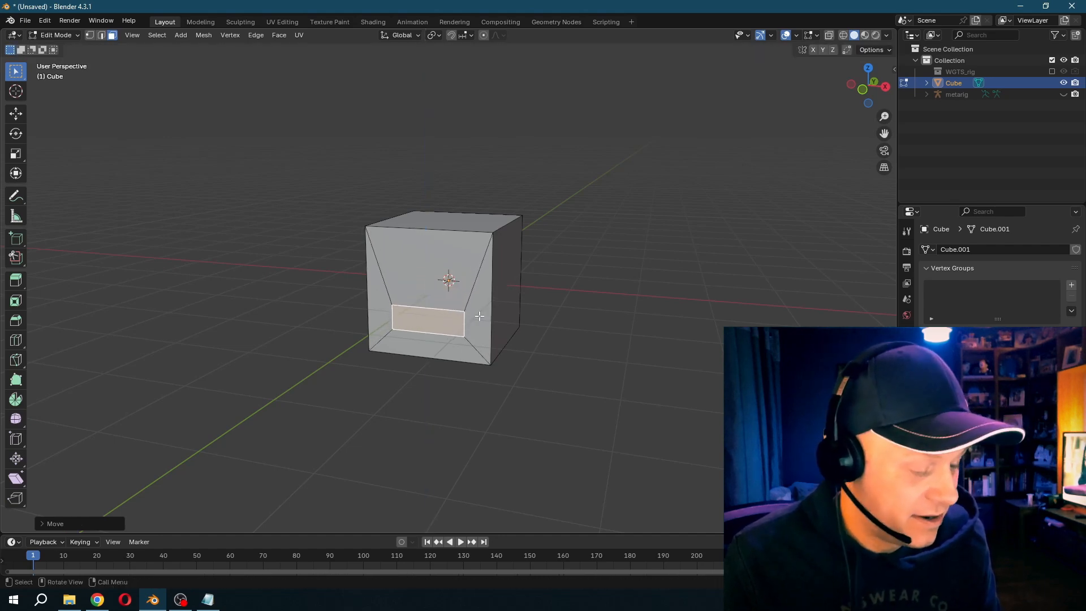
- Extrude the mouth face deep into the cube to form a mouth cavity, and return to Object Mode
{"action": "key", "text": "e"}
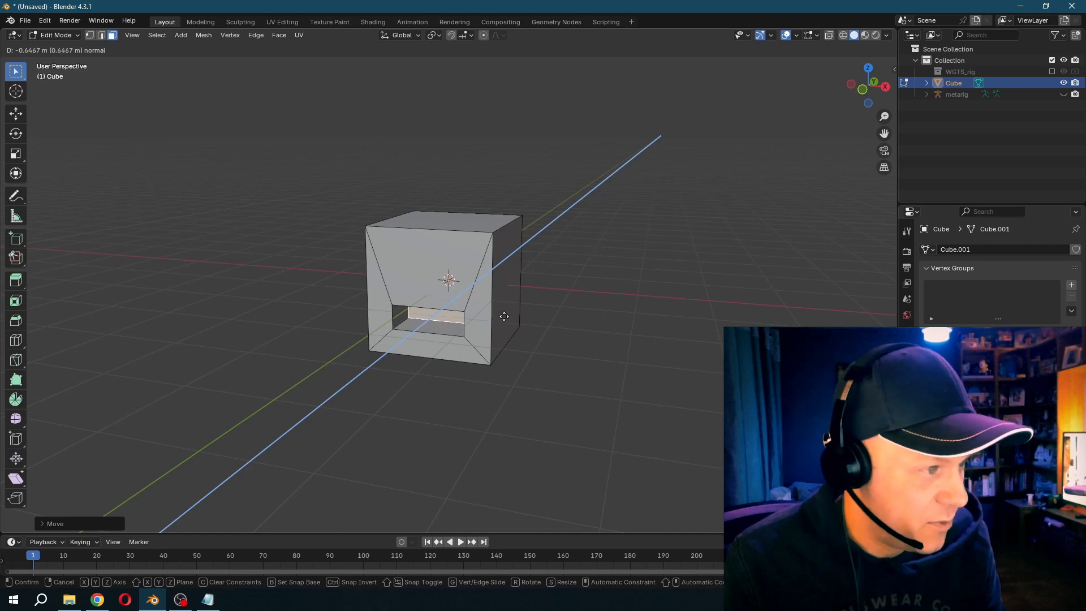
{"action": "left_click", "coordinate": [522, 317]}
{"action": "key", "text": "Tab"}
{"action": "mouse_move", "coordinate": [492, 334]}
{"action": "middle_mouse_down"}
{"action": "mouse_move", "coordinate": [524, 311]}
{"action": "mouse_move", "coordinate": [545, 336]}
{"action": "mouse_move", "coordinate": [489, 328]}
{"action": "middle_mouse_up"}
{"action": "scroll", "coordinate": [490, 331], "scroll_direction": "up", "scroll_amount": 3}
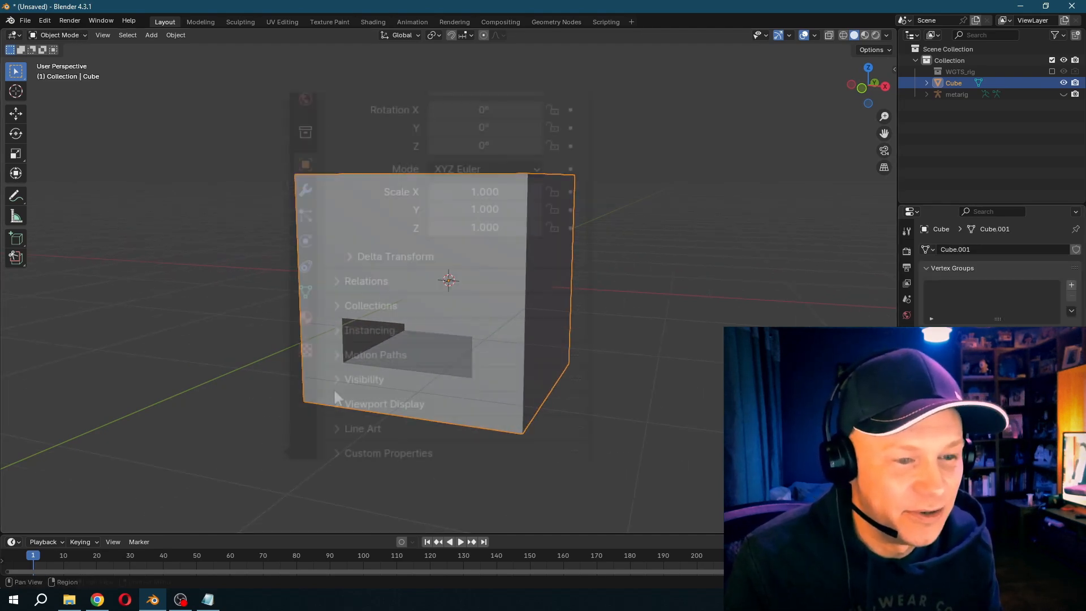
- Add a Basis and a second shape key, and close the mouth in the second key by flattening the cavity faces along Z
{"action": "left_click", "coordinate": [306, 291]}
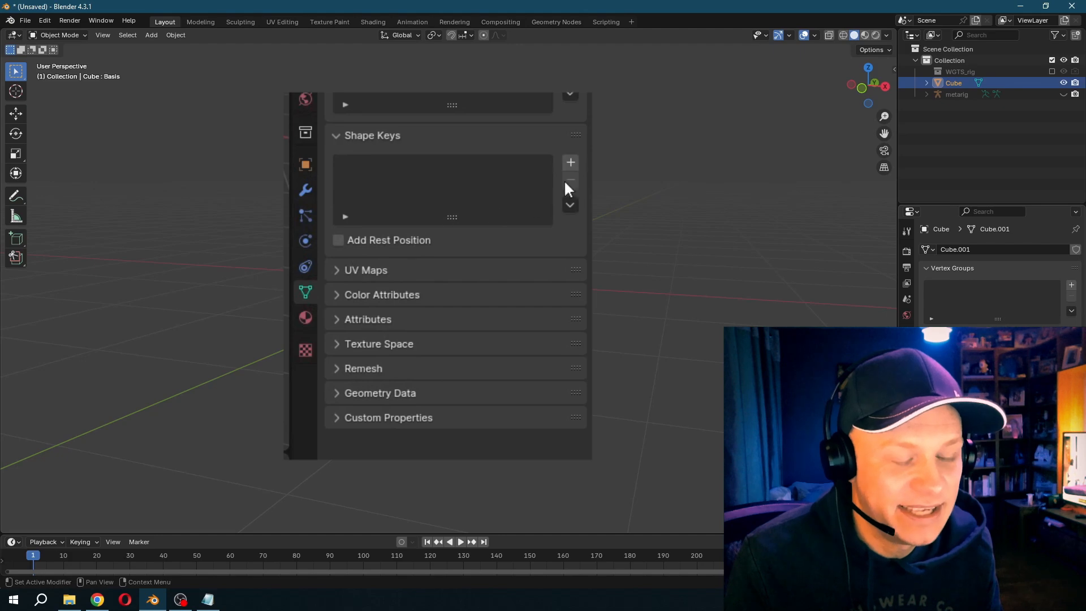
{"action": "left_click", "coordinate": [571, 164]}
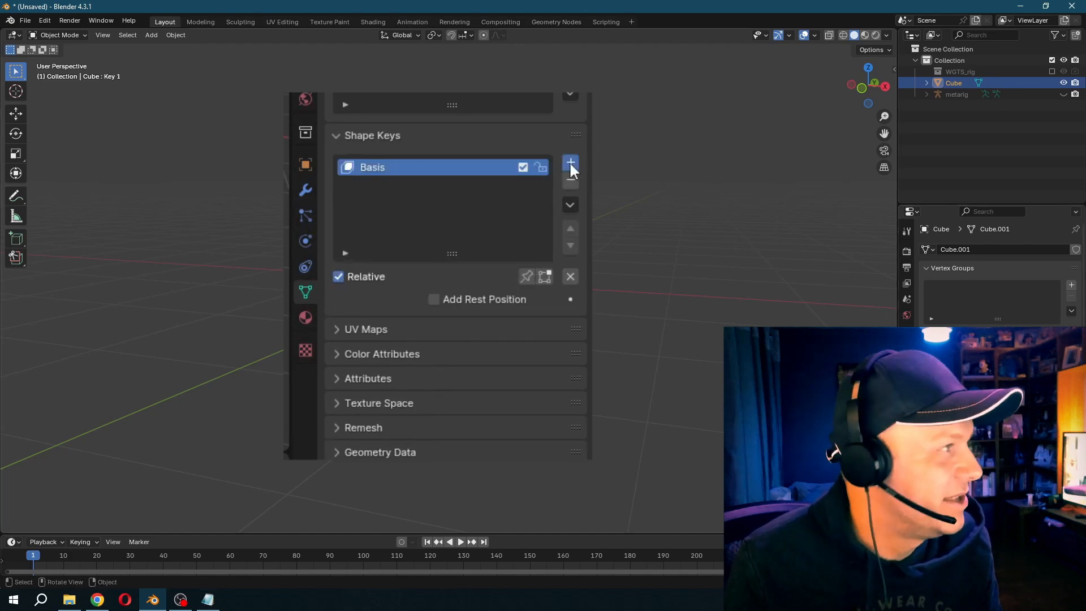
{"action": "left_click", "coordinate": [70, 36]}
{"action": "left_click", "coordinate": [64, 60]}
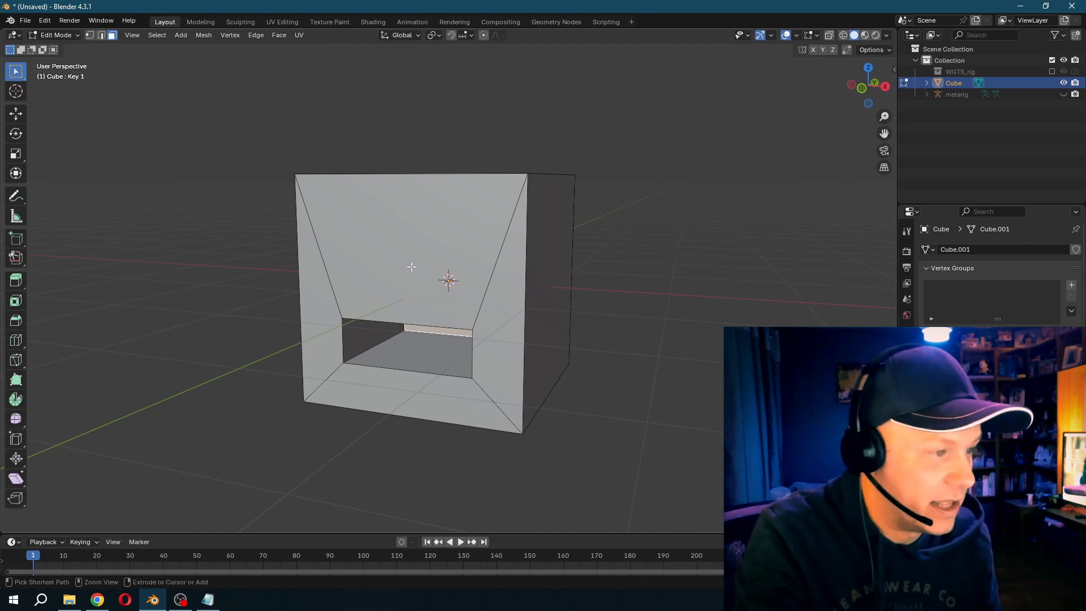
{"action": "key", "text": "ctrl+KP_Add"}
{"action": "key", "text": "s"}
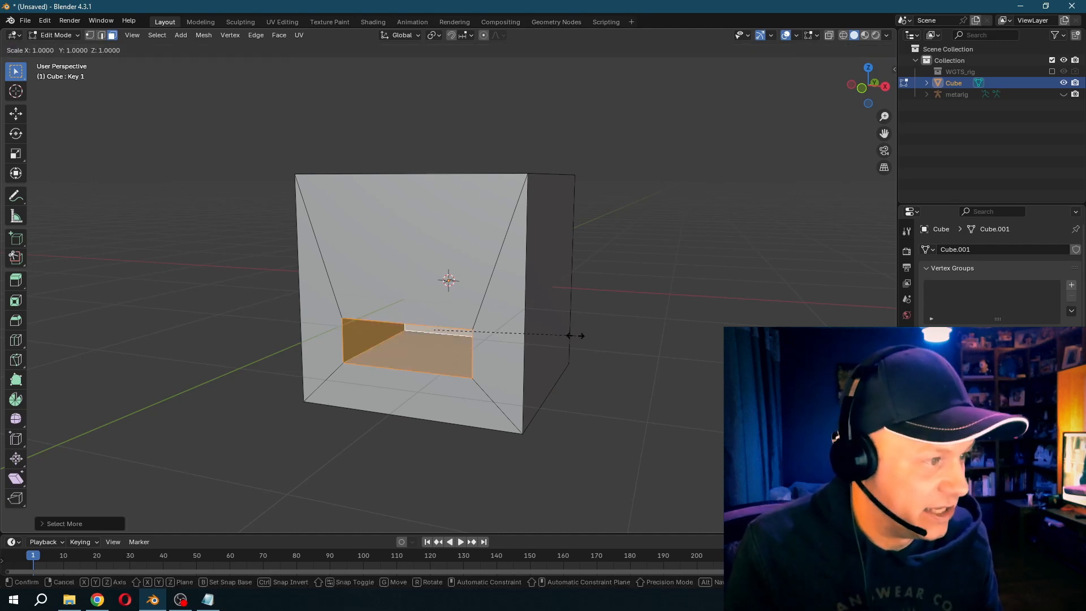
{"action": "key", "text": "z"}
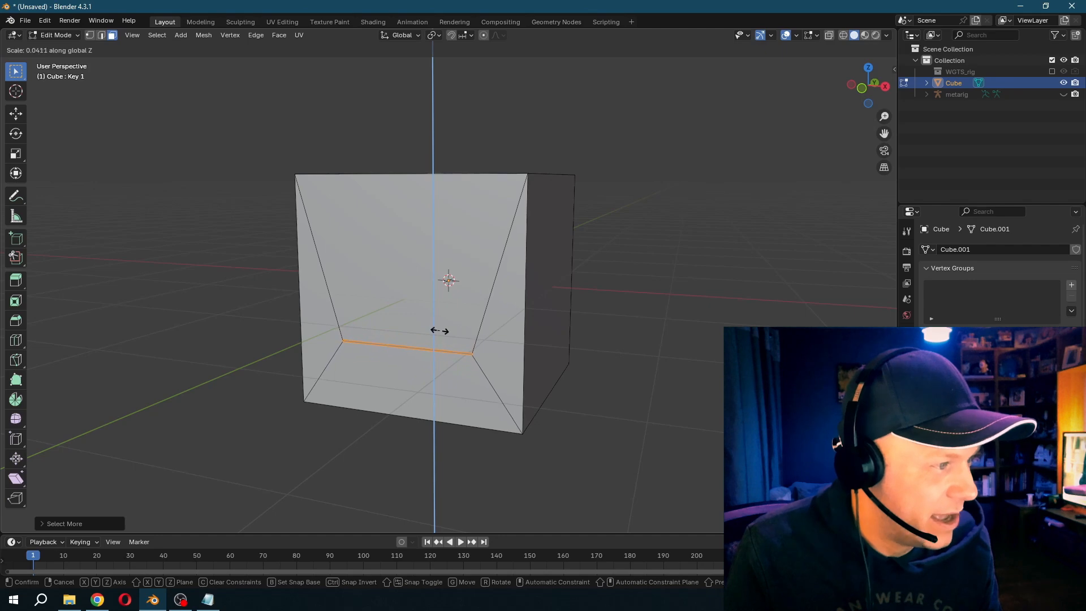
{"action": "left_click", "coordinate": [434, 331]}
{"action": "key", "text": "Tab"}
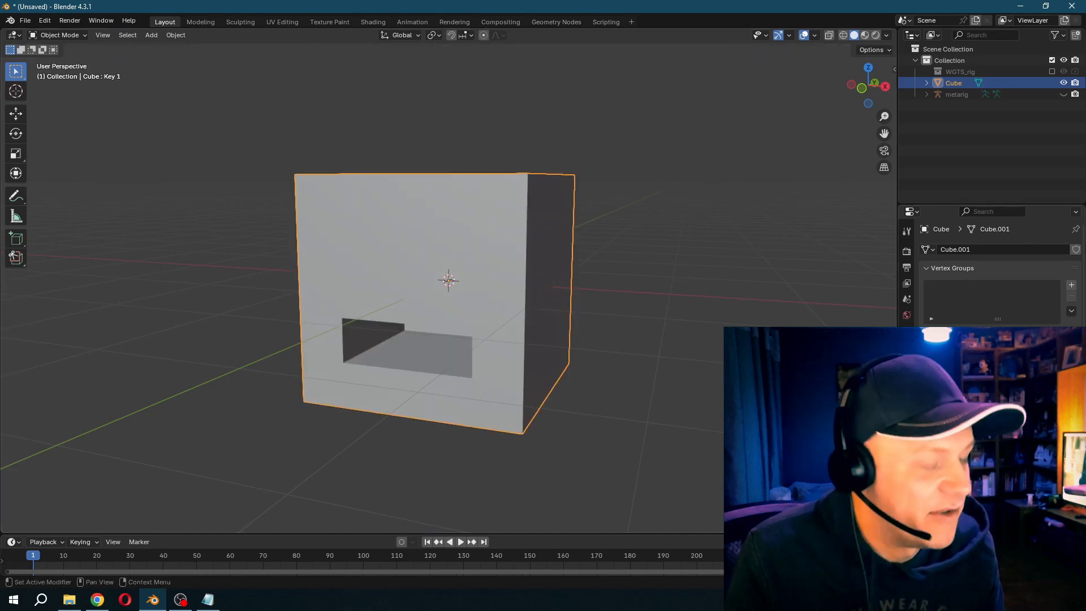
- Preview the closed-mouth shape key by sliding its value back and forth
{"action": "mouse_move", "coordinate": [989, 435]}
{"action": "left_mouse_down"}
{"action": "mouse_move", "coordinate": [1066, 435]}
{"action": "mouse_move", "coordinate": [994, 436]}
{"action": "left_mouse_up"}
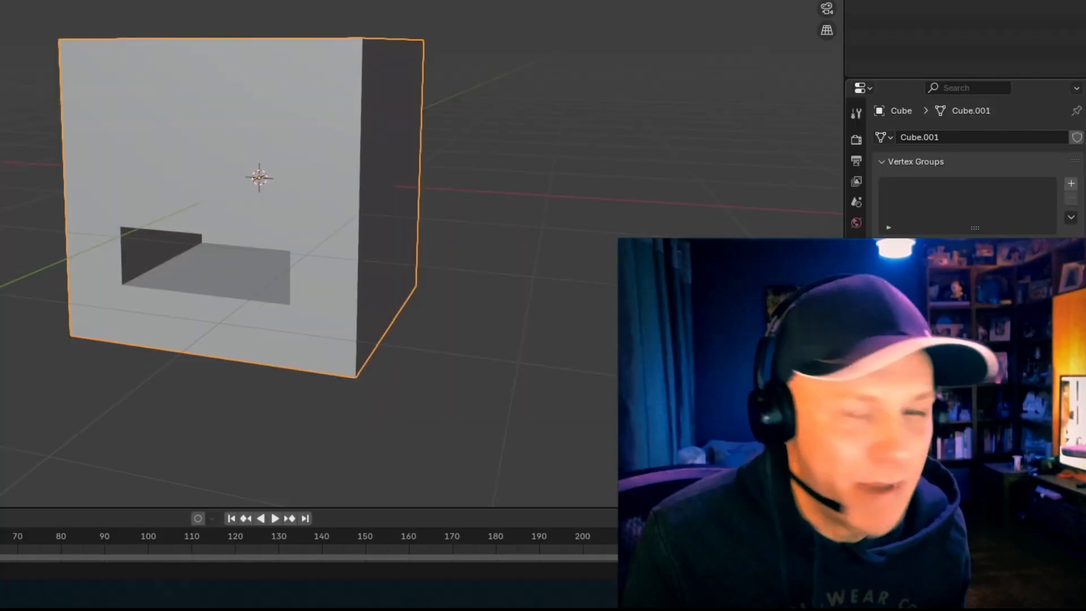
{"action": "mouse_move", "coordinate": [966, 379]}
{"action": "left_mouse_down"}
{"action": "mouse_move", "coordinate": [1059, 379]}
{"action": "mouse_move", "coordinate": [965, 379]}
{"action": "left_mouse_up"}
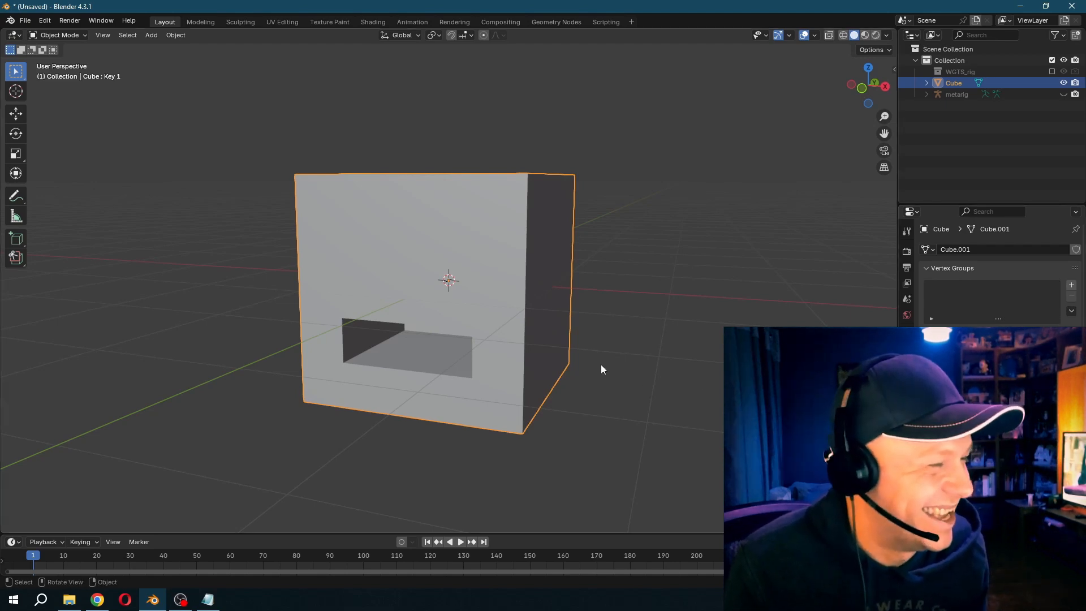
{"action": "left_click_drag", "start_coordinate": [965, 379], "coordinate": [1059, 379]}
- Add another mesh cube and scale it down uniformly to eye size
{"action": "middle_click_drag", "start_coordinate": [500, 250], "coordinate": [490, 265]}
{"action": "left_click", "coordinate": [152, 35]}
{"action": "mouse_move", "coordinate": [159, 51]}
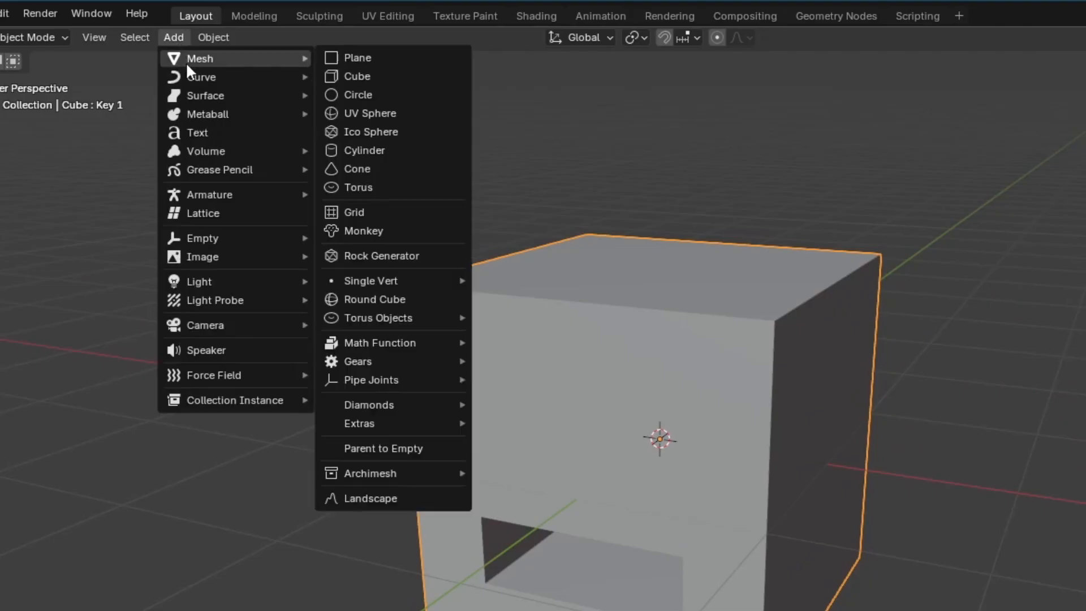
{"action": "left_click", "coordinate": [365, 78]}
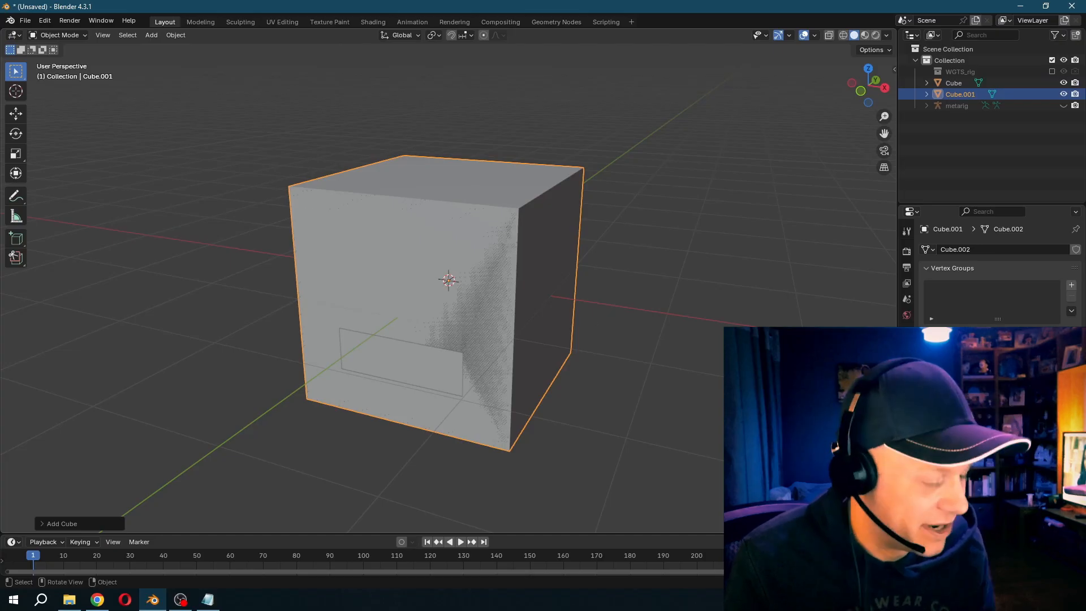
{"action": "key", "text": "s"}
{"action": "left_click", "coordinate": [520, 324]}
- Move the small cube along Y and Z so it protrudes from the upper front of the head as an eye
{"action": "key", "text": "g"}
{"action": "key", "text": "y"}
{"action": "key", "text": "z"}
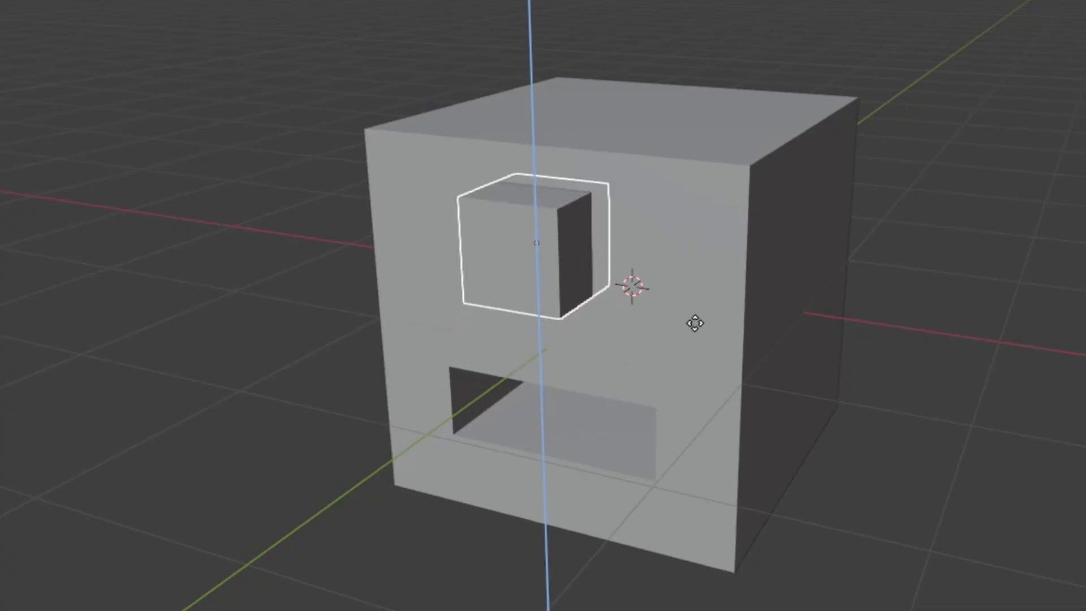
{"action": "key", "text": "shift+z"}
- Duplicate the eye cube along X to make the second eye above the mouth
{"action": "key", "text": "shift+d"}
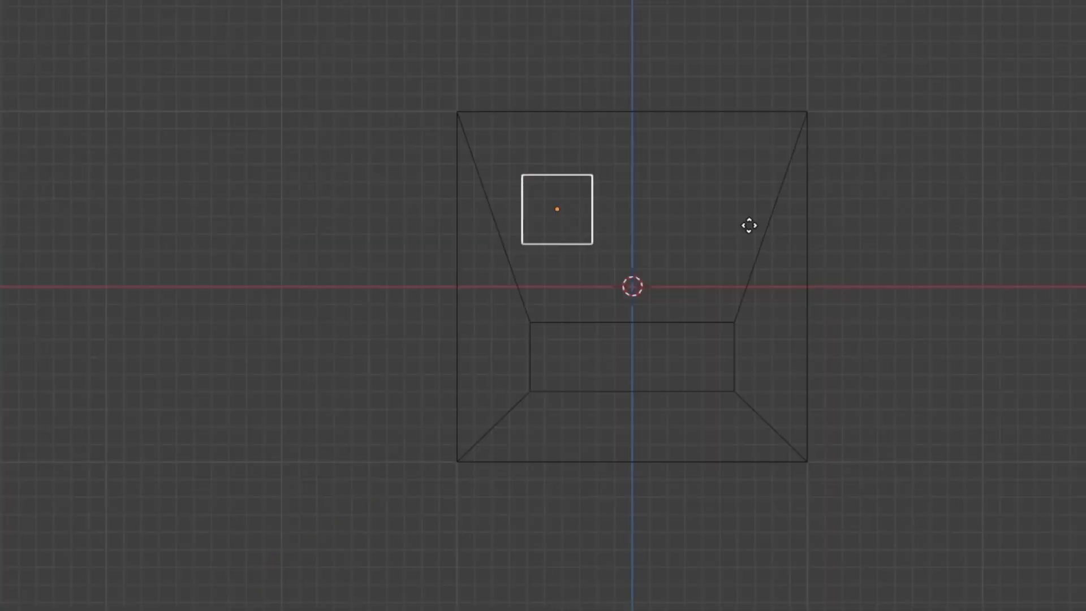
{"action": "key", "text": "x"}
{"action": "left_click", "coordinate": [847, 198]}
{"action": "key", "text": "shift+z"}
{"action": "middle_click_drag", "start_coordinate": [847, 198], "coordinate": [764, 201]}
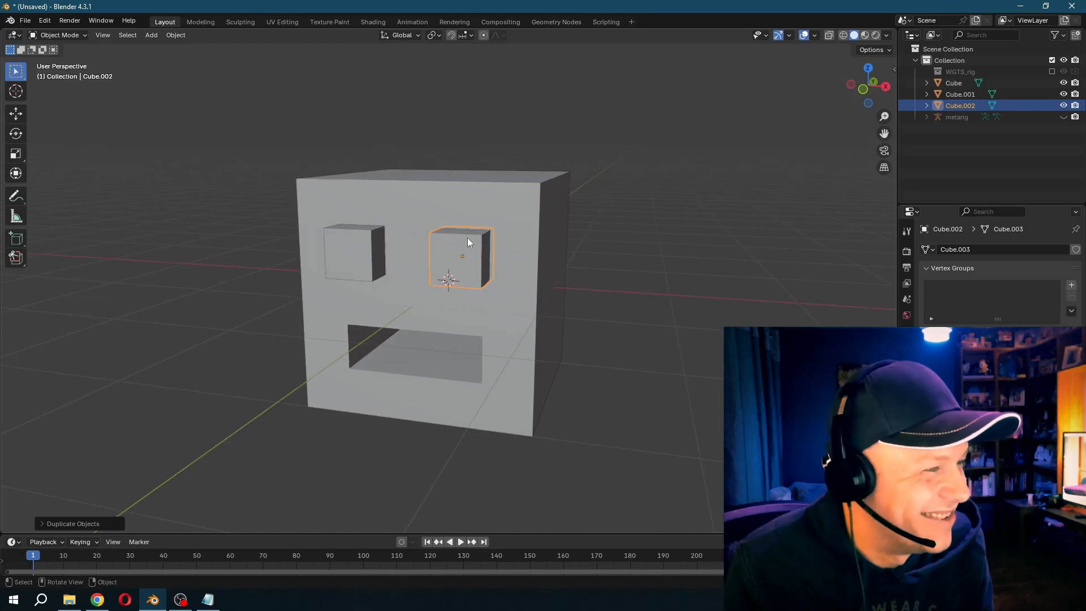
- Parent both eye cubes to the head cube with Object (Keep Transform)
{"action": "left_click", "coordinate": [377, 258], "text": "shift"}
{"action": "left_click", "coordinate": [485, 252], "text": "shift"}
{"action": "left_click", "coordinate": [479, 202], "text": "shift"}
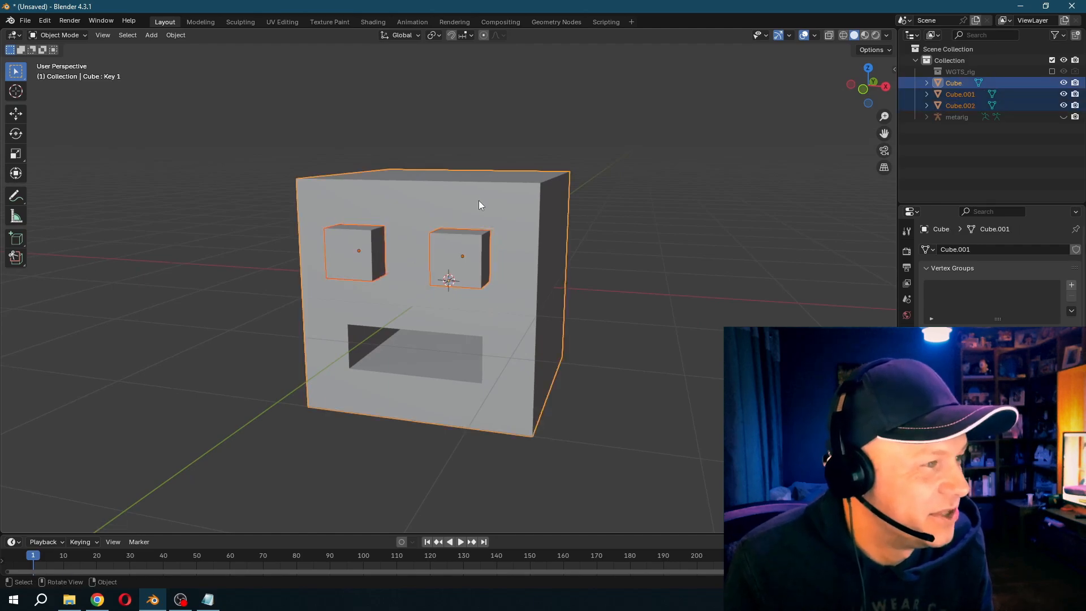
{"action": "key", "text": "ctrl+p"}
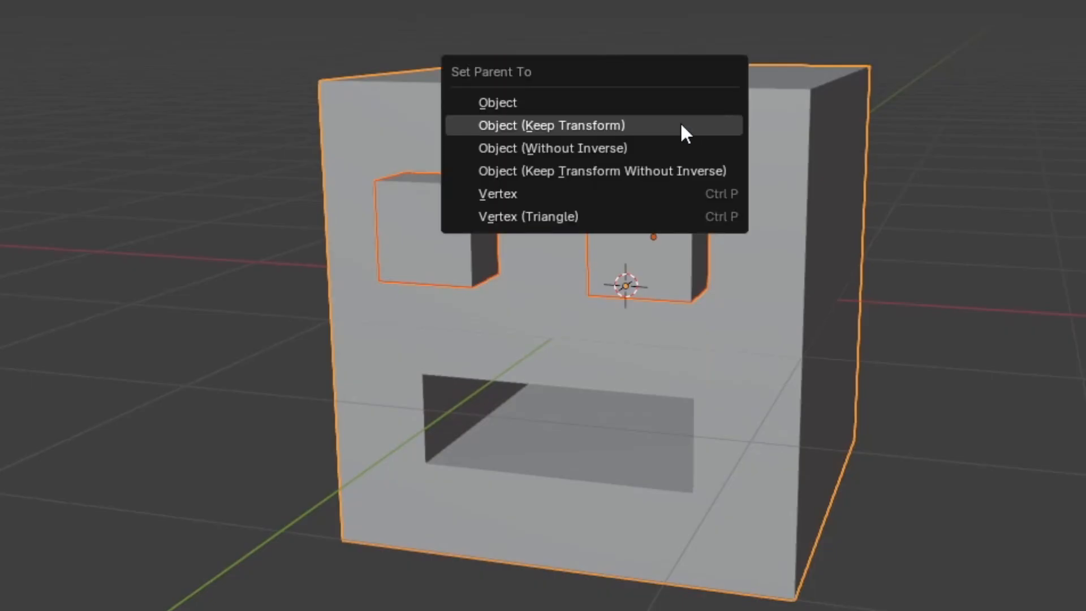
{"action": "left_click", "coordinate": [681, 125]}
- Insert a keyframe for both open eye cubes at frame 10
{"action": "left_click", "coordinate": [327, 258]}
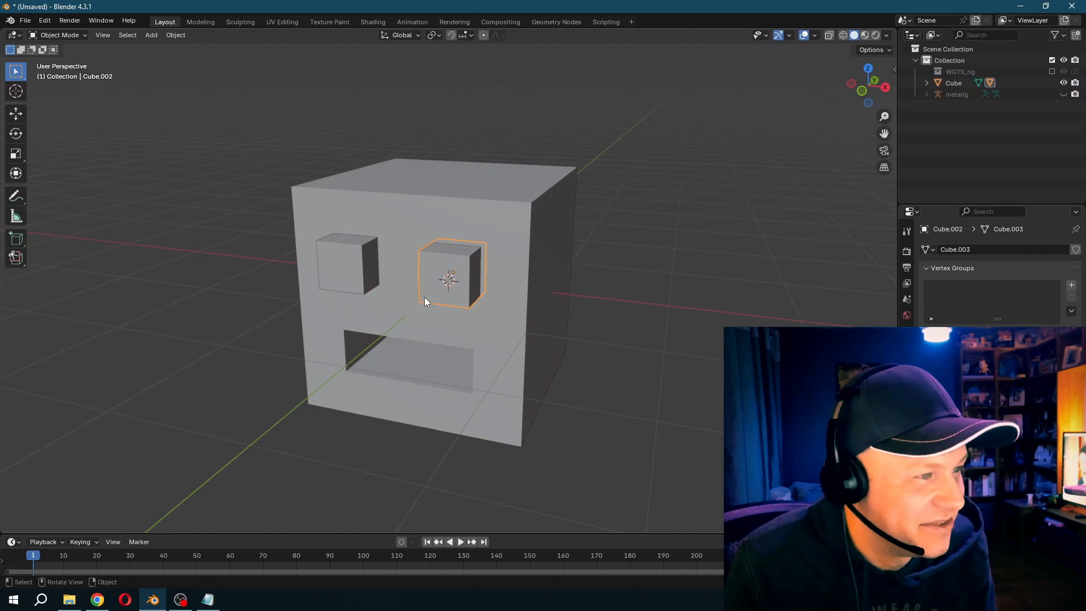
{"action": "left_click", "coordinate": [62, 557]}
{"action": "left_click", "coordinate": [355, 272]}
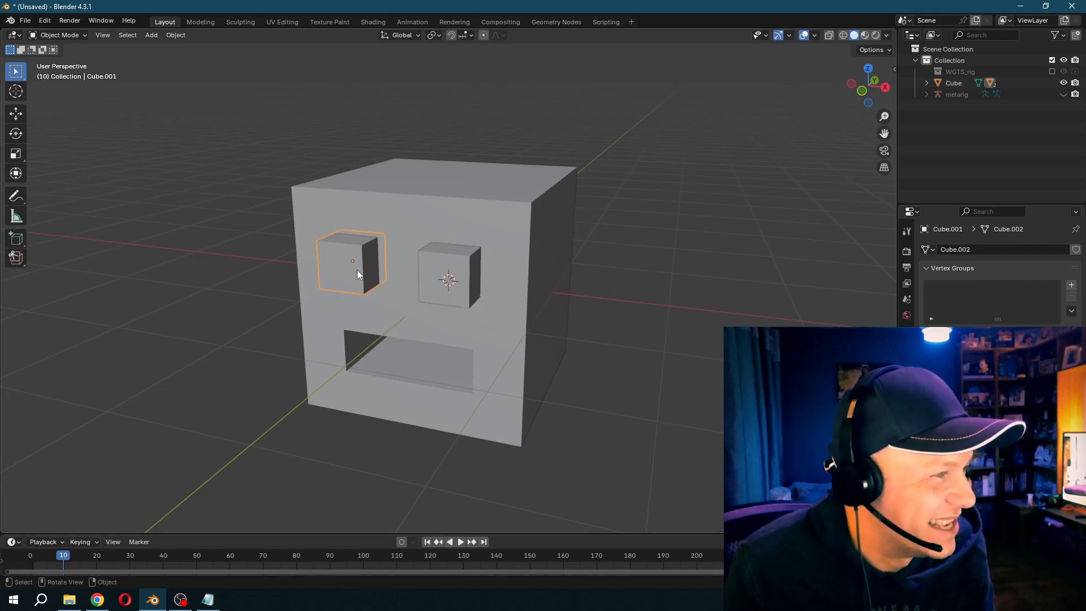
{"action": "left_click", "coordinate": [431, 271], "text": "shift"}
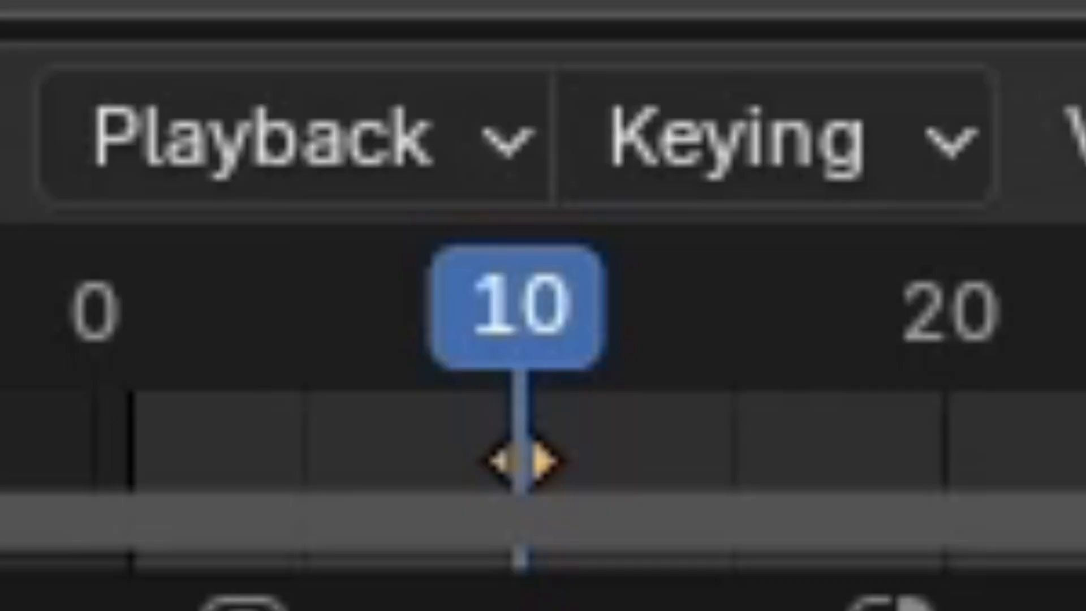
- Insert a second open-eye keyframe for both eye cubes at frame 15
{"action": "key", "text": "Right"}
{"action": "key", "text": "Right"}
{"action": "key", "text": "Right"}
{"action": "key", "text": "Right"}
{"action": "key", "text": "Right"}
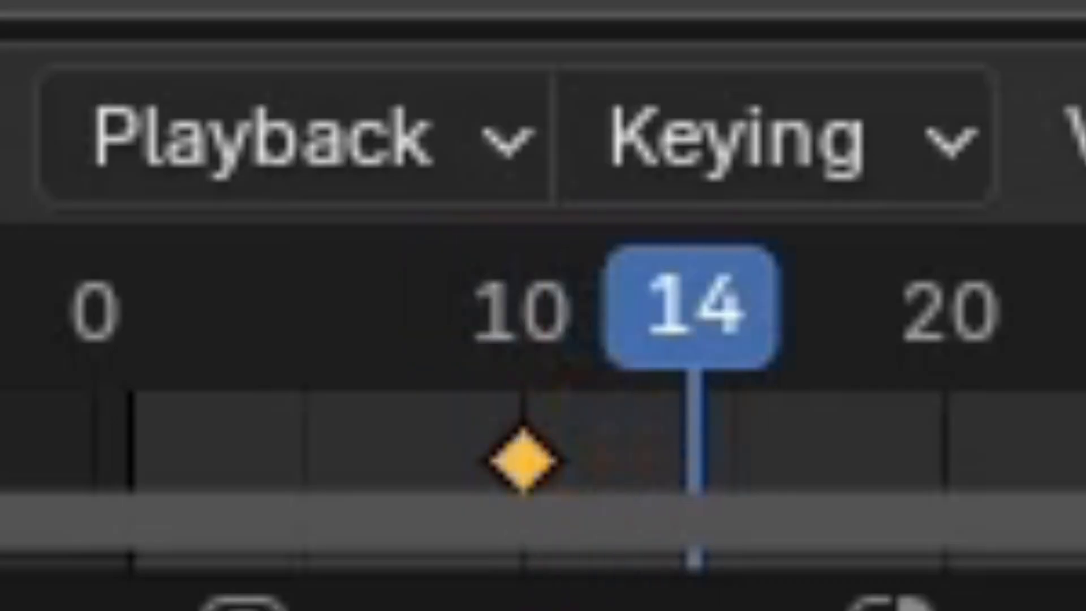
{"action": "key", "text": "i"}
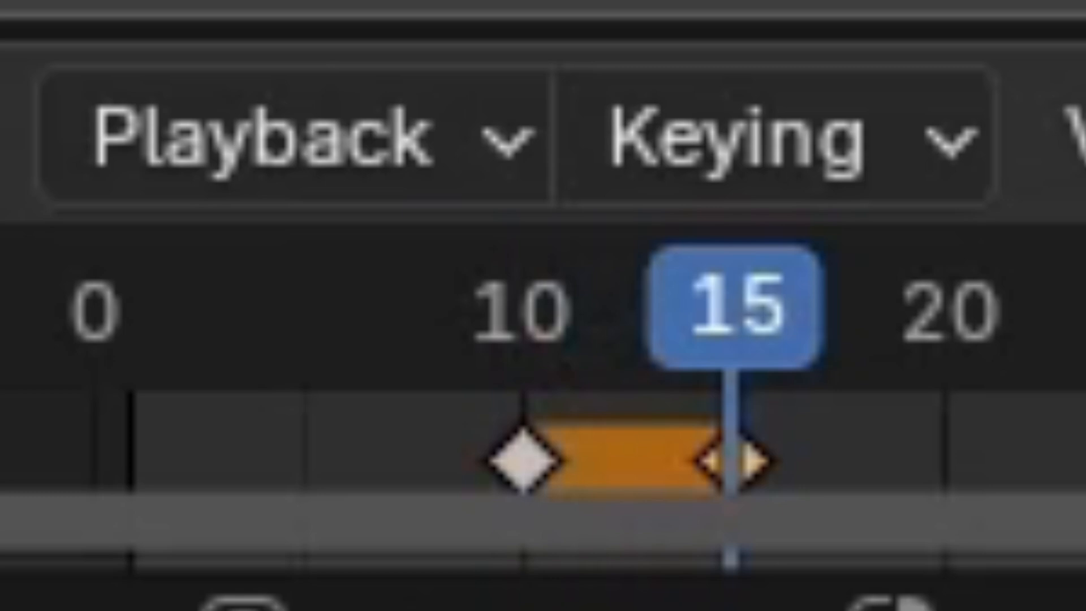
- At frame 12, flatten both eyes to about 0.08 scale along Z and keyframe the closed pose
{"action": "key", "text": "Left"}
{"action": "key", "text": "Left"}
{"action": "key", "text": "Left"}
{"action": "key", "text": "Left"}
{"action": "key", "text": "Left"}
{"action": "key", "text": "Right"}
{"action": "key", "text": "Right"}
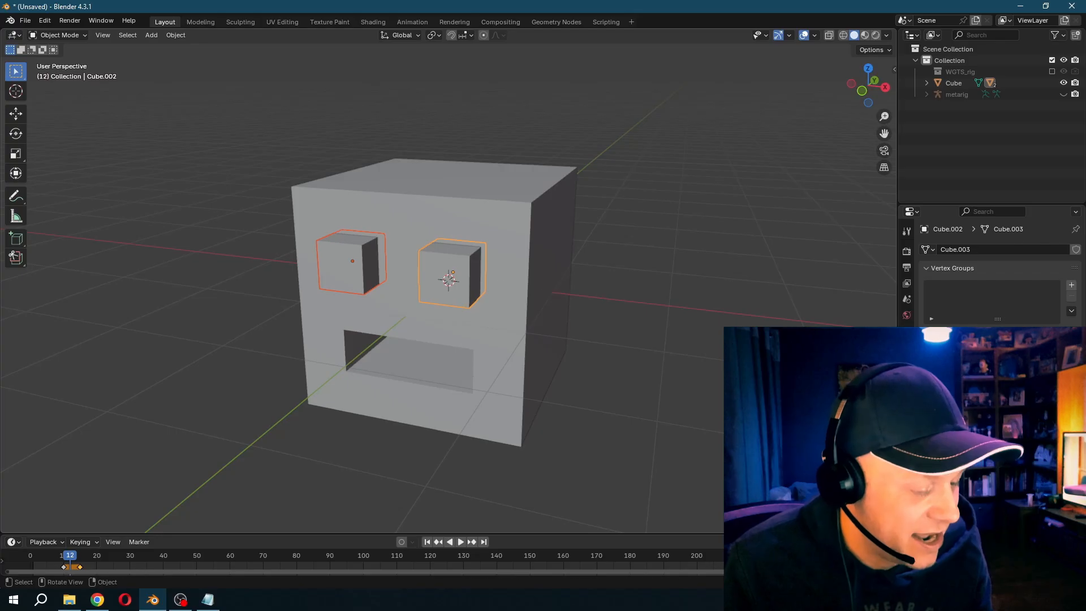
{"action": "key", "text": "s"}
{"action": "key", "text": "z"}
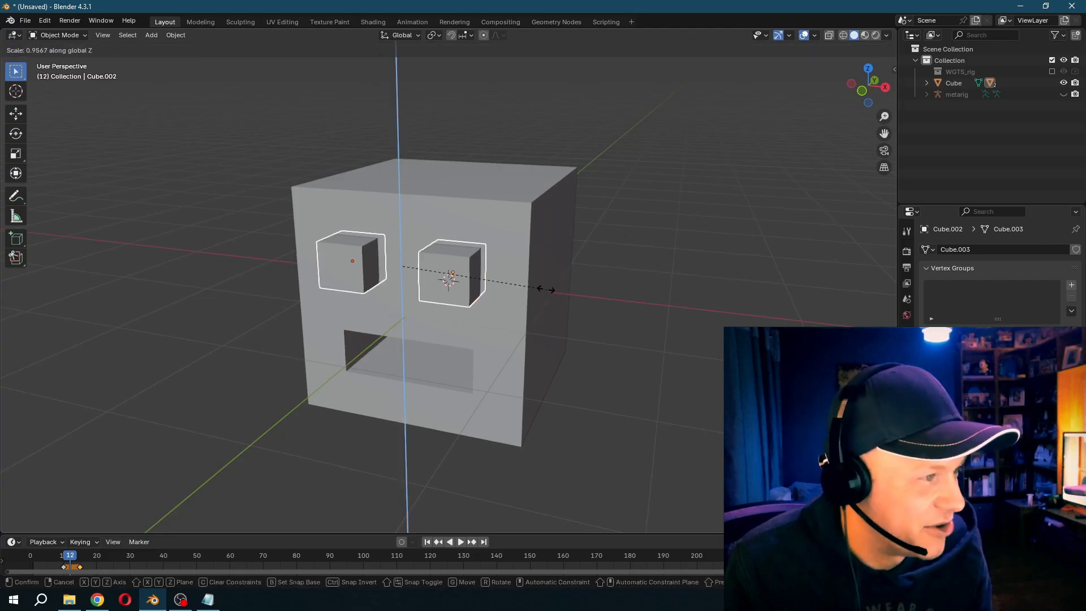
{"action": "left_click", "coordinate": [411, 267]}
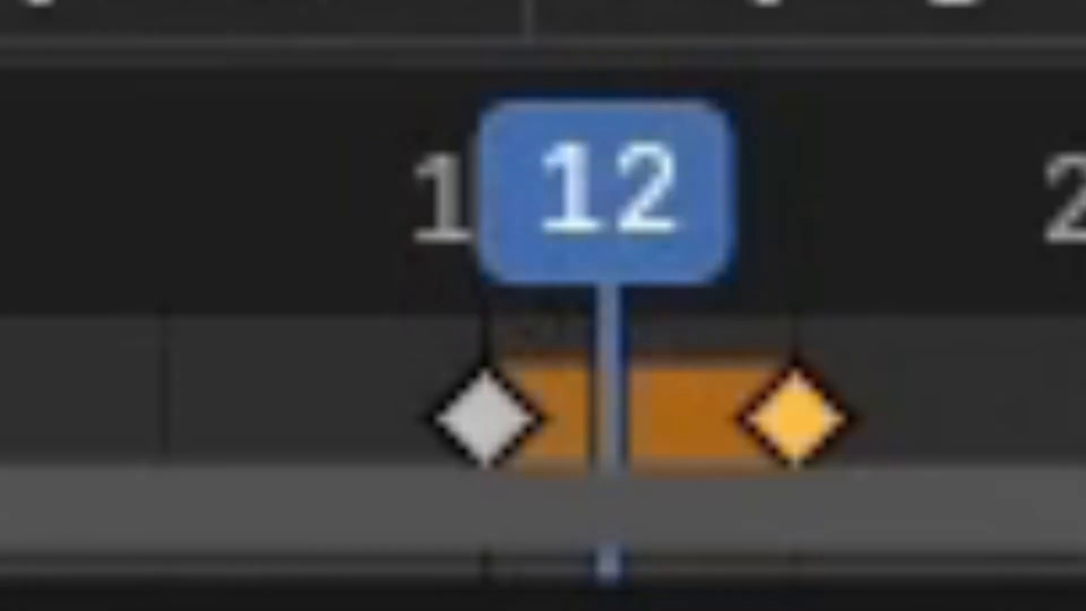
{"action": "key", "text": "i"}
- Play the animation from before frame 10 to check the blink
{"action": "left_click", "coordinate": [49, 558]}
{"action": "key", "text": "space"}
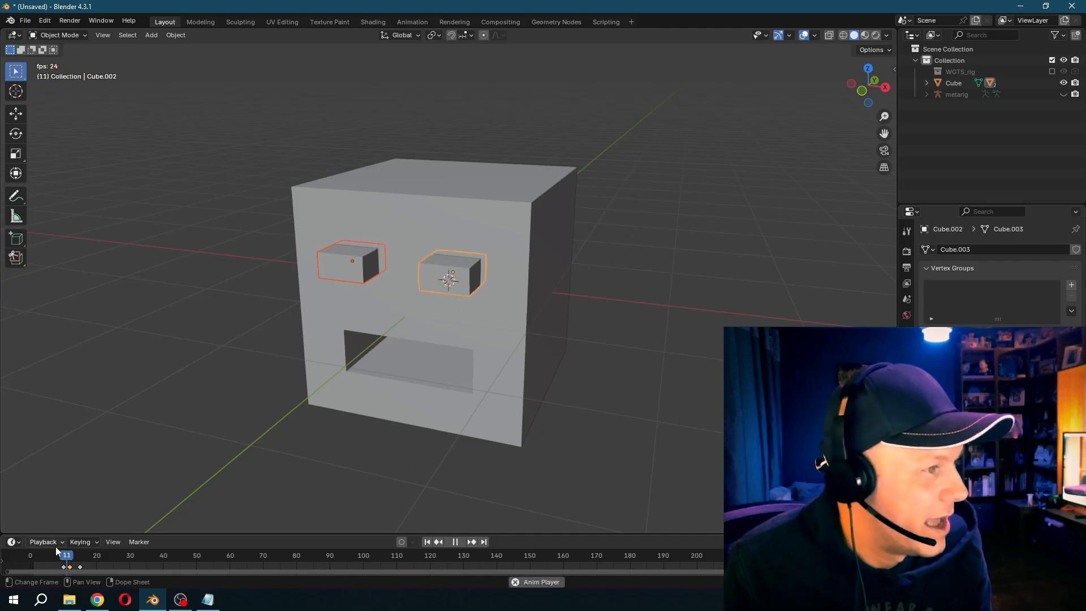
{"action": "key", "text": "space"}
- Duplicate the three blink keyframes further along the timeline, with one copy starting at frame 28, and play the animation
{"action": "left_click_drag", "start_coordinate": [49, 566], "coordinate": [88, 566]}
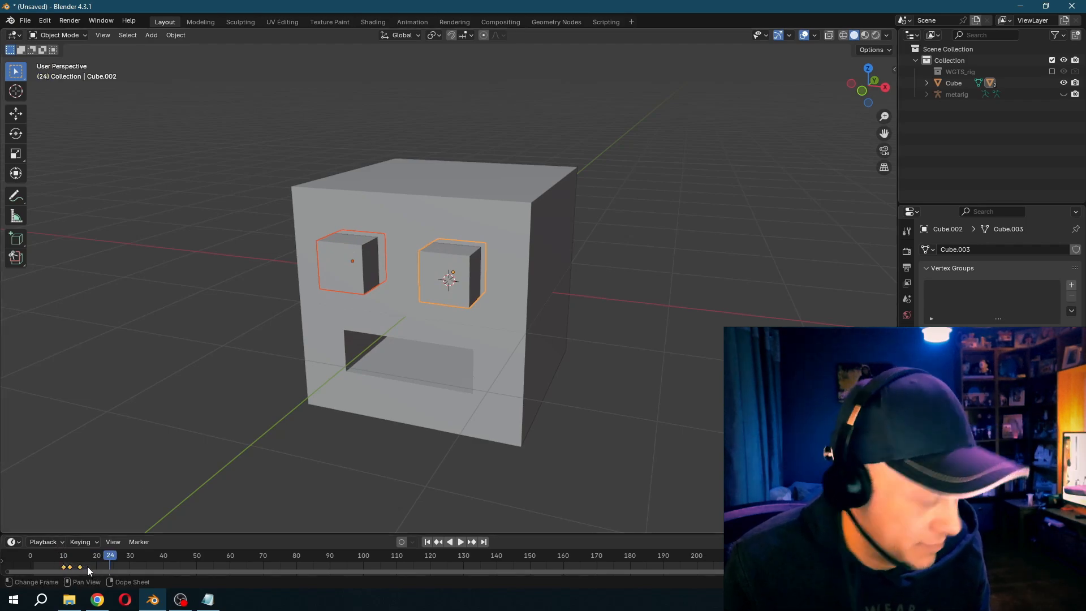
{"action": "key", "text": "shift+d"}
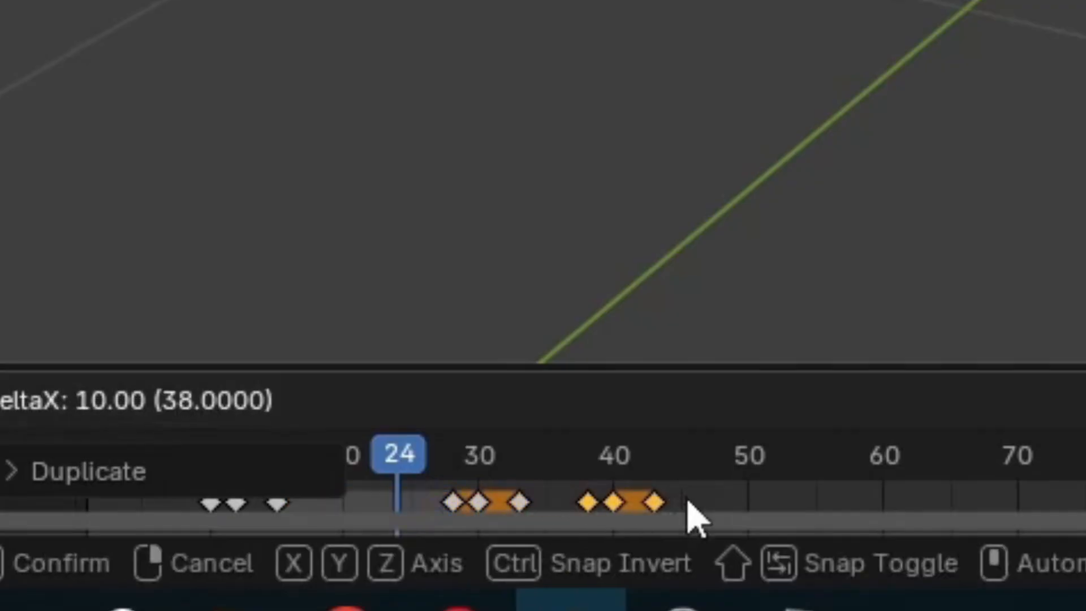
{"action": "left_click", "coordinate": [965, 445]}
{"action": "key", "text": "space"}
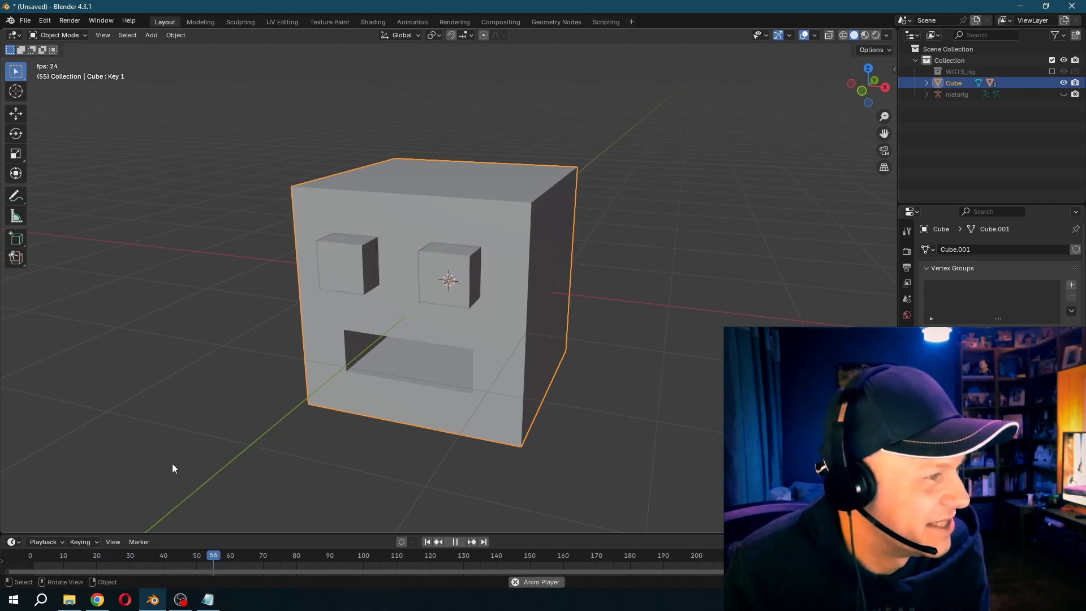
- Stop playback and insert a rotation keyframe for the head cube at frame 10
{"action": "key", "text": "space"}
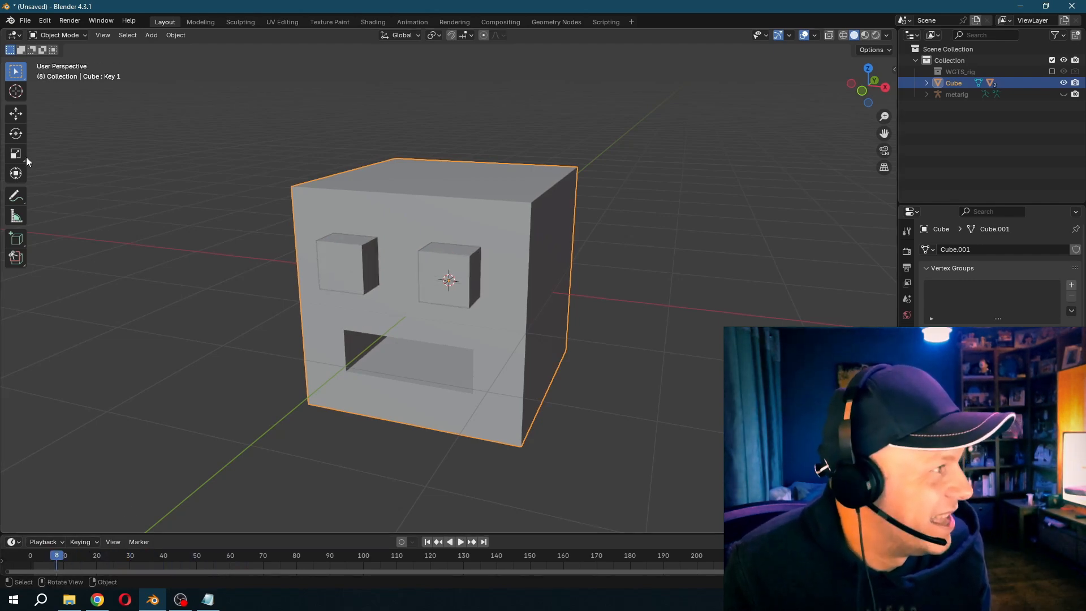
{"action": "left_click", "coordinate": [18, 135]}
{"action": "key", "text": "space"}
{"action": "key", "text": "space"}
{"action": "left_click_drag", "start_coordinate": [86, 559], "coordinate": [63, 559]}
{"action": "key", "text": "i"}
{"action": "key", "text": "Up"}
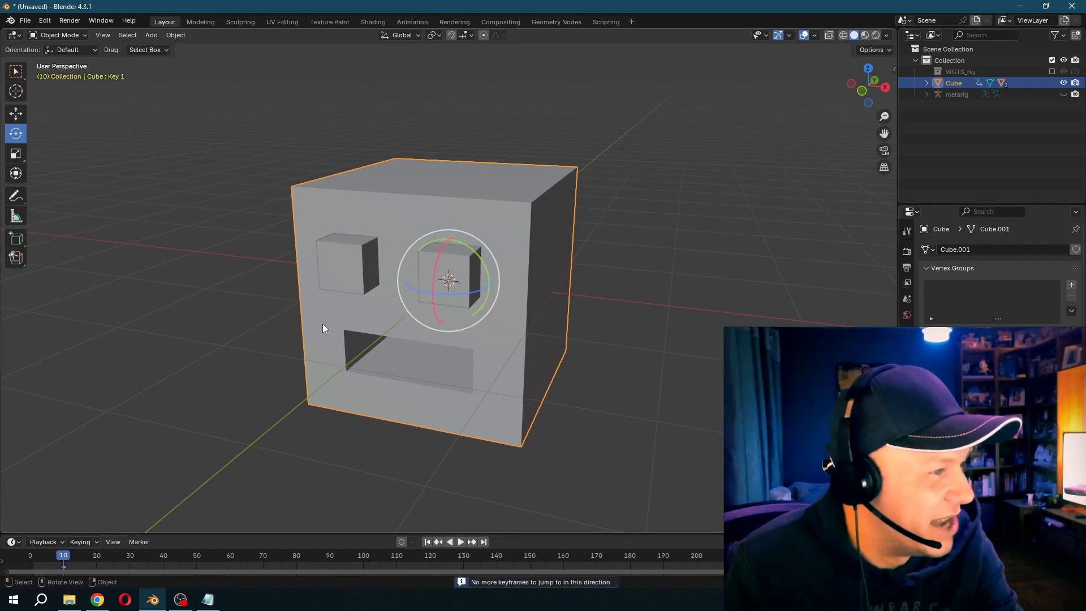
- At frame 16, rotate the head cube toward the viewer with a slight sideways tilt and keyframe the pose
{"action": "key", "text": "Right"}
{"action": "key", "text": "Right"}
{"action": "key", "text": "Right"}
{"action": "key", "text": "Right"}
{"action": "key", "text": "Right"}
{"action": "key", "text": "Right"}
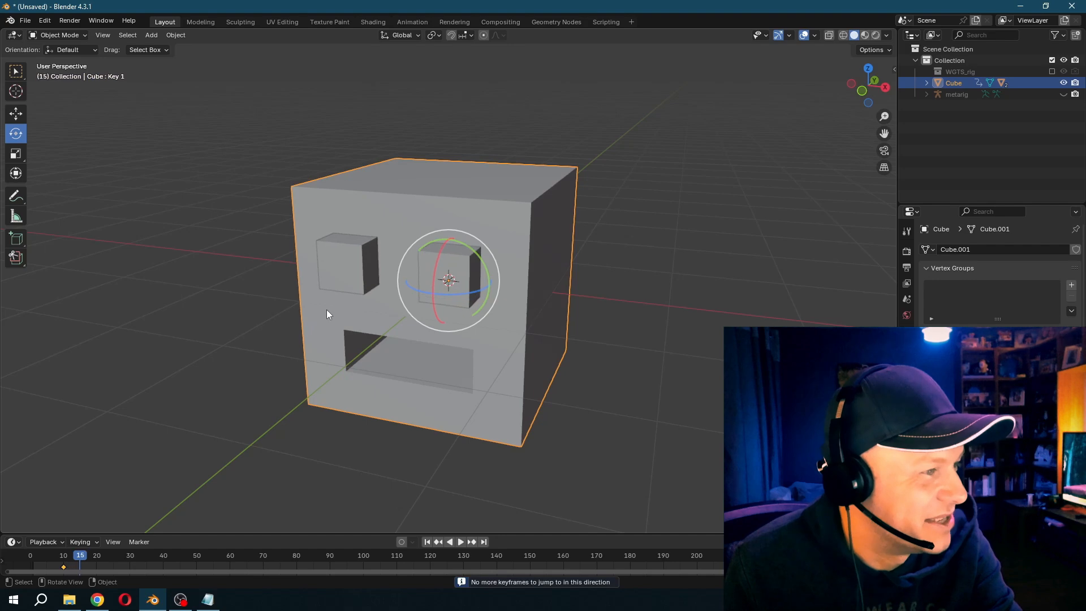
{"action": "left_click_drag", "start_coordinate": [471, 271], "coordinate": [493, 266]}
{"action": "key", "text": "i"}
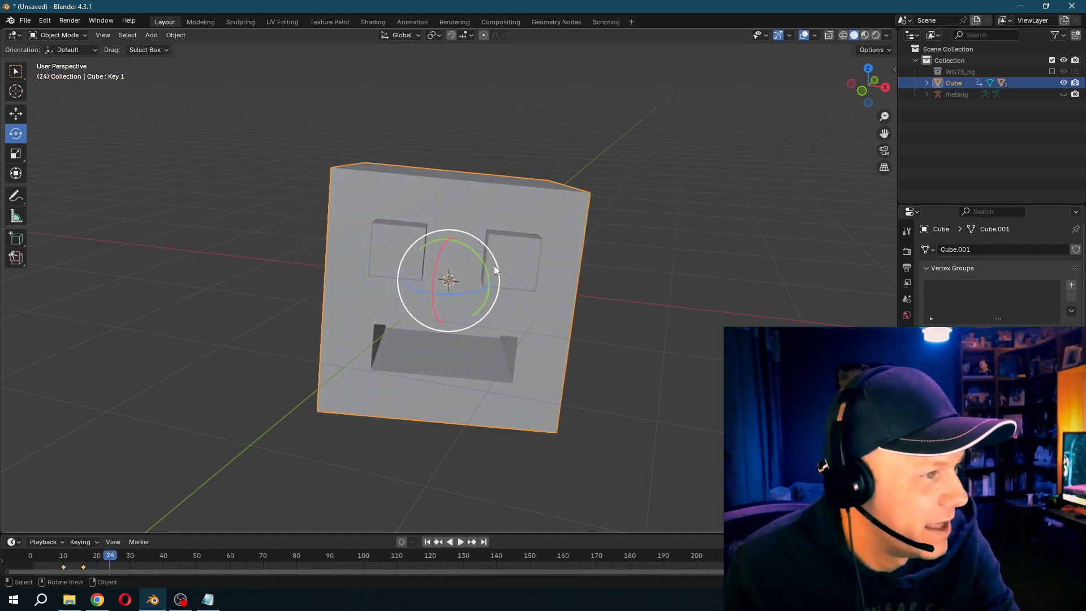
- Insert a hold keyframe at frame 27 that keeps the head cube's current rotation
{"action": "key", "text": "Right"}
{"action": "key", "text": "Right"}
{"action": "key", "text": "Right"}
{"action": "key", "text": "Right"}
{"action": "key", "text": "Left"}
{"action": "key", "text": "Left"}
{"action": "key", "text": "Left"}
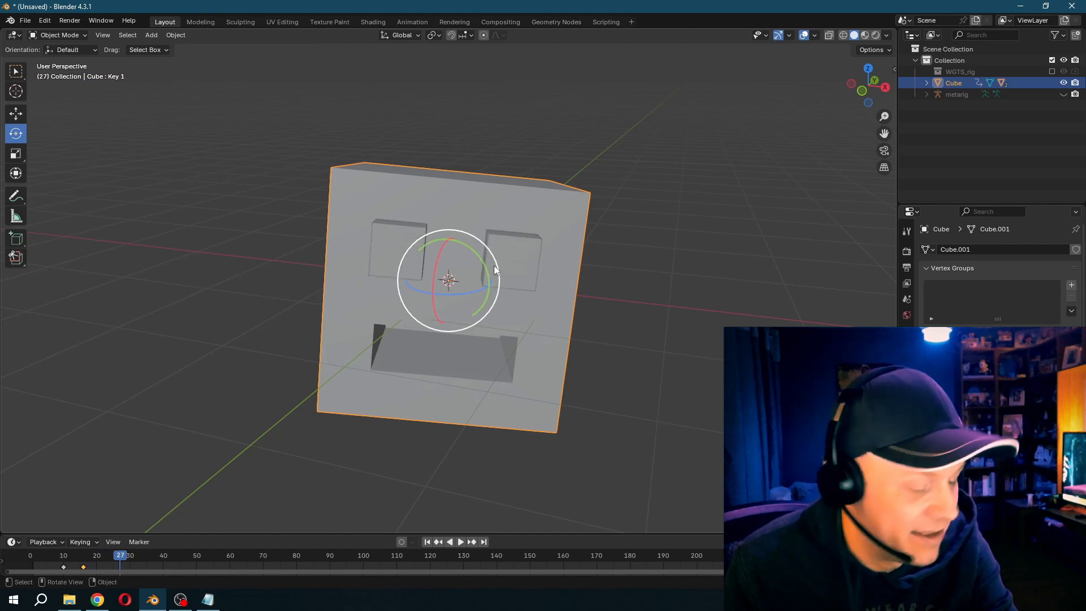
{"action": "key", "text": "Right"}
{"action": "key", "text": "Right"}
{"action": "key", "text": "Right"}
{"action": "key", "text": "Right"}
{"action": "key", "text": "Right"}
{"action": "key", "text": "Right"}
{"action": "key", "text": "Right"}
{"action": "key", "text": "Right"}
{"action": "key", "text": "Right"}
{"action": "key", "text": "Right"}
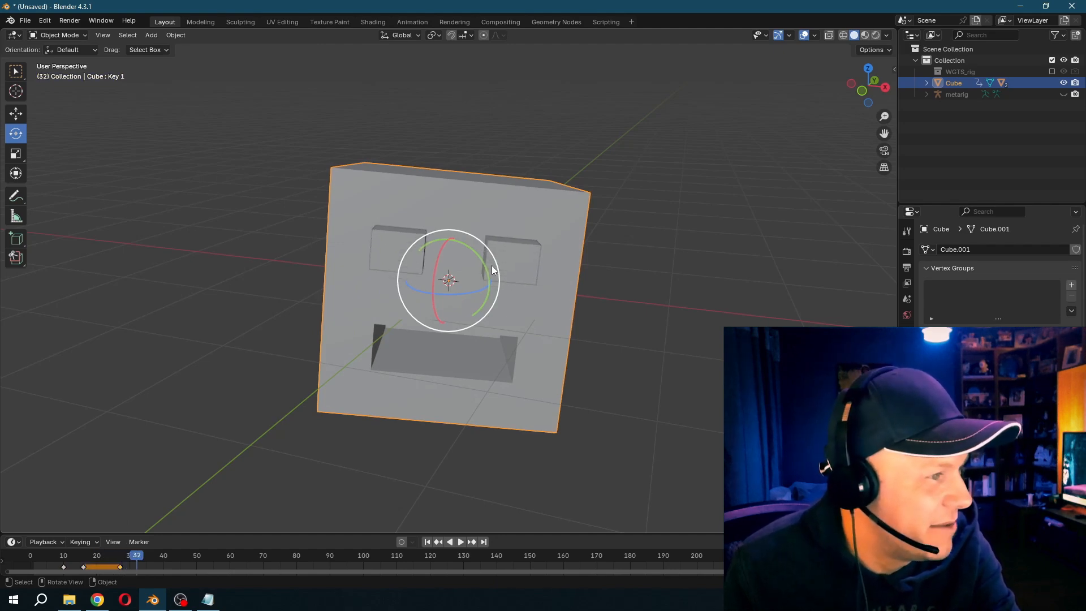
- At frame 44, turn the head cube to the opposite side, keyframe it, and play the animation
{"action": "key", "text": "Right"}
{"action": "key", "text": "Right"}
{"action": "key", "text": "Right"}
{"action": "key", "text": "Right"}
{"action": "key", "text": "Right"}
{"action": "key", "text": "Right"}
{"action": "key", "text": "Right"}
{"action": "left_click_drag", "start_coordinate": [464, 270], "coordinate": [446, 238]}
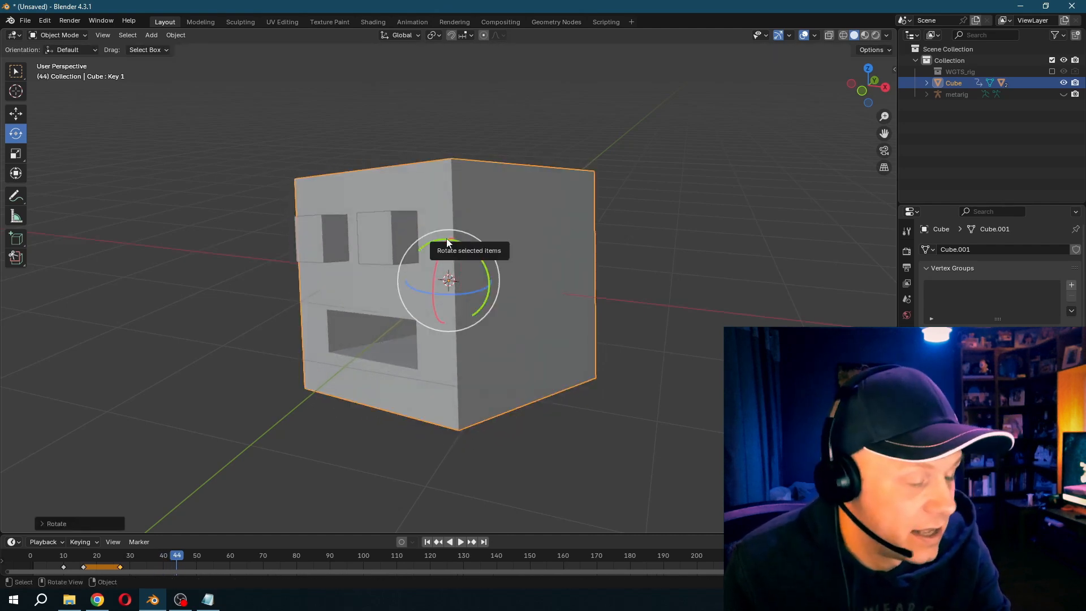
{"action": "key", "text": "space"}
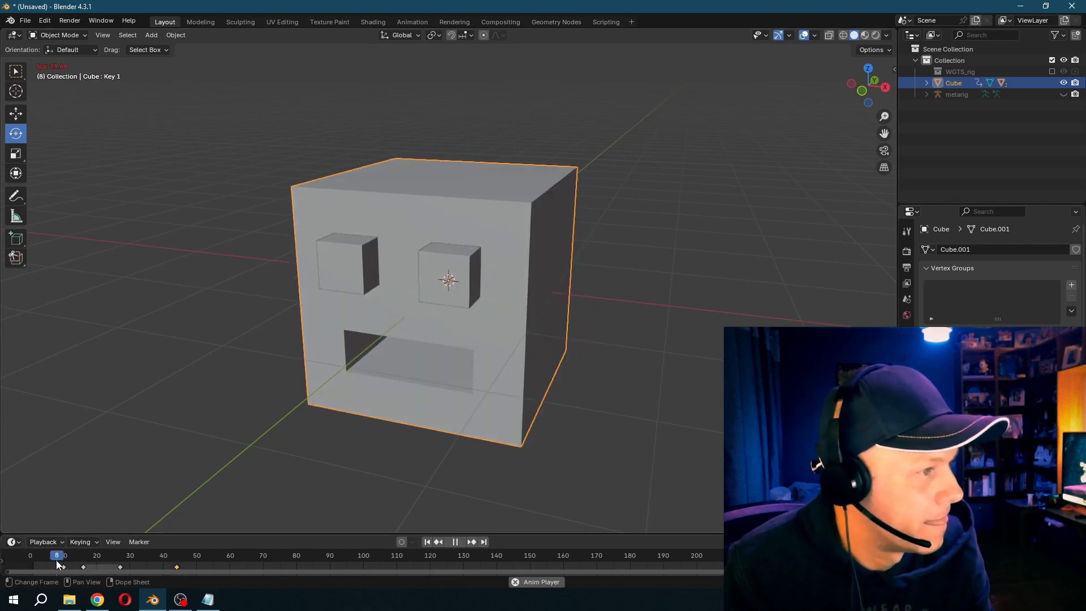
{"action": "key", "text": "space"}
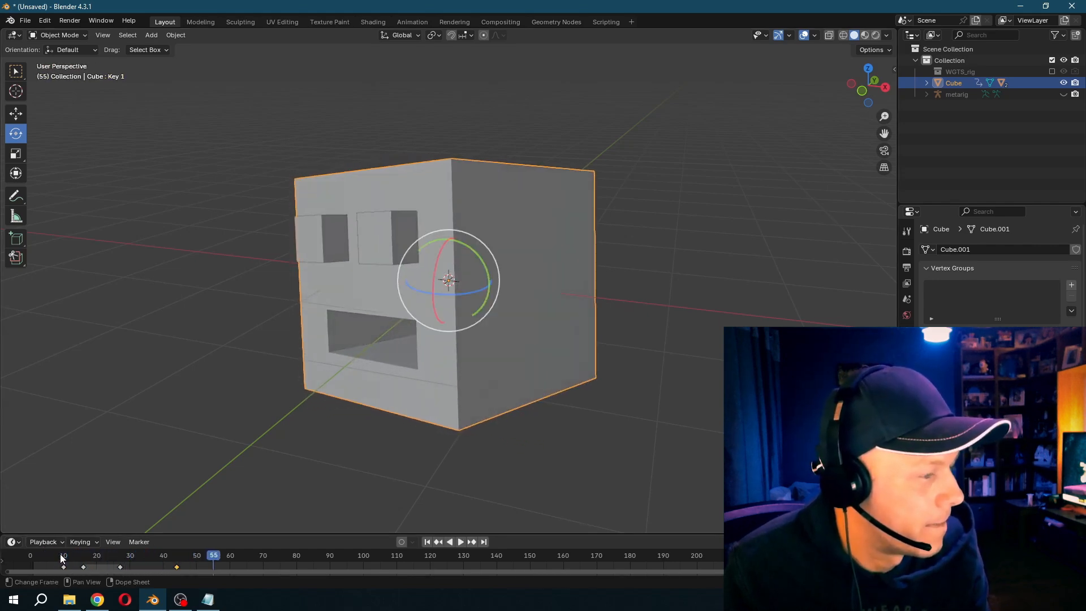
- At frame 34, tilt the head cube downward about its X axis, keyframe it, and play the animation
{"action": "left_click_drag", "start_coordinate": [124, 559], "coordinate": [144, 557]}
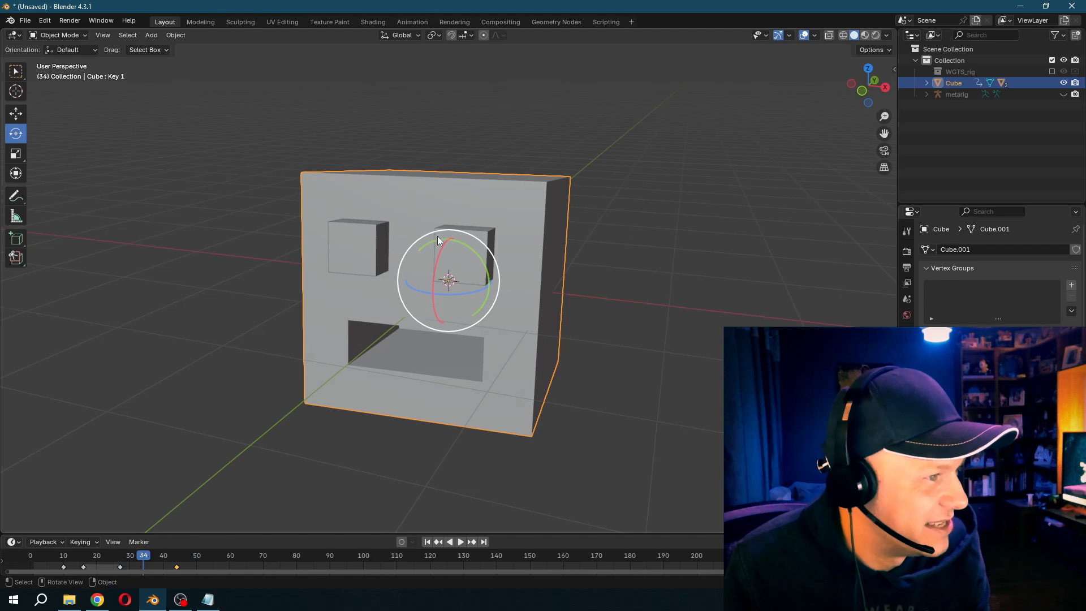
{"action": "left_click_drag", "start_coordinate": [441, 262], "coordinate": [432, 288]}
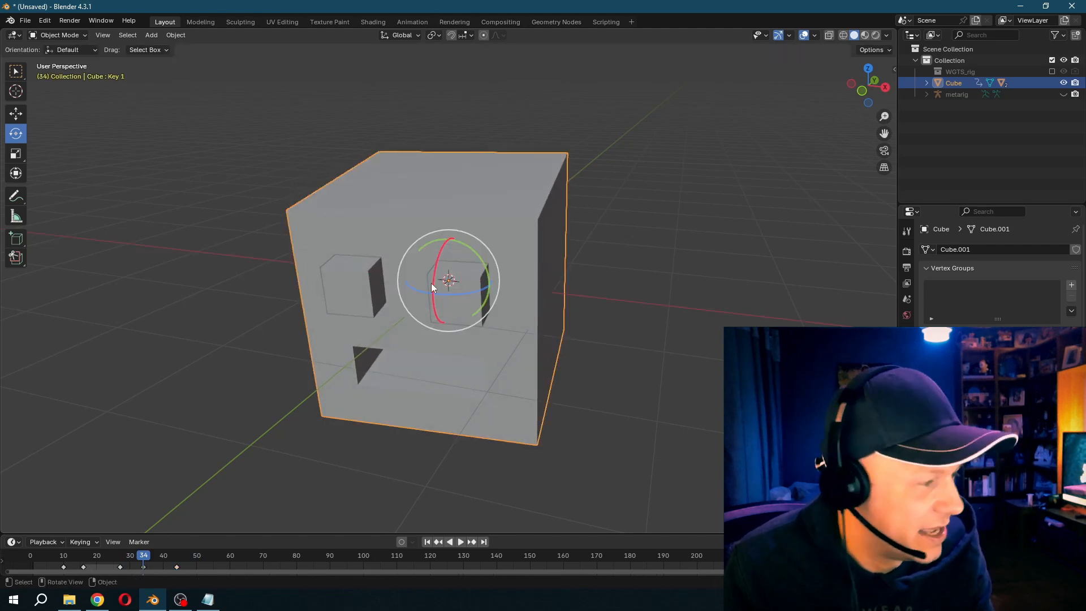
{"action": "key", "text": "space"}
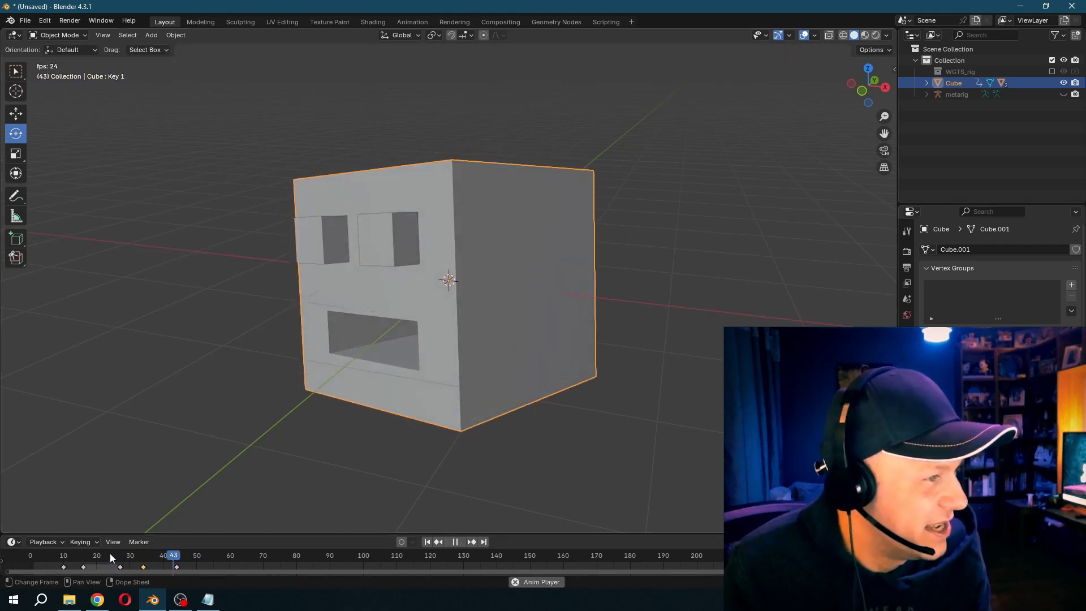
{"action": "key", "text": "space"}
- Turn on Auto Keying and key alternating mouth shape-key values at frames 6, 13 and 16
{"action": "left_click", "coordinate": [50, 556]}
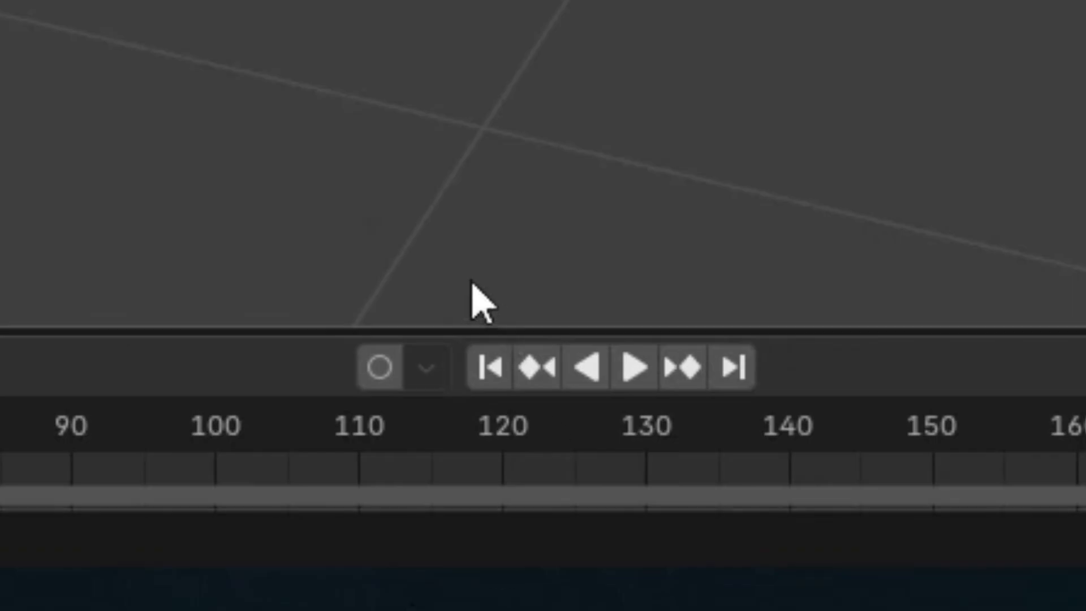
{"action": "left_click", "coordinate": [401, 542]}
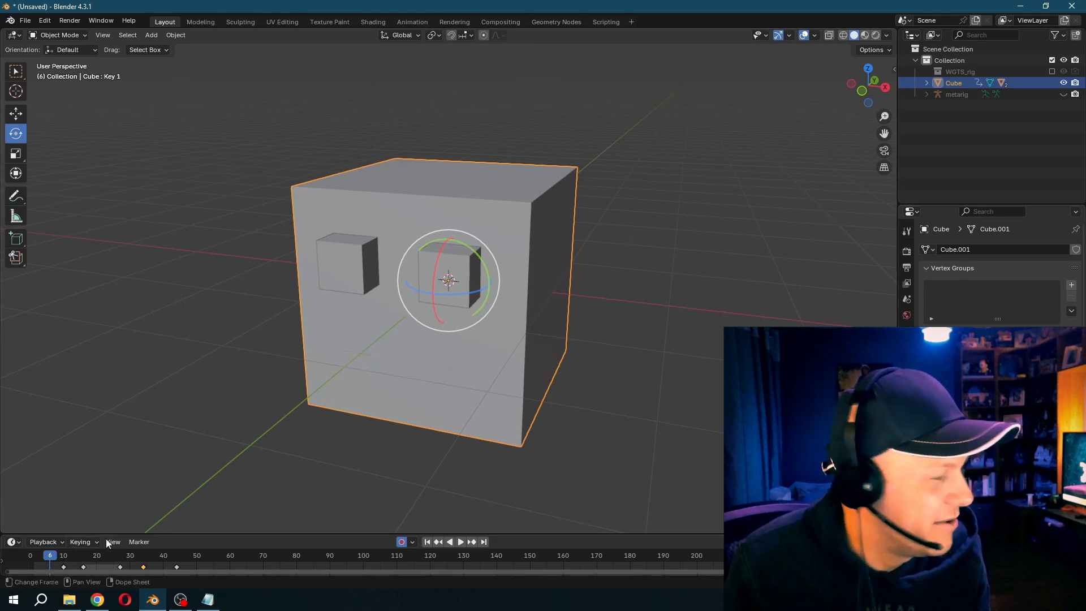
{"action": "left_click", "coordinate": [73, 566]}
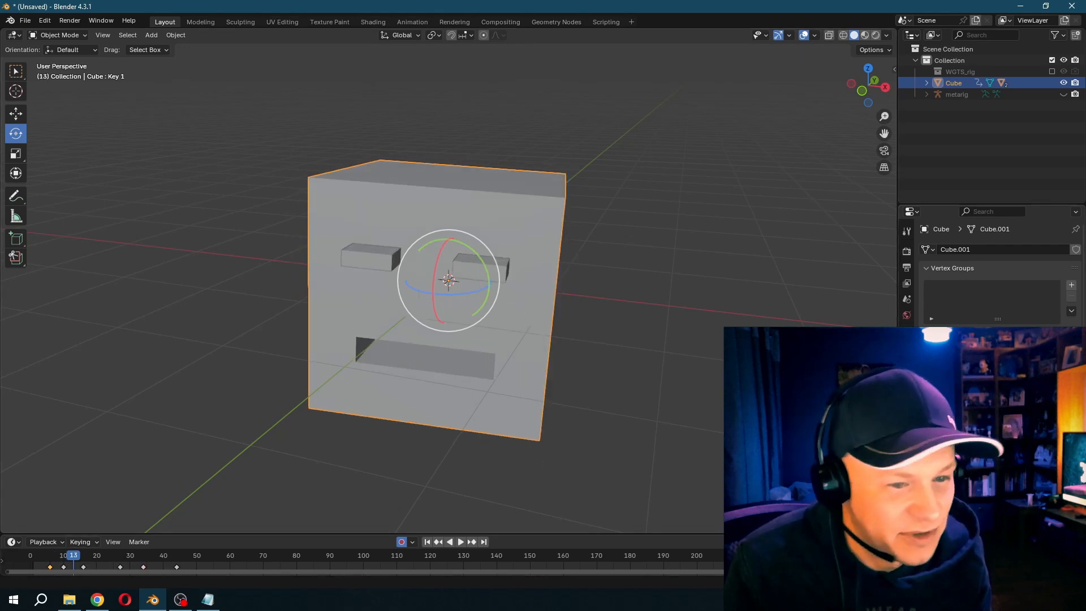
{"action": "key", "text": "Right"}
{"action": "key", "text": "Right"}
{"action": "key", "text": "Right"}
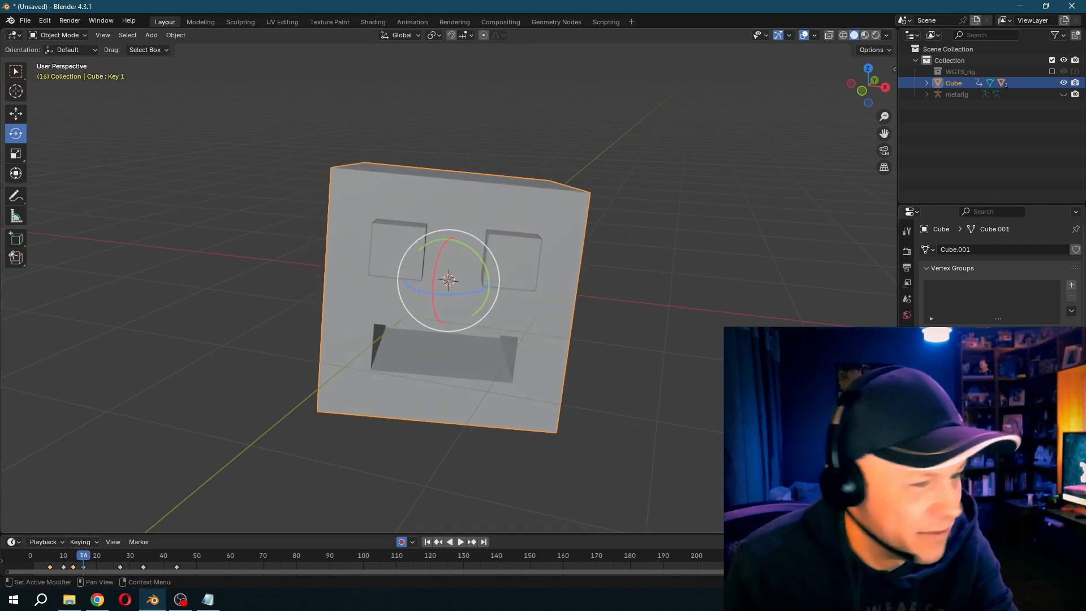
{"action": "left_click_drag", "start_coordinate": [1035, 450], "coordinate": [1007, 449]}
- Continue the talking motion by keying the mouth shape key's value at frames 20, 25 and 28
{"action": "key", "text": "Right"}
{"action": "key", "text": "Right"}
{"action": "key", "text": "Right"}
{"action": "key", "text": "Right"}
{"action": "key", "text": "Right"}
- Key further alternating mouth shape-key values at frames 32, 36, 39 and 42
{"action": "key", "text": "Right"}
{"action": "key", "text": "Right"}
{"action": "key", "text": "Right"}
{"action": "key", "text": "Right"}
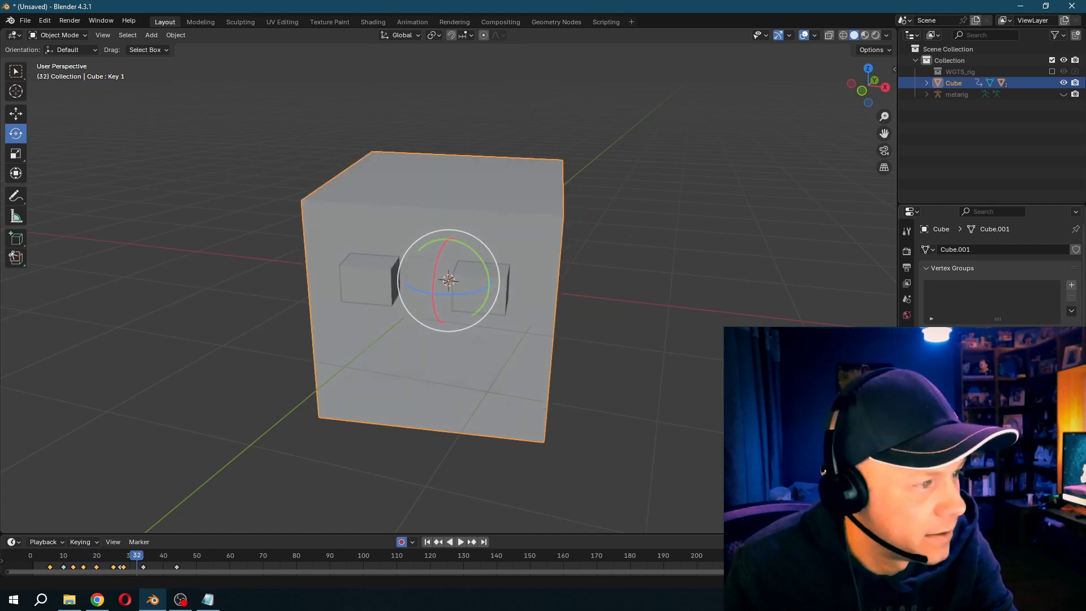
{"action": "key", "text": "Right"}
{"action": "key", "text": "Right"}
{"action": "key", "text": "Right"}
{"action": "key", "text": "Right"}
{"action": "key", "text": "Right"}
{"action": "key", "text": "Right"}
{"action": "key", "text": "Right"}
{"action": "key", "text": "Right"}
{"action": "key", "text": "Right"}
{"action": "key", "text": "Right"}
{"action": "key", "text": "Right"}
{"action": "key", "text": "Right"}
- Play the animation from before frame 10 to check the talking mouth together with the head turns
{"action": "left_click", "coordinate": [53, 559]}
{"action": "key", "text": "space"}
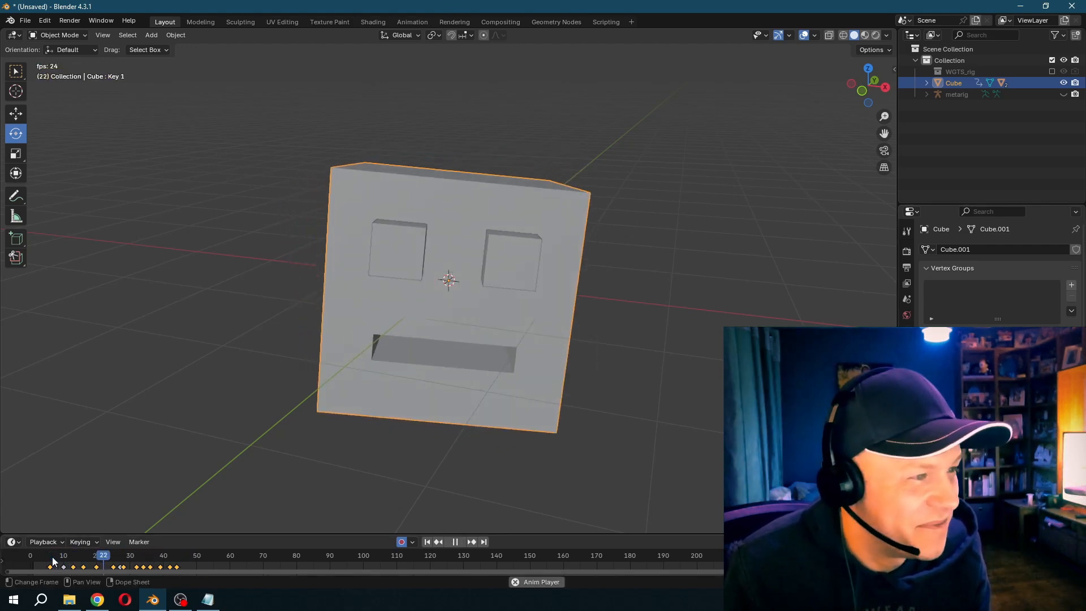
{"action": "key", "text": "space"}
{"action": "key", "text": "space"}
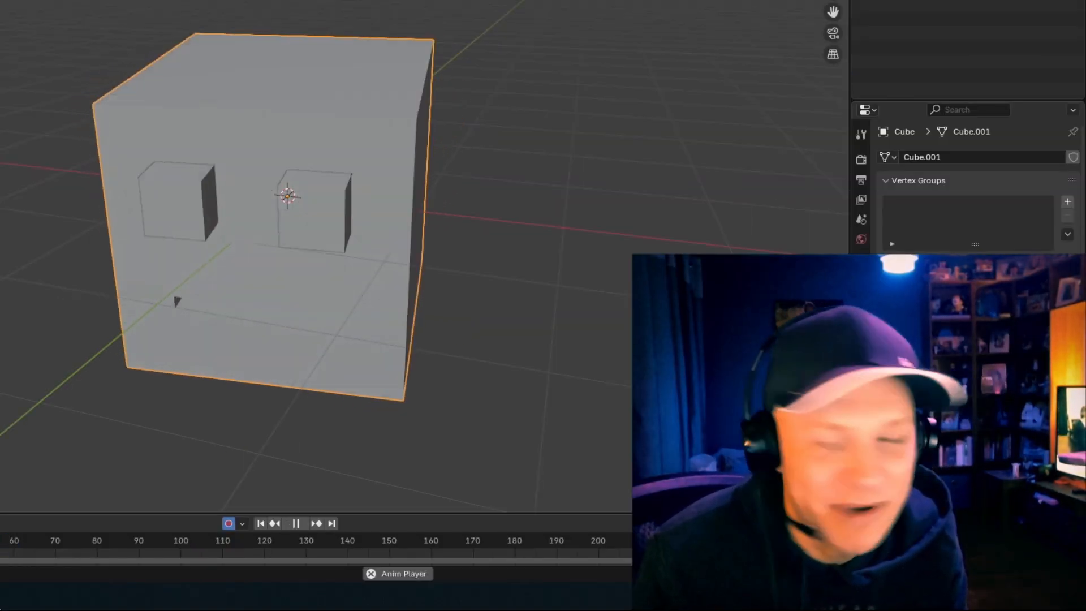
{"action": "key", "text": "space"}
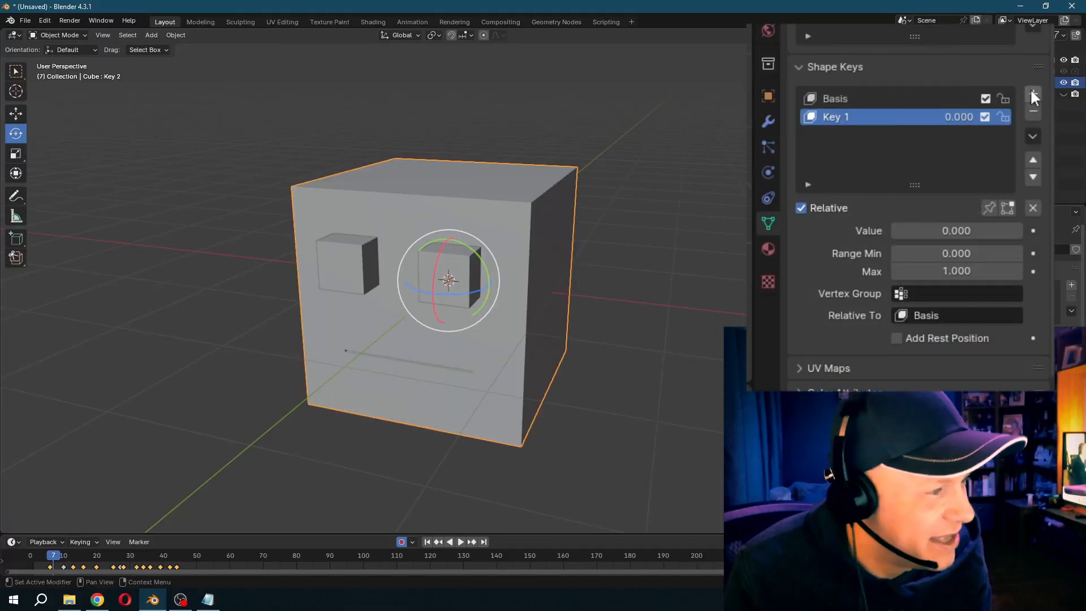
- Add the shape key Key 2 and narrow the mouth face to about 0.35 scale along local X
{"action": "left_click", "coordinate": [1032, 93]}
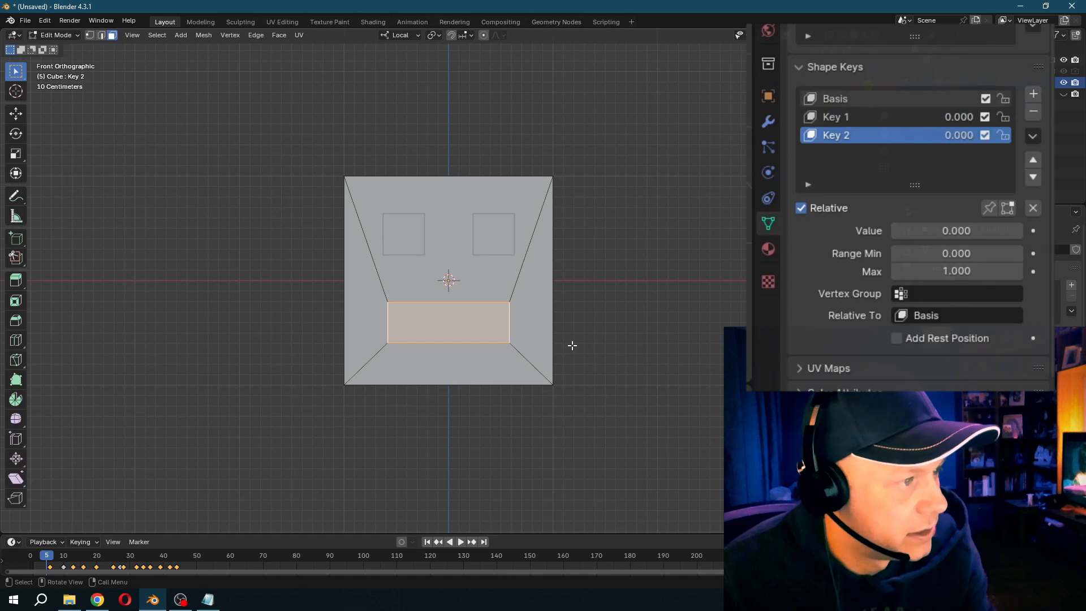
{"action": "scroll", "coordinate": [572, 345], "scroll_direction": "up", "scroll_amount": 4}
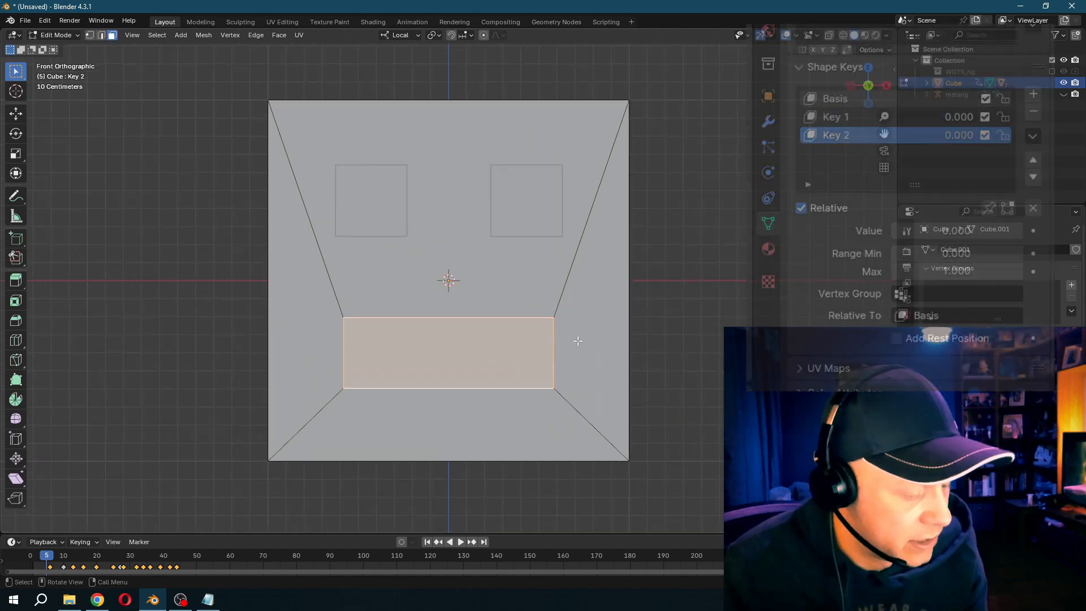
{"action": "key", "text": "s"}
{"action": "key", "text": "x"}
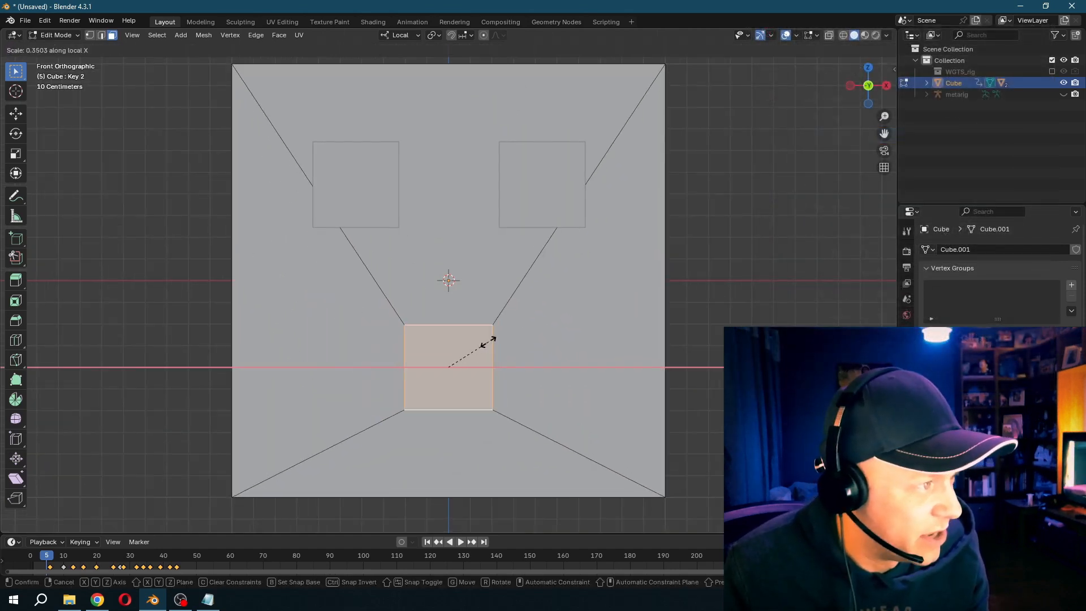
{"action": "left_click", "coordinate": [491, 347]}
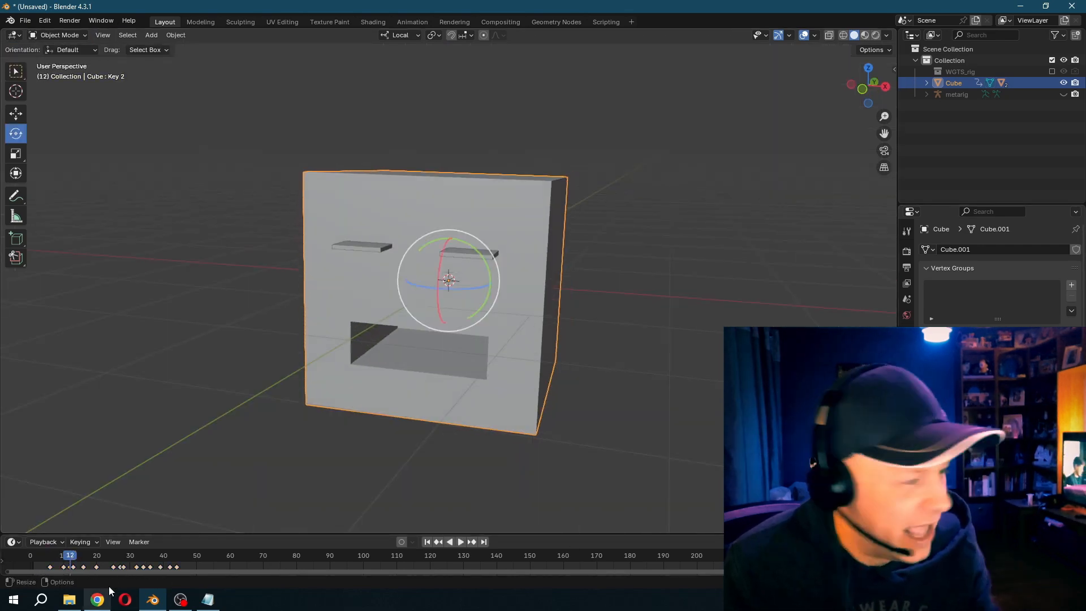
- Finish keying the Key 2 mouth shape along the timeline up to frame 50 and play the animation
{"action": "left_click_drag", "start_coordinate": [69, 558], "coordinate": [197, 557]}
{"action": "key", "text": "space"}
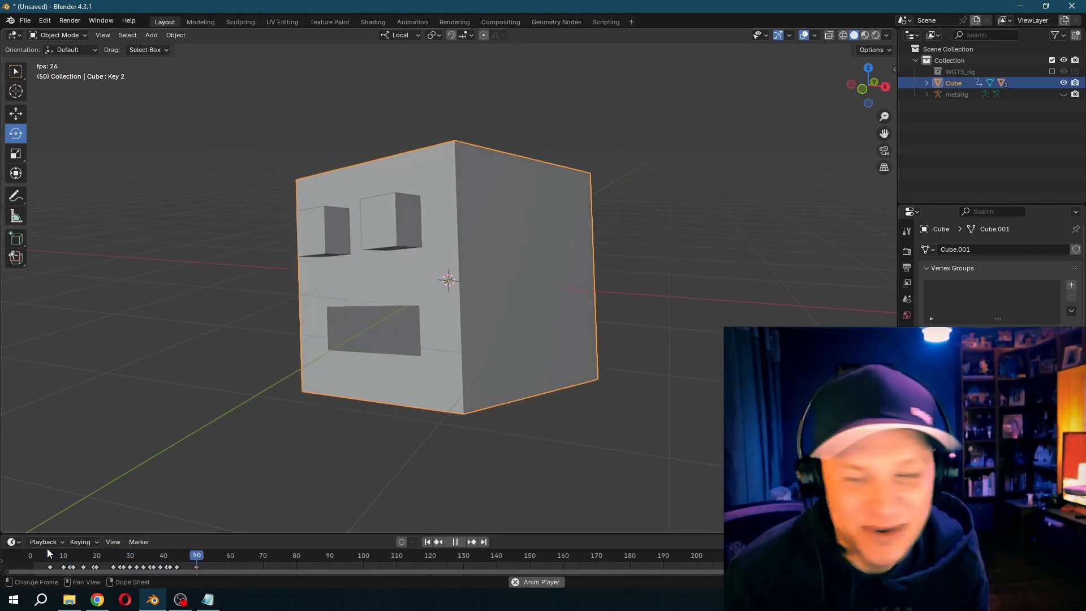
{"action": "key", "text": "space"}
{"action": "key", "text": "space"}
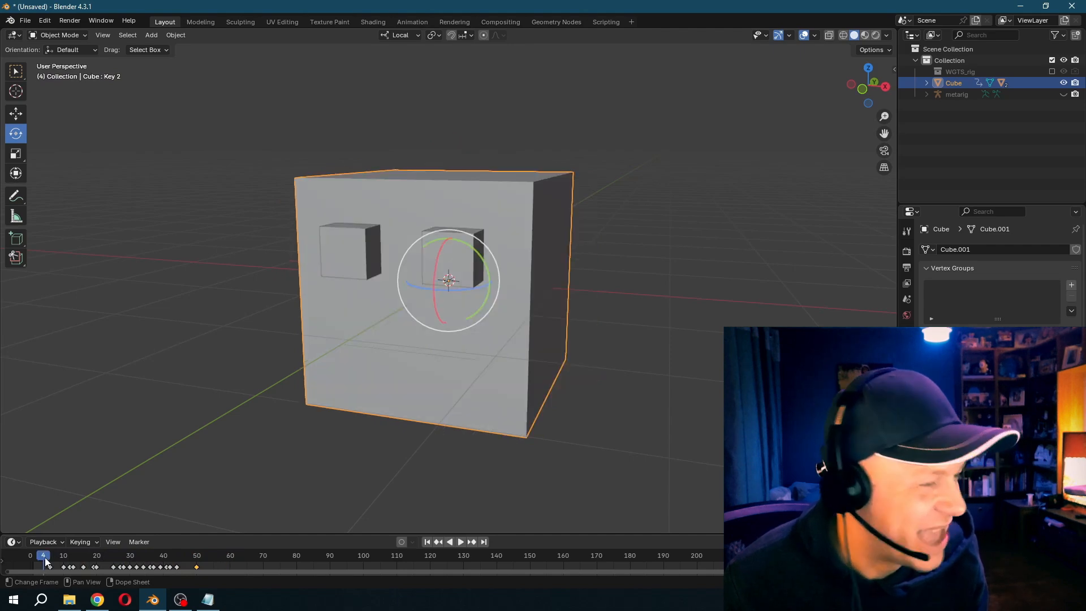
{"action": "key", "text": "space"}
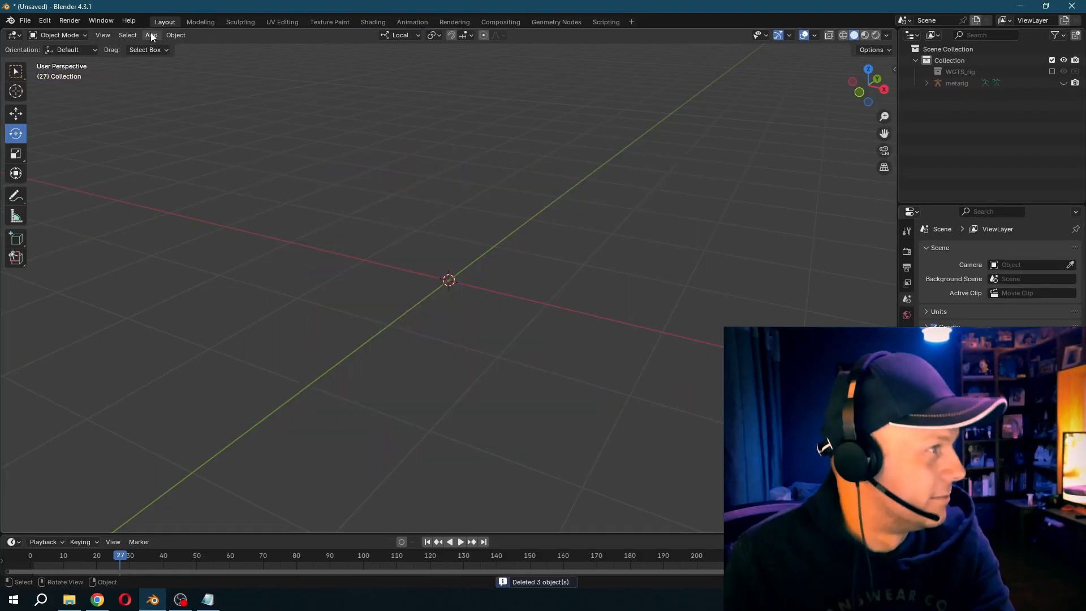
- Add a new cube to the cleared scene and give it a Subdivision modifier
{"action": "left_click", "coordinate": [151, 35]}
{"action": "left_click", "coordinate": [260, 59]}
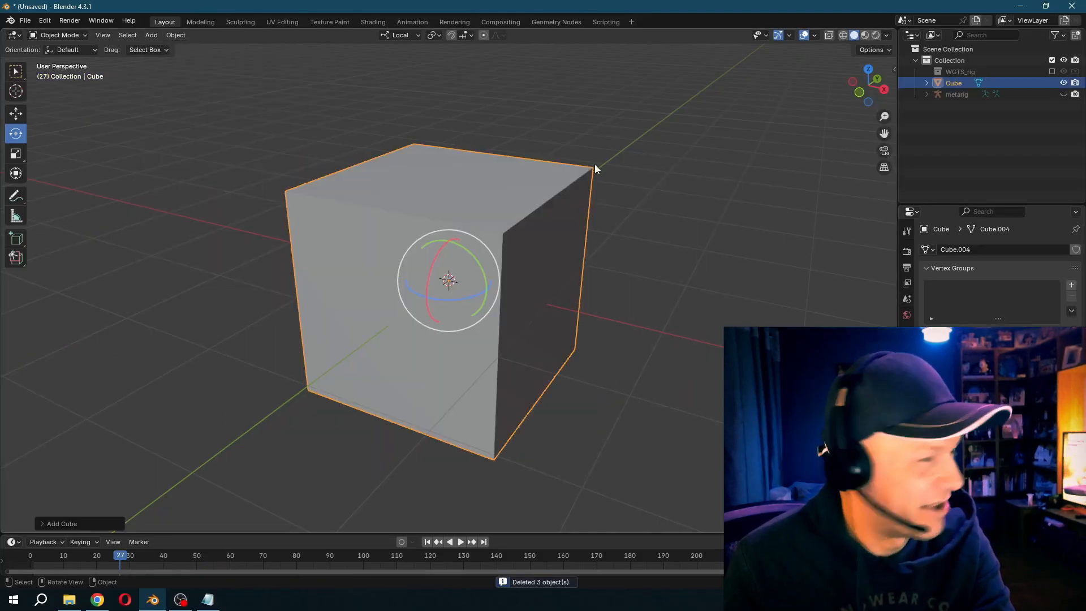
{"action": "left_click", "coordinate": [907, 372]}
{"action": "left_click", "coordinate": [1019, 248]}
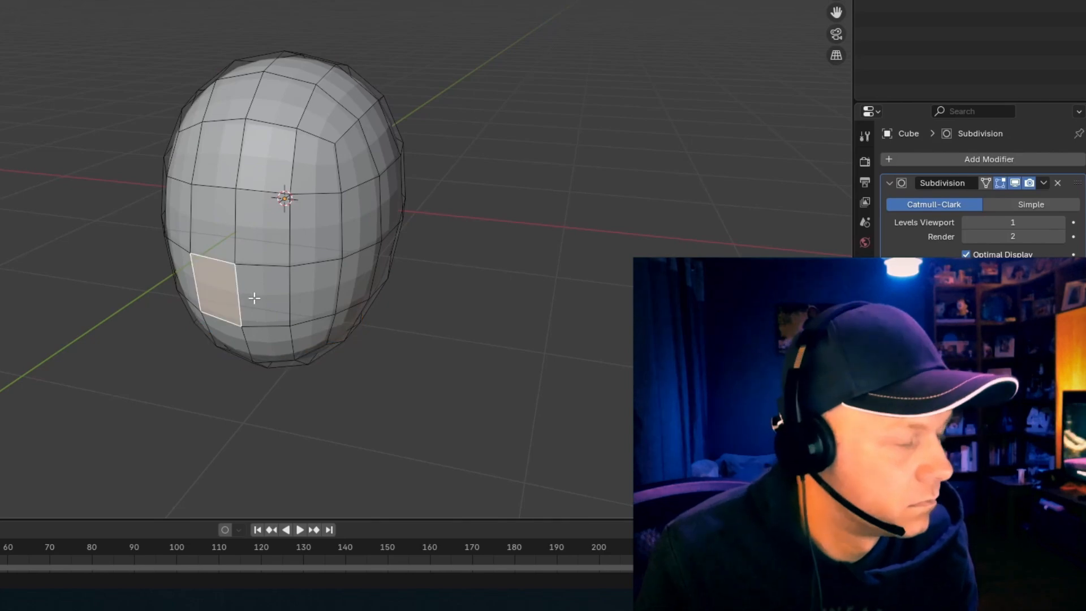
- Inset the two lower front faces of the rounded head by about 0.04 m for the mouth
{"action": "key", "text": "i"}
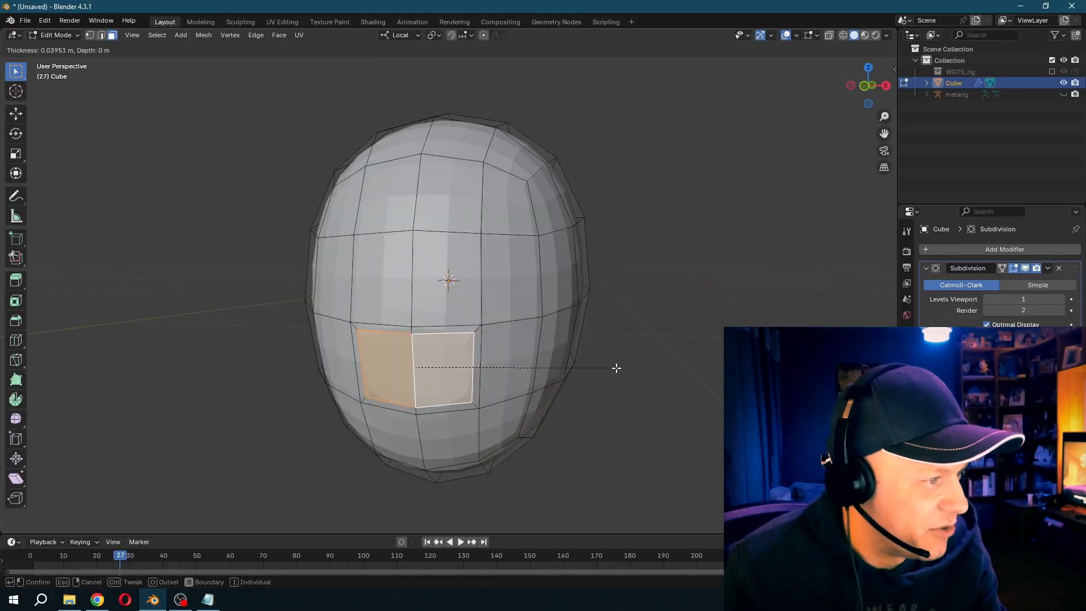
{"action": "left_click", "coordinate": [616, 369]}
{"action": "key", "text": "e"}
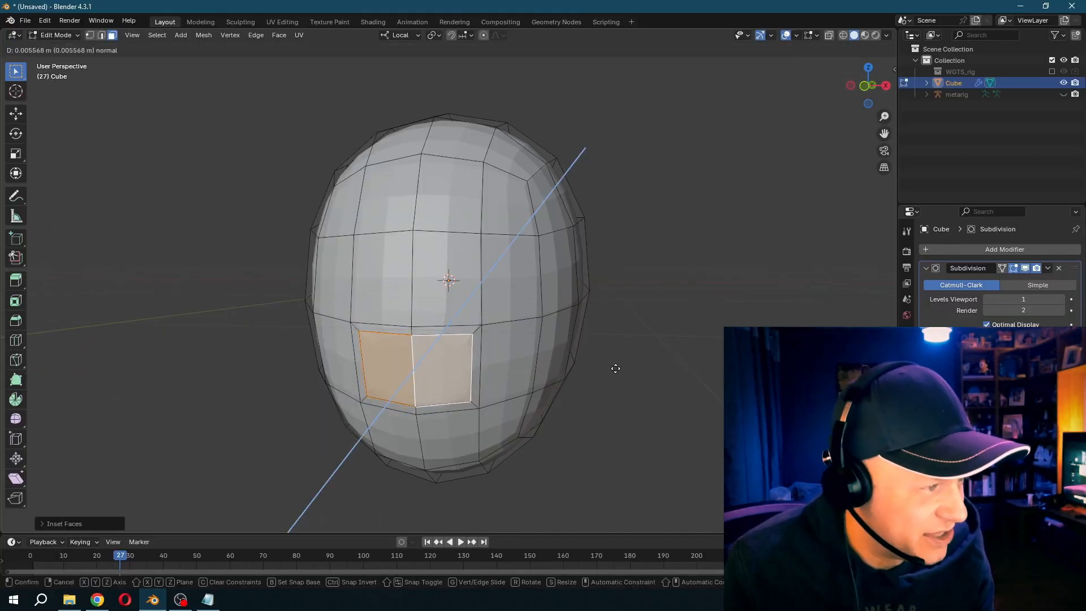
{"action": "left_click", "coordinate": [623, 368]}
{"action": "key", "text": "ctrl+z"}
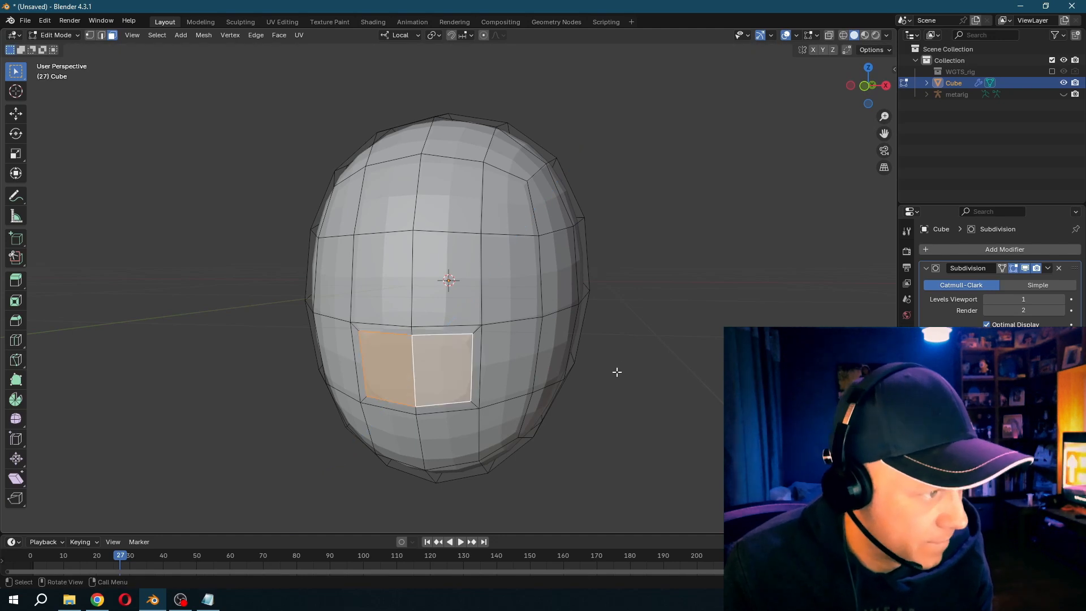
- Extrude the inset mouth faces into the head to form a mouth cavity and return to Object Mode
{"action": "key", "text": "e"}
{"action": "left_click", "coordinate": [647, 364]}
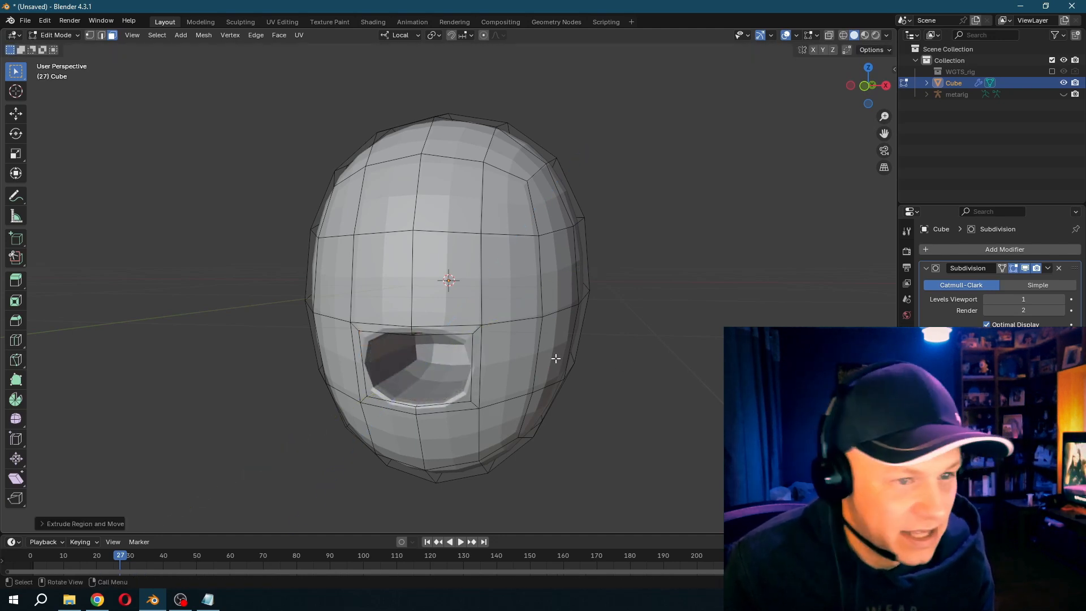
{"action": "key", "text": "Tab"}
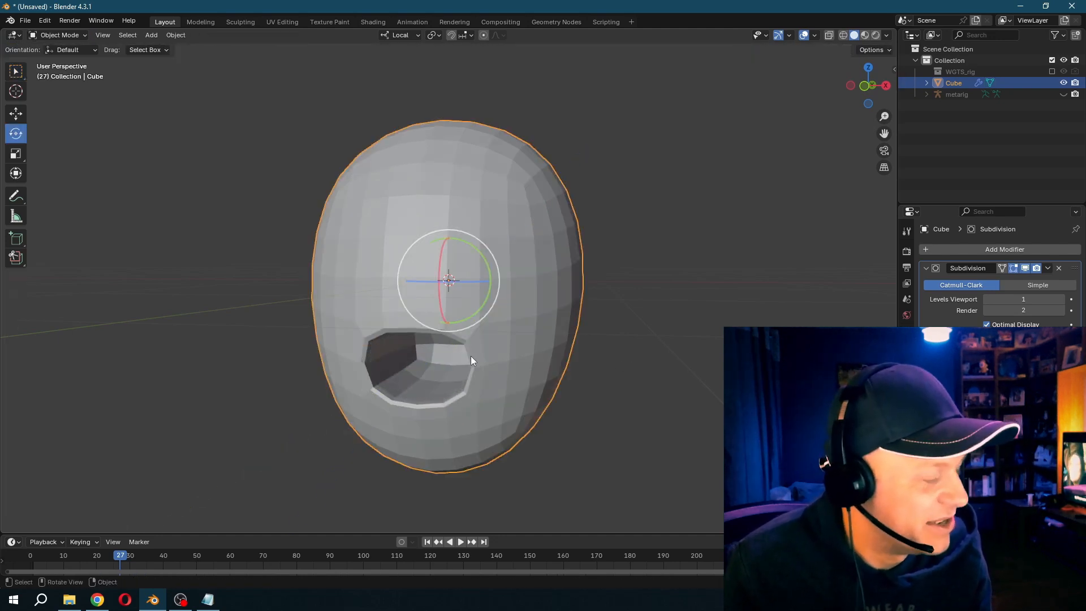
- Reshape the mouth opening in Edit Mode, scaling its side edges along X and lowering the middle of the upper lip
{"action": "left_click", "coordinate": [63, 37]}
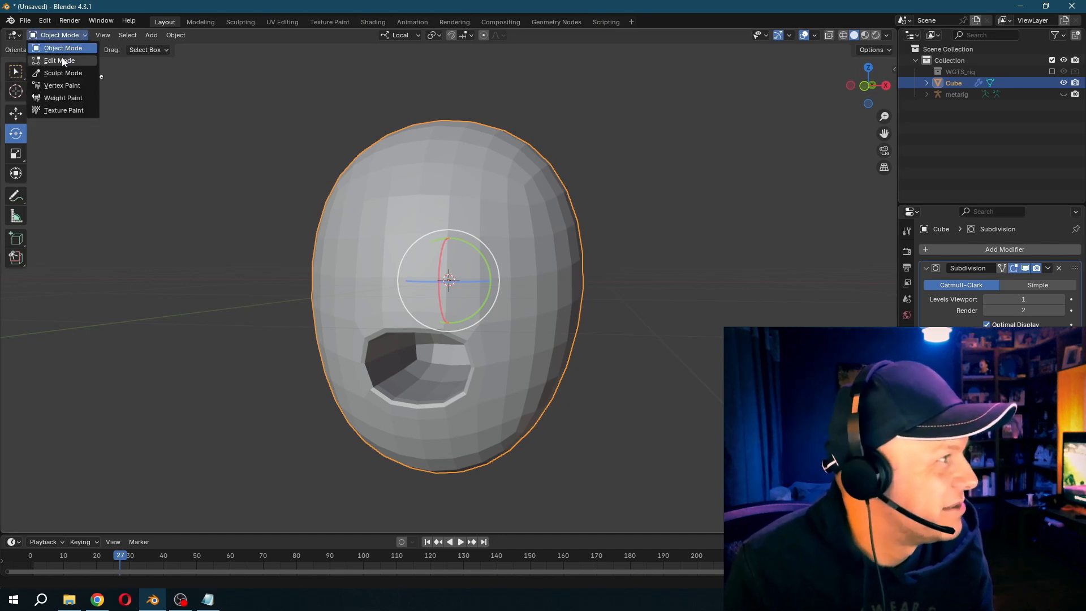
{"action": "left_click", "coordinate": [60, 60]}
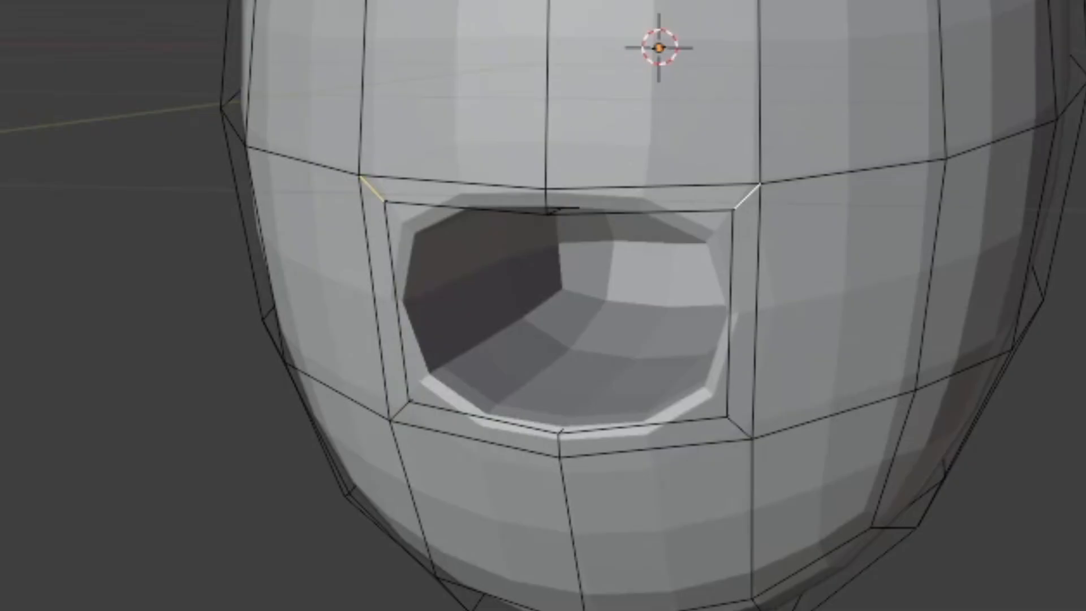
{"action": "left_click", "coordinate": [16, 114]}
{"action": "left_click_drag", "start_coordinate": [416, 298], "coordinate": [416, 288]}
{"action": "key", "text": "s"}
{"action": "key", "text": "x"}
{"action": "left_click", "coordinate": [578, 374]}
{"action": "left_click", "coordinate": [411, 328]}
{"action": "left_click_drag", "start_coordinate": [546, 120], "coordinate": [555, 196]}
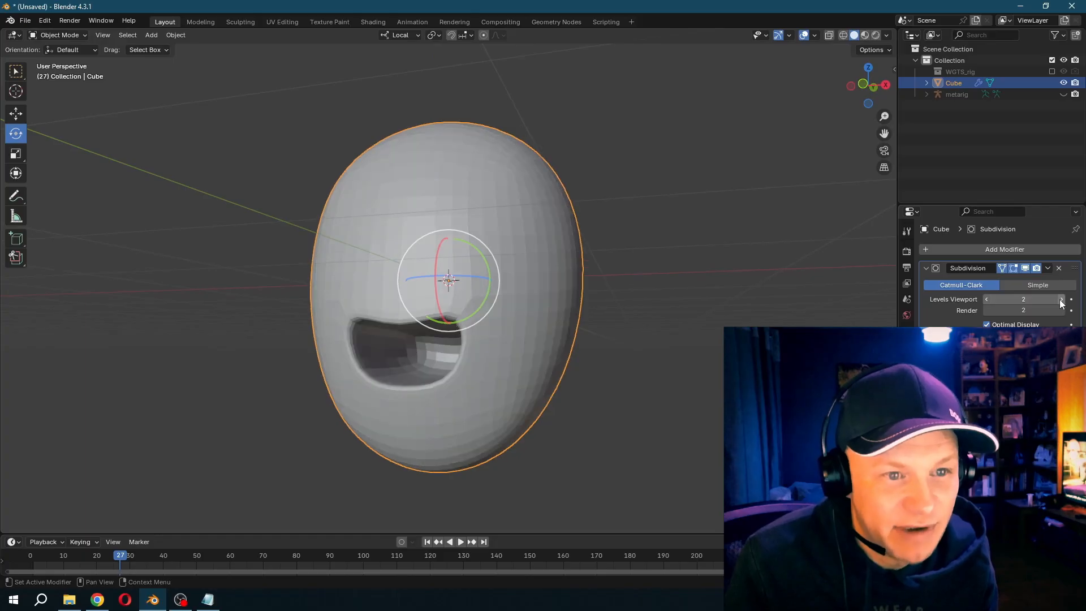
- Shade the head smooth and give it a skin-coloured material
{"action": "right_click", "coordinate": [508, 230]}
{"action": "left_click", "coordinate": [505, 226]}
{"action": "left_click_drag", "start_coordinate": [497, 243], "coordinate": [496, 255]}
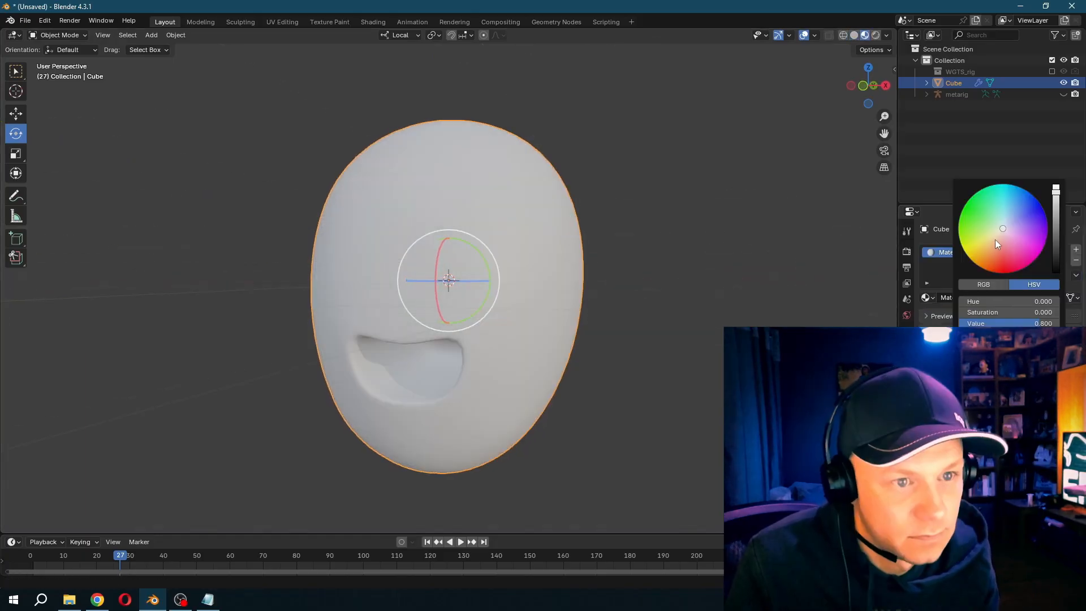
{"action": "left_click_drag", "start_coordinate": [996, 240], "coordinate": [998, 246]}
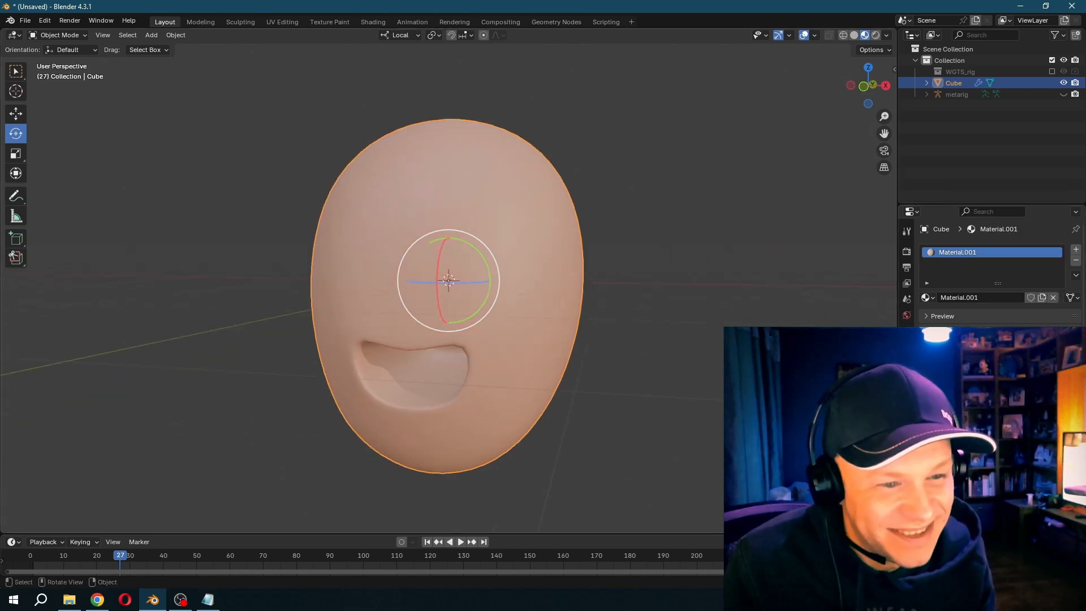
- Add Basis and Key 1 shape keys to the head and flatten Key 1 into a closed mouth in Edit Mode
{"action": "left_click", "coordinate": [588, 243]}
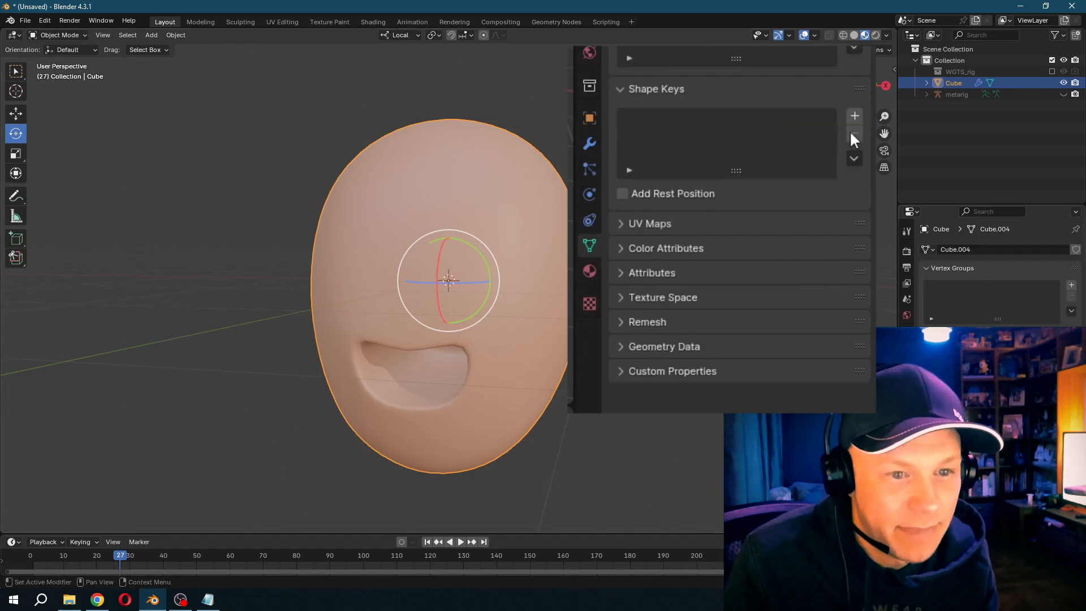
{"action": "left_click", "coordinate": [855, 116]}
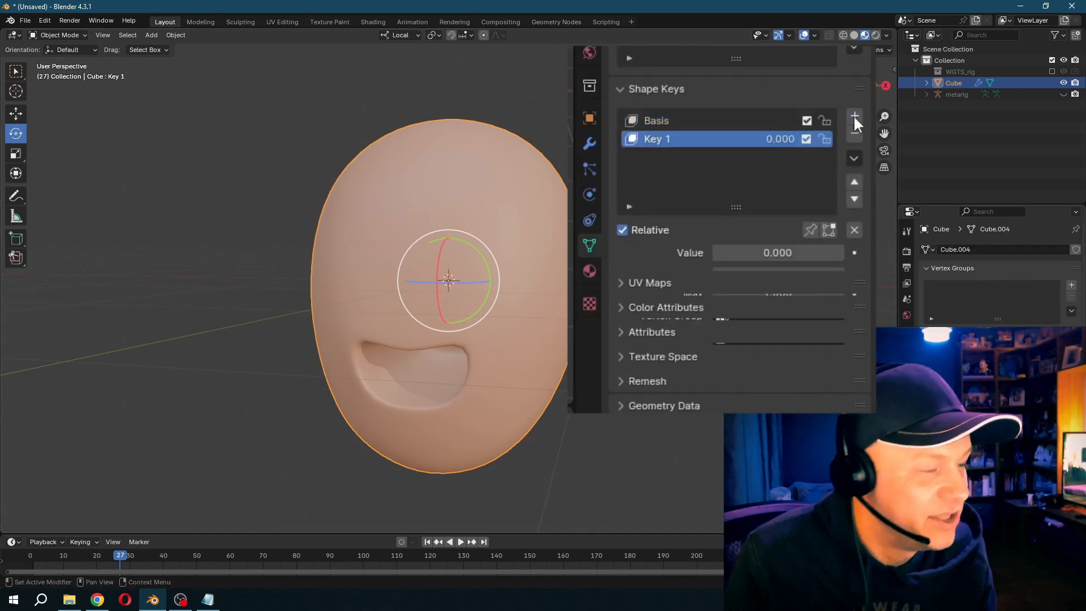
{"action": "left_click", "coordinate": [57, 35]}
{"action": "left_click", "coordinate": [56, 54]}
{"action": "middle_click_drag", "start_coordinate": [352, 334], "coordinate": [351, 266]}
{"action": "middle_click_drag", "start_coordinate": [415, 306], "coordinate": [438, 322]}
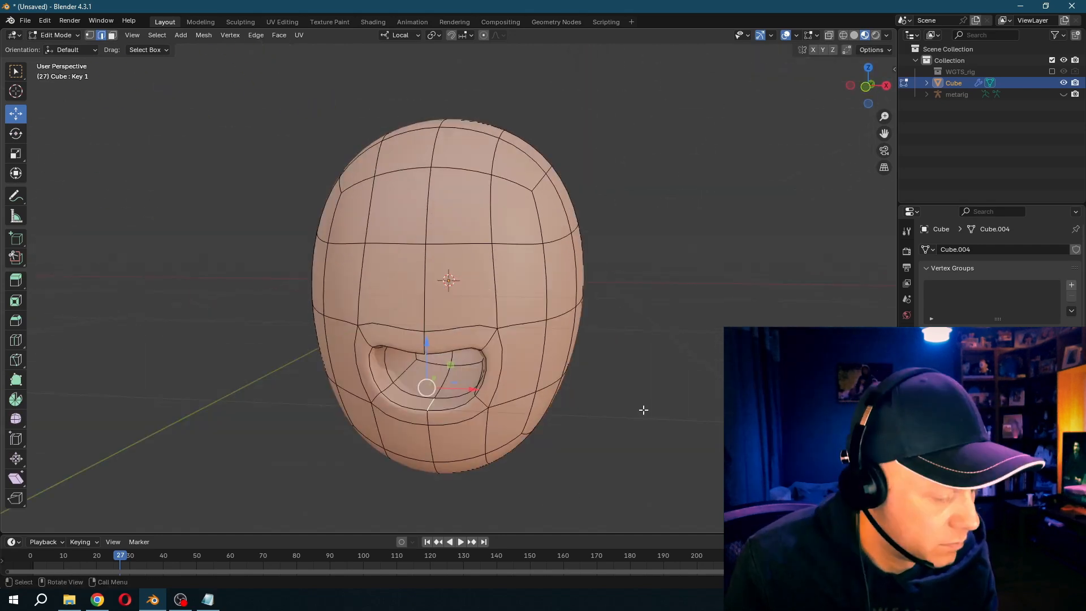
{"action": "key", "text": "s"}
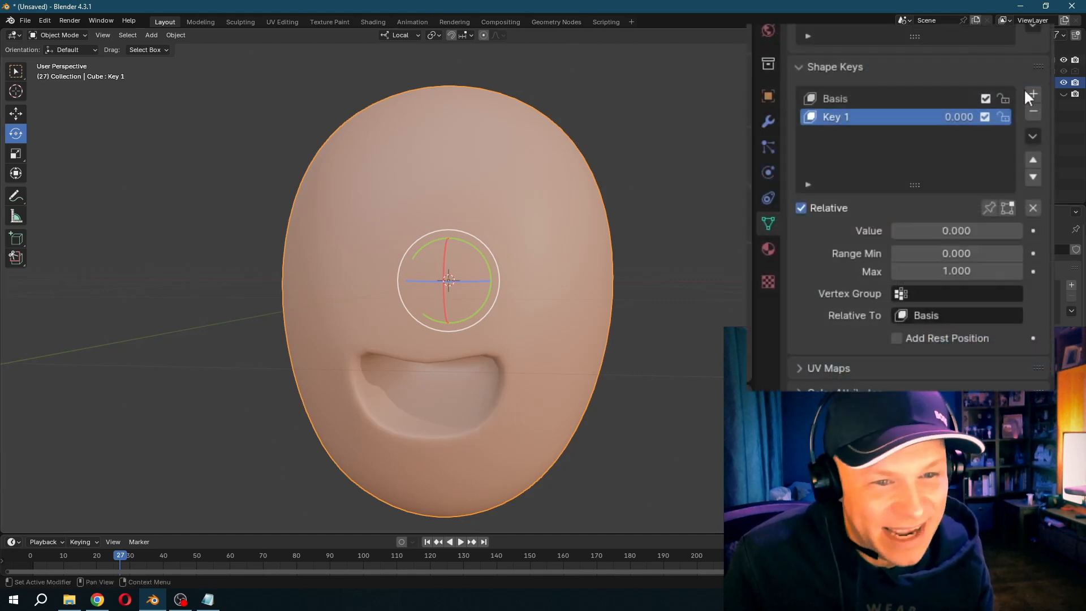
- Add shape key Key 2 and narrow the mouth along X in Edit Mode into a small round O shape
{"action": "left_click", "coordinate": [1032, 92]}
{"action": "left_click", "coordinate": [56, 35]}
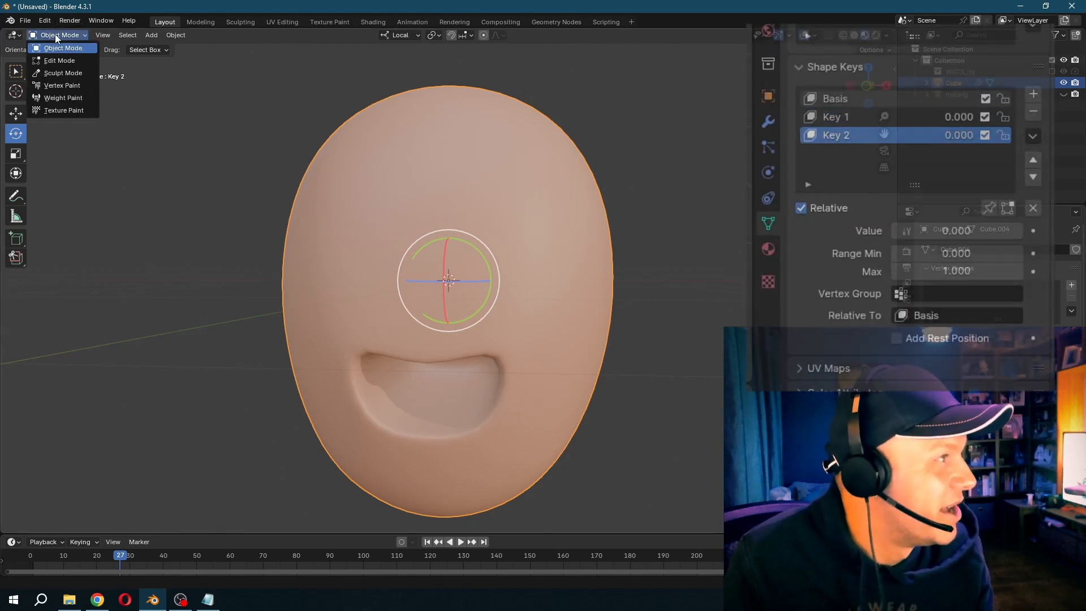
{"action": "left_click", "coordinate": [43, 51]}
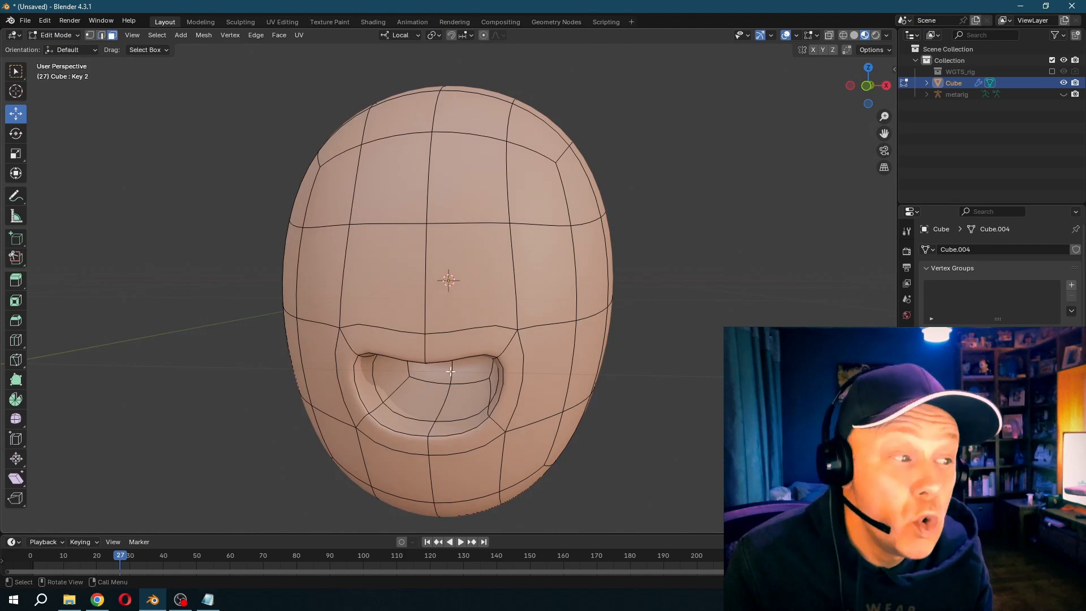
{"action": "middle_click_drag", "start_coordinate": [370, 383], "coordinate": [457, 362]}
{"action": "left_click", "coordinate": [521, 344], "text": "alt+shift"}
{"action": "key", "text": "s"}
{"action": "key", "text": "x"}
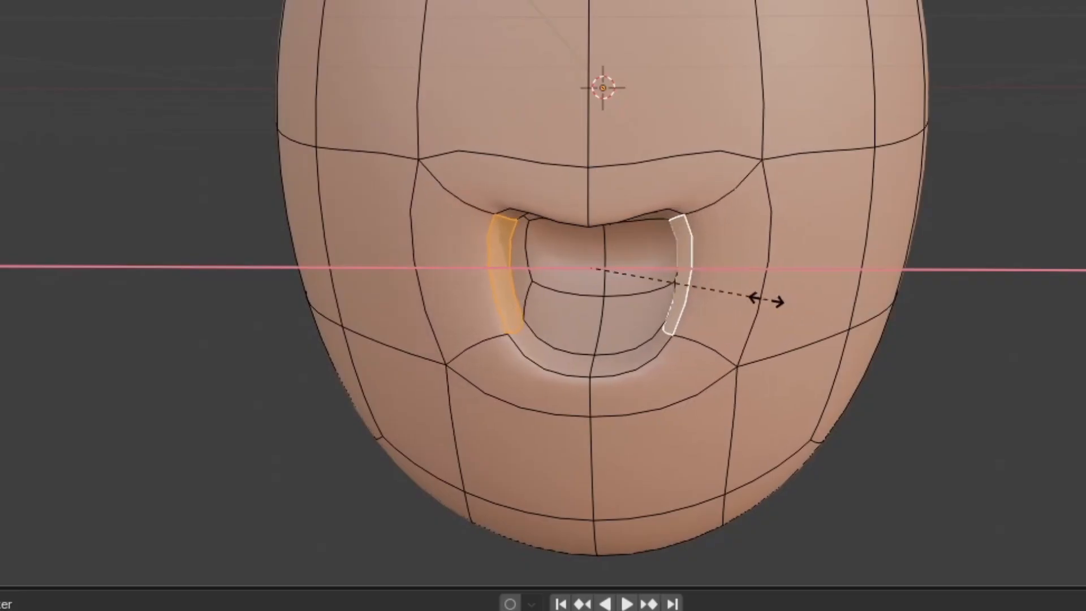
{"action": "left_click_drag", "start_coordinate": [608, 55], "coordinate": [619, 151]}
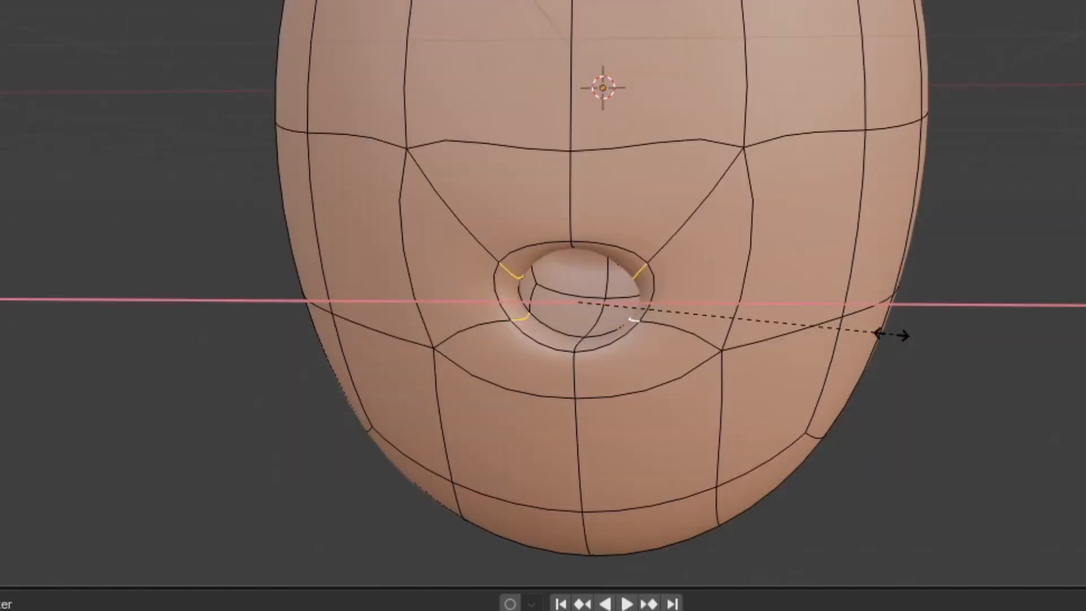
{"action": "mouse_move", "coordinate": [643, 308]}
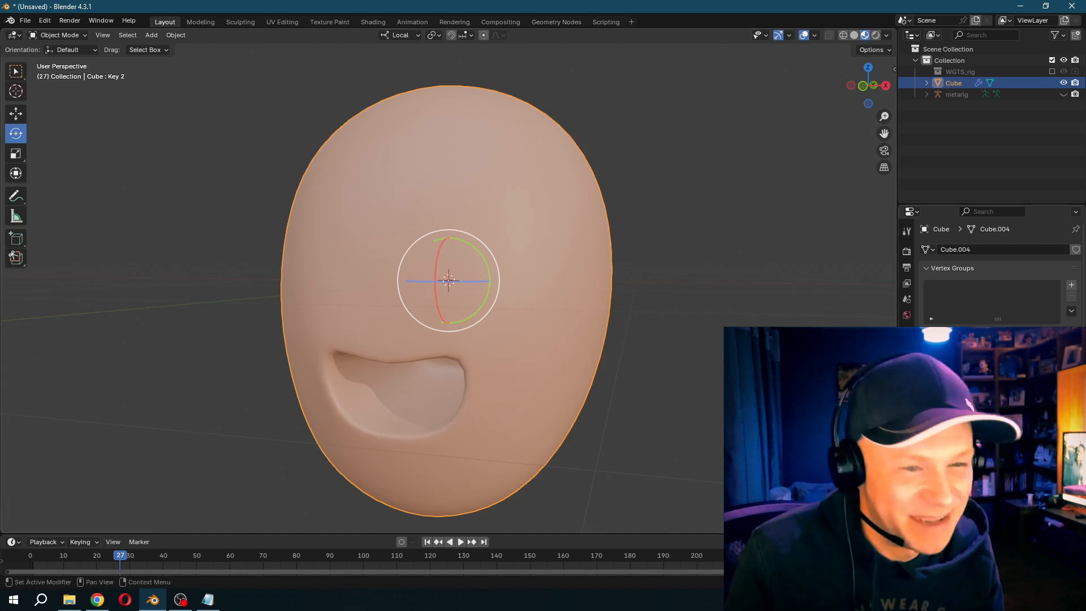
- Go to frame 10 and browse the Google Images results for mouth shapes for animation in the browser
{"action": "mouse_move", "coordinate": [1044, 441]}
{"action": "left_mouse_down"}
{"action": "mouse_move", "coordinate": [1002, 441]}
{"action": "mouse_move", "coordinate": [1052, 441]}
{"action": "left_mouse_up"}
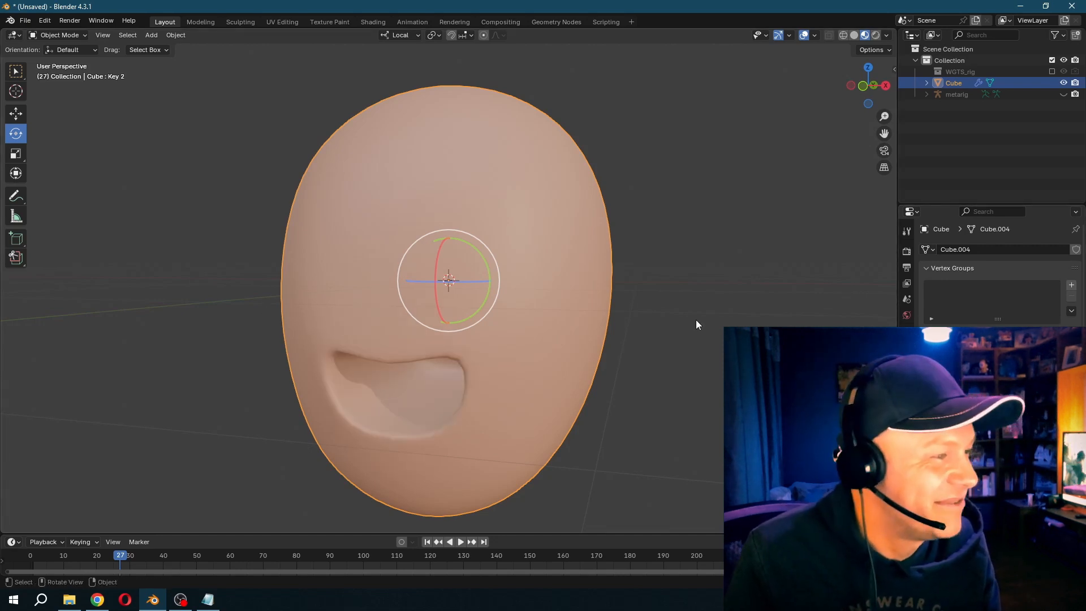
{"action": "left_click", "coordinate": [64, 557]}
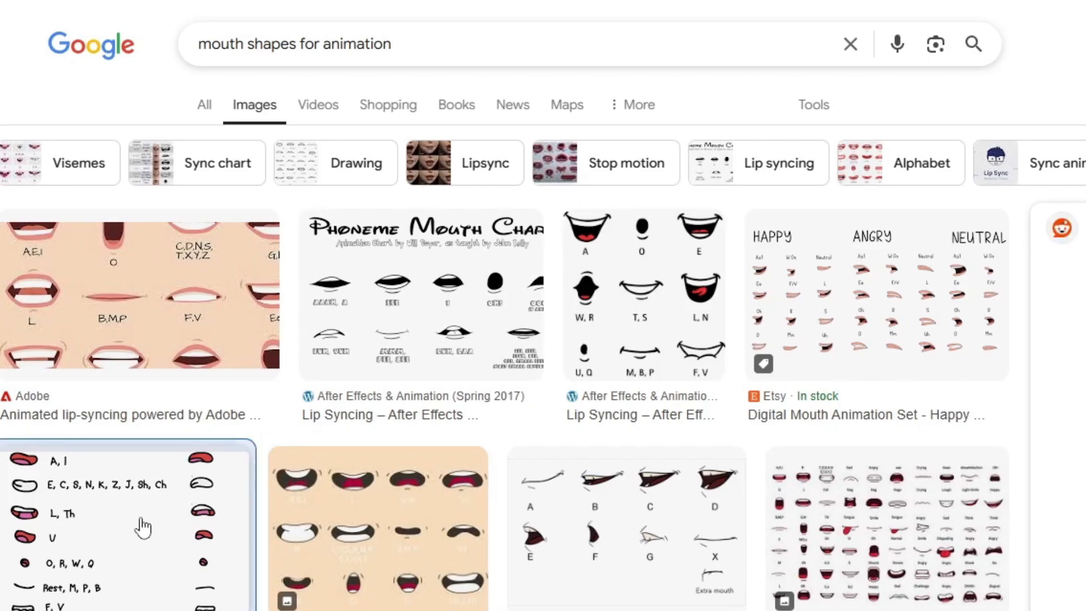
{"action": "scroll", "coordinate": [543, 339], "scroll_direction": "down", "scroll_amount": 1}
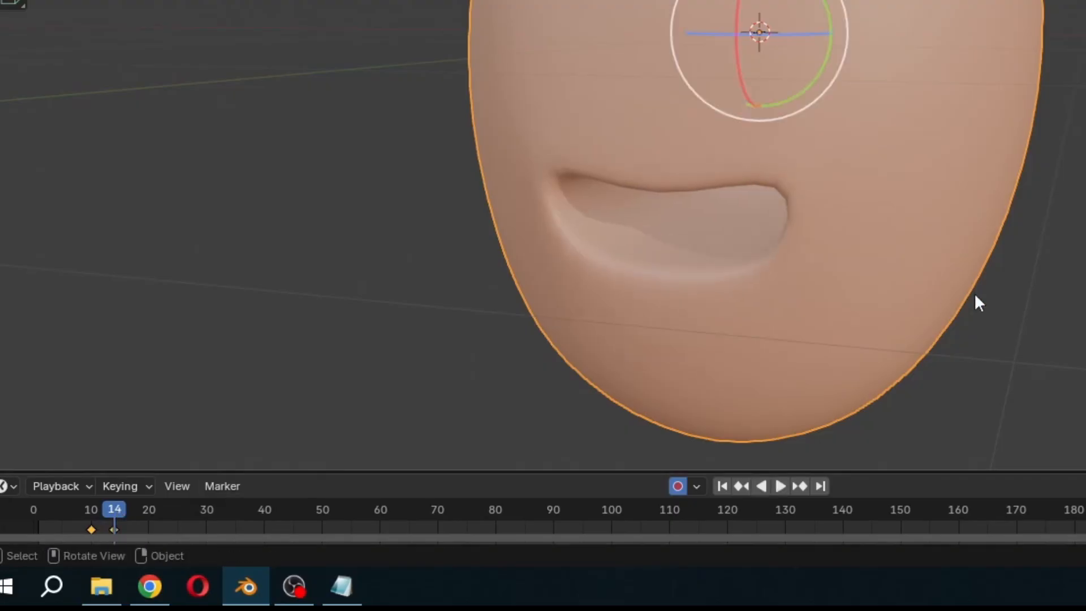
- Keyframe Key 1's opening and closing mouth along the timeline from frame 10 to frame 45
{"action": "key", "text": "Right"}
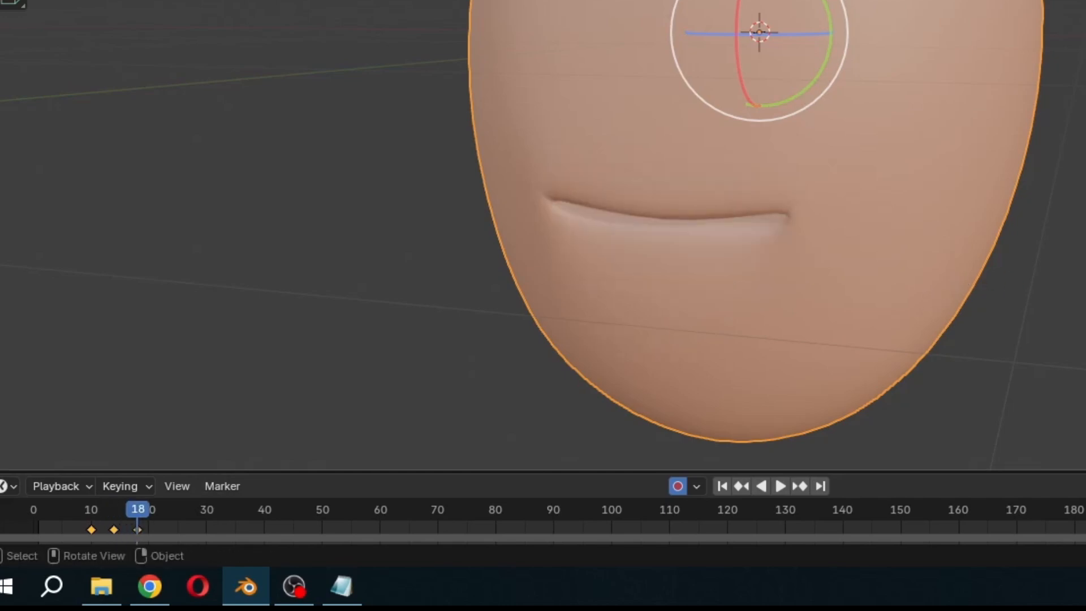
{"action": "key", "text": "Right"}
{"action": "key", "text": "Right"}
{"action": "key", "text": "Right"}
{"action": "key", "text": "Right"}
{"action": "key", "text": "Right"}
{"action": "key", "text": "Right"}
{"action": "key", "text": "Right"}
{"action": "key", "text": "Right"}
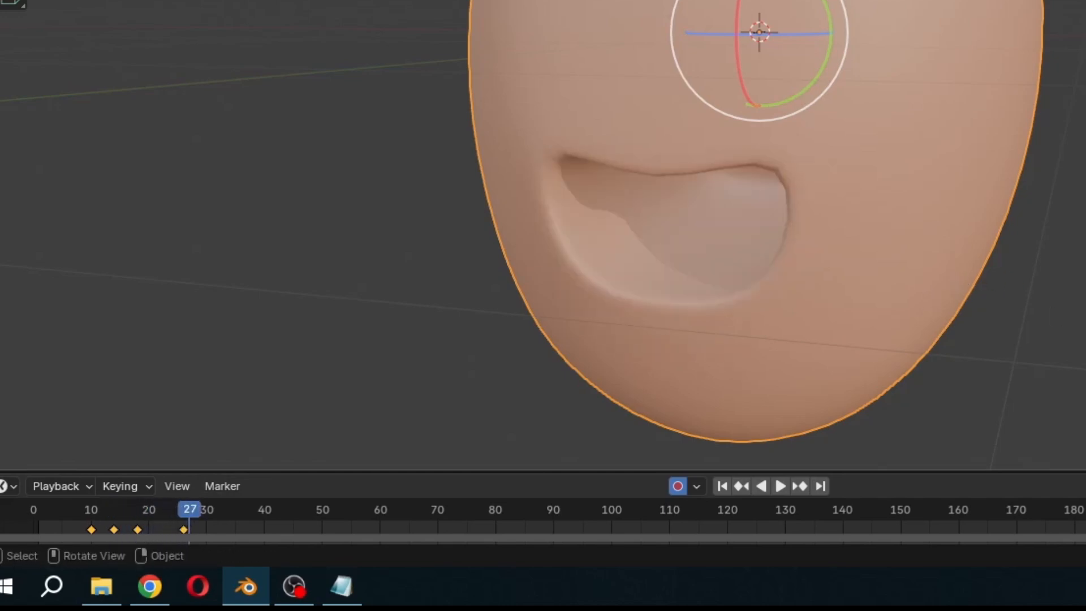
{"action": "key", "text": "Right"}
{"action": "key", "text": "Right"}
{"action": "key", "text": "Right"}
- Play back the Key 1 mouth animation again from frame 10 and stop it
{"action": "key", "text": "space"}
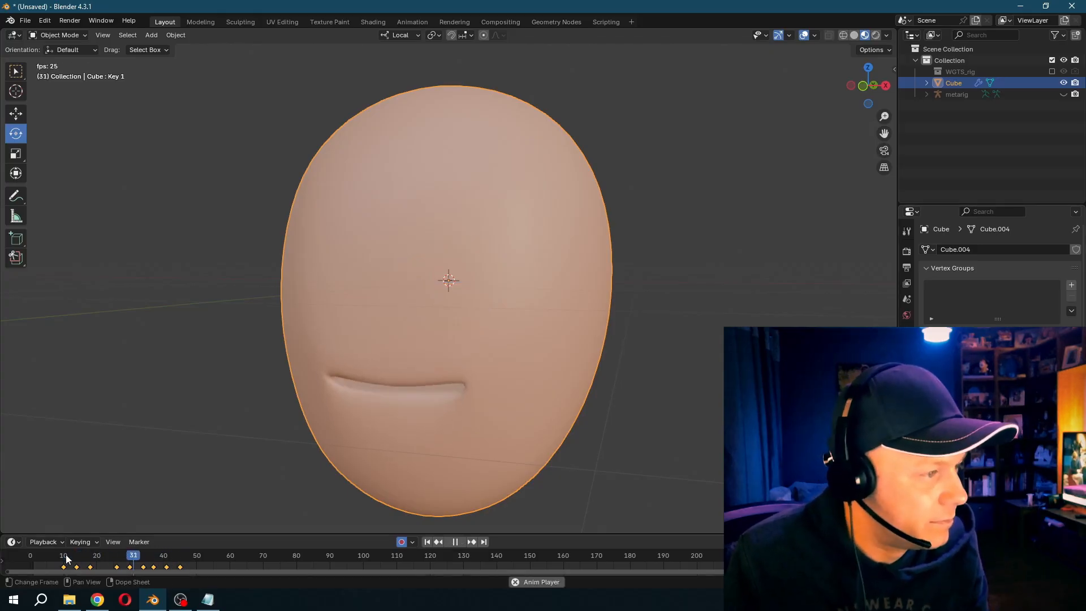
{"action": "key", "text": "space"}
{"action": "left_click", "coordinate": [66, 559]}
{"action": "key", "text": "space"}
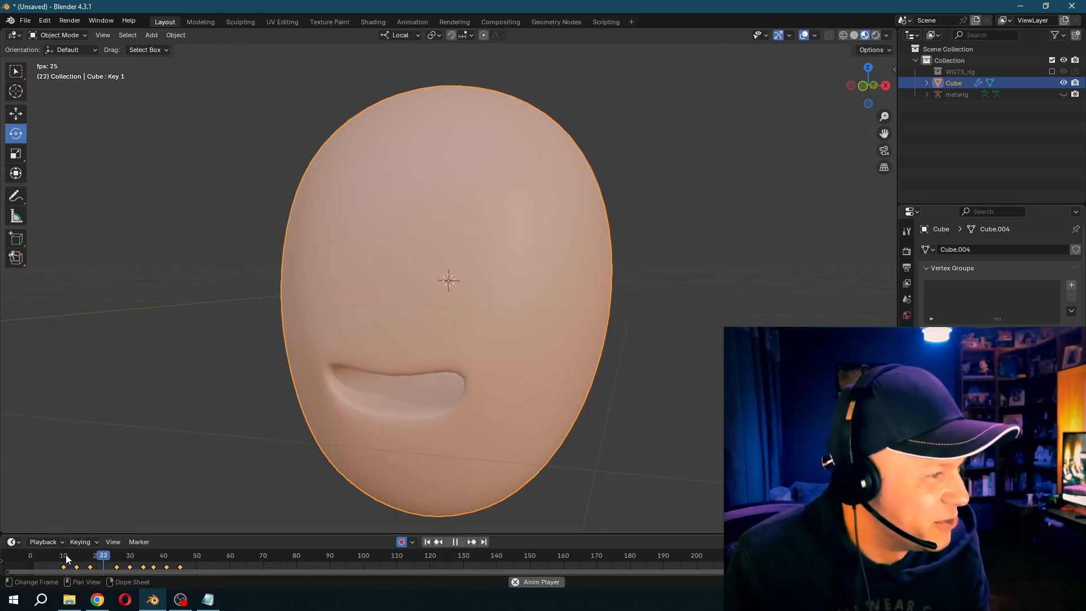
{"action": "key", "text": "Escape"}
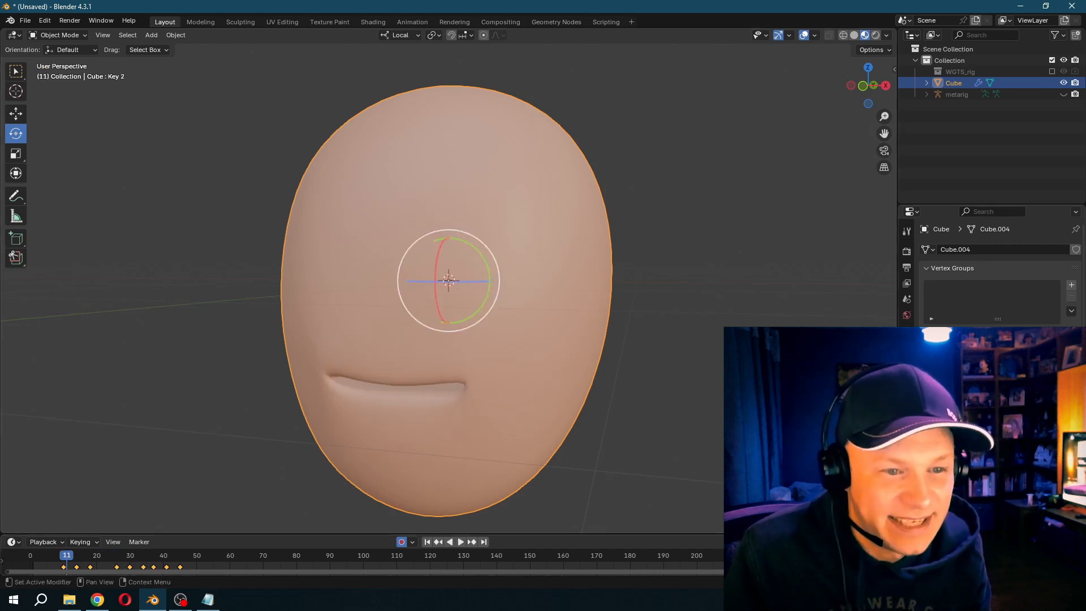
- Keyframe Key 2's rounded mouth shape among the existing keys from frame 11 to about frame 45
{"action": "key", "text": "Right"}
{"action": "key", "text": "Right"}
{"action": "key", "text": "Right"}
{"action": "key", "text": "Right"}
{"action": "key", "text": "Right"}
{"action": "key", "text": "Right"}
{"action": "key", "text": "i"}
{"action": "key", "text": "Right"}
{"action": "key", "text": "Right"}
{"action": "key", "text": "Right"}
{"action": "key", "text": "Right"}
{"action": "key", "text": "Right"}
{"action": "key", "text": "Right"}
{"action": "key", "text": "Right"}
{"action": "key", "text": "Right"}
{"action": "key", "text": "Right"}
{"action": "key", "text": "Right"}
{"action": "key", "text": "i"}
{"action": "key", "text": "Right"}
{"action": "key", "text": "Right"}
{"action": "key", "text": "Right"}
{"action": "key", "text": "Right"}
{"action": "key", "text": "Right"}
{"action": "key", "text": "Right"}
{"action": "key", "text": "Right"}
{"action": "key", "text": "Right"}
{"action": "key", "text": "Right"}
{"action": "key", "text": "Right"}
{"action": "key", "text": "Right"}
{"action": "key", "text": "Right"}
{"action": "key", "text": "Right"}
{"action": "key", "text": "Right"}
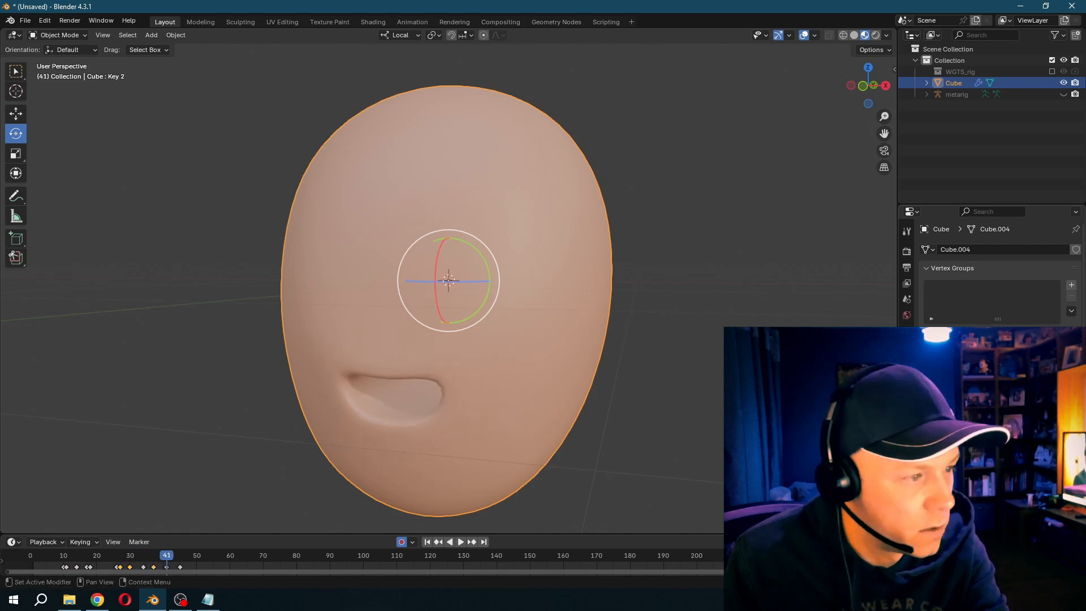
{"action": "key", "text": "Right"}
{"action": "key", "text": "Right"}
{"action": "key", "text": "Right"}
{"action": "key", "text": "Right"}
{"action": "key", "text": "Right"}
{"action": "key", "text": "Right"}
- Play back the combined Key 1 and Key 2 mouth animation and stop it
{"action": "key", "text": "space"}
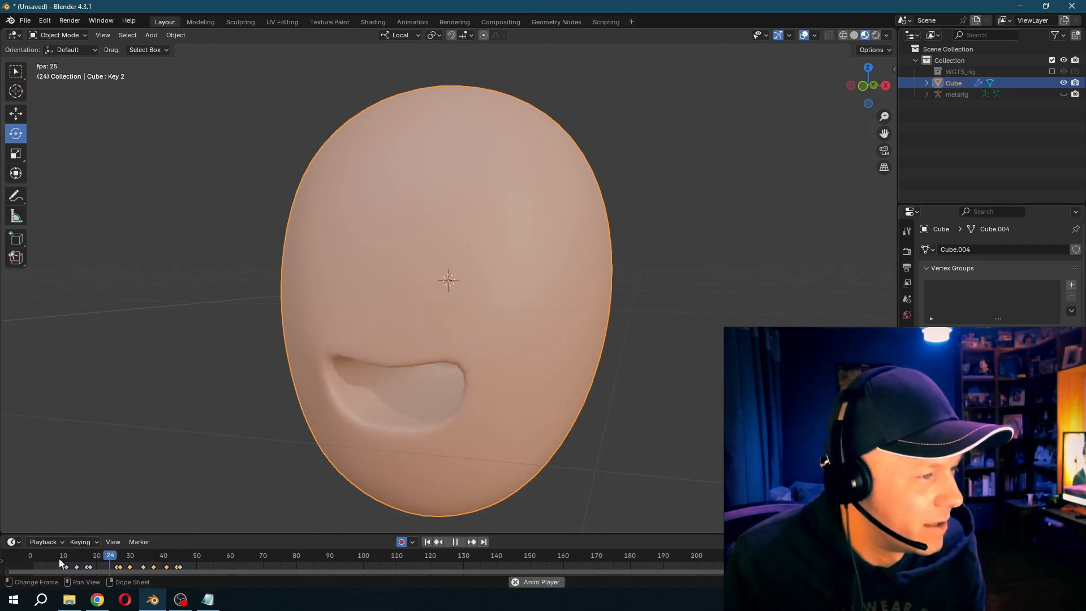
{"action": "key", "text": "Escape"}
{"action": "key", "text": "space"}
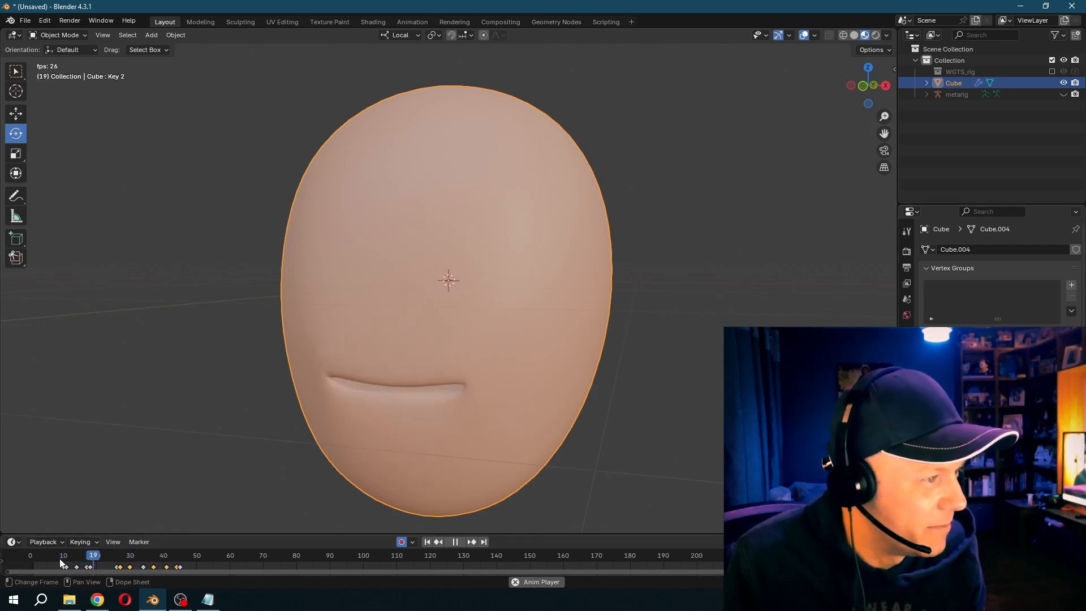
{"action": "key", "text": "space"}
- Add a UV sphere for an eye, scale it down and move it along Y to the front of the head
{"action": "left_click", "coordinate": [151, 35]}
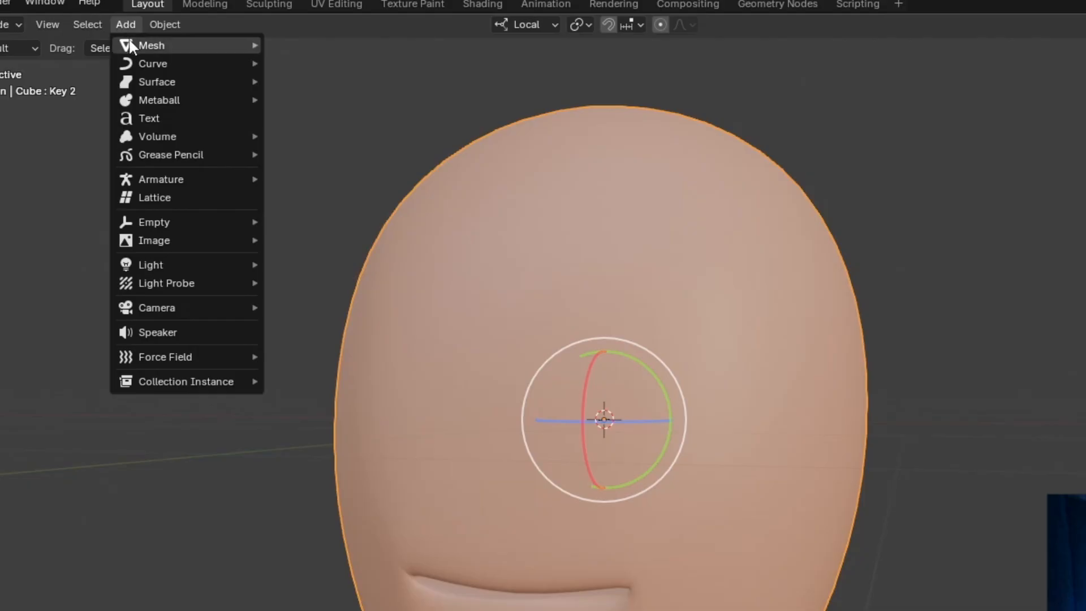
{"action": "mouse_move", "coordinate": [154, 49]}
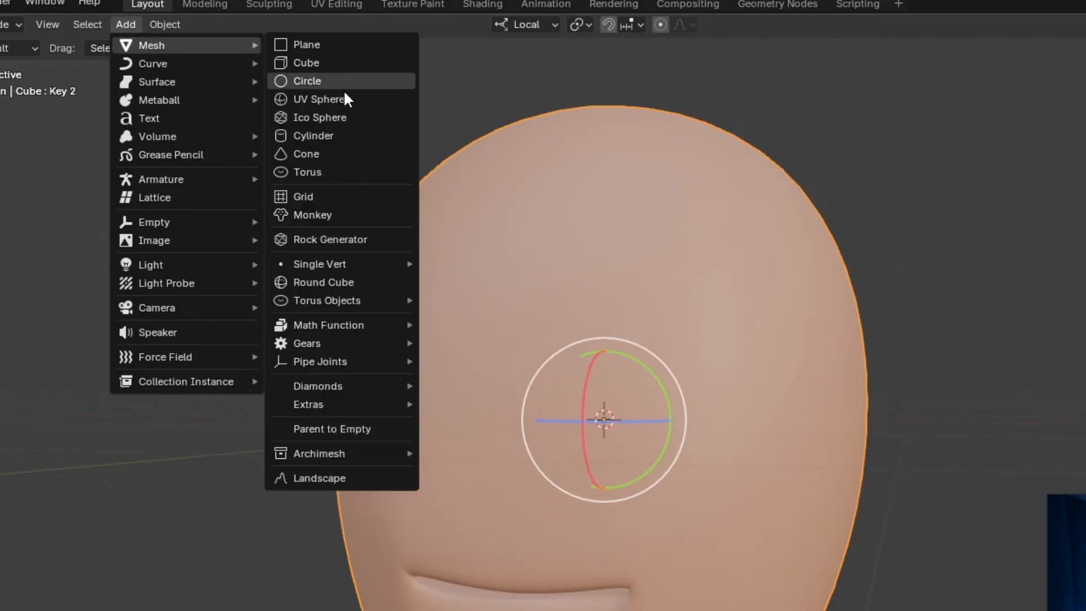
{"action": "left_click", "coordinate": [344, 99]}
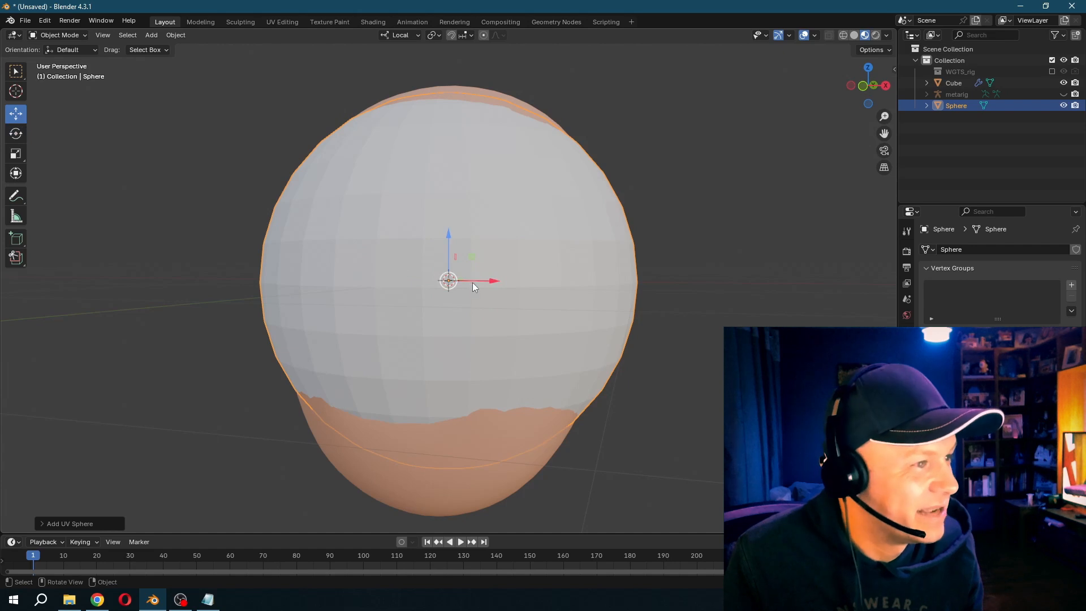
{"action": "key", "text": "s"}
{"action": "left_click", "coordinate": [477, 310]}
{"action": "key", "text": "g"}
{"action": "key", "text": "y"}
{"action": "left_click", "coordinate": [639, 390]}
- Flatten the eye sphere along Y, scale it by about 0.51 and tilt it in side view to follow the face
{"action": "key", "text": "s"}
{"action": "key", "text": "y"}
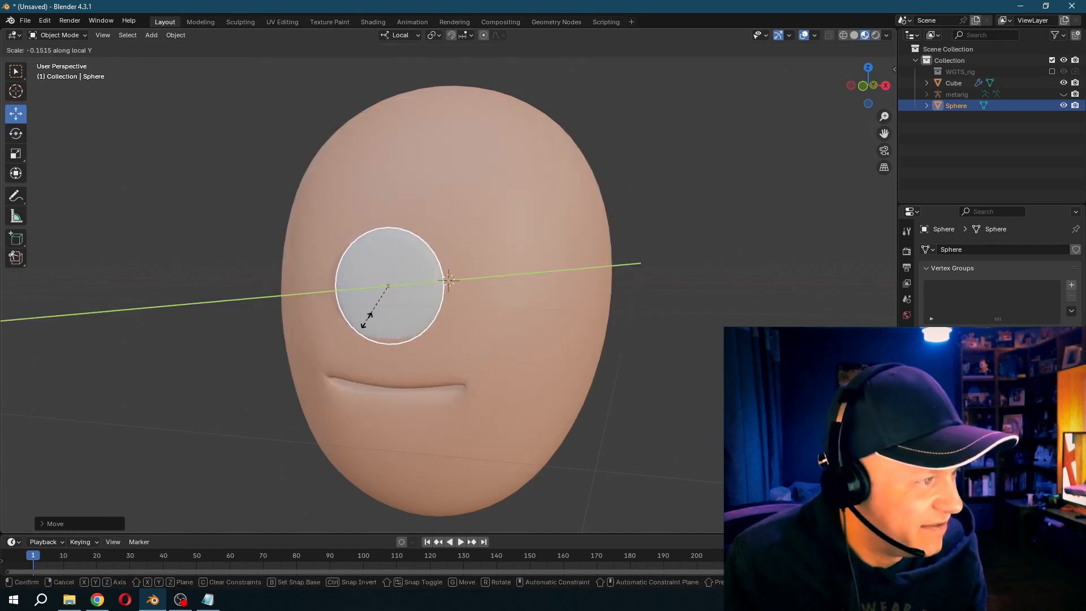
{"action": "left_click", "coordinate": [457, 340]}
{"action": "key", "text": "s"}
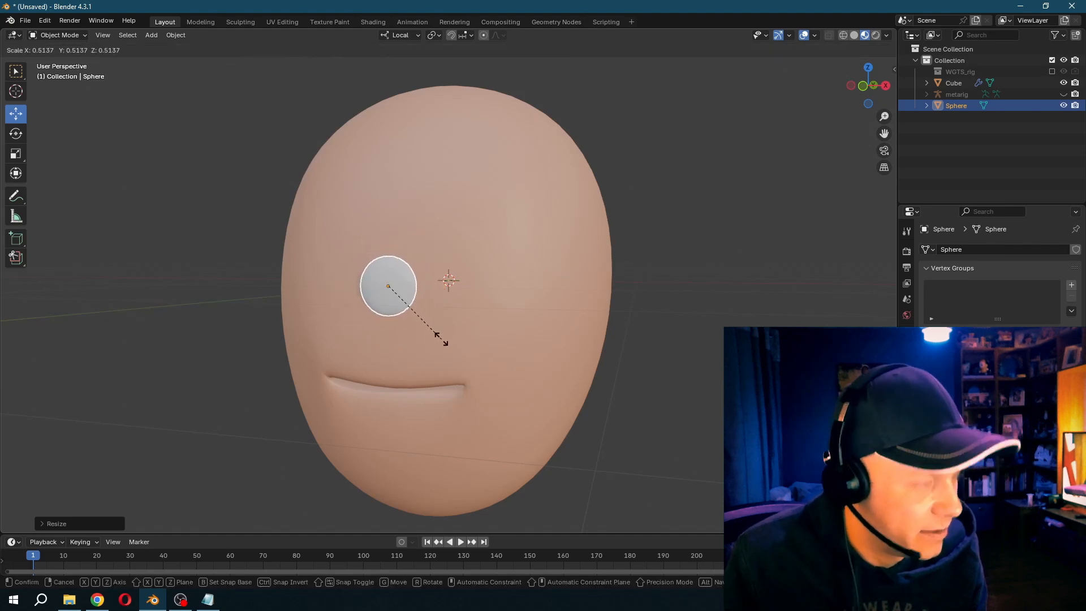
{"action": "left_click", "coordinate": [441, 338]}
{"action": "key", "text": "KP_1"}
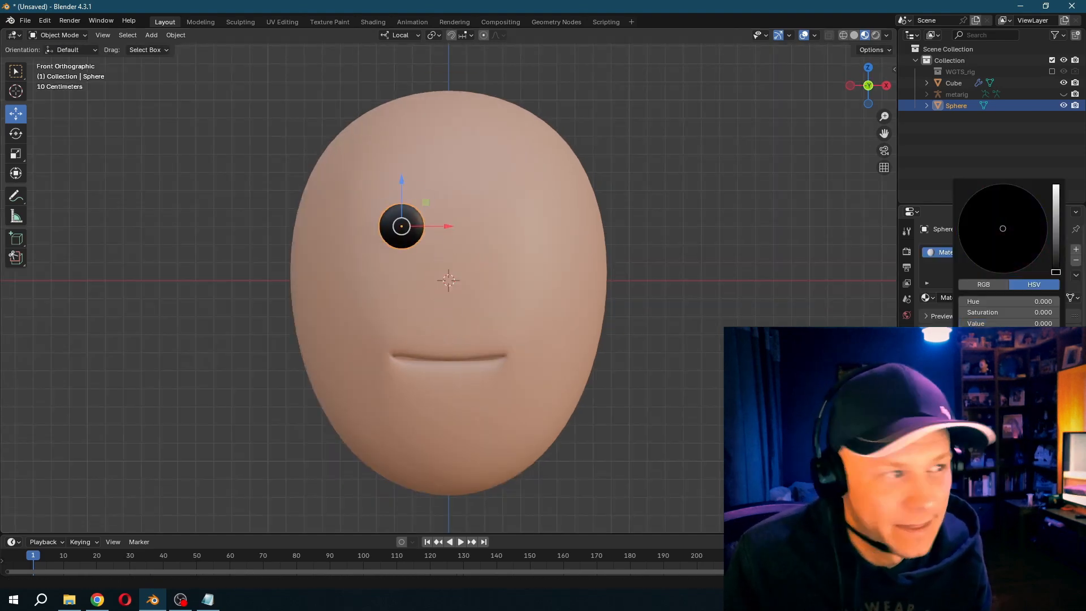
{"action": "key", "text": "KP_3"}
{"action": "key", "text": "r"}
{"action": "left_click", "coordinate": [476, 240]}
- Duplicate the black eye along X to the other side of the face in front view
{"action": "key", "text": "KP_1"}
{"action": "key", "text": "shift+d"}
{"action": "key", "text": "x"}
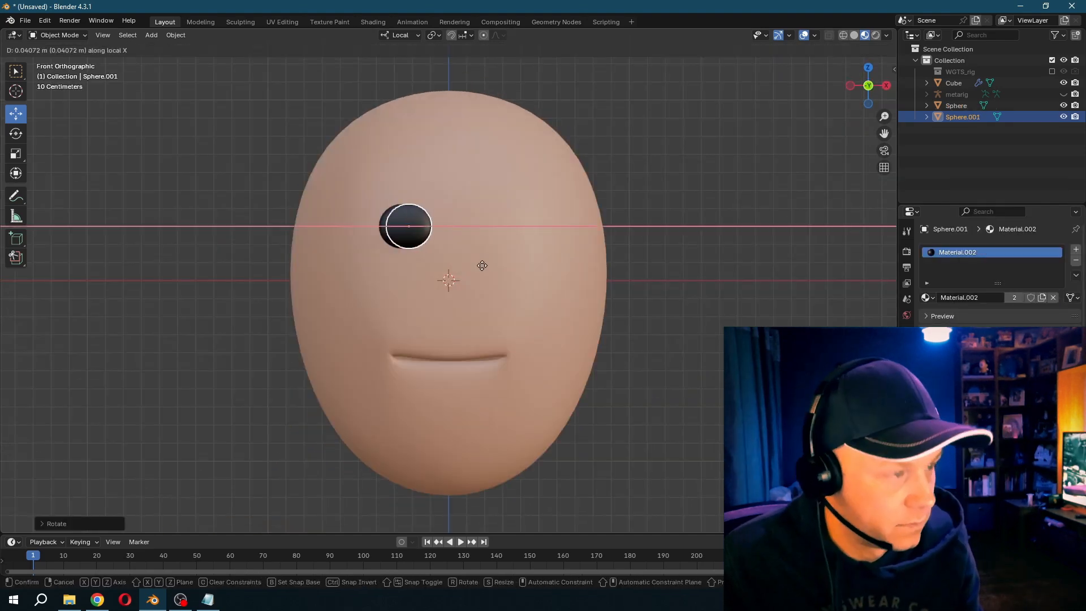
{"action": "left_click", "coordinate": [553, 271]}
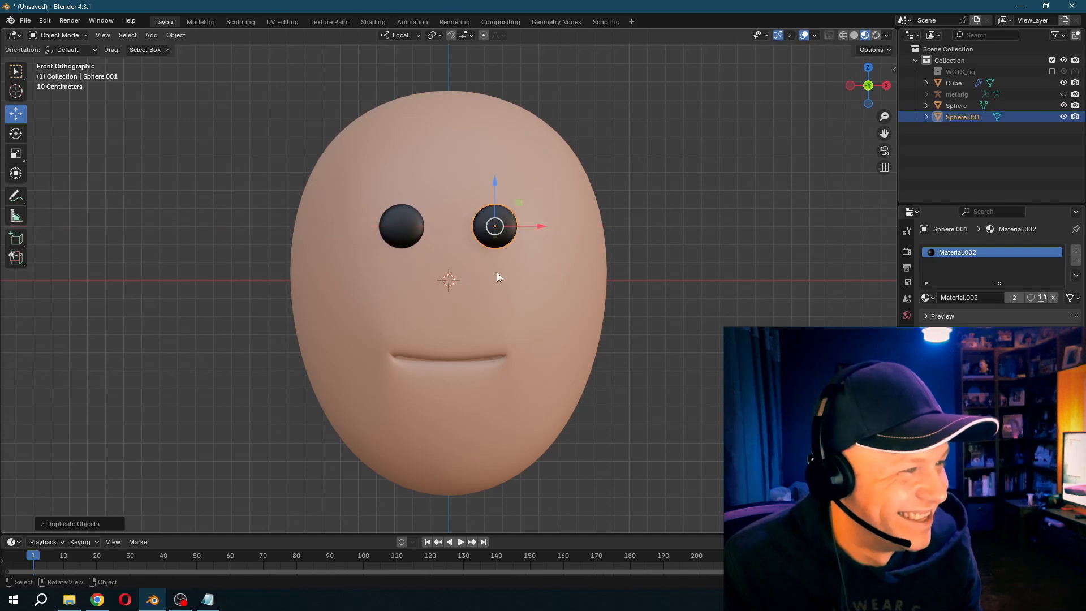
- Parent both eyes to the head and play the mouth animation to check the face
{"action": "left_click", "coordinate": [399, 230], "text": "shift"}
{"action": "left_click", "coordinate": [474, 291], "text": "shift"}
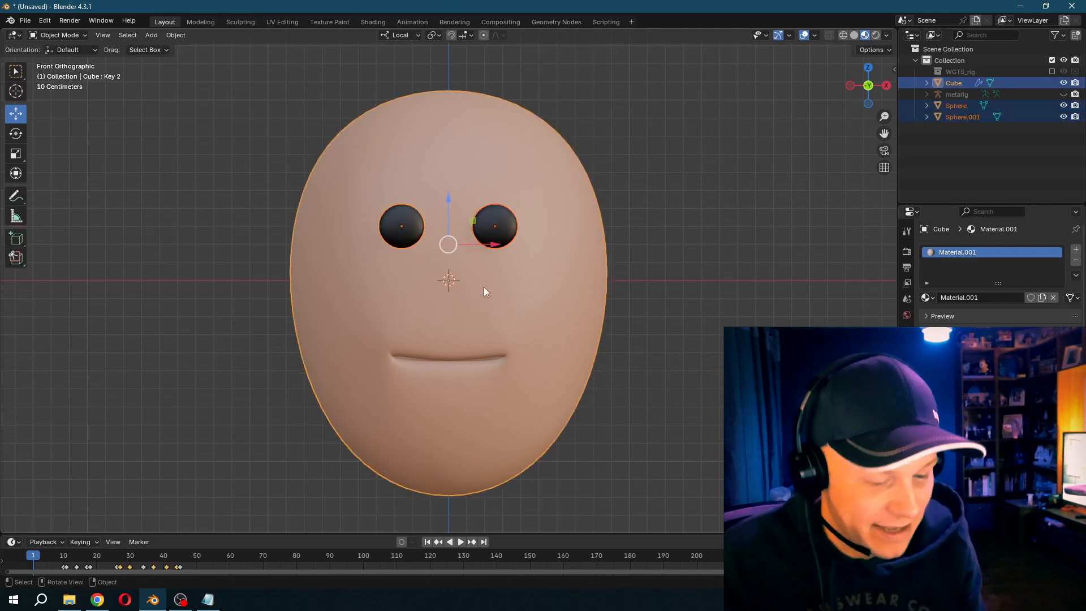
{"action": "key", "text": "ctrl+p"}
{"action": "left_click", "coordinate": [685, 331]}
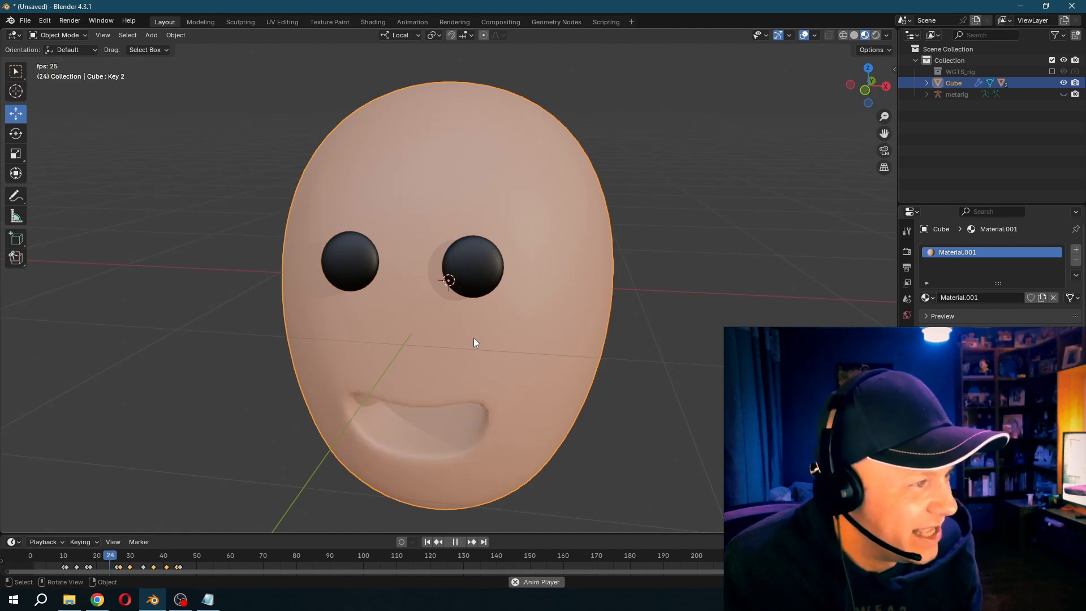
{"action": "key", "text": "Escape"}
- Select both eyes and keyframe their open state at frames 10 and 15
{"action": "left_click", "coordinate": [338, 266]}
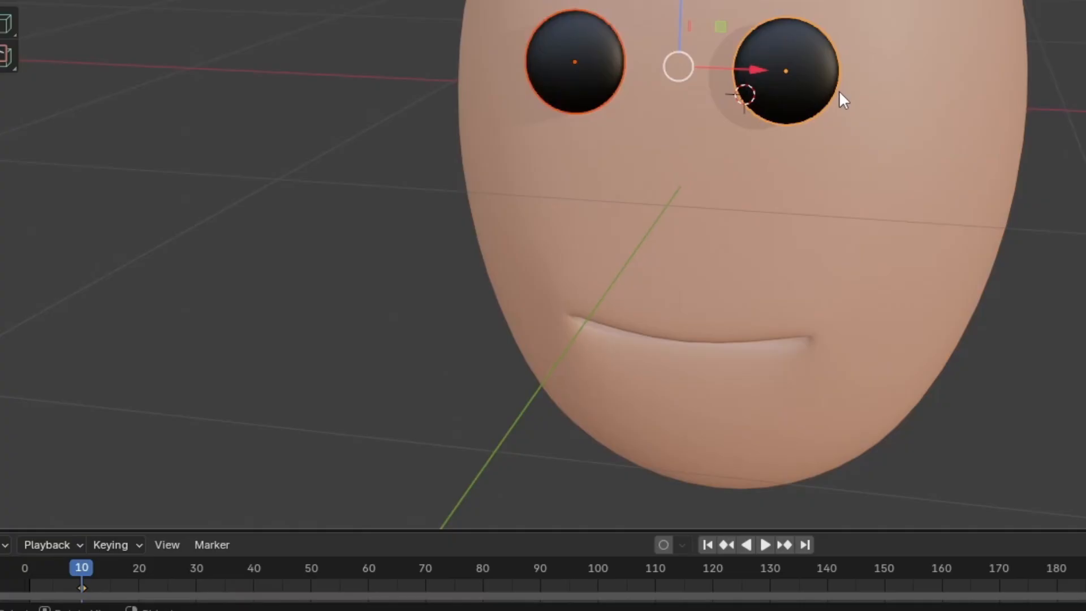
{"action": "key", "text": "Right"}
{"action": "key", "text": "Right"}
{"action": "key", "text": "Right"}
{"action": "key", "text": "Right"}
{"action": "key", "text": "Right"}
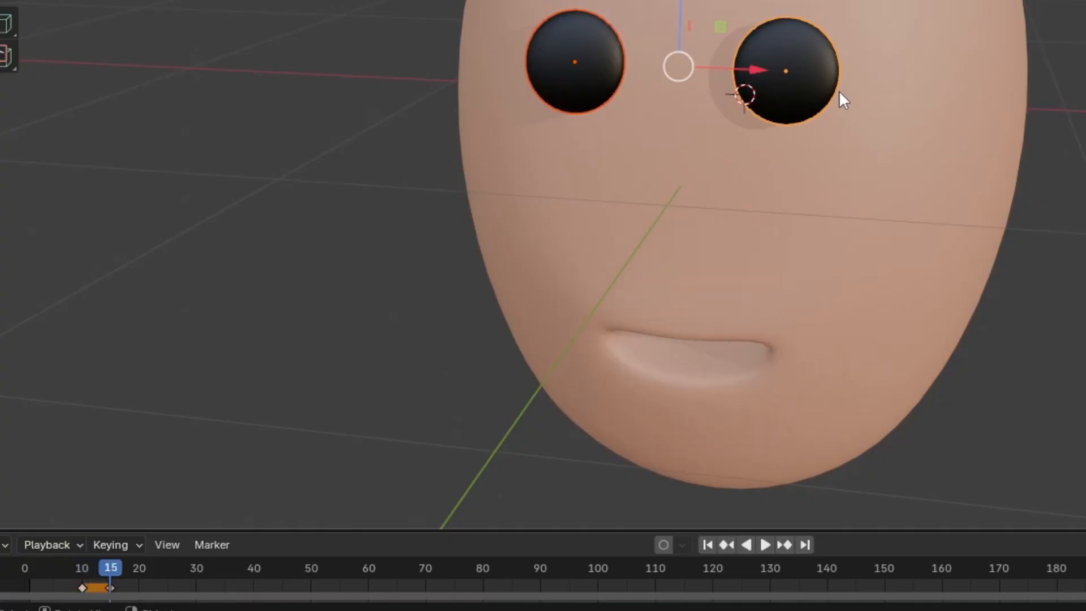
- Flatten both eyes along Z at frame 12, keyframe this closed state and play the blink
{"action": "key", "text": "Left"}
{"action": "key", "text": "Left"}
{"action": "key", "text": "Left"}
{"action": "key", "text": "Left"}
{"action": "key", "text": "Left"}
{"action": "key", "text": "Right"}
{"action": "key", "text": "Right"}
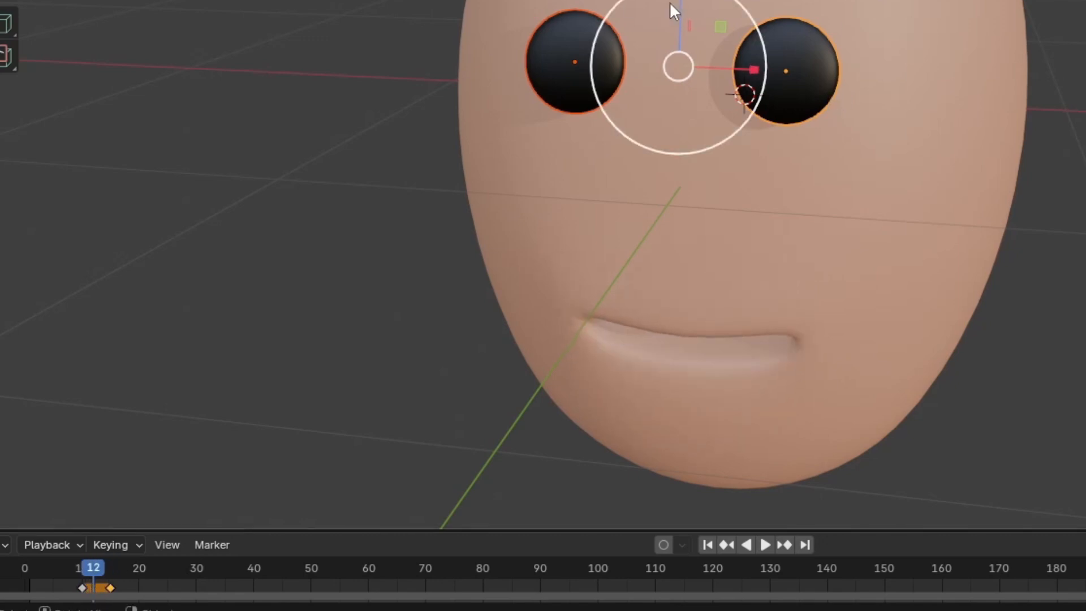
{"action": "key", "text": "s"}
{"action": "key", "text": "z"}
{"action": "left_click", "coordinate": [685, 83]}
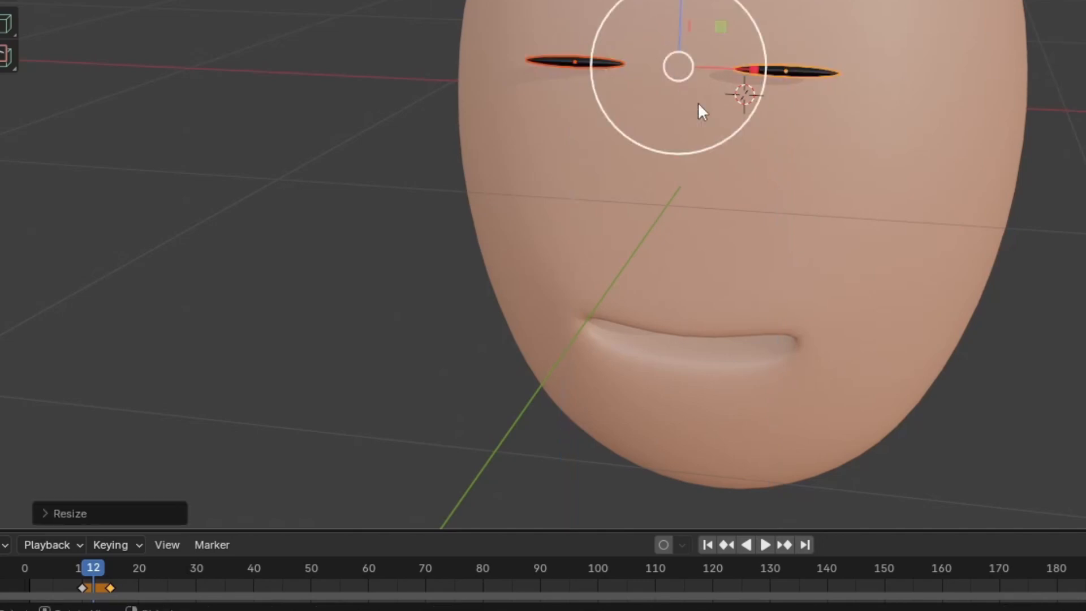
{"action": "key", "text": "i"}
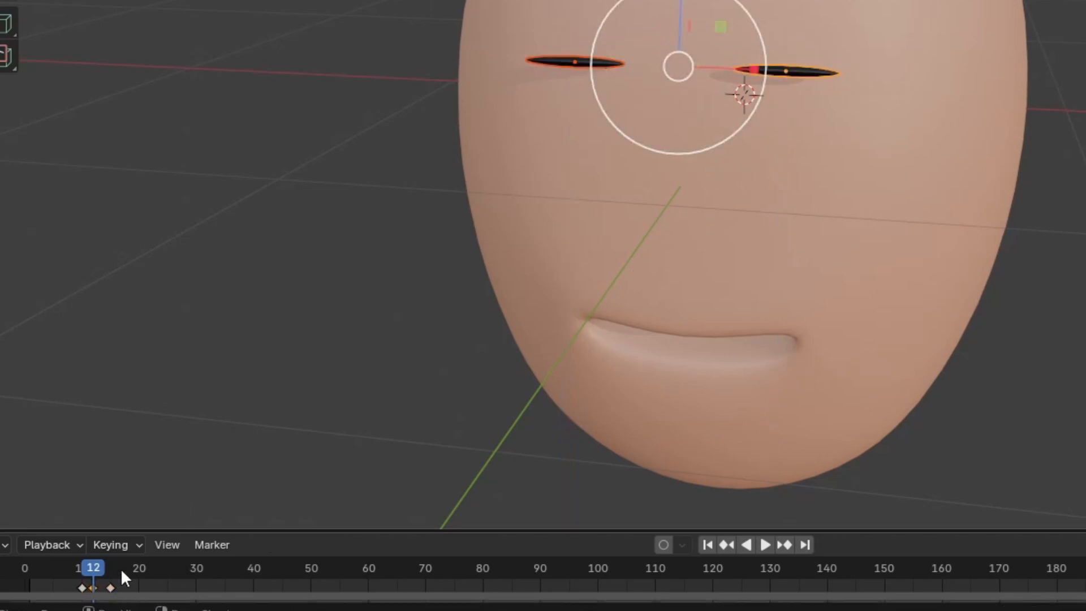
{"action": "key", "text": "space"}
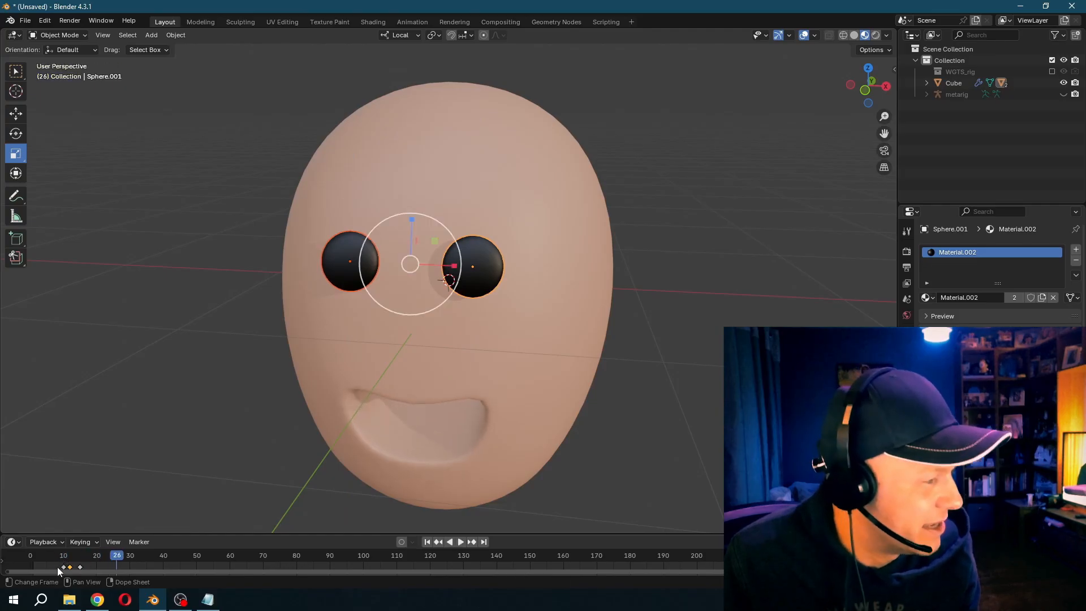
- Duplicate the blink keyframes three times along the timeline, starting at about frames 24, 34 and 49, and play the animation
{"action": "left_click_drag", "start_coordinate": [52, 563], "coordinate": [89, 568]}
{"action": "key", "text": "shift+d"}
{"action": "left_click", "coordinate": [138, 567]}
{"action": "key", "text": "shift+d"}
{"action": "left_click", "coordinate": [170, 568]}
{"action": "key", "text": "shift+d"}
{"action": "left_click", "coordinate": [224, 567]}
{"action": "middle_click_drag", "start_coordinate": [167, 558], "coordinate": [306, 560]}
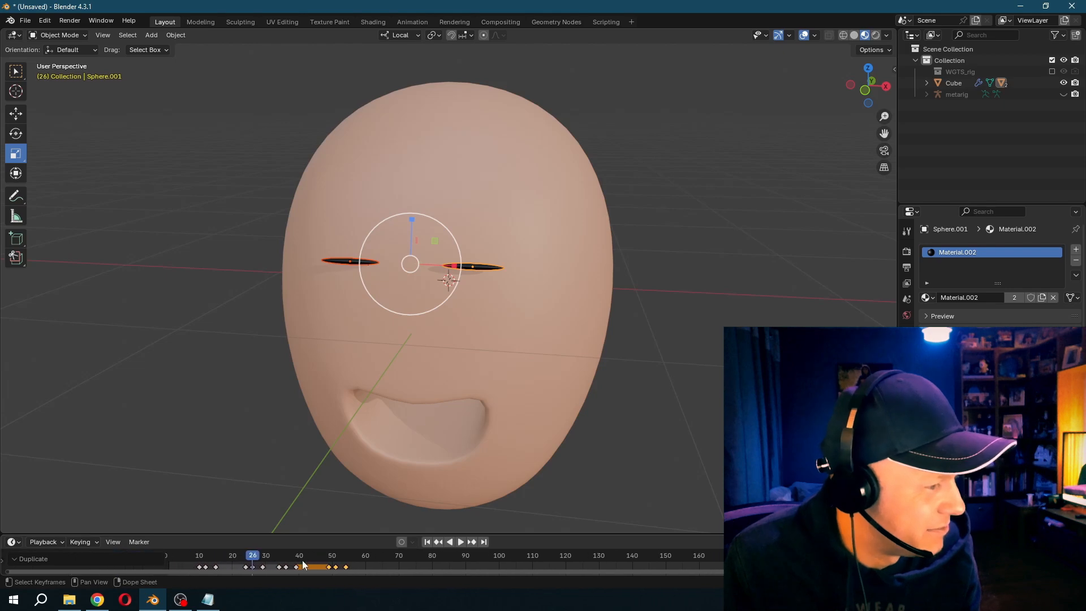
{"action": "key", "text": "space"}
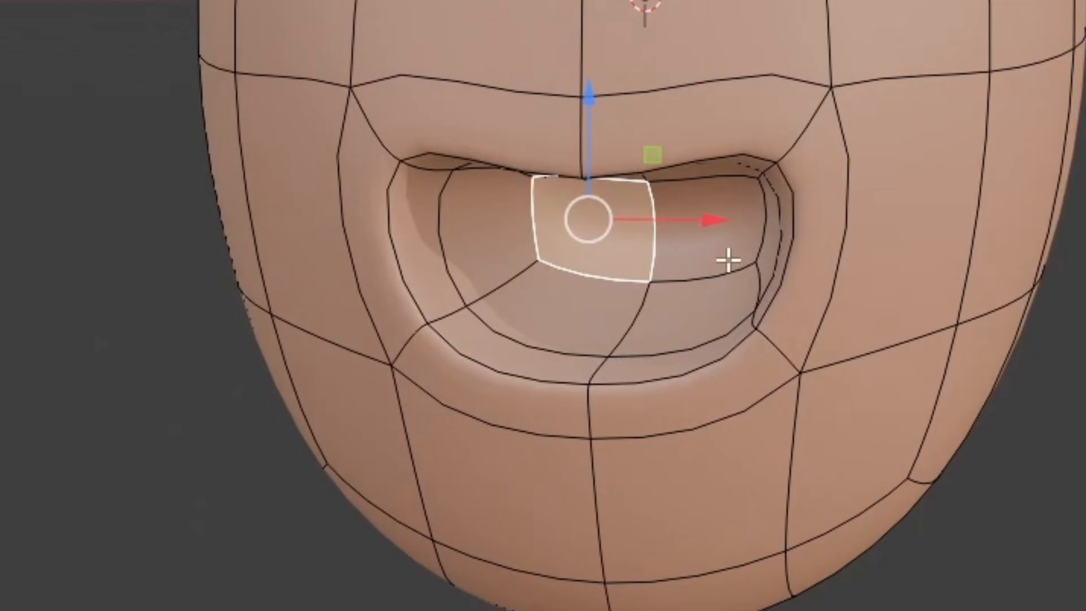
- Select the inner mouth faces of the head and assign them Material.002 in a new second material slot
{"action": "left_click", "coordinate": [703, 219], "text": "shift"}
{"action": "middle_click_drag", "start_coordinate": [703, 219], "coordinate": [735, 191]}
{"action": "key", "text": "ctrl+KP_Add"}
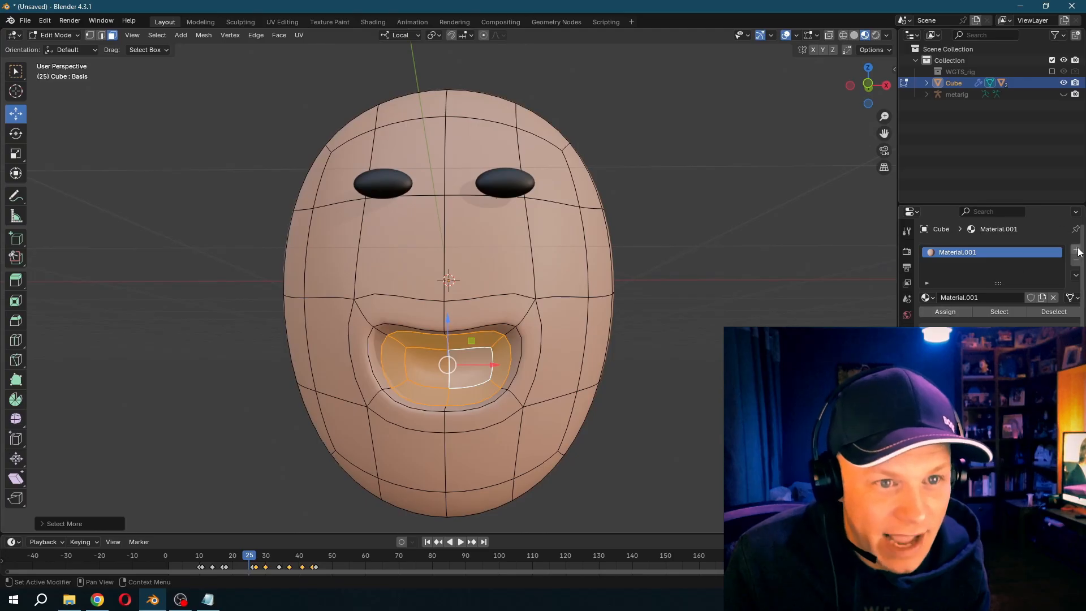
{"action": "left_click", "coordinate": [1077, 251]}
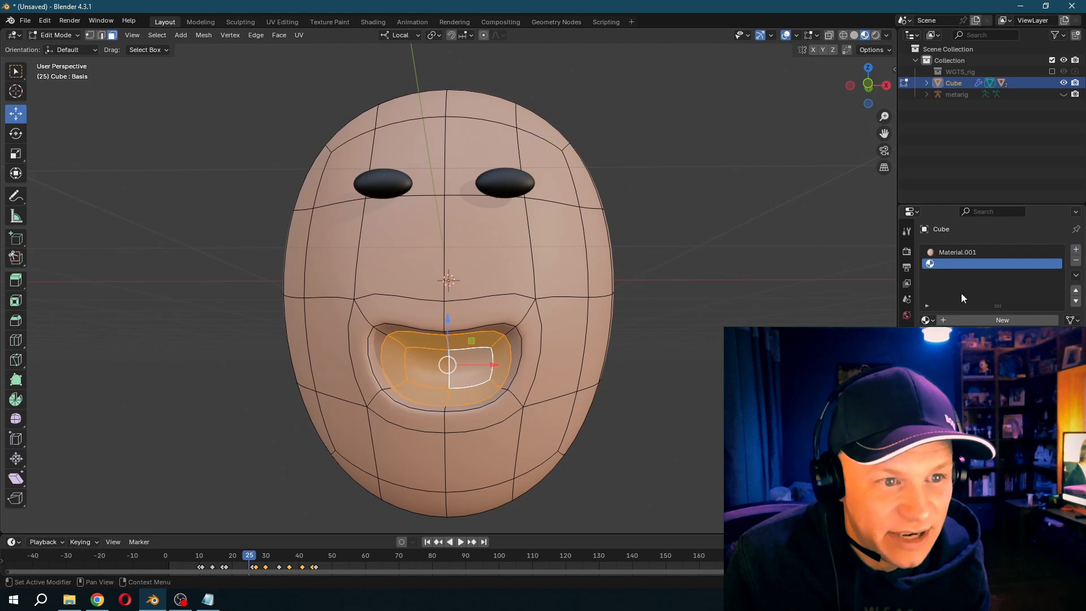
{"action": "left_click", "coordinate": [955, 357]}
{"action": "left_click", "coordinate": [947, 335]}
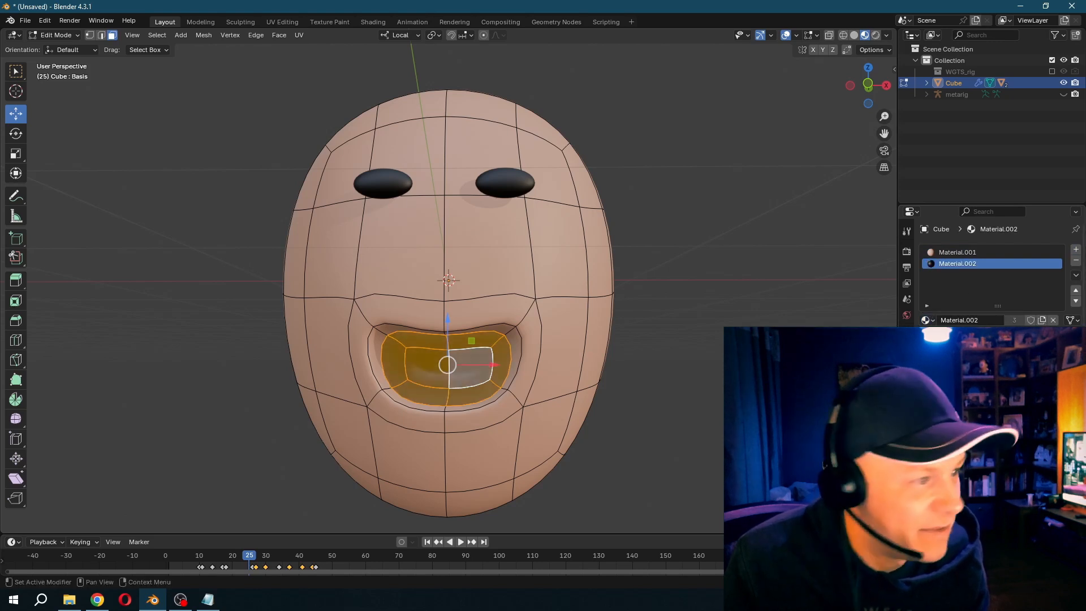
{"action": "key", "text": "Tab"}
- Play the animation to check the black mouth interior together with the blinking
{"action": "key", "text": "space"}
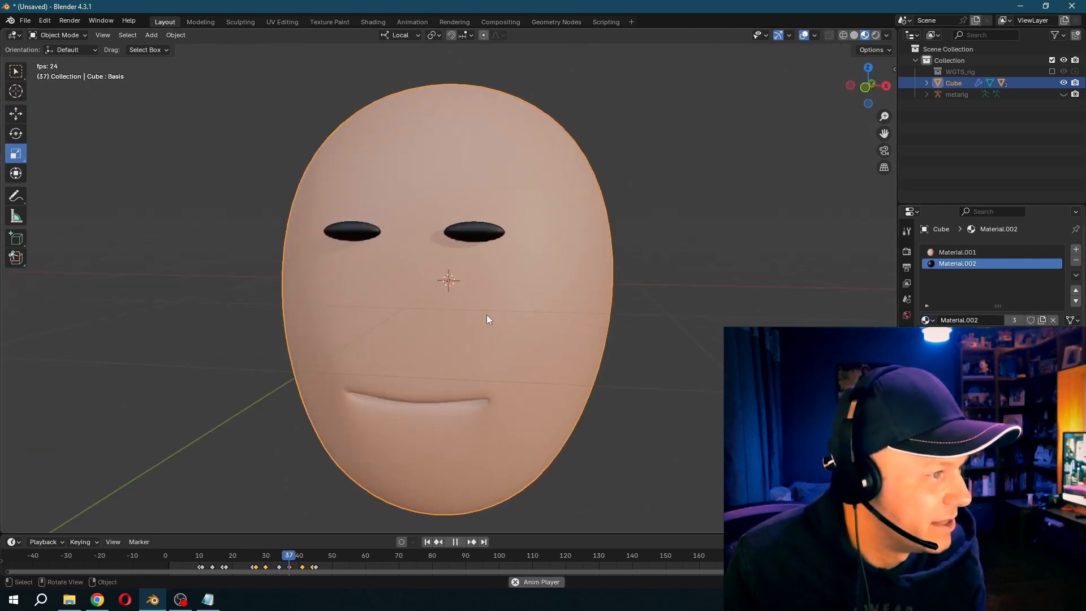
{"action": "key", "text": "space"}
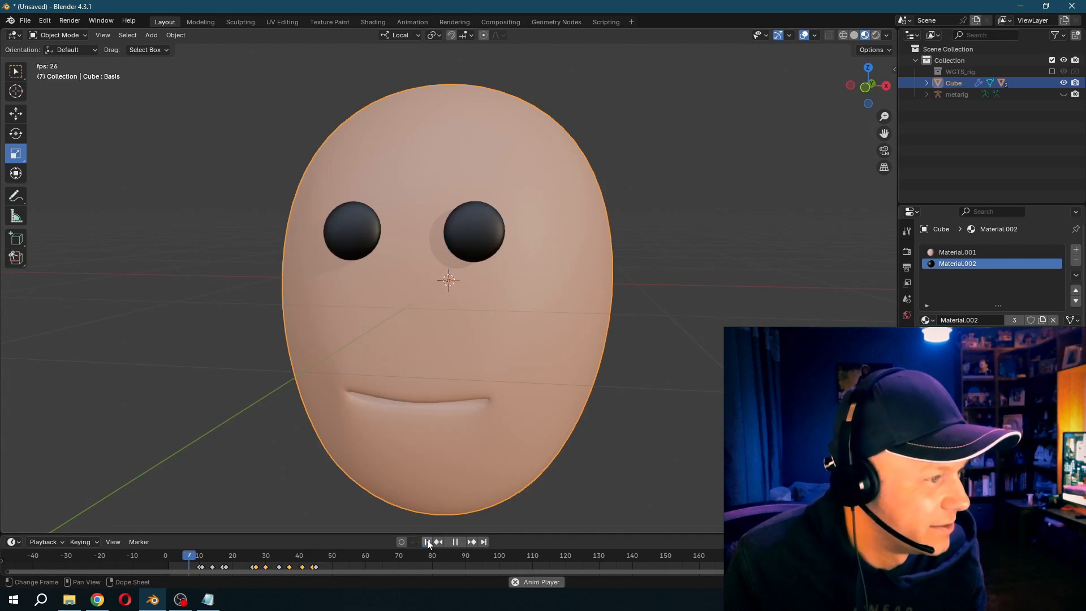
{"action": "key", "text": "space"}
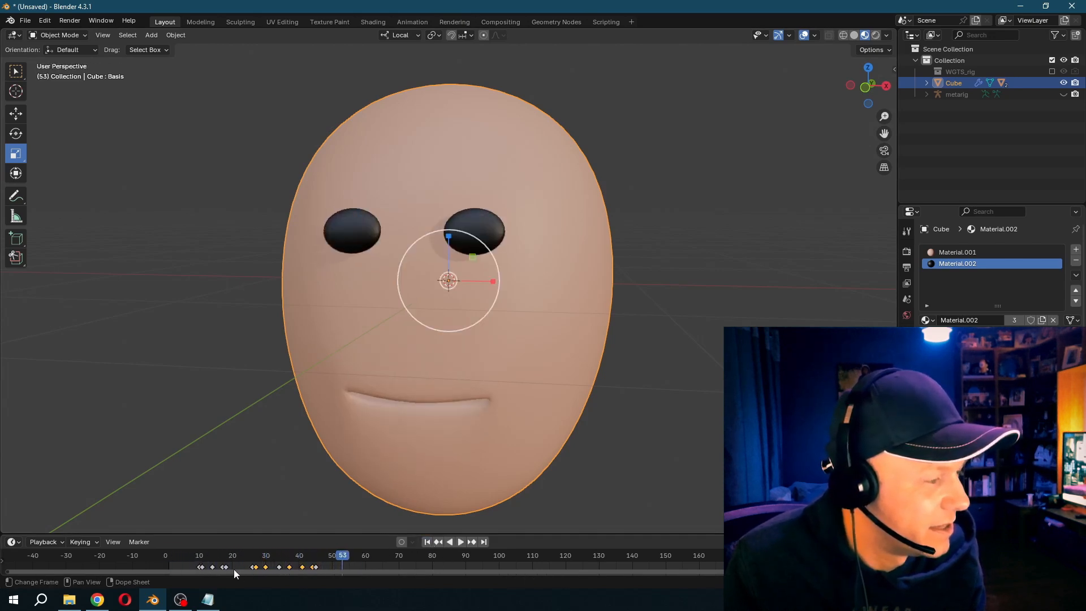
- Keyframe the head's starting rotation at about frame 9 and turn the head sideways and slightly up at frame 17
{"action": "left_click", "coordinate": [195, 553]}
{"action": "key", "text": "shift+space"}
{"action": "key", "text": "r"}
{"action": "key", "text": "space"}
{"action": "key", "text": "space"}
{"action": "left_click_drag", "start_coordinate": [466, 278], "coordinate": [495, 264]}
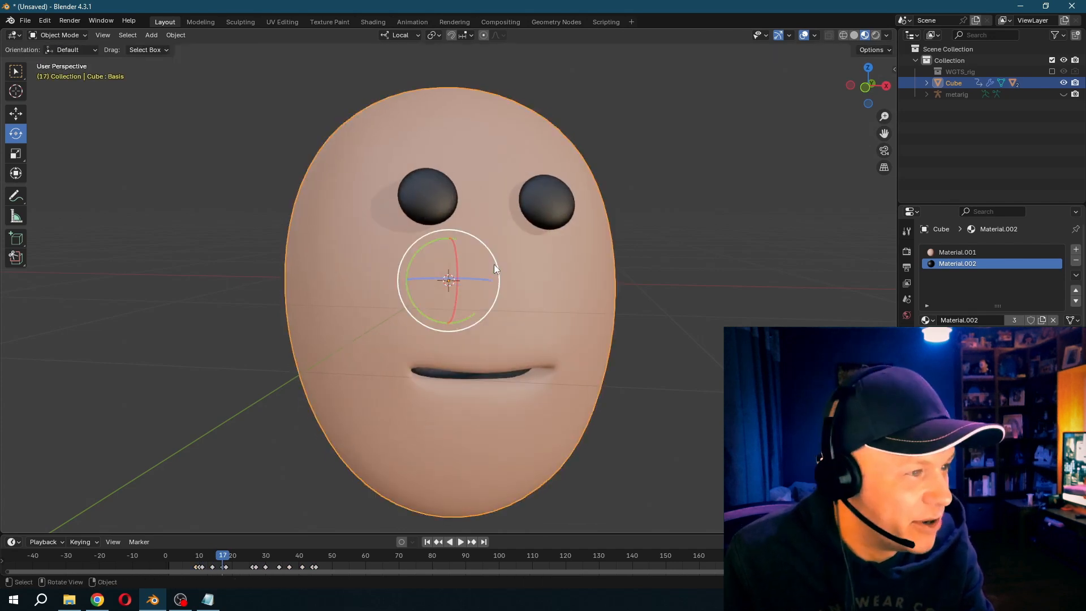
- Keyframe the head's turned pose again at frame 38, then rotate it to the opposite side with a keyframe at frame 46
{"action": "key", "text": "space"}
{"action": "key", "text": "space"}
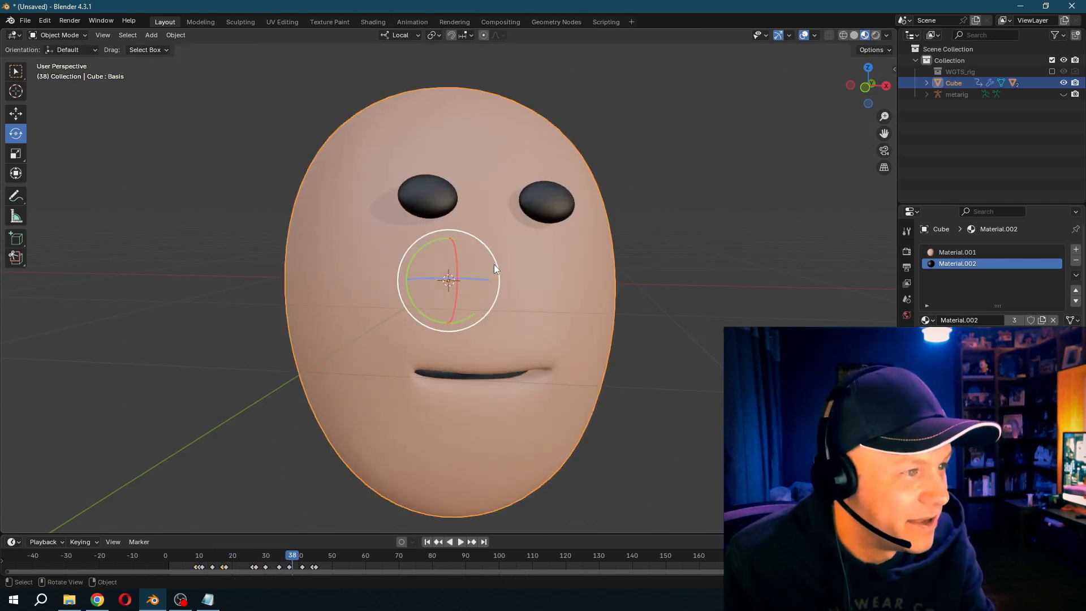
{"action": "key", "text": "space"}
{"action": "key", "text": "space"}
{"action": "left_click_drag", "start_coordinate": [485, 269], "coordinate": [439, 268]}
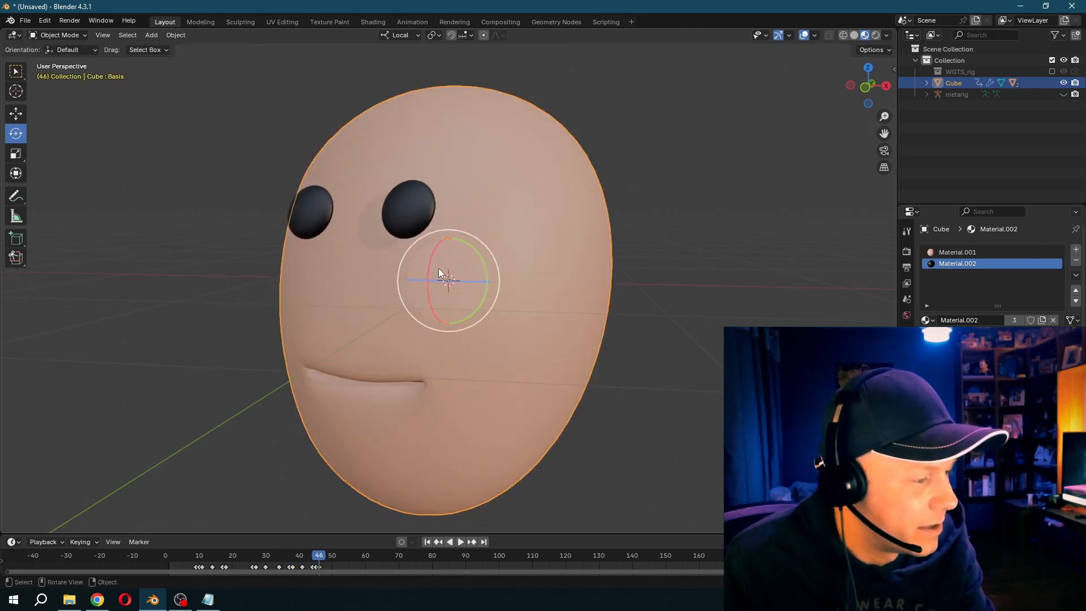
{"action": "key", "text": "space"}
- Play the animation several times from about frame 6 to examine the head turns, talking mouth and blinks, and return to frame 1
{"action": "key", "text": "space"}
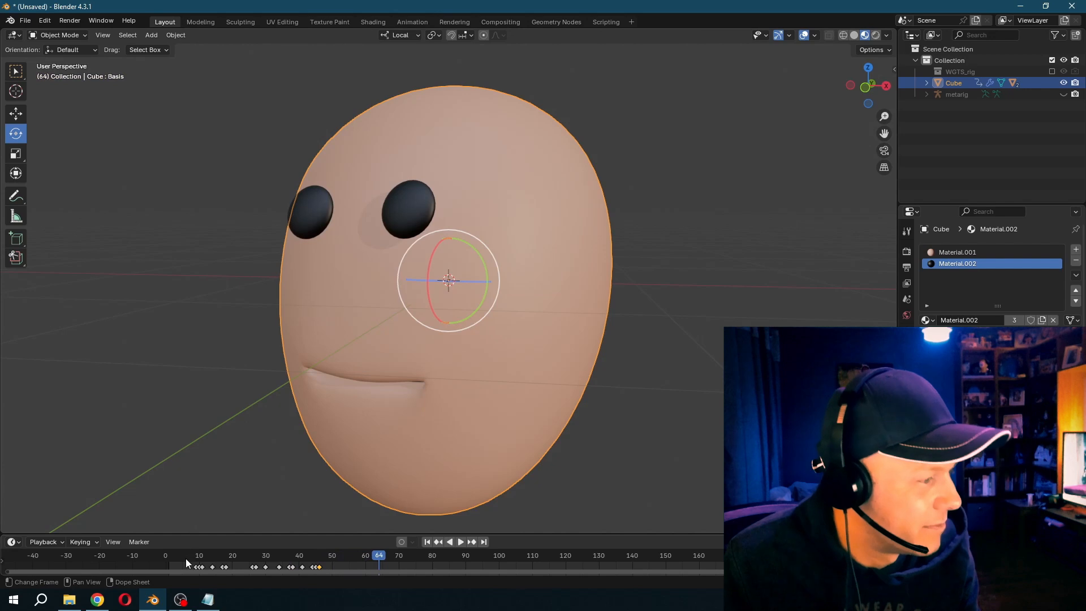
{"action": "key", "text": "space"}
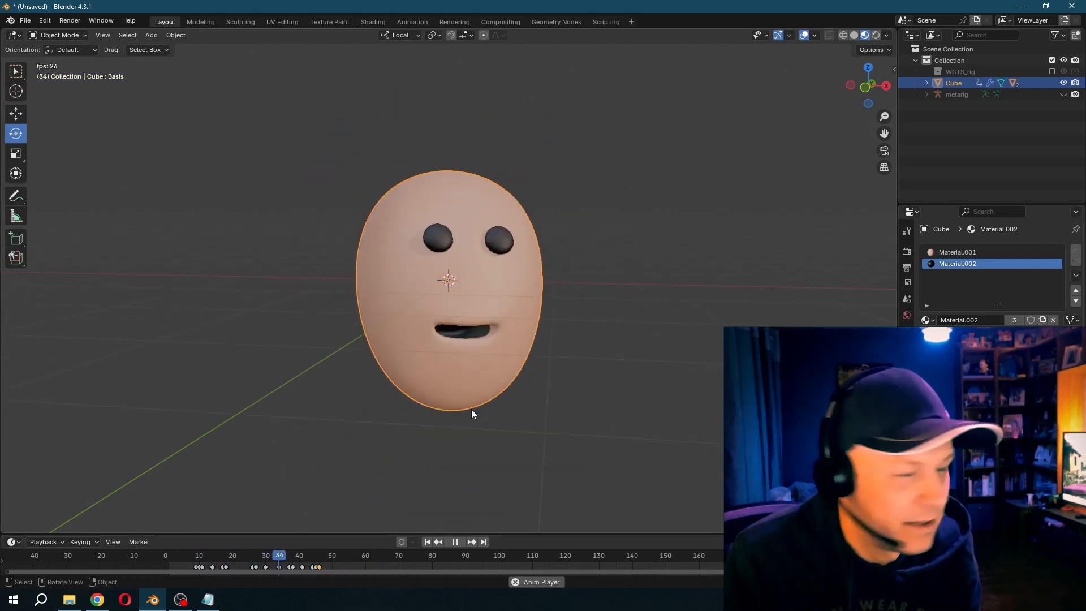
{"action": "key", "text": "space"}
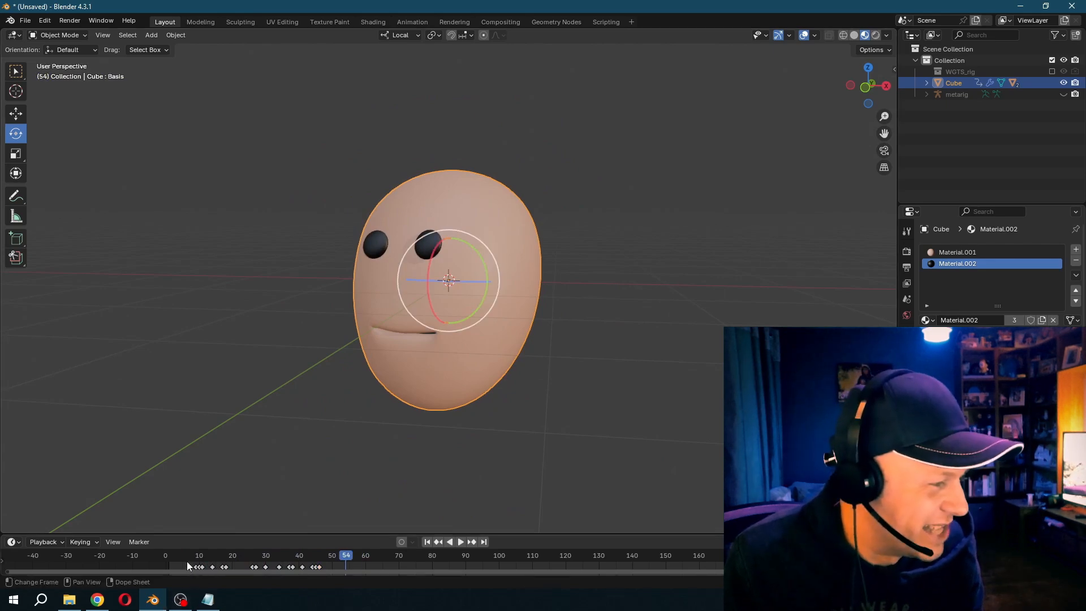
{"action": "key", "text": "space"}
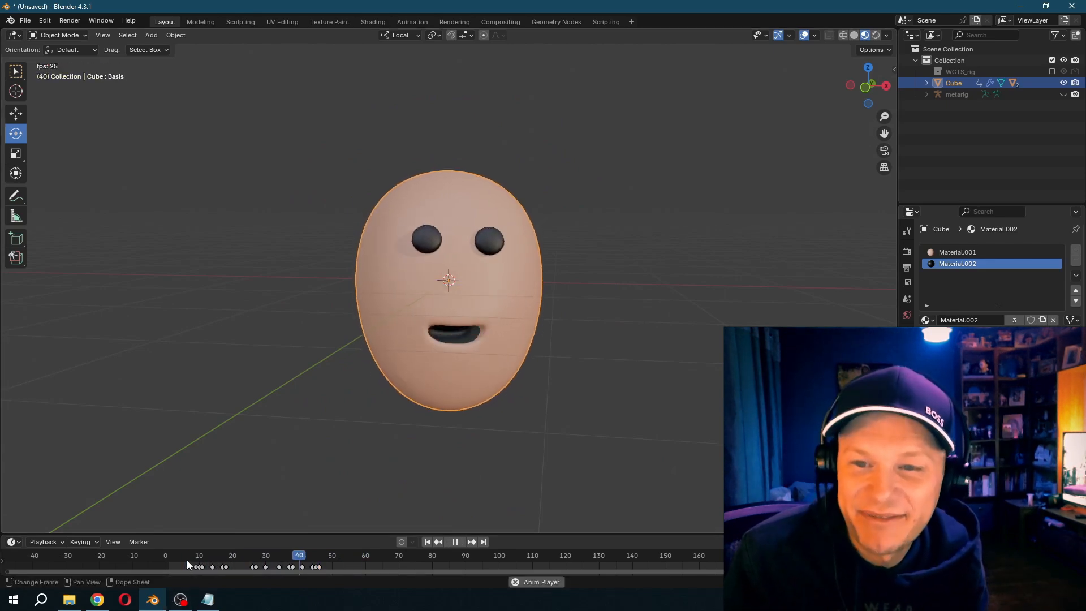
{"action": "left_click", "coordinate": [186, 560]}
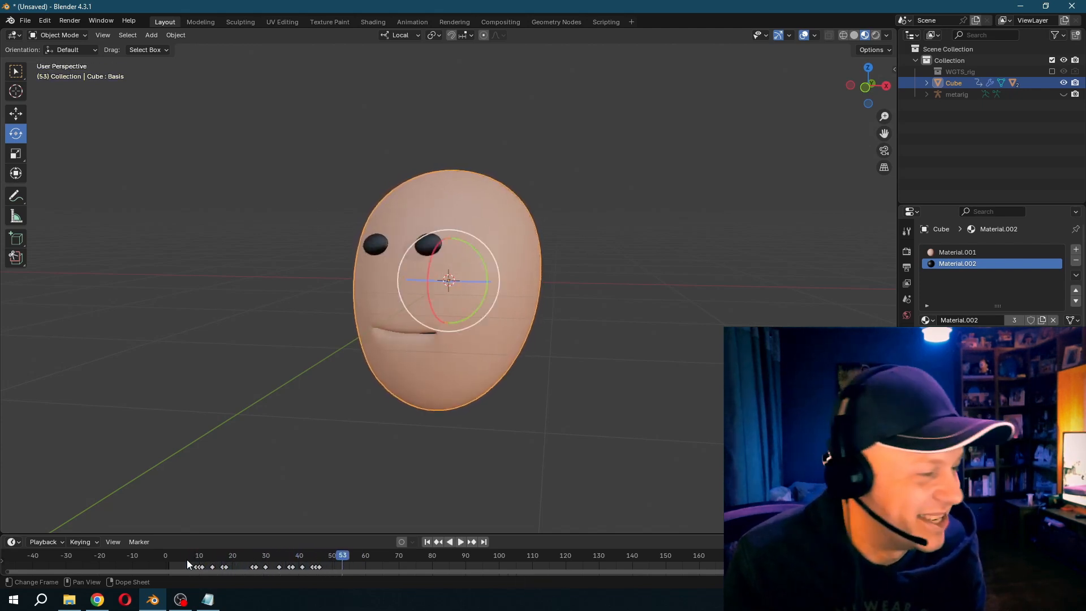
{"action": "key", "text": "space"}
{"action": "left_click", "coordinate": [186, 561]}
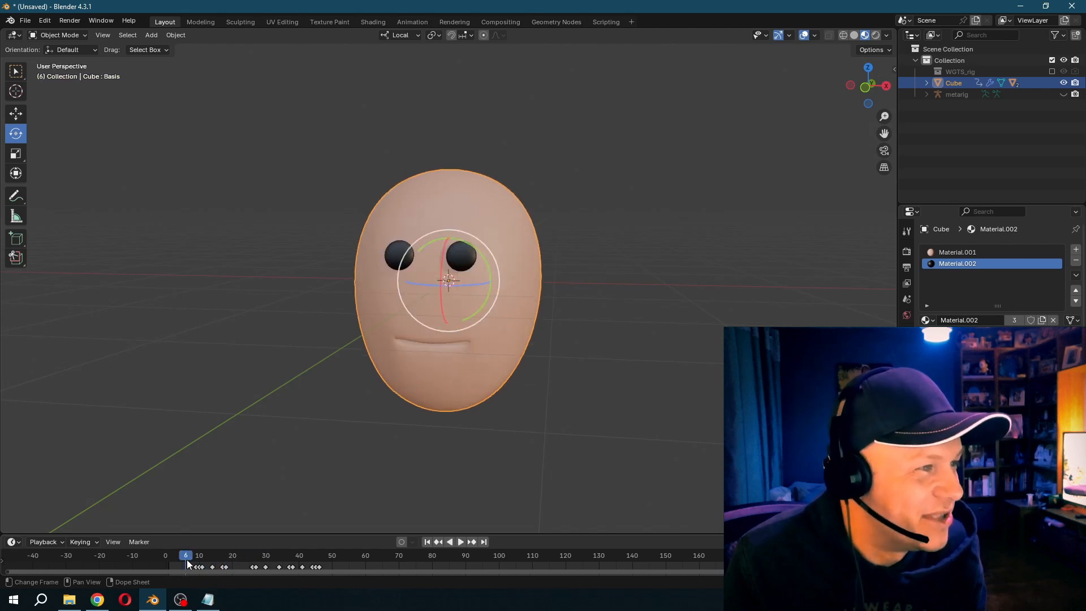
{"action": "key", "text": "space"}
{"action": "key", "text": "space"}
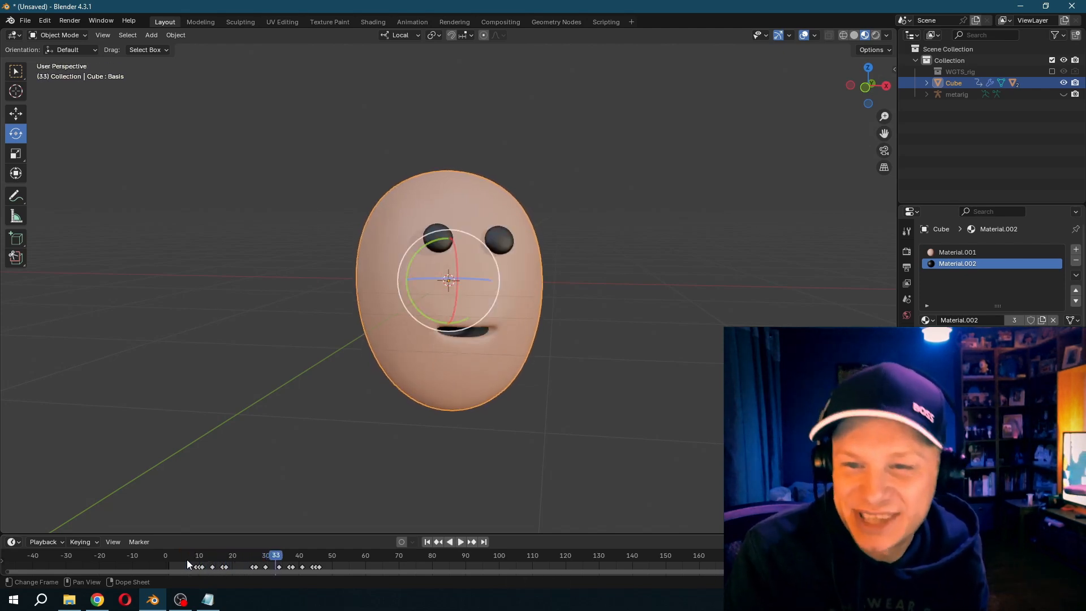
{"action": "key", "text": "space"}
{"action": "key", "text": "space"}
{"action": "left_click", "coordinate": [188, 559]}
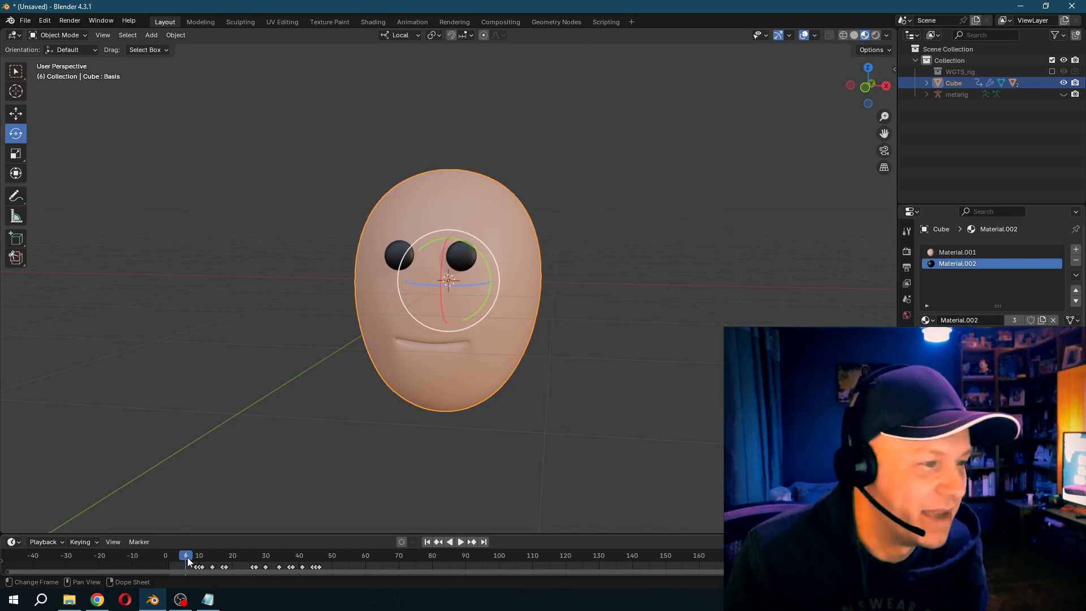
{"action": "key", "text": "space"}
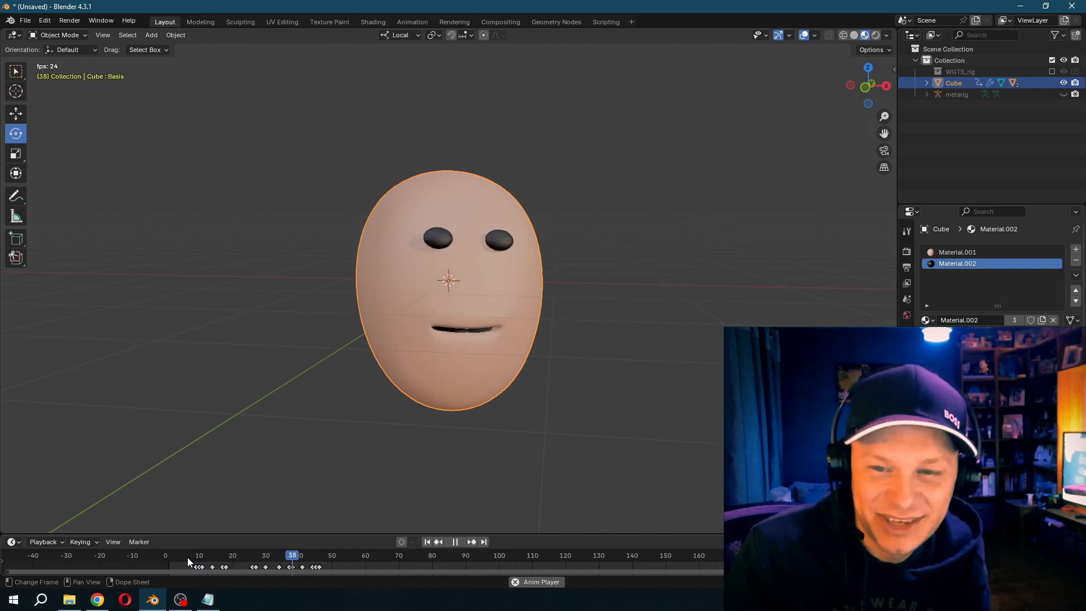
{"action": "key", "text": "Escape"}
{"action": "key", "text": "space"}
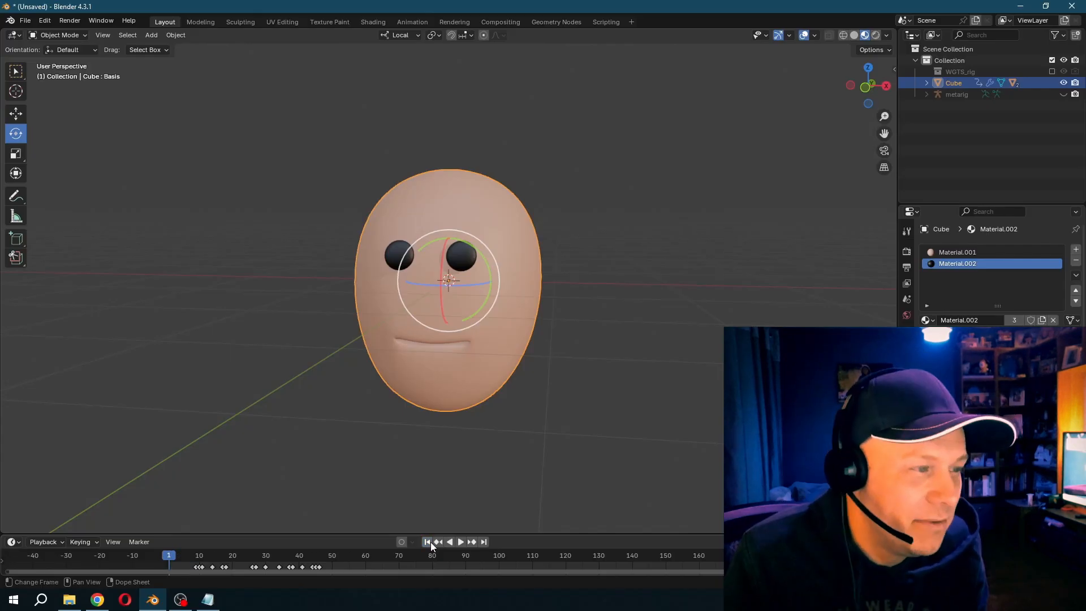
- Select both black eyes and delete them from the head
{"action": "scroll", "coordinate": [447, 230], "scroll_direction": "up", "scroll_amount": 3}
{"action": "scroll", "coordinate": [395, 230], "scroll_direction": "down", "scroll_amount": 3}
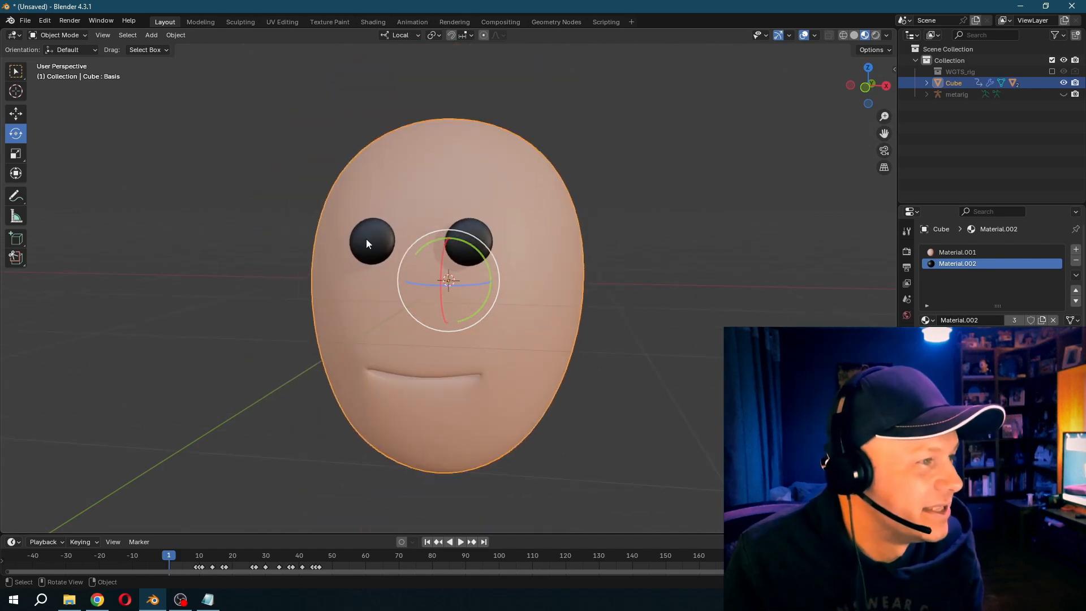
{"action": "left_click", "coordinate": [365, 239]}
{"action": "left_click", "coordinate": [480, 241], "text": "shift"}
- Add a UV sphere and move it about 1.7 m along X, beside the head
{"action": "left_click", "coordinate": [151, 35]}
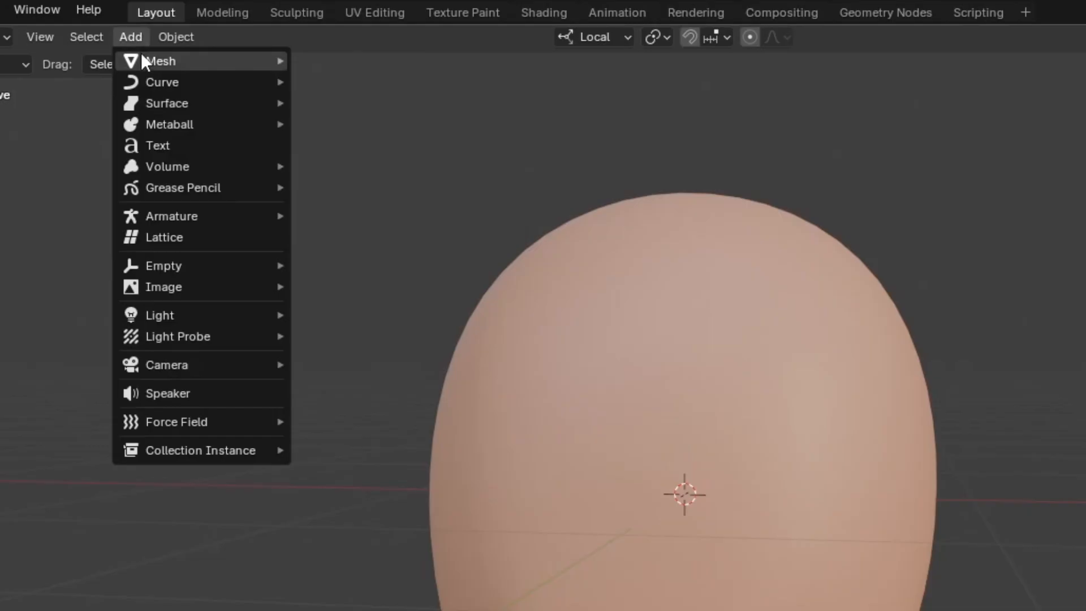
{"action": "mouse_move", "coordinate": [166, 47]}
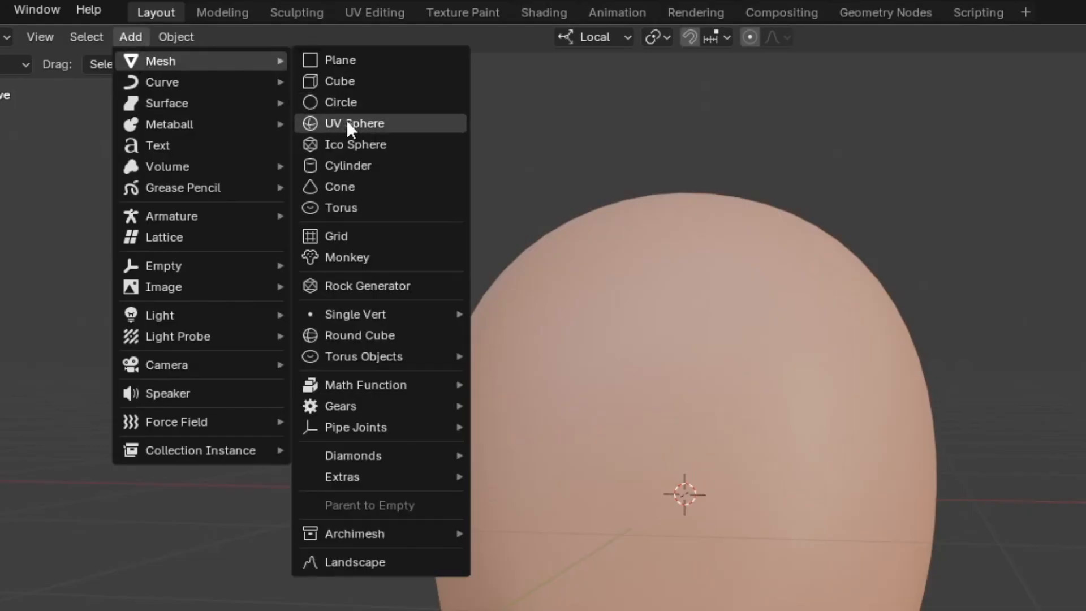
{"action": "left_click", "coordinate": [347, 123]}
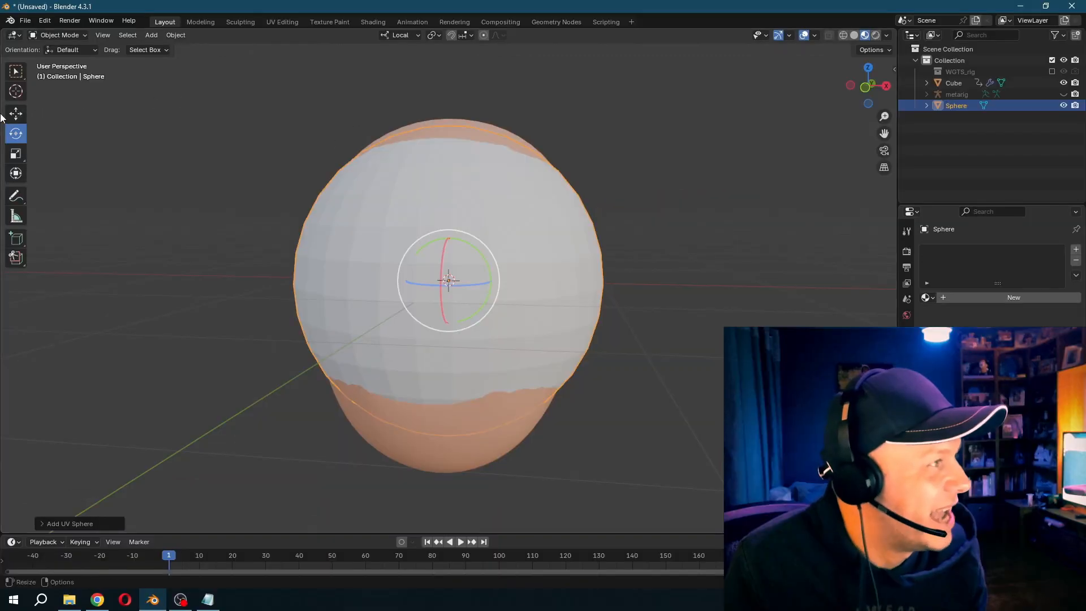
{"action": "left_click_drag", "start_coordinate": [481, 285], "coordinate": [783, 289]}
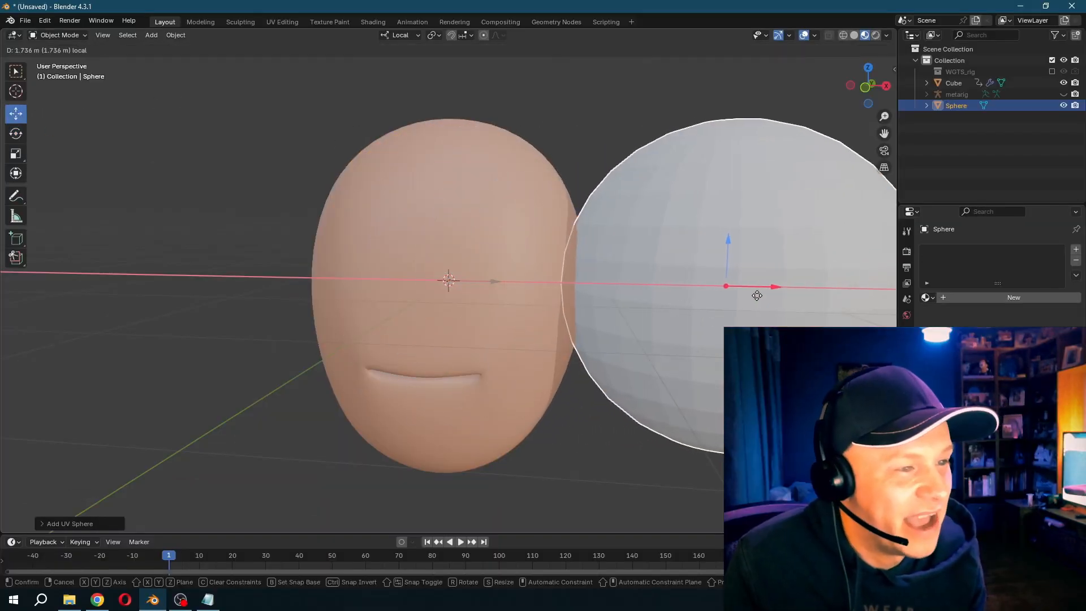
- Scale the sphere's mesh down in Edit Mode to a small eyeball size relative to the head
{"action": "scroll", "coordinate": [744, 296], "scroll_direction": "down", "scroll_amount": 3}
{"action": "key", "text": "s"}
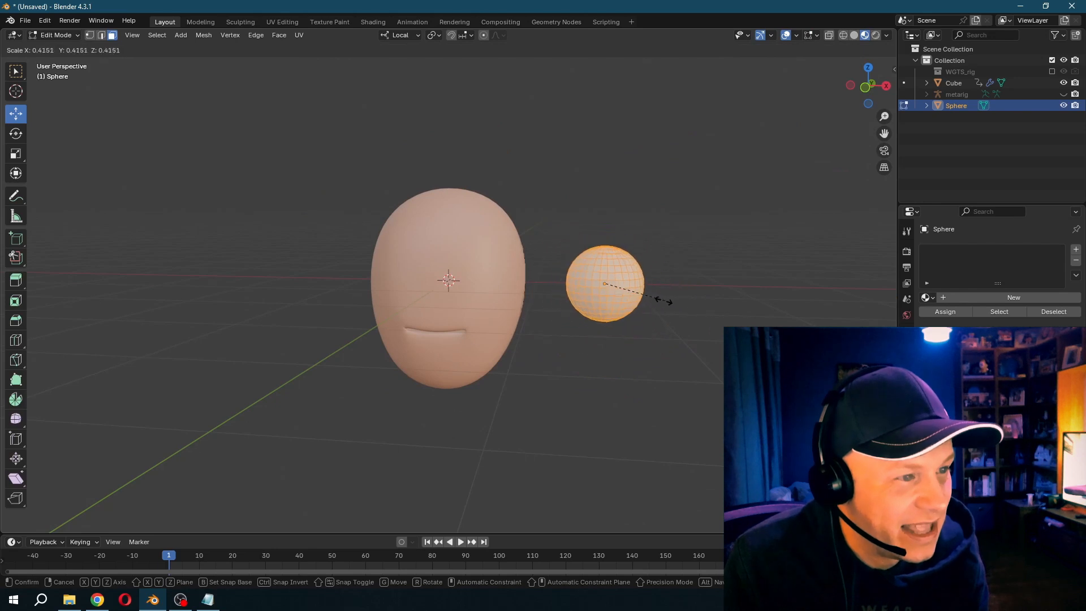
{"action": "left_click", "coordinate": [640, 305]}
{"action": "middle_click_drag", "start_coordinate": [639, 303], "coordinate": [632, 362]}
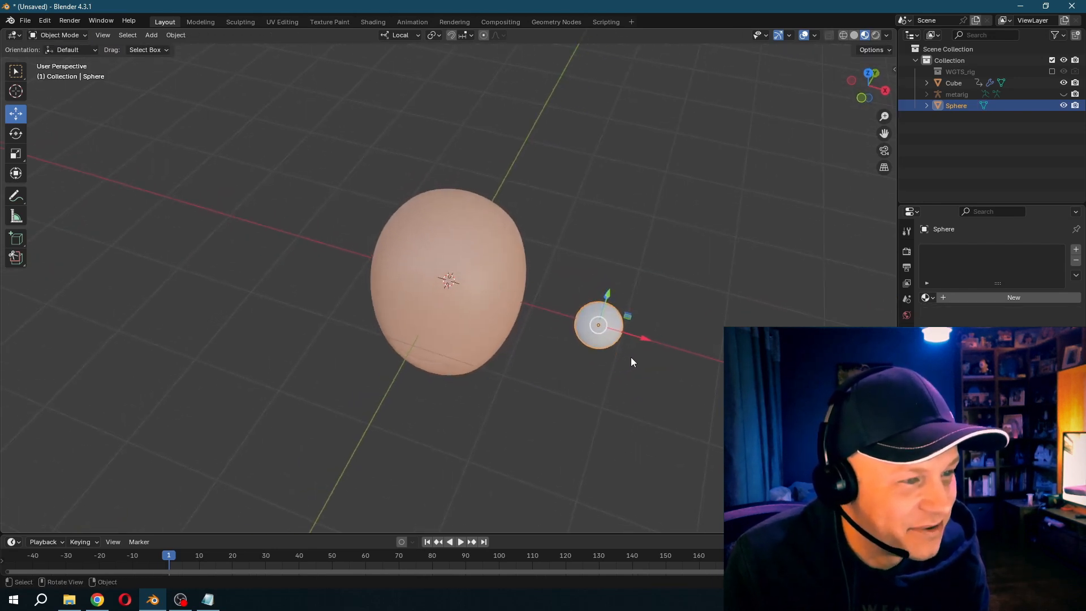
{"action": "key", "text": "s"}
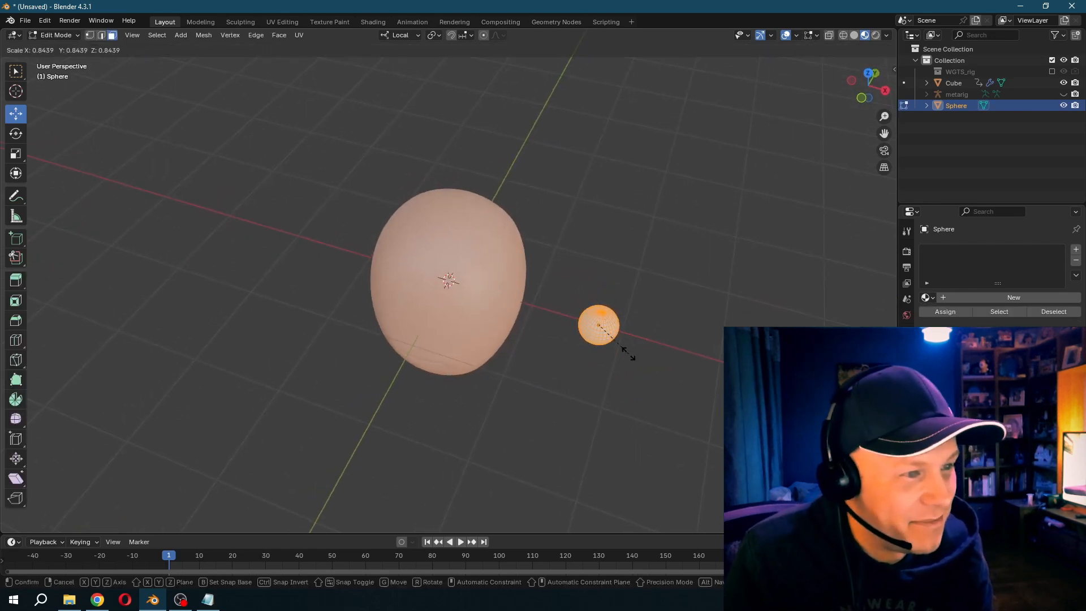
{"action": "left_click", "coordinate": [617, 351]}
- Finish sizing the eyeball with smooth shading, and duplicate it in place with the copy rotated 90° about its local X axis
{"action": "middle_click_drag", "start_coordinate": [627, 352], "coordinate": [643, 334]}
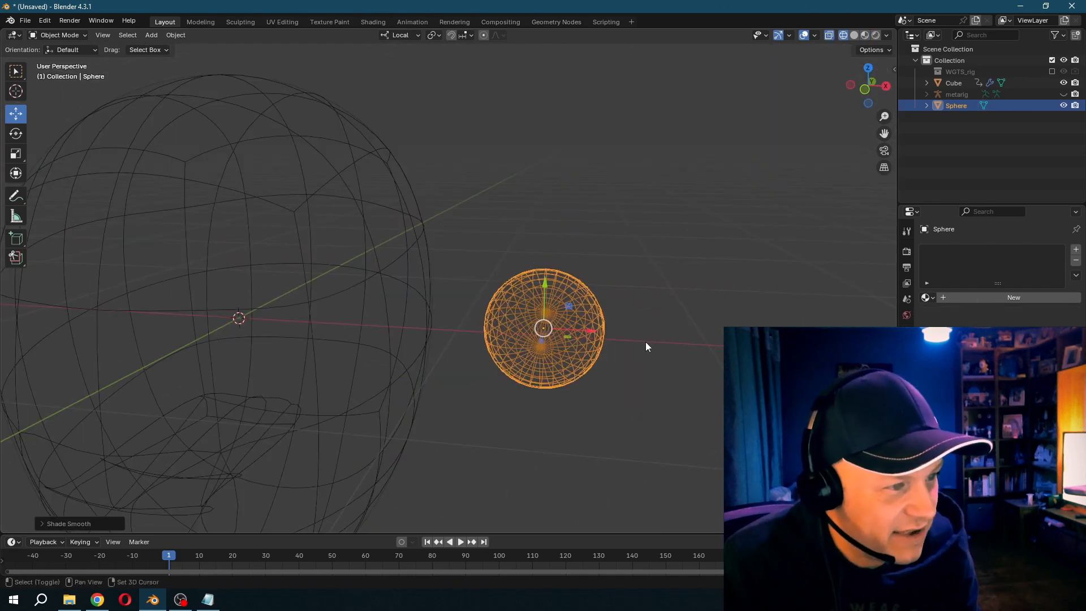
{"action": "key", "text": "shift+d"}
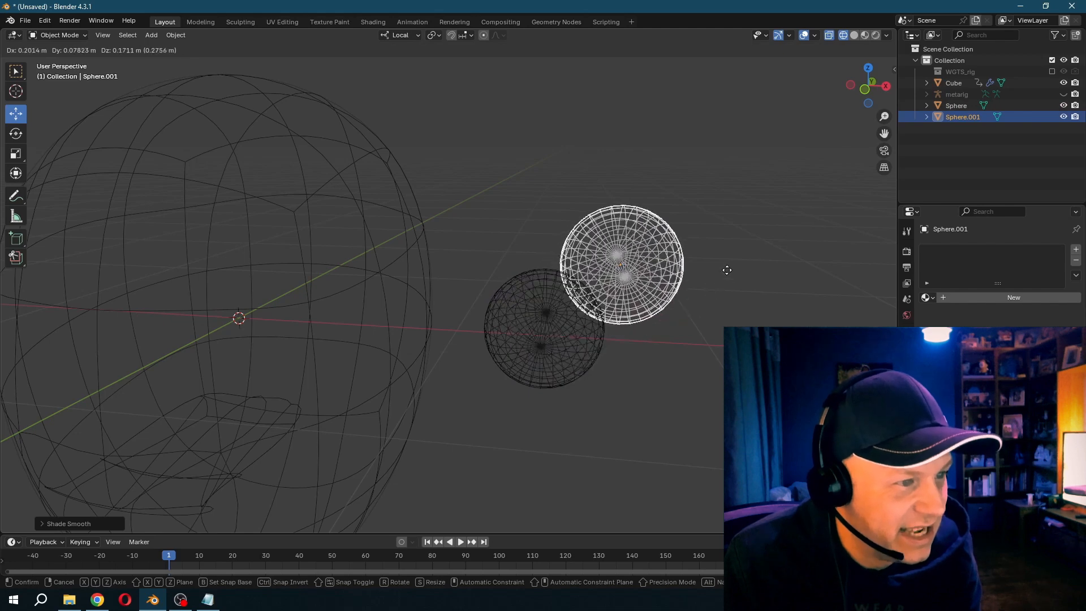
{"action": "right_click", "coordinate": [851, 166]}
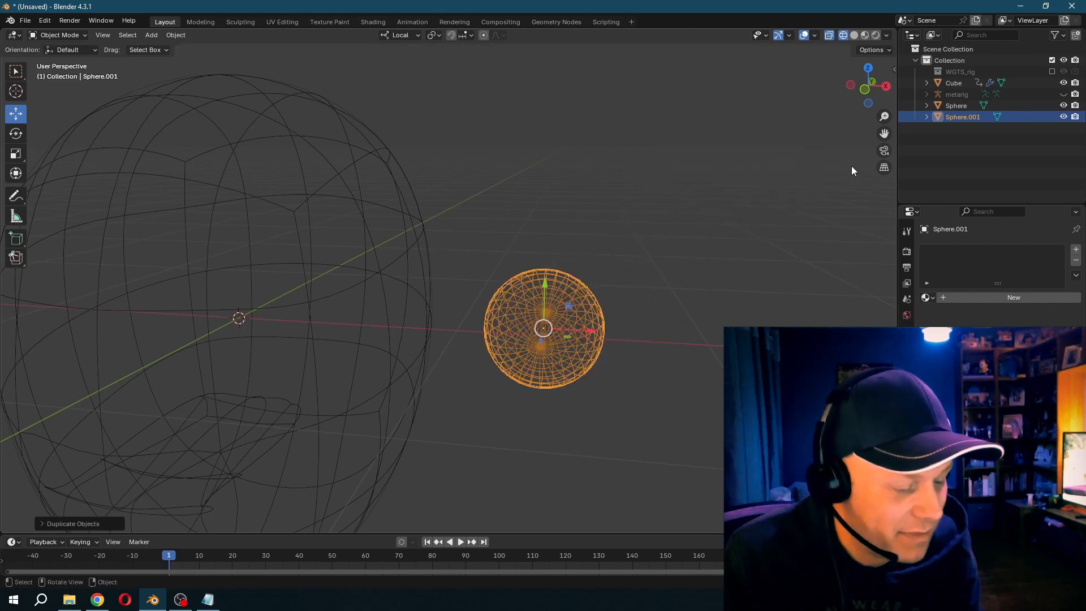
{"action": "type", "text": "rx90"}
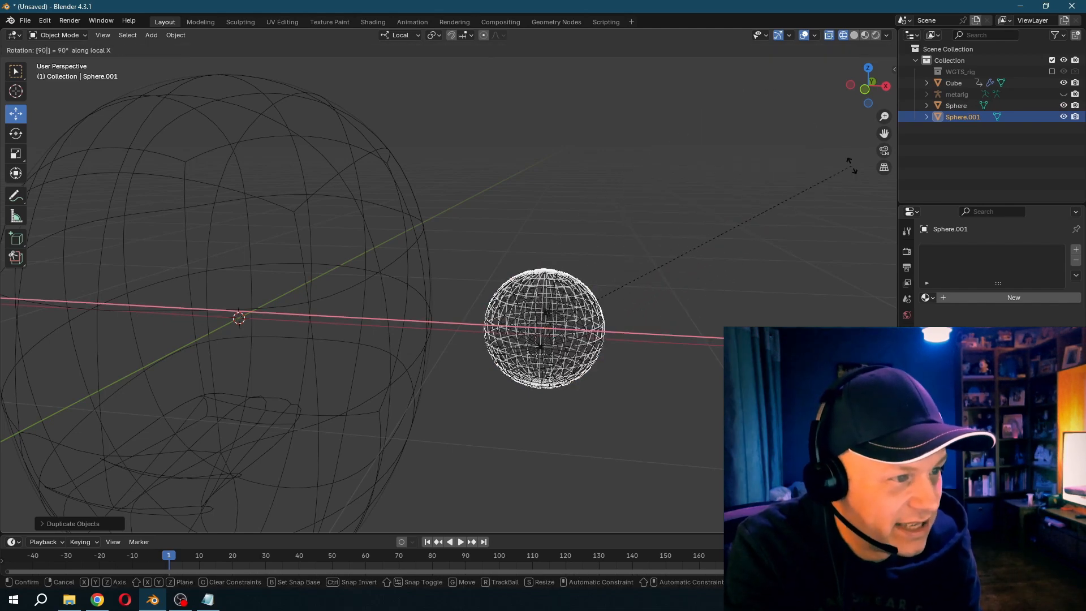
{"action": "key", "text": "Return"}
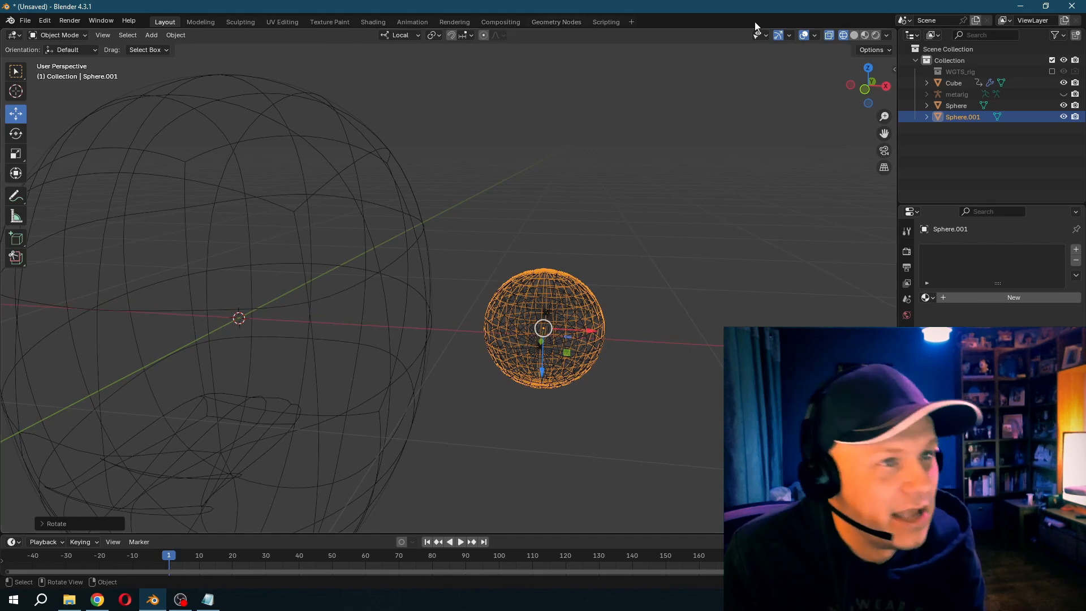
- Delete the lower half of the duplicate sphere's faces with the original eyeball hidden, and show the eyeball again
{"action": "key", "text": "shift+z"}
{"action": "key", "text": "KP_1"}
{"action": "scroll", "coordinate": [698, 326], "scroll_direction": "up", "scroll_amount": 4}
{"action": "left_click", "coordinate": [1064, 106]}
{"action": "middle_click_drag", "start_coordinate": [688, 181], "coordinate": [506, 209], "text": "shift"}
{"action": "left_click", "coordinate": [64, 35]}
{"action": "left_click", "coordinate": [56, 62]}
{"action": "left_click", "coordinate": [112, 35]}
{"action": "left_click_drag", "start_coordinate": [336, 379], "coordinate": [630, 263]}
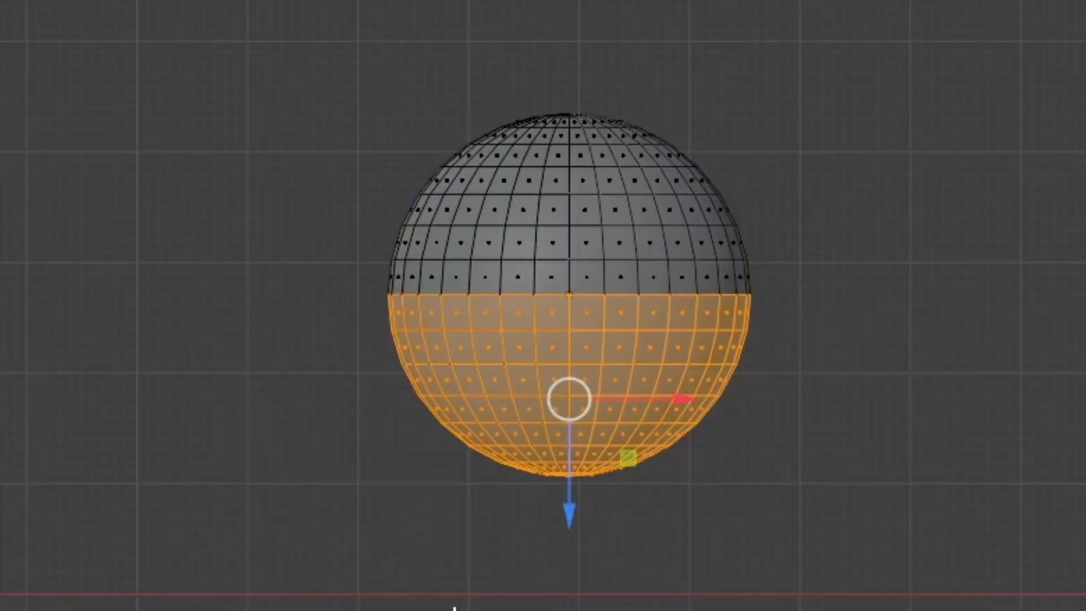
{"action": "left_click_drag", "start_coordinate": [242, 610], "coordinate": [960, 298]}
{"action": "key", "text": "x"}
{"action": "left_click", "coordinate": [926, 370]}
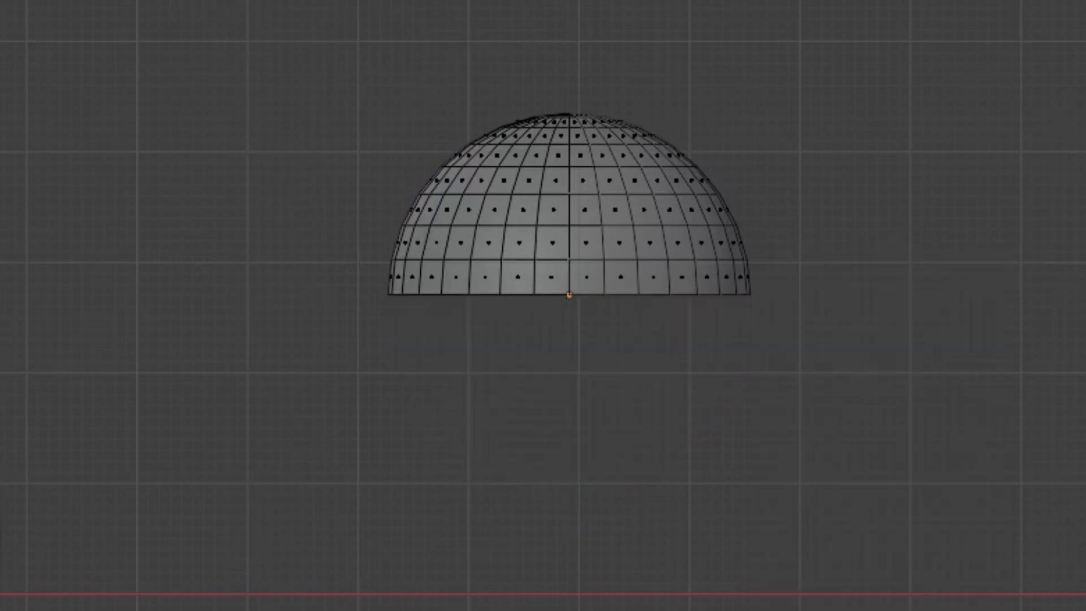
{"action": "key", "text": "Tab"}
{"action": "left_click", "coordinate": [1064, 105]}
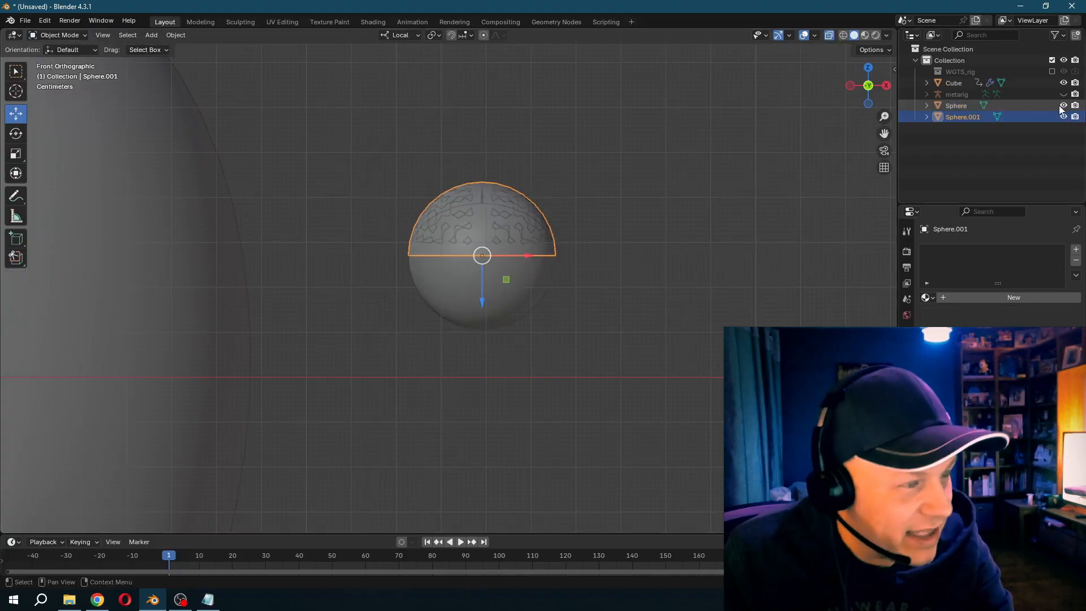
- Add a Solidify modifier to the half sphere and set its thickness to -0.01 m
{"action": "middle_click_drag", "start_coordinate": [781, 202], "coordinate": [776, 217]}
{"action": "key", "text": "KP_Decimal"}
{"action": "scroll", "coordinate": [764, 215], "scroll_direction": "down", "scroll_amount": 3}
{"action": "left_click", "coordinate": [907, 232]}
{"action": "left_click", "coordinate": [996, 250]}
{"action": "mouse_move", "coordinate": [996, 250]}
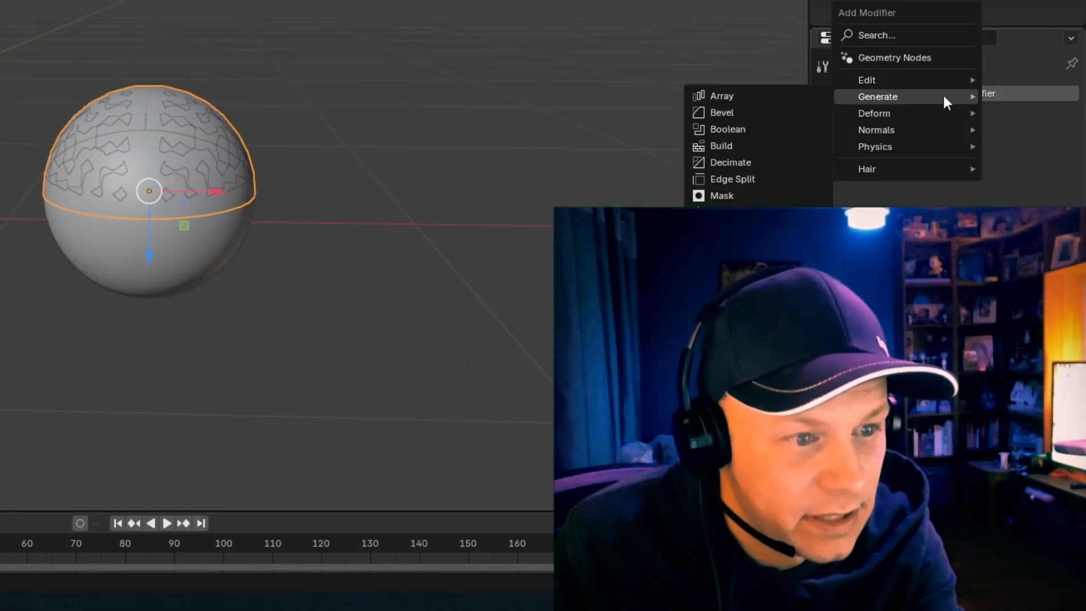
{"action": "left_click", "coordinate": [730, 296]}
{"action": "mouse_move", "coordinate": [995, 167]}
{"action": "left_mouse_down"}
{"action": "mouse_move", "coordinate": [956, 167]}
{"action": "mouse_move", "coordinate": [984, 167]}
{"action": "left_mouse_up"}
{"action": "middle_click_drag", "start_coordinate": [525, 175], "coordinate": [503, 157]}
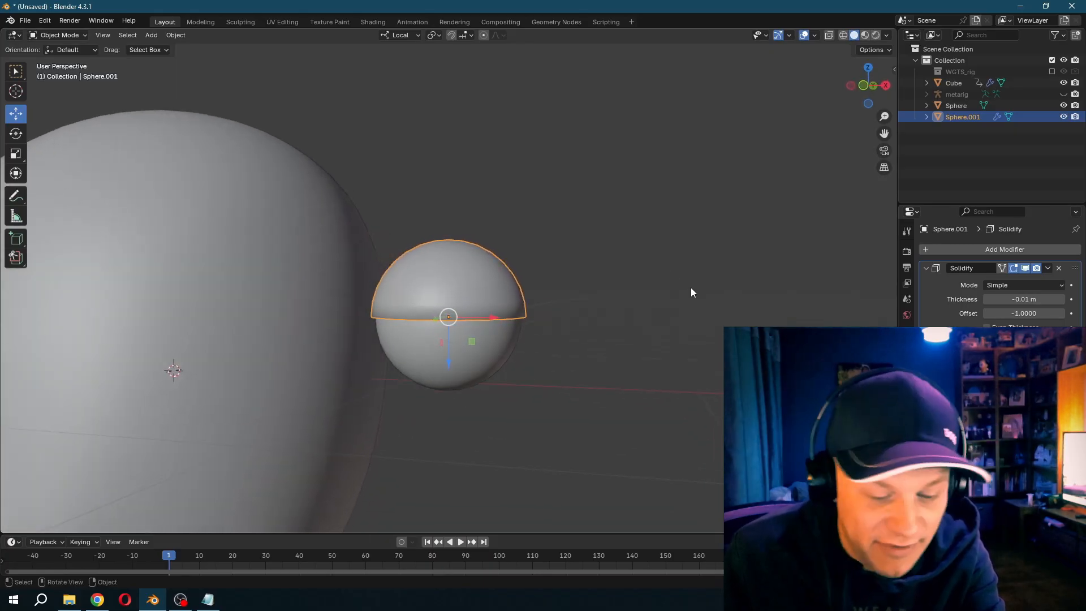
{"action": "key", "text": "KP_1"}
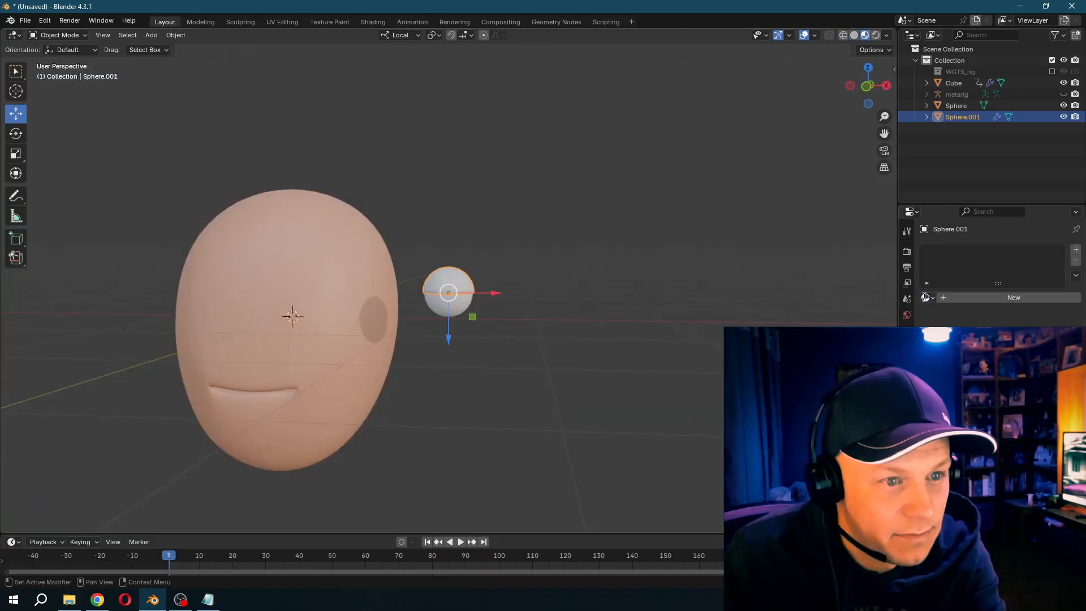
- Apply the existing skin material Material.001 to the half-sphere eyelid and rotate it back to uncover the eyeball's front
{"action": "left_click", "coordinate": [928, 297]}
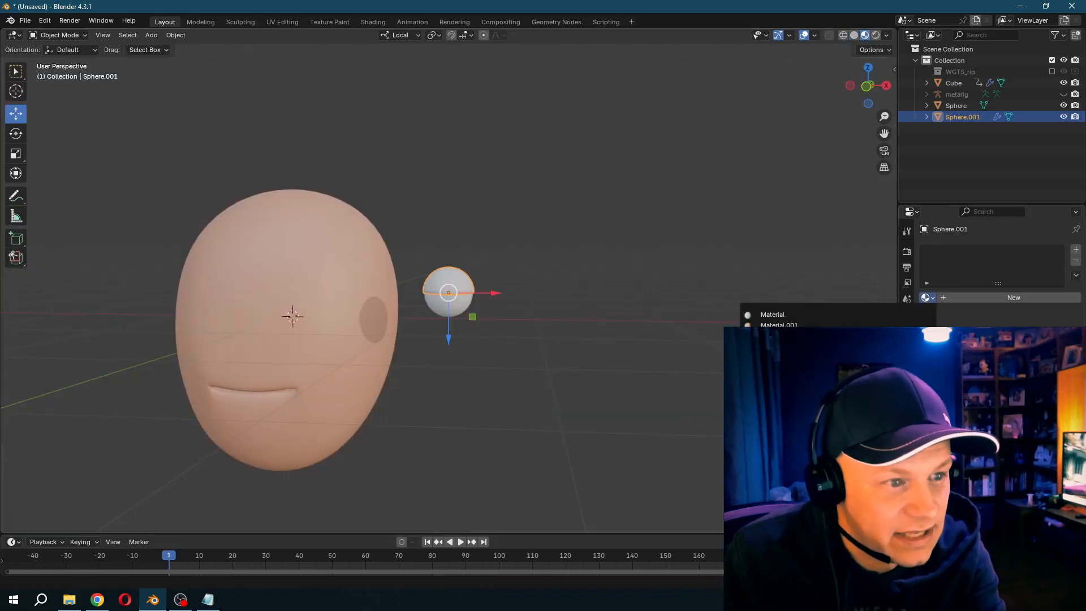
{"action": "left_click", "coordinate": [839, 325]}
{"action": "left_click", "coordinate": [15, 134]}
{"action": "left_click_drag", "start_coordinate": [447, 263], "coordinate": [487, 249]}
- Create a new default white material for the eyeball
{"action": "left_click", "coordinate": [445, 311]}
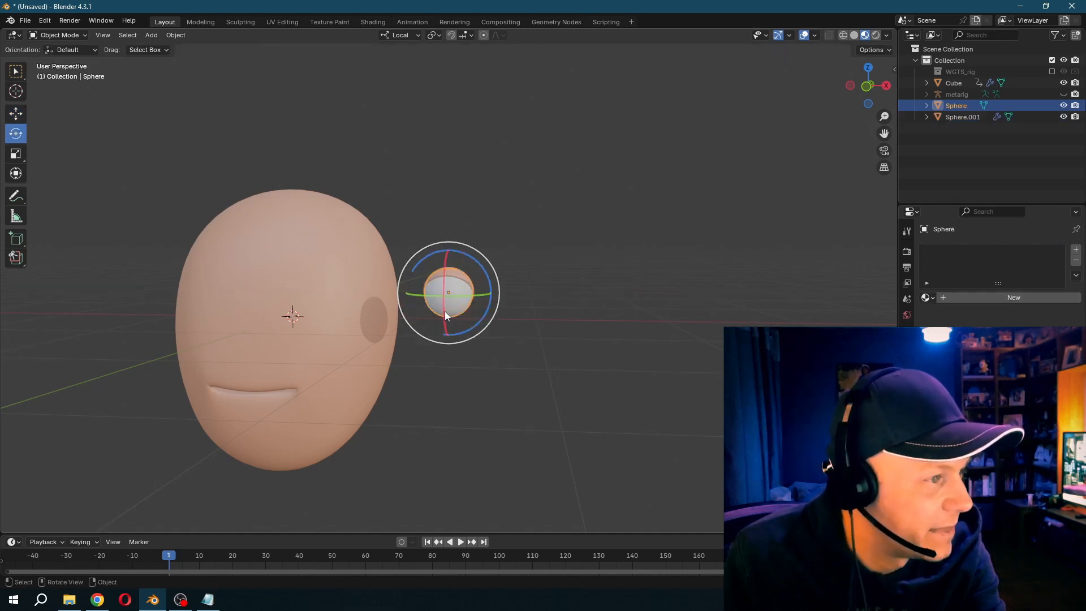
{"action": "scroll", "coordinate": [444, 312], "scroll_direction": "up", "scroll_amount": 6}
{"action": "left_click", "coordinate": [1007, 299]}
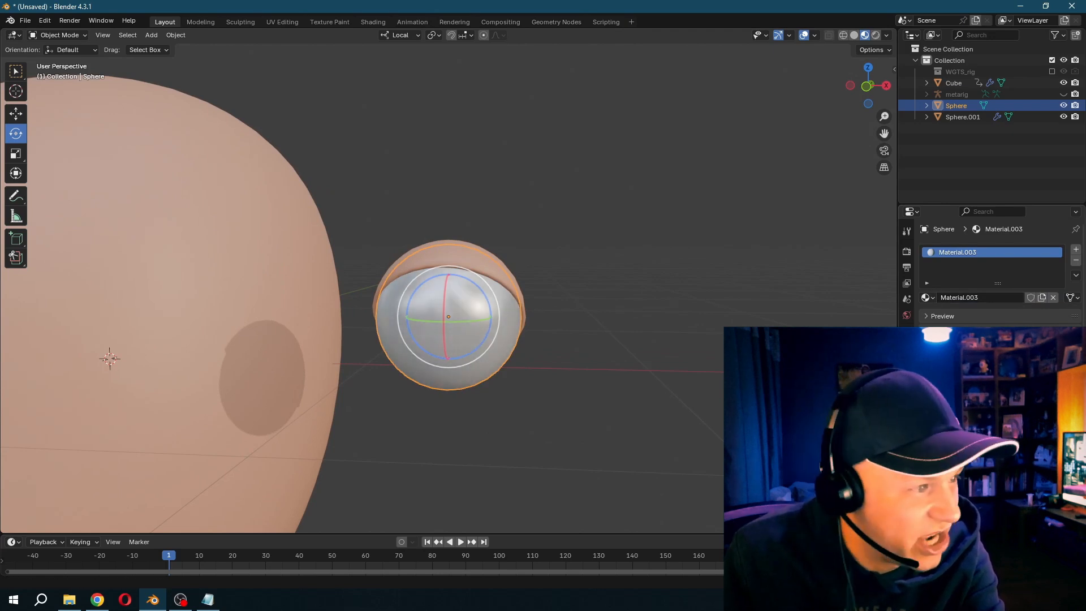
- Give the round patch of faces at the eyeball's front a second material slot with the black Material.002 as the pupil
{"action": "left_click", "coordinate": [57, 35]}
{"action": "left_click", "coordinate": [60, 49]}
{"action": "left_click", "coordinate": [448, 334]}
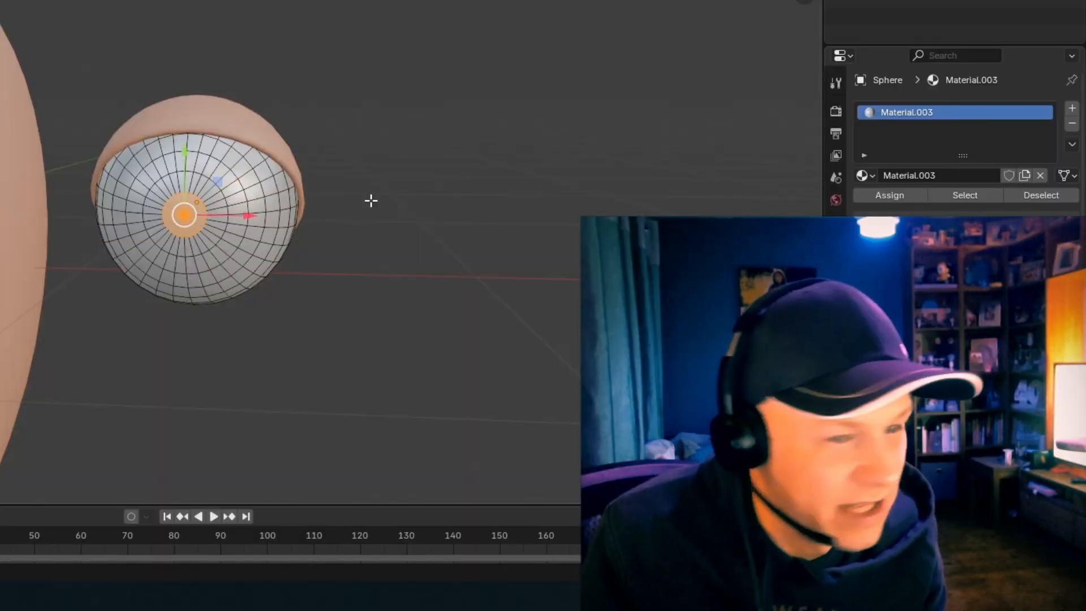
{"action": "left_click", "coordinate": [1072, 108]}
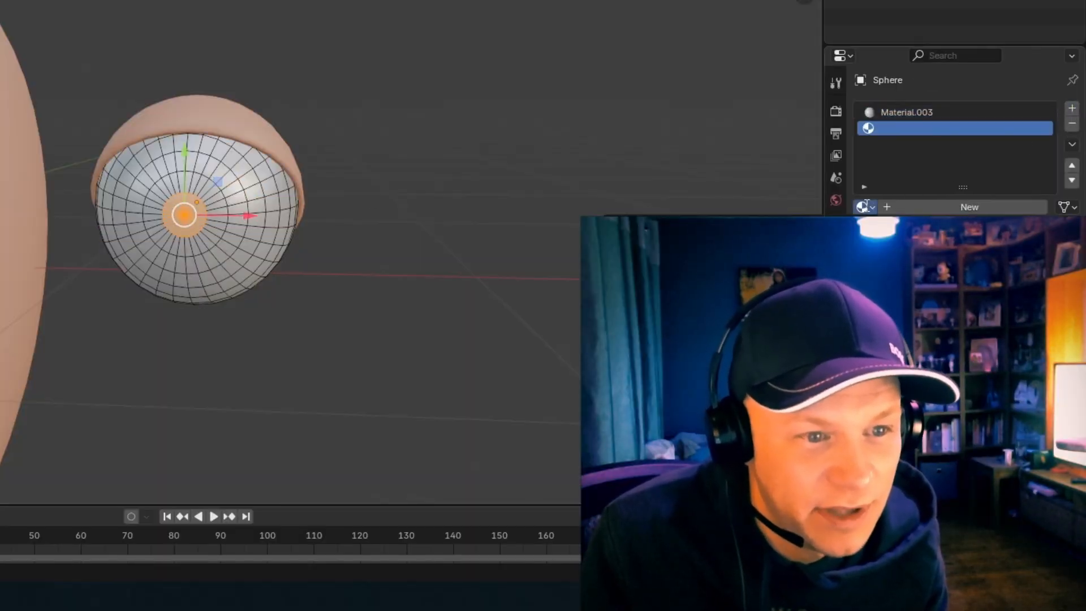
{"action": "left_click", "coordinate": [864, 206]}
{"action": "left_click", "coordinate": [894, 238]}
{"action": "scroll", "coordinate": [481, 181], "scroll_direction": "down", "scroll_amount": 4}
{"action": "key", "text": "Tab"}
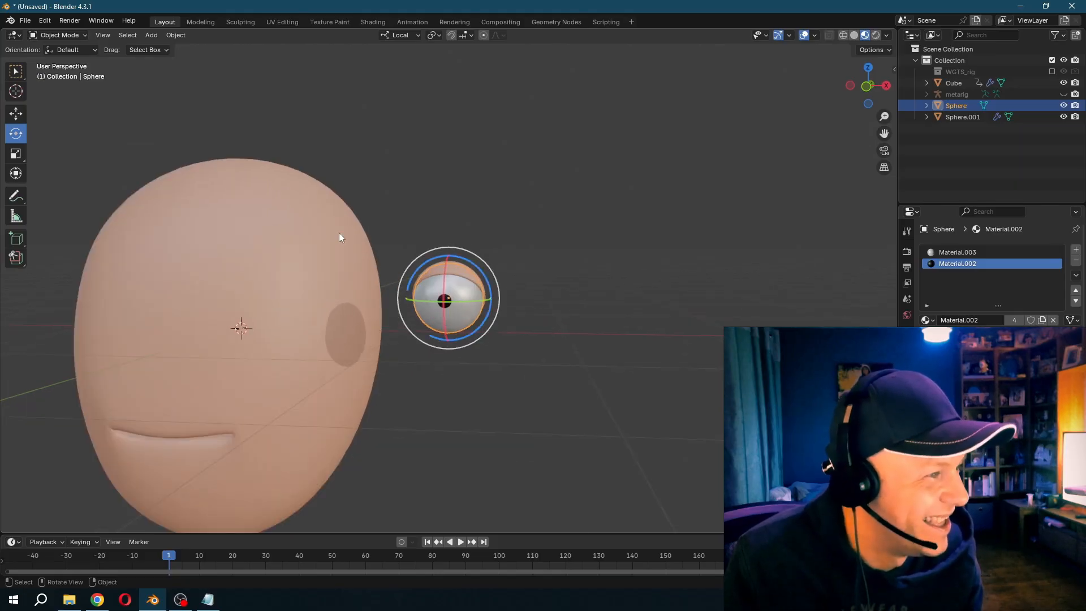
- Duplicate the eyelid in place, rotate the copy 180° about its local Y axis and tilt it about X as a lower eyelid
{"action": "left_click", "coordinate": [458, 270]}
{"action": "key", "text": "shift+d"}
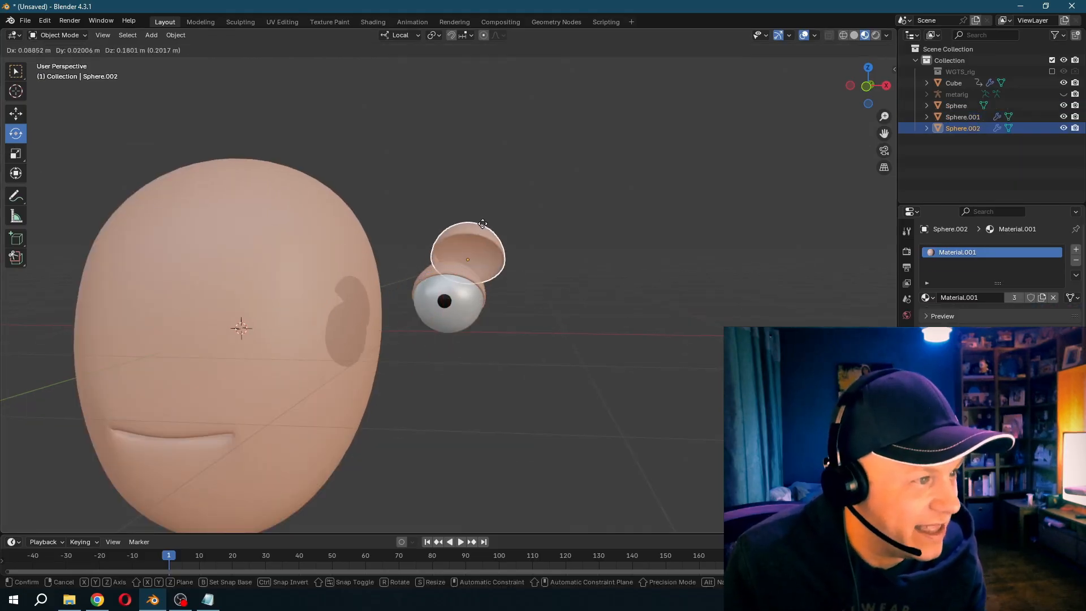
{"action": "right_click", "coordinate": [541, 188]}
{"action": "key", "text": "r"}
{"action": "key", "text": "y"}
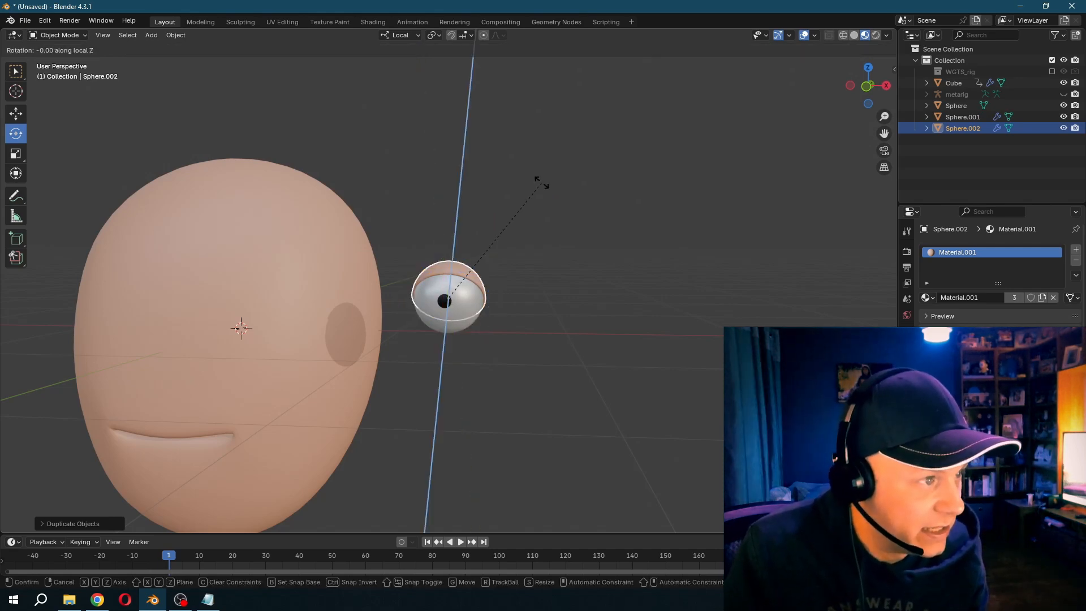
{"action": "type", "text": "180"}
{"action": "key", "text": "Return"}
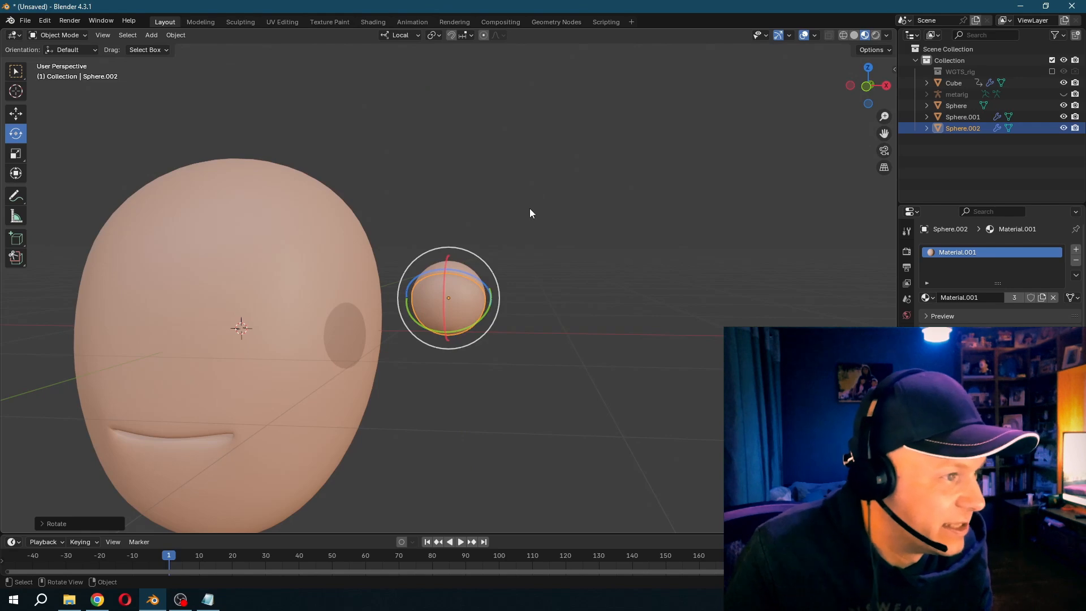
{"action": "key", "text": "r"}
{"action": "key", "text": "x"}
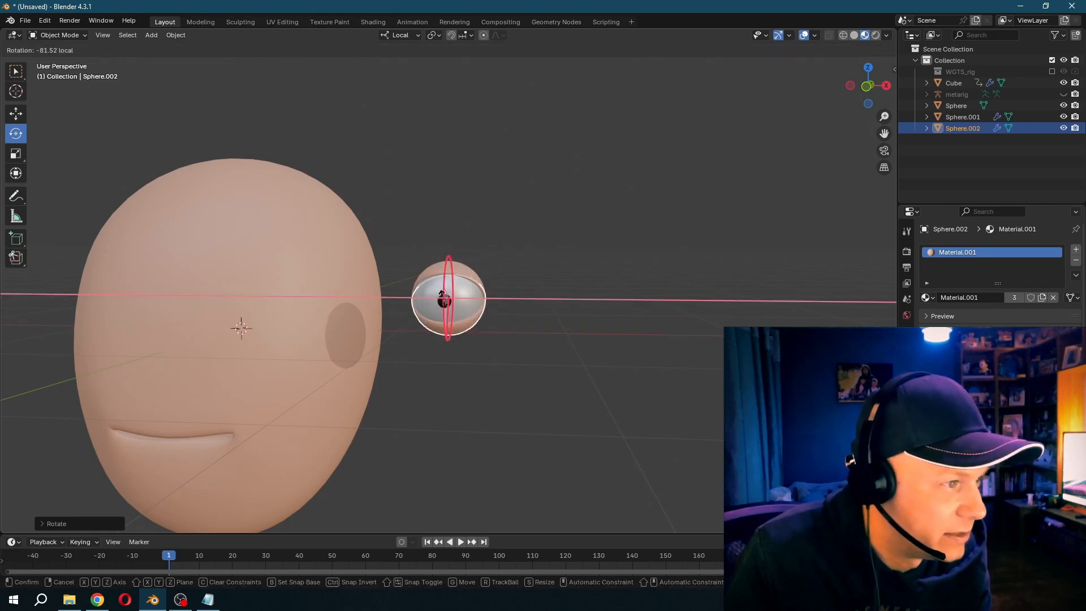
{"action": "left_click", "coordinate": [443, 296]}
- Move the eyeball with both eyelids onto the face, beside the head's centre line above the mouth
{"action": "key", "text": "g"}
{"action": "key", "text": "x"}
{"action": "left_click", "coordinate": [238, 294]}
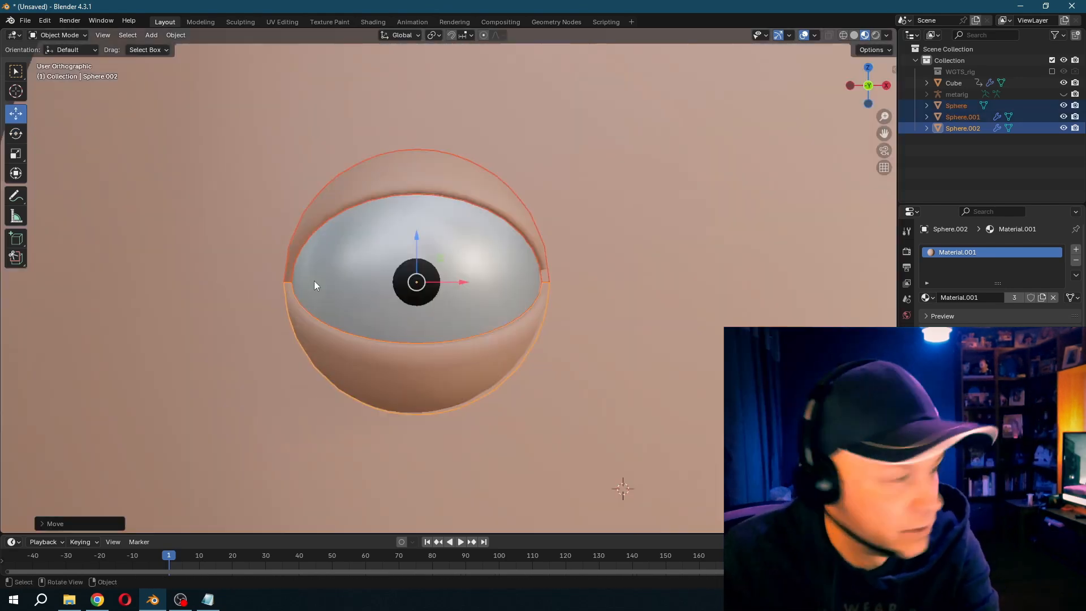
{"action": "scroll", "coordinate": [378, 216], "scroll_direction": "down", "scroll_amount": 3}
{"action": "middle_click_drag", "start_coordinate": [378, 216], "coordinate": [414, 211]}
{"action": "key", "text": "KP_1"}
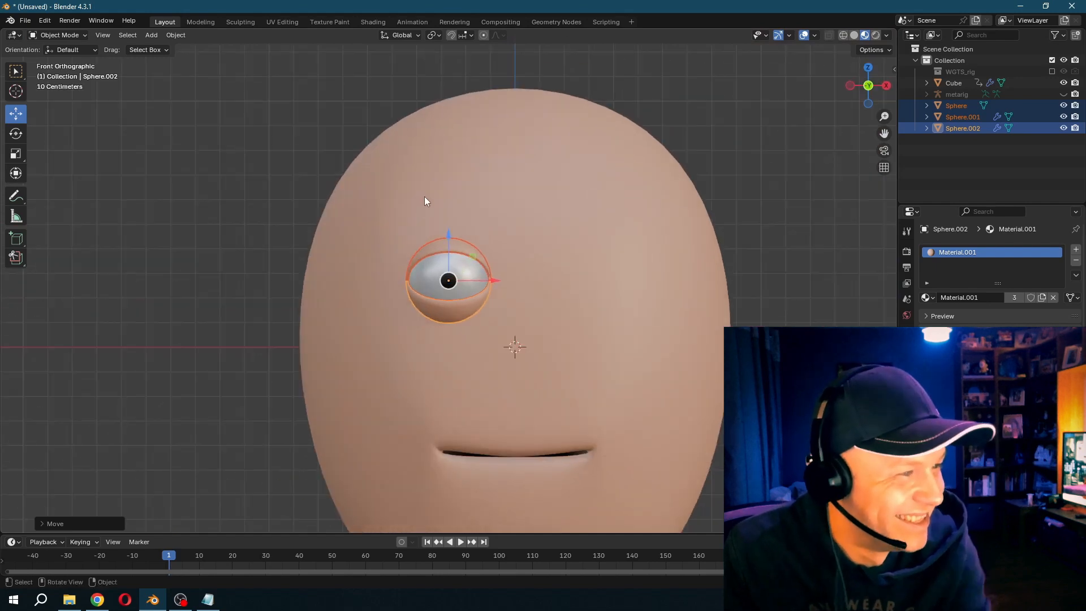
- Duplicate the complete eye and move the copy along X to the other side of the face
{"action": "scroll", "coordinate": [426, 198], "scroll_direction": "down", "scroll_amount": 2}
{"action": "key", "text": "shift+d"}
{"action": "key", "text": "x"}
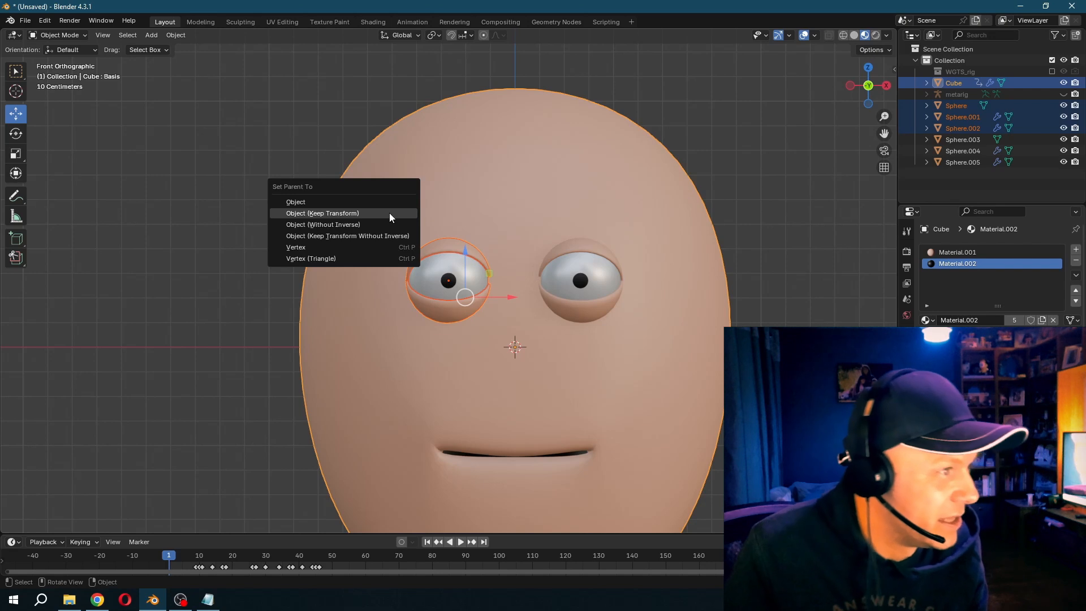
- Parent the parts of both eyes to the head with Object (Keep Transform)
{"action": "left_click", "coordinate": [389, 213]}
{"action": "left_click", "coordinate": [586, 267]}
{"action": "left_click", "coordinate": [582, 247], "text": "shift"}
{"action": "left_click", "coordinate": [582, 314], "text": "shift"}
{"action": "left_click", "coordinate": [617, 221], "text": "shift"}
{"action": "key", "text": "ctrl+p"}
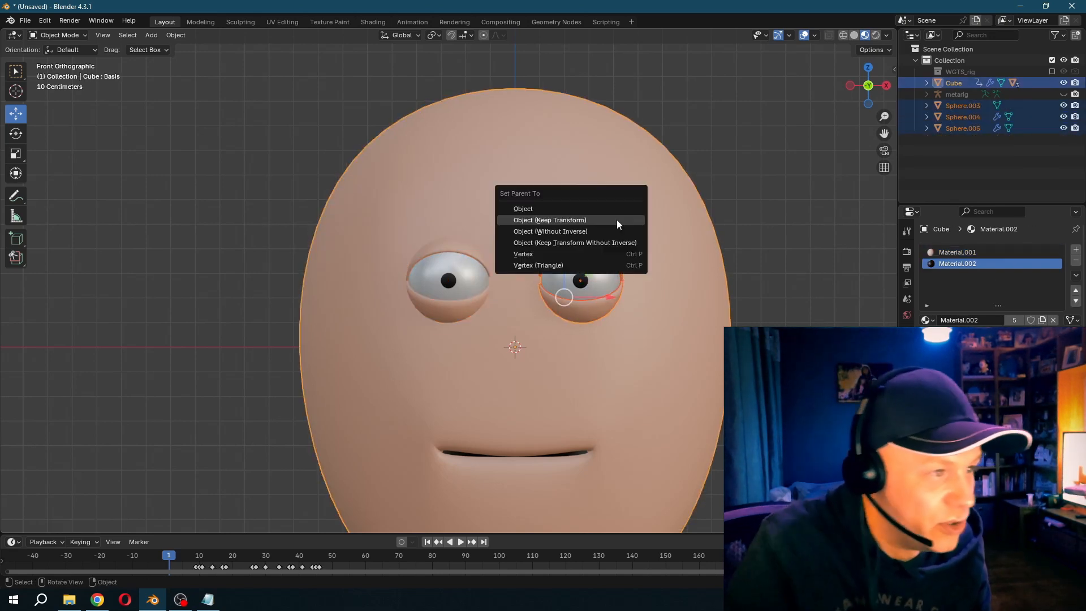
{"action": "left_click", "coordinate": [617, 221]}
- Play the animation to examine how the new eyes follow the head, and return to frame 1
{"action": "scroll", "coordinate": [603, 232], "scroll_direction": "down", "scroll_amount": 5}
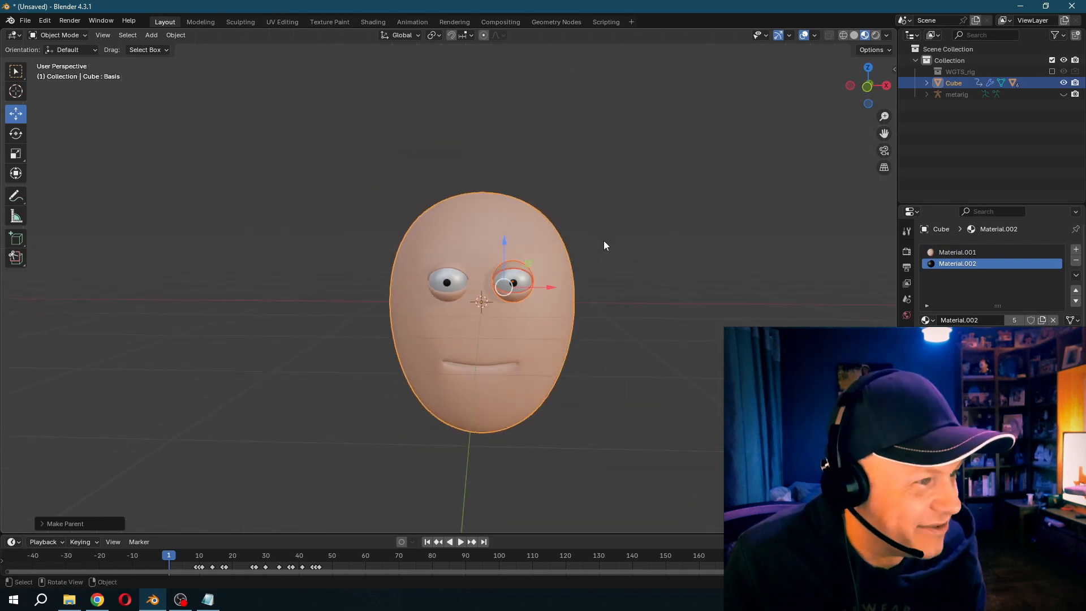
{"action": "middle_click_drag", "start_coordinate": [651, 235], "coordinate": [670, 238]}
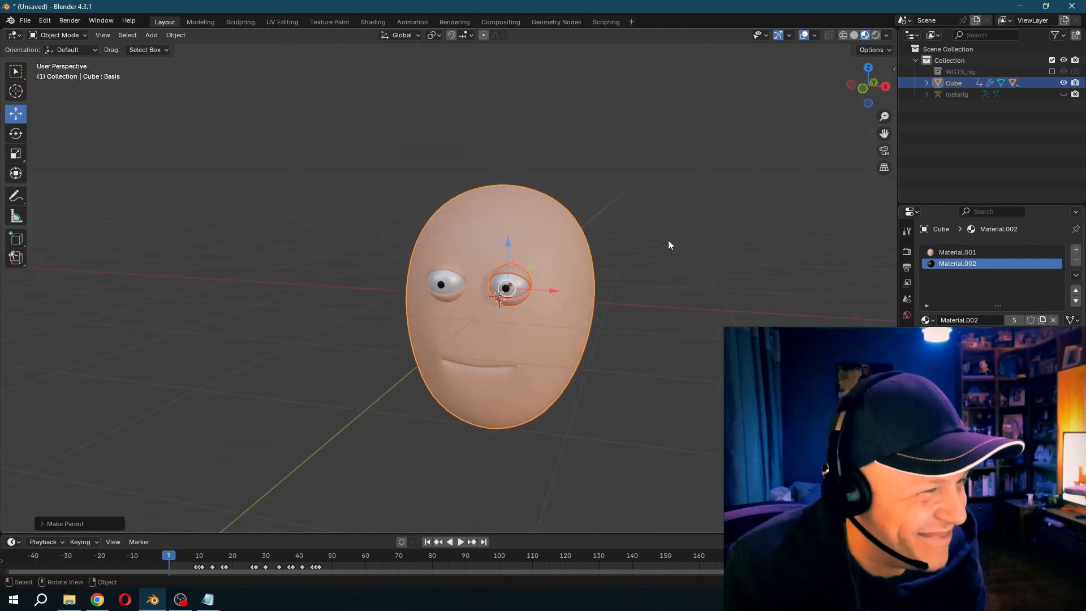
{"action": "key", "text": "space"}
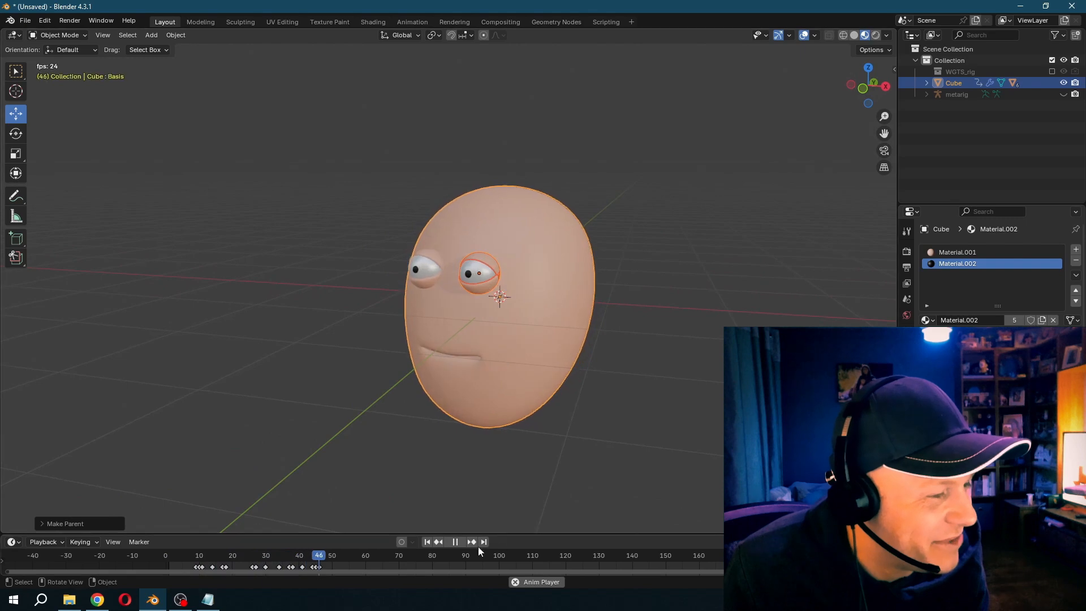
{"action": "left_click", "coordinate": [427, 542]}
- Rotate the lower eyelids of both eyes downward to open the eyes wider
{"action": "scroll", "coordinate": [480, 420], "scroll_direction": "up", "scroll_amount": 5}
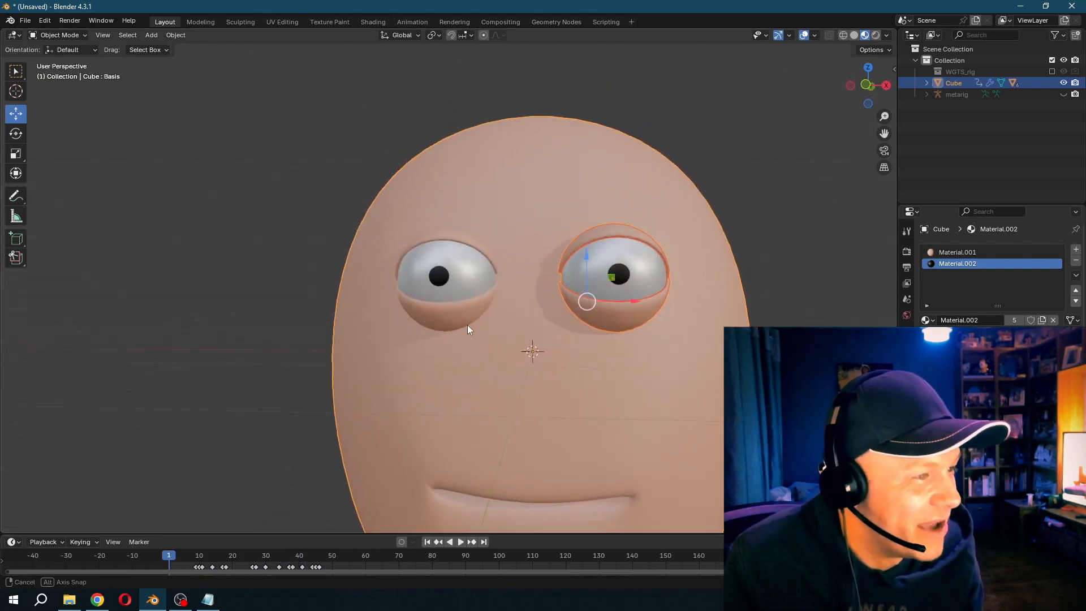
{"action": "left_click", "coordinate": [446, 306]}
{"action": "left_click", "coordinate": [15, 135]}
{"action": "left_click_drag", "start_coordinate": [444, 242], "coordinate": [470, 306]}
{"action": "left_click", "coordinate": [595, 313]}
{"action": "left_click_drag", "start_coordinate": [618, 253], "coordinate": [622, 273]}
- Adjust the tilt of both upper eyelids with free rotation, undoing an unwanted turn
{"action": "left_click", "coordinate": [429, 236]}
{"action": "left_click_drag", "start_coordinate": [428, 248], "coordinate": [483, 259]}
{"action": "left_click", "coordinate": [606, 236]}
{"action": "left_click_drag", "start_coordinate": [650, 256], "coordinate": [579, 262]}
{"action": "key", "text": "ctrl+z"}
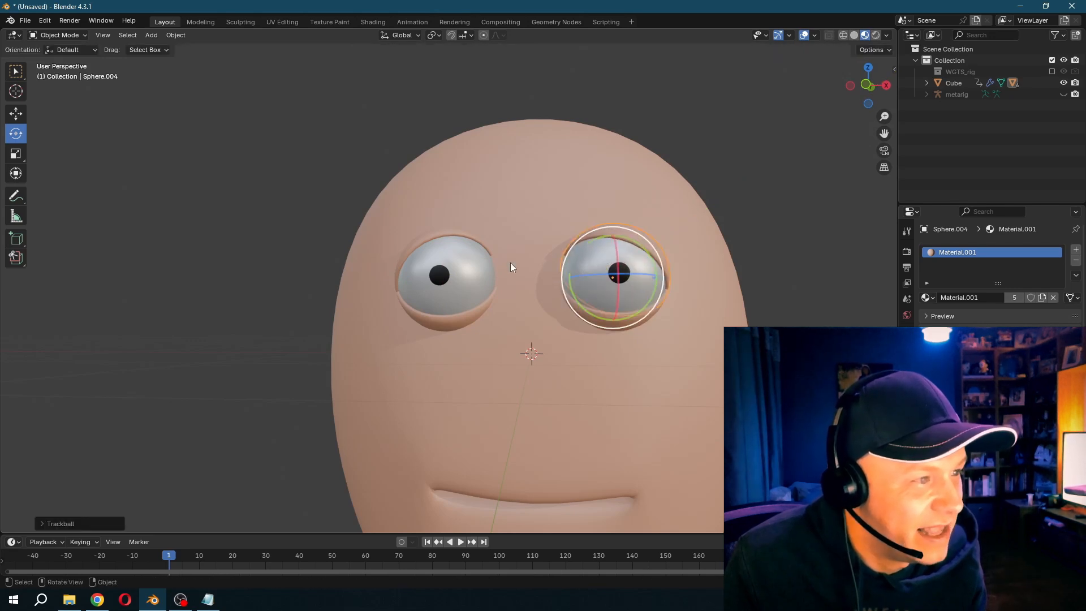
- Rotate both eyeballs so their pupils point inward towards each other
{"action": "left_click", "coordinate": [421, 269]}
{"action": "left_click_drag", "start_coordinate": [480, 259], "coordinate": [493, 268]}
{"action": "left_click", "coordinate": [593, 267]}
{"action": "left_click_drag", "start_coordinate": [622, 260], "coordinate": [595, 267]}
- Play the animation to examine the adjusted eyes and eyelids on the turning head
{"action": "scroll", "coordinate": [595, 267], "scroll_direction": "down", "scroll_amount": 4}
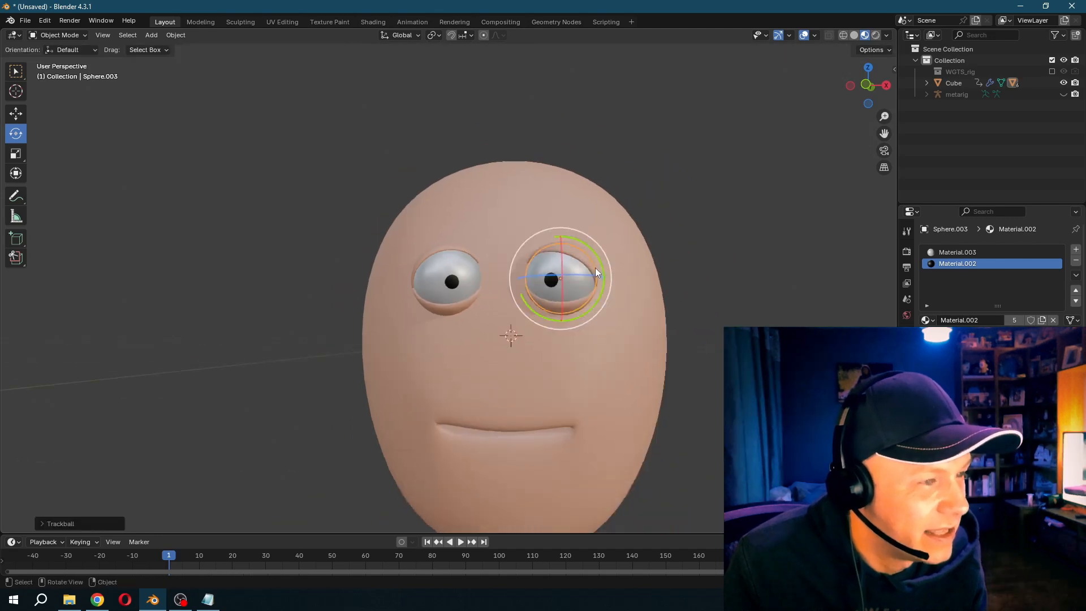
{"action": "key", "text": "space"}
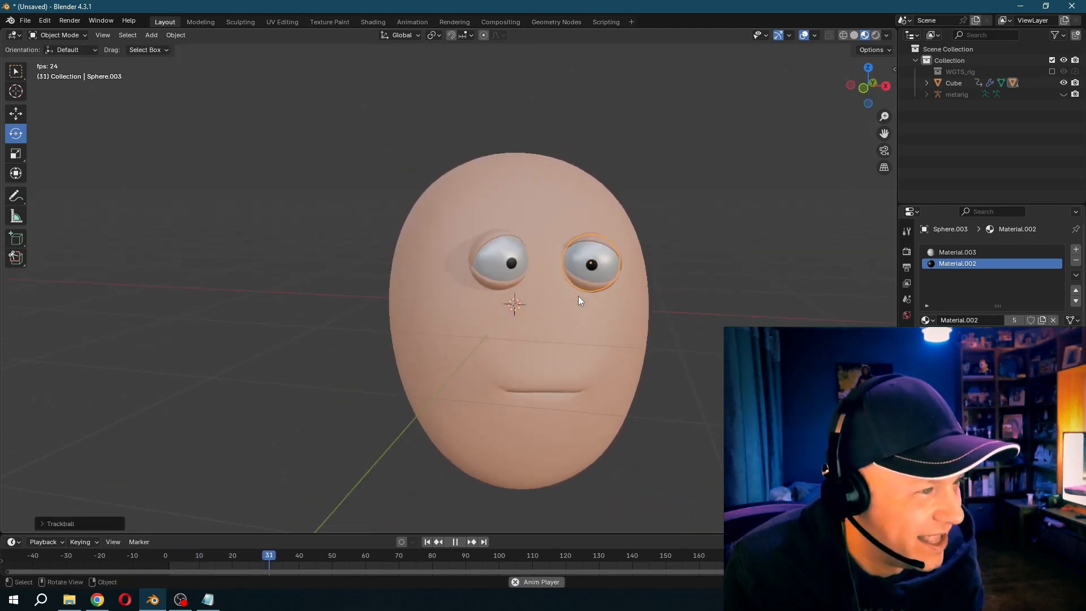
{"action": "left_click", "coordinate": [199, 555]}
{"action": "key", "text": "space"}
- Select both eyeballs with all their eyelids and insert keyframes for them at frames 10 and 15
{"action": "left_click", "coordinate": [199, 554]}
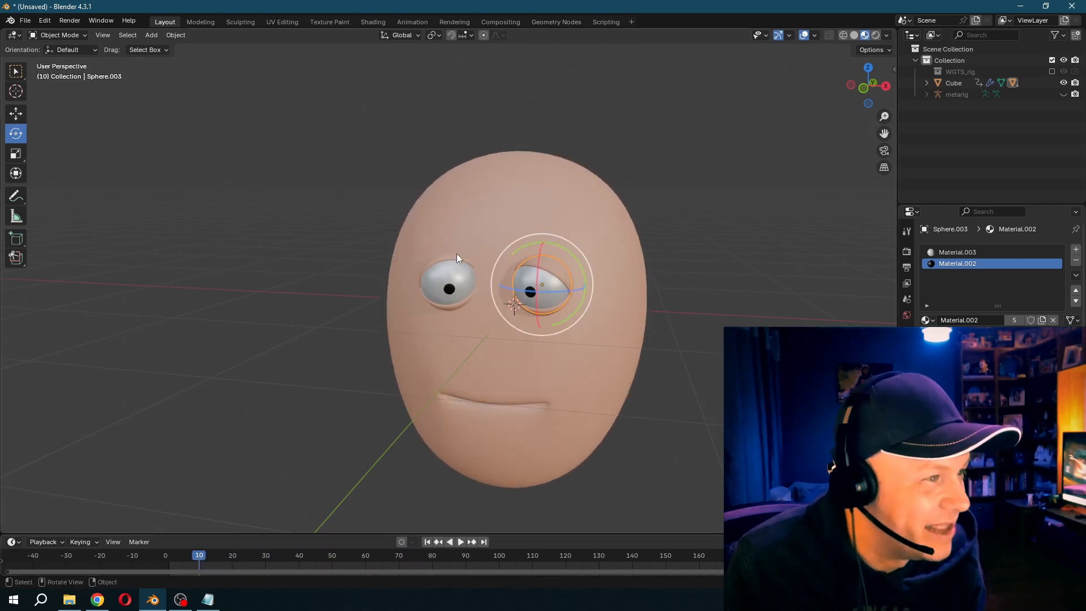
{"action": "left_click", "coordinate": [453, 256]}
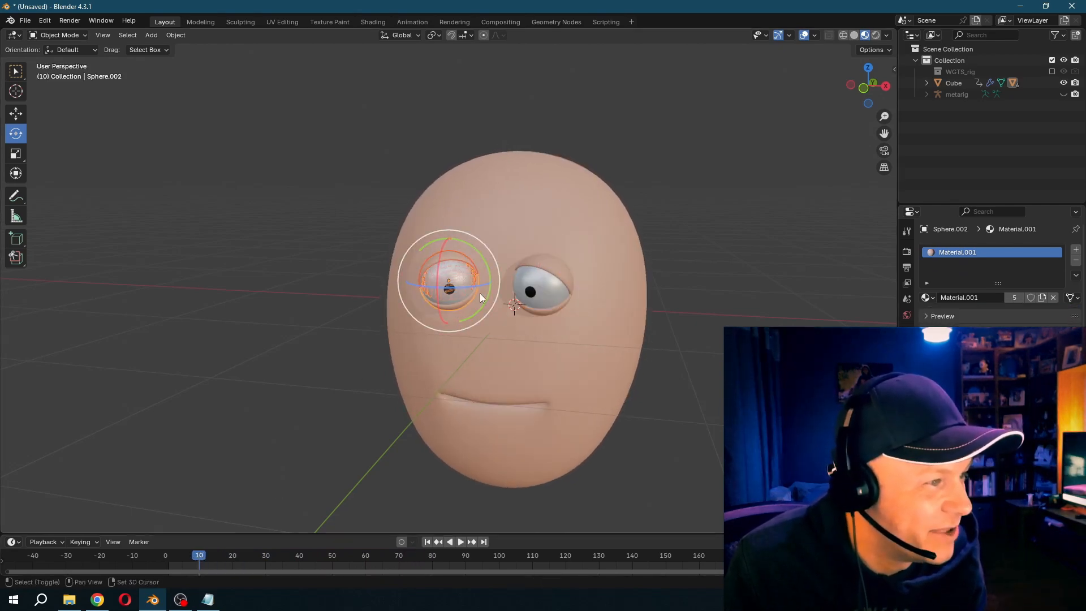
{"action": "left_click", "coordinate": [542, 294], "text": "shift"}
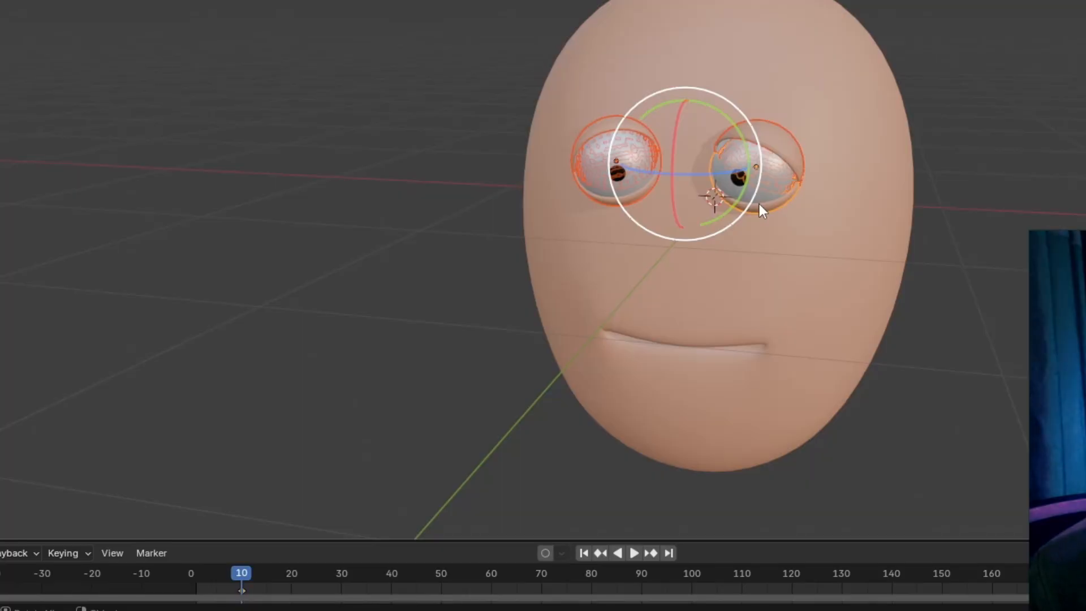
{"action": "key", "text": "space"}
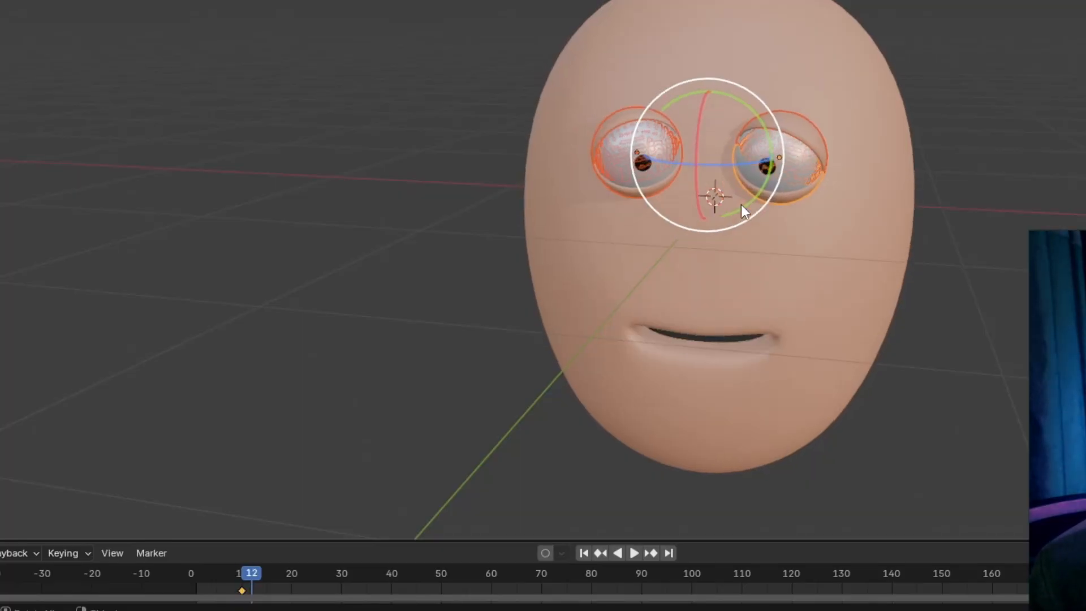
{"action": "key", "text": "i"}
- At frame 12, rotate the upper and lower eyelids of the character's right eye until the eye is closed
{"action": "scroll", "coordinate": [742, 205], "scroll_direction": "up", "scroll_amount": 5}
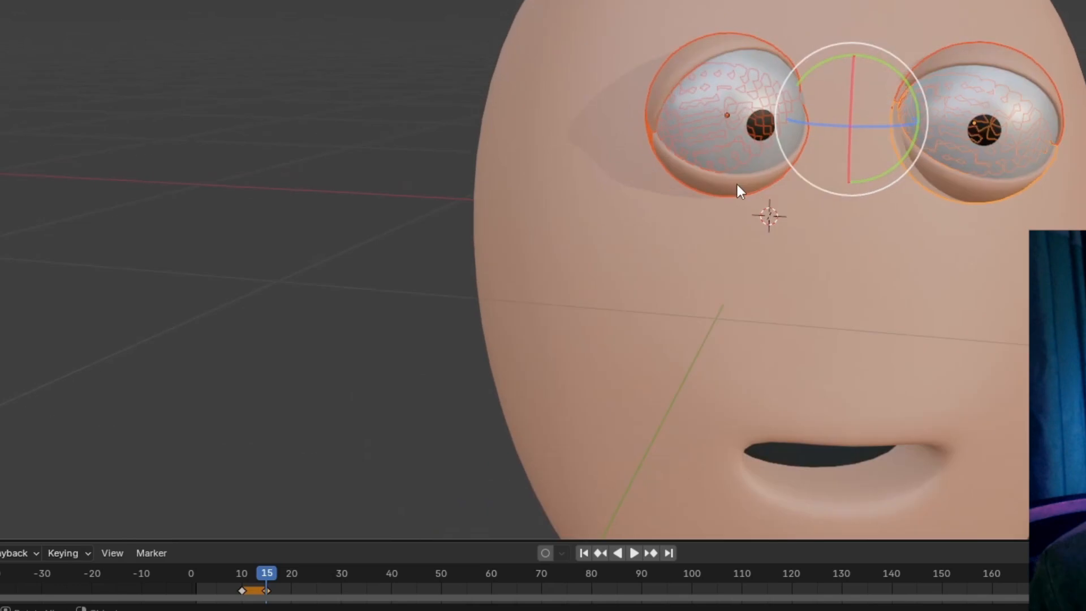
{"action": "left_click", "coordinate": [713, 25]}
{"action": "key", "text": "Left"}
{"action": "key", "text": "Left"}
{"action": "key", "text": "Left"}
{"action": "key", "text": "Left"}
{"action": "key", "text": "Left"}
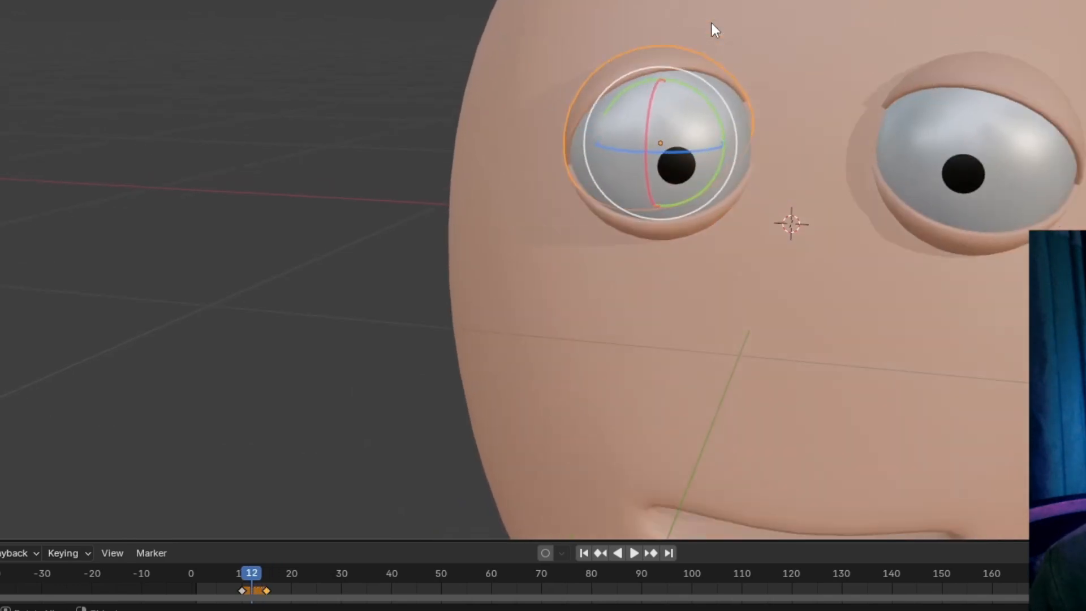
{"action": "key", "text": "Right"}
{"action": "key", "text": "Right"}
{"action": "left_click_drag", "start_coordinate": [670, 84], "coordinate": [689, 130]}
{"action": "left_click_drag", "start_coordinate": [656, 233], "coordinate": [715, 90]}
- Rotate the eyelids of the character's left eye shut and insert keyframes for the eyelids at frame 12
{"action": "left_click", "coordinate": [947, 109]}
{"action": "left_click_drag", "start_coordinate": [946, 109], "coordinate": [951, 141]}
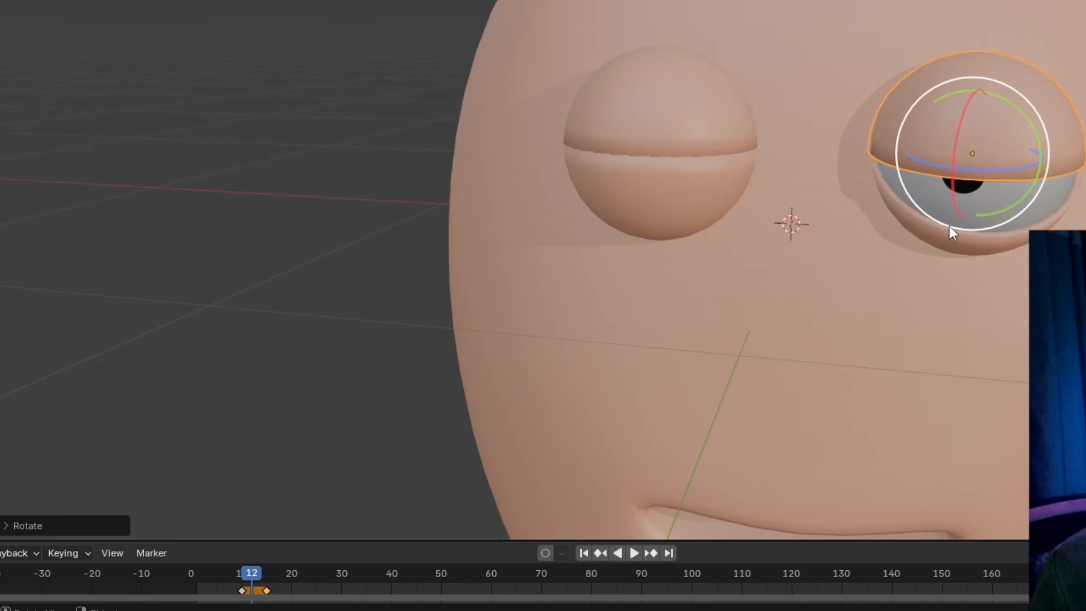
{"action": "left_click_drag", "start_coordinate": [981, 101], "coordinate": [943, 93]}
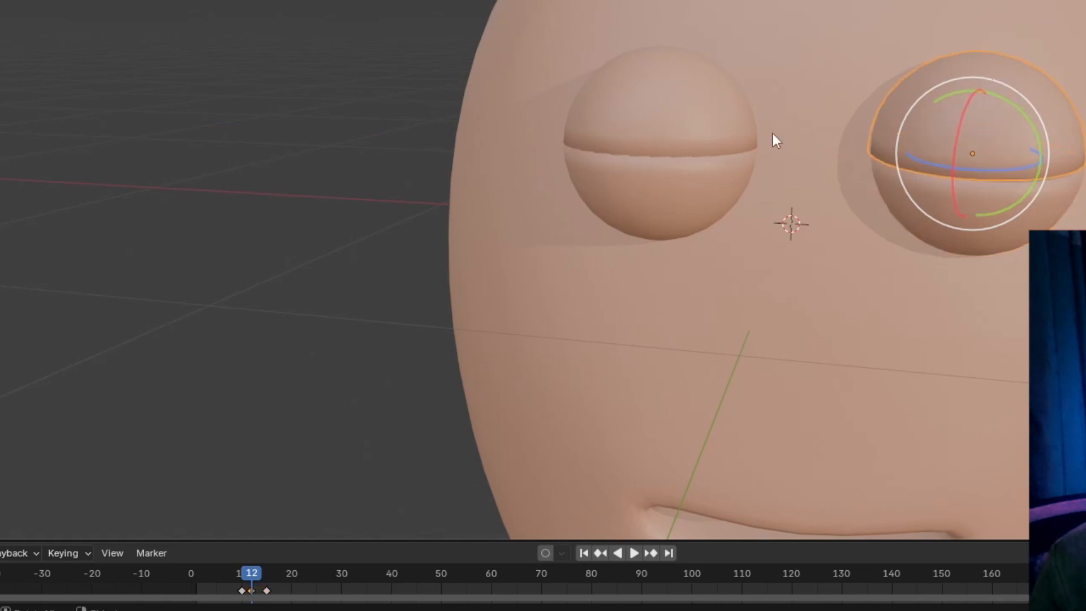
{"action": "left_click", "coordinate": [701, 129]}
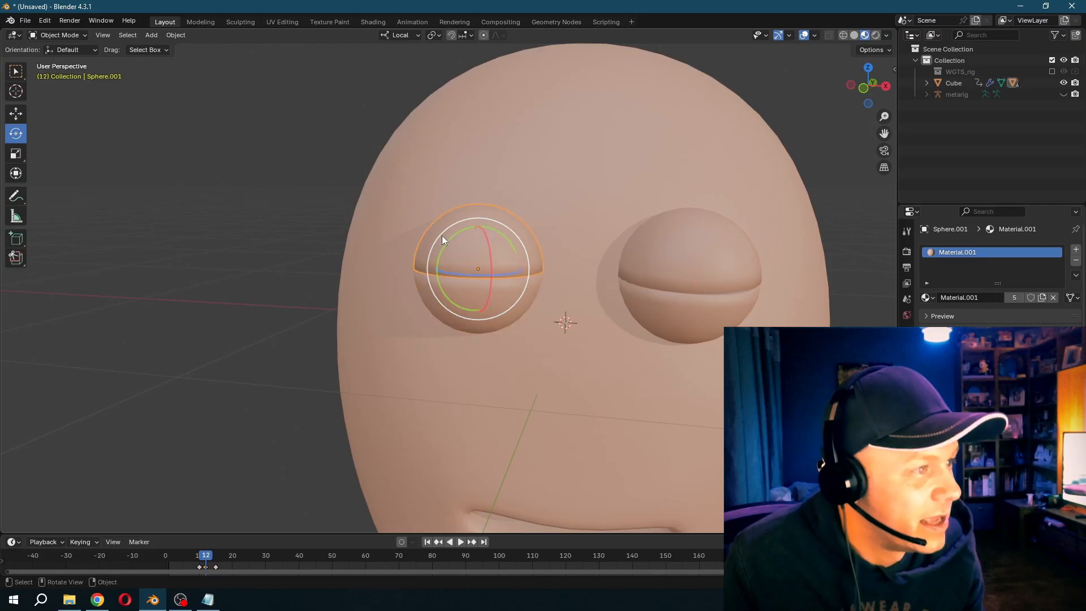
{"action": "left_click", "coordinate": [661, 256], "text": "shift"}
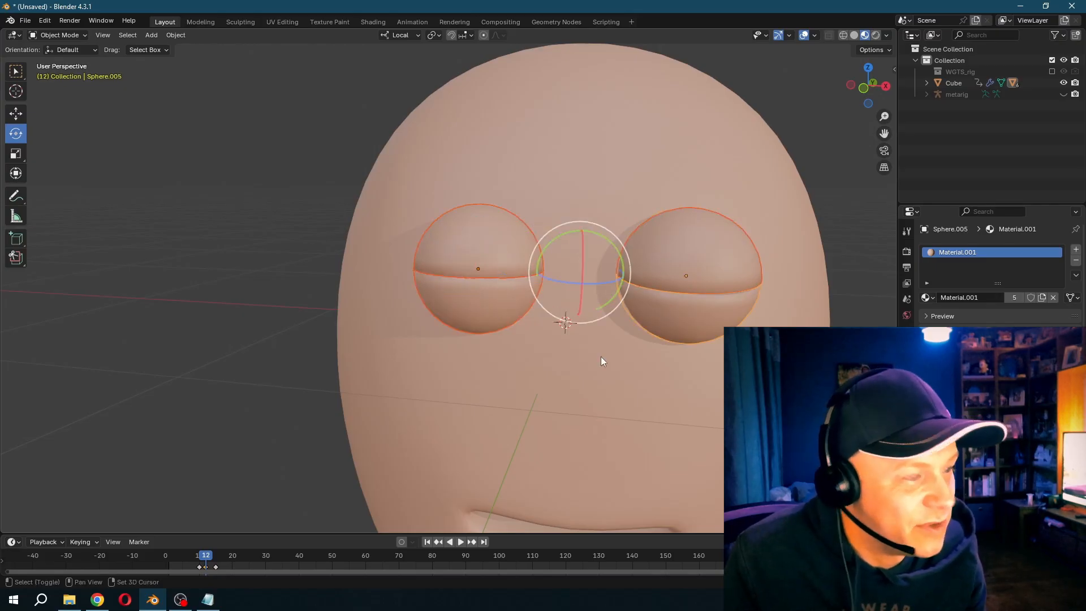
- Play the animation to check the blink on the talking, turning head
{"action": "left_click_drag", "start_coordinate": [200, 557], "coordinate": [240, 558]}
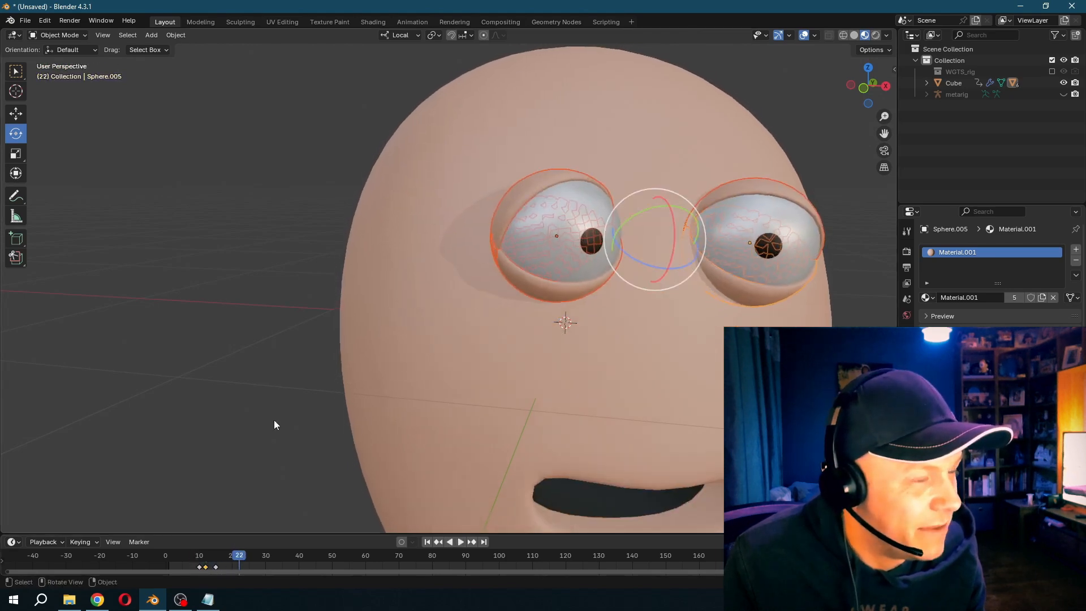
{"action": "scroll", "coordinate": [277, 408], "scroll_direction": "down", "scroll_amount": 3}
{"action": "scroll", "coordinate": [281, 399], "scroll_direction": "down", "scroll_amount": 2}
{"action": "key", "text": "space"}
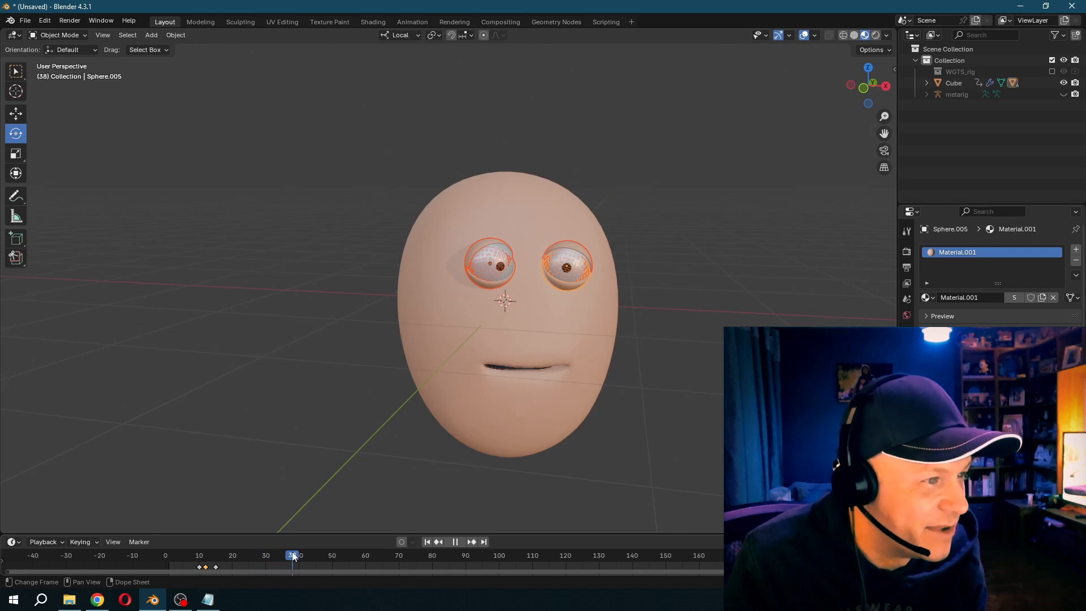
{"action": "key", "text": "space"}
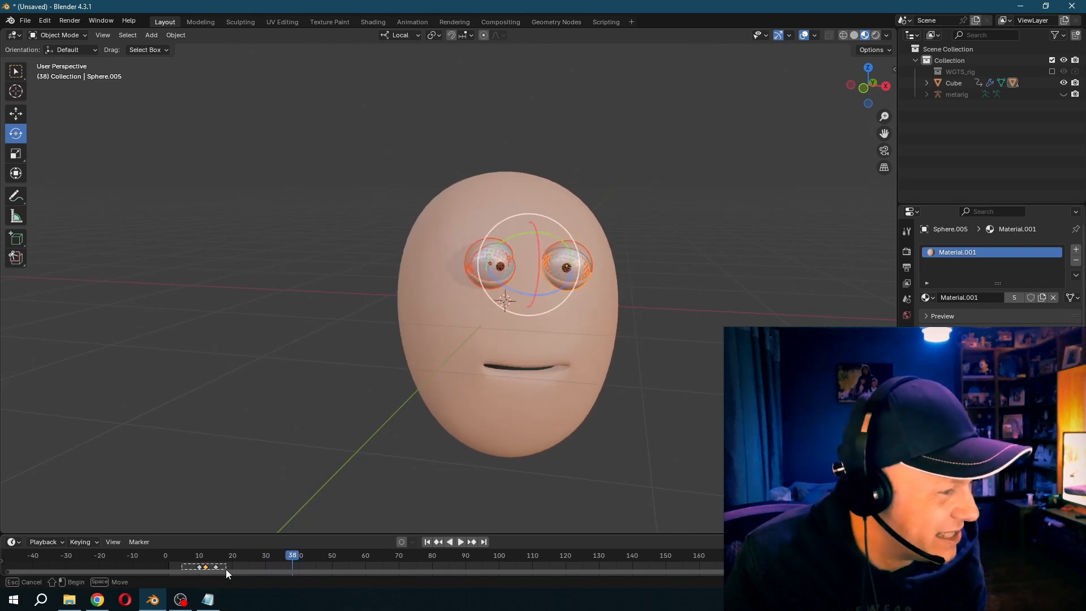
- Duplicate the three blink keyframes twice, starting one copy at frame 38 and another at about frame 47
{"action": "left_click_drag", "start_coordinate": [226, 569], "coordinate": [228, 566]}
{"action": "key", "text": "shift+d"}
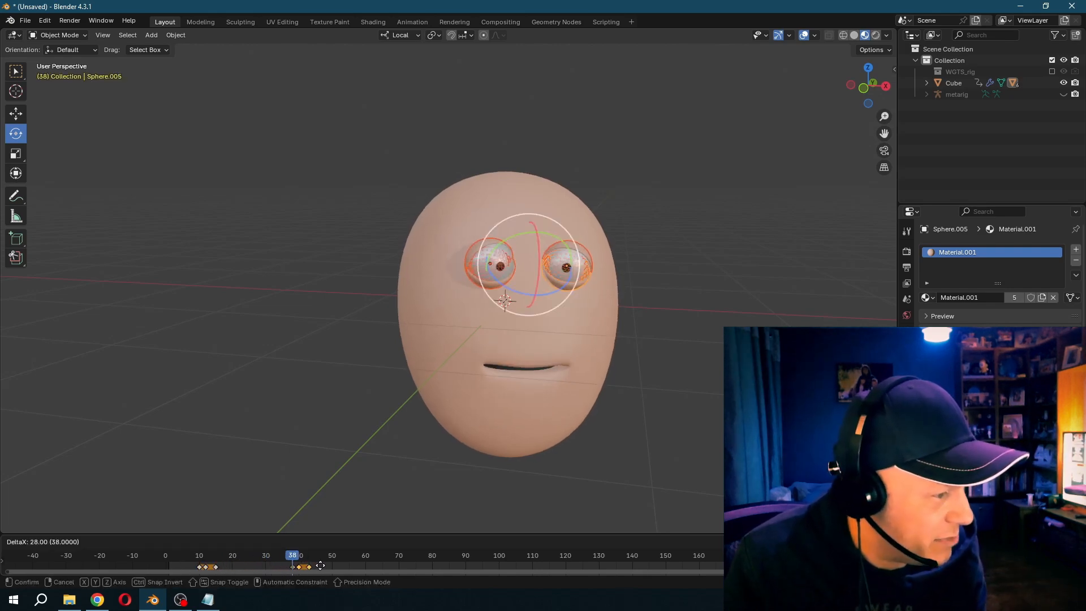
{"action": "left_click", "coordinate": [321, 566]}
{"action": "key", "text": "space"}
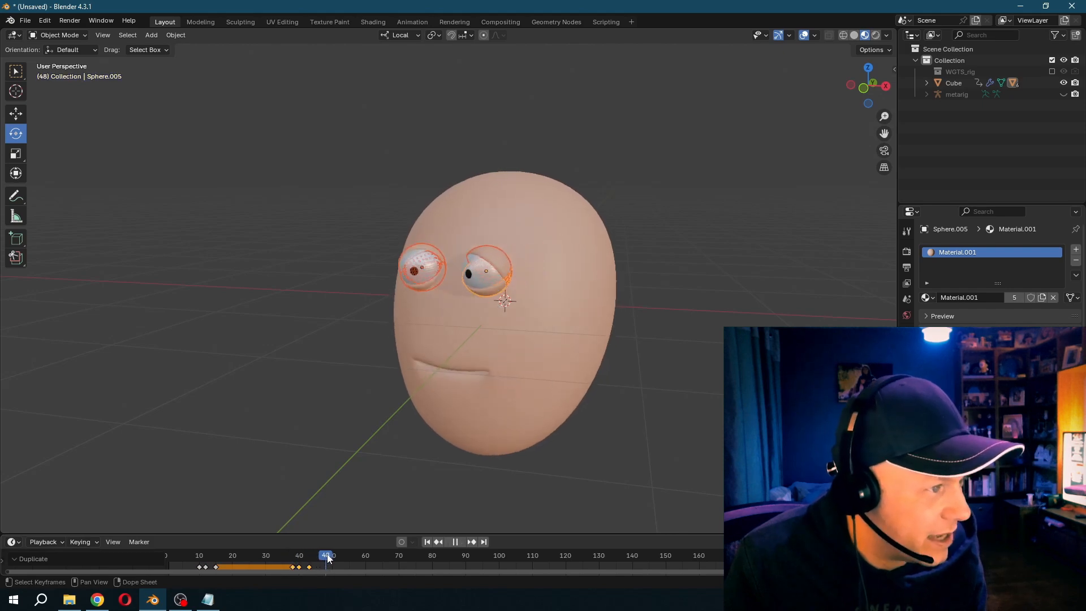
{"action": "key", "text": "space"}
{"action": "key", "text": "shift+d"}
{"action": "left_click", "coordinate": [344, 563]}
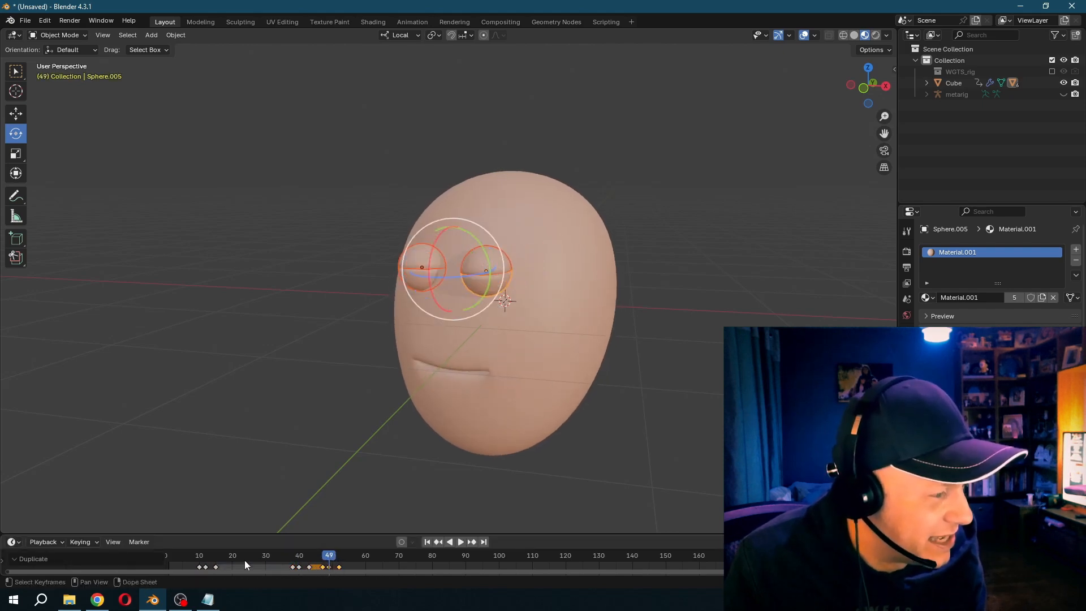
- Duplicate the blink keyframes once more to start at about frame 21, and replay the animation from frame 8
{"action": "left_click", "coordinate": [229, 560]}
{"action": "key", "text": "space"}
{"action": "key", "text": "space"}
{"action": "left_click", "coordinate": [228, 559]}
{"action": "key", "text": "space"}
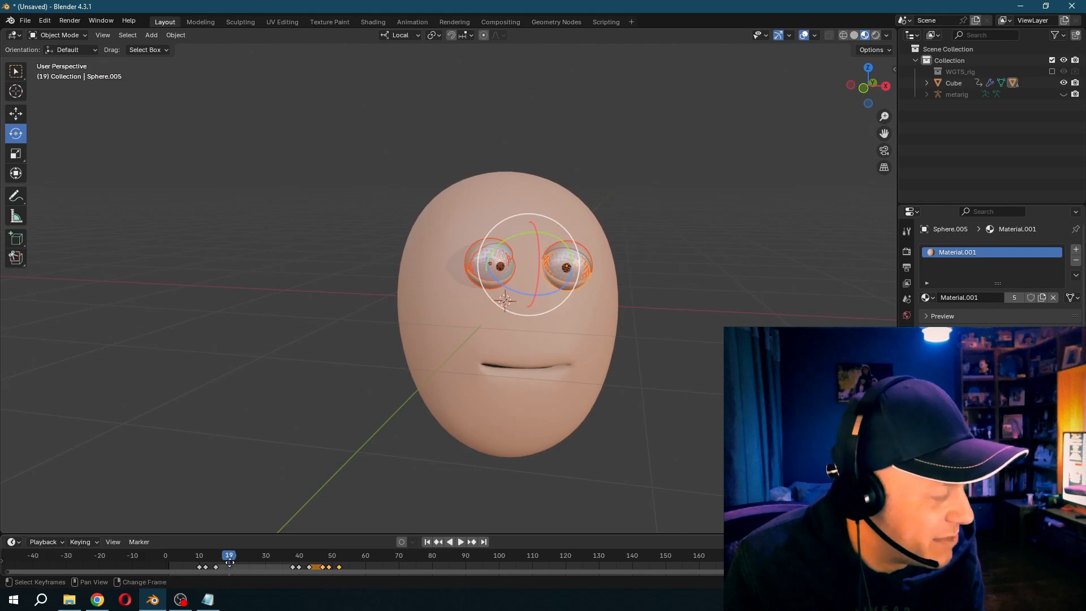
{"action": "key", "text": "shift+d"}
{"action": "left_click", "coordinate": [166, 563]}
{"action": "left_click", "coordinate": [192, 555]}
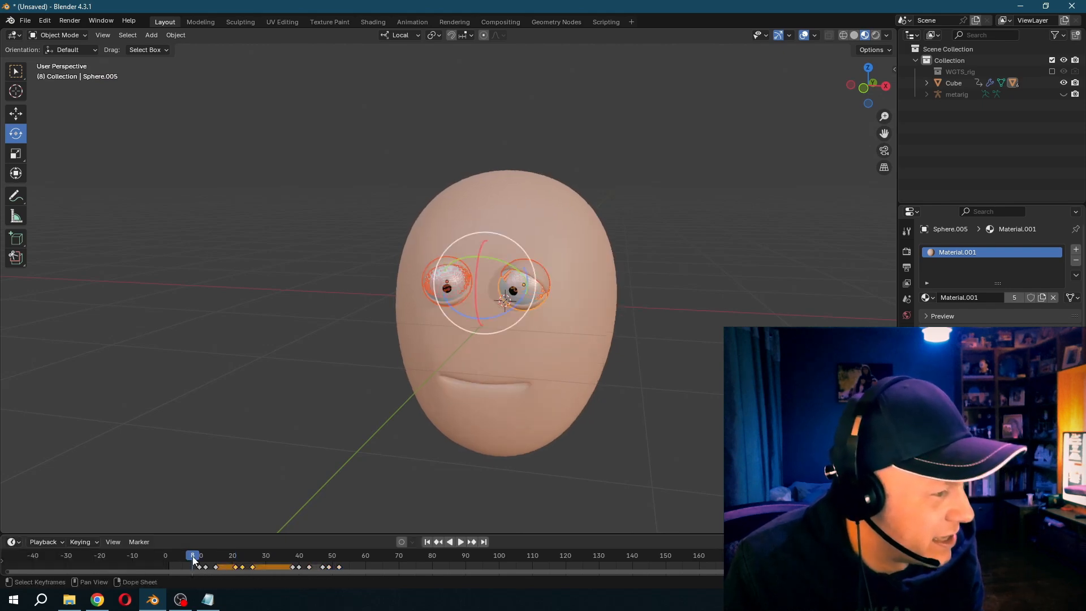
{"action": "key", "text": "space"}
{"action": "key", "text": "Escape"}
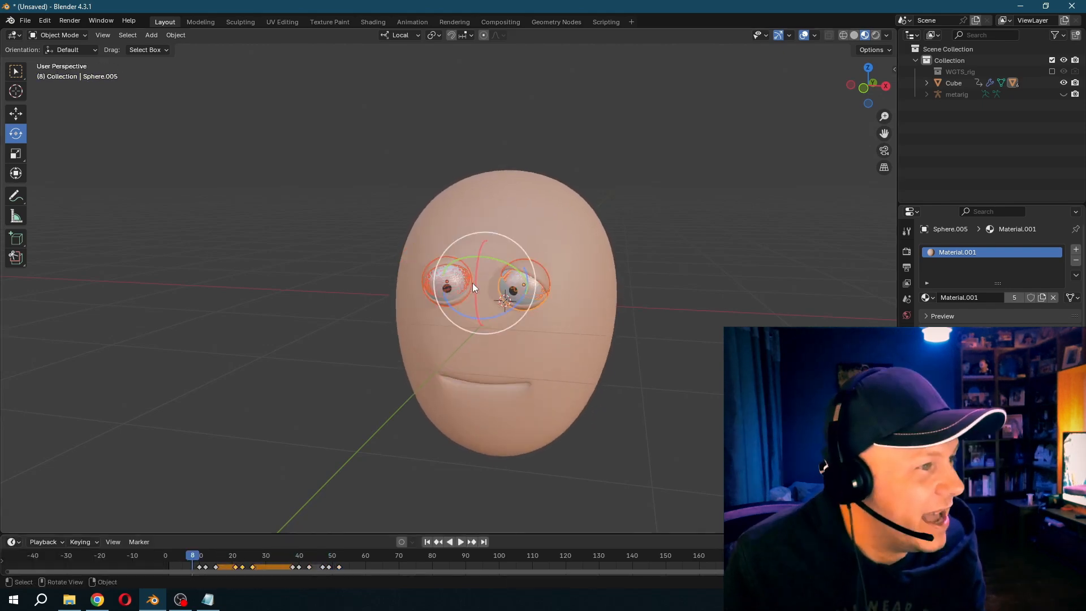
- Insert keyframes for both eyeballs at frame 8
{"action": "left_click", "coordinate": [446, 287]}
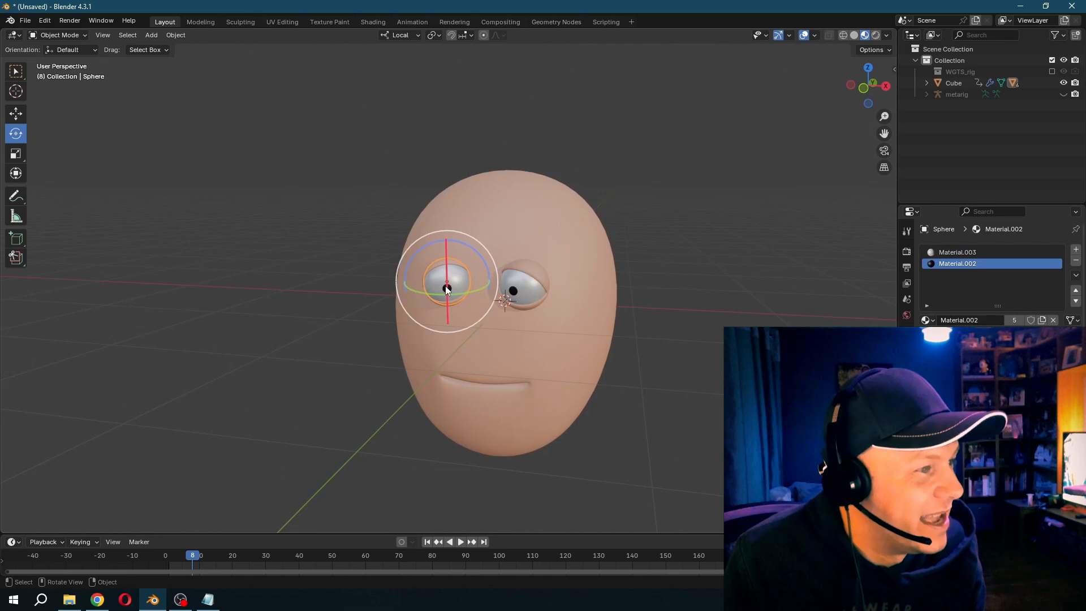
{"action": "key", "text": "Right"}
{"action": "key", "text": "Right"}
{"action": "key", "text": "Right"}
{"action": "key", "text": "Right"}
{"action": "key", "text": "Left"}
{"action": "key", "text": "Left"}
{"action": "key", "text": "Left"}
{"action": "key", "text": "Left"}
{"action": "left_click", "coordinate": [513, 290]}
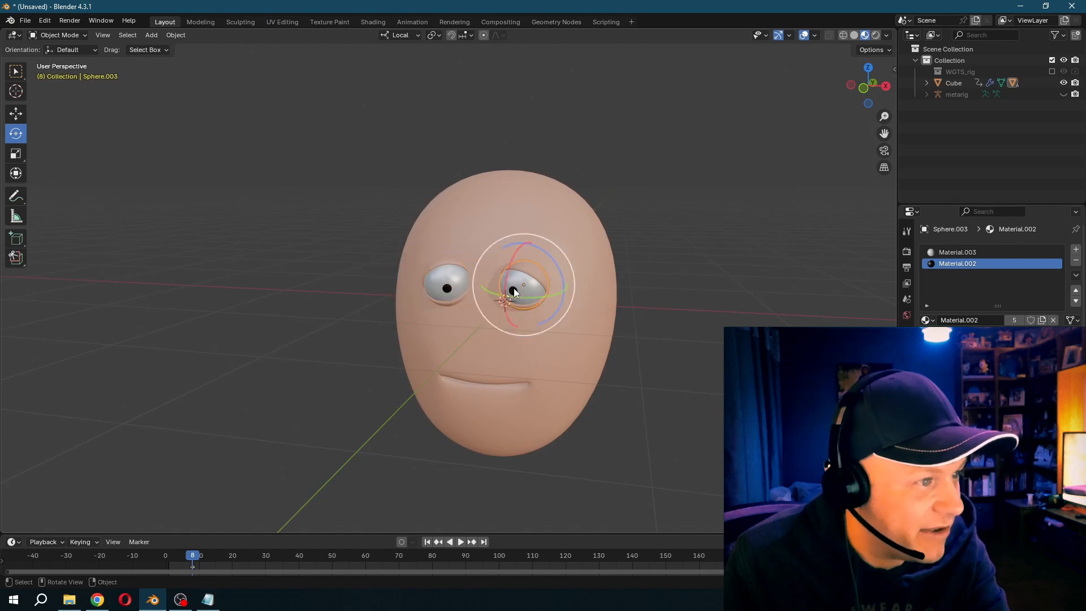
- At frame 16, rotate both eyeballs to look towards the character's left and insert keyframes for them
{"action": "key", "text": "Right"}
{"action": "key", "text": "Right"}
{"action": "key", "text": "Right"}
{"action": "key", "text": "Right"}
{"action": "key", "text": "Right"}
{"action": "key", "text": "Right"}
{"action": "key", "text": "Right"}
{"action": "key", "text": "Right"}
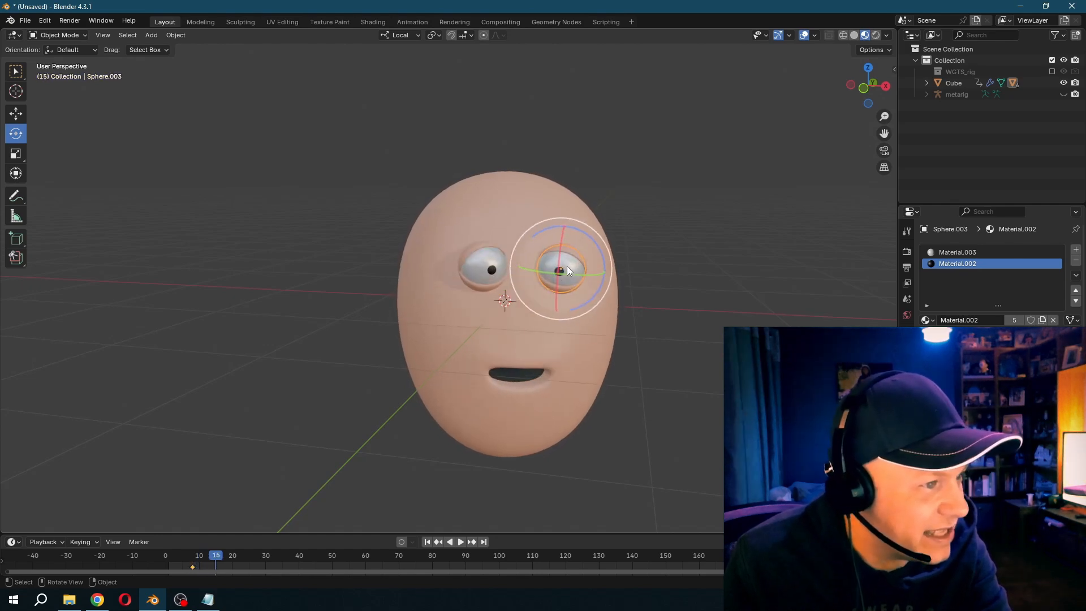
{"action": "left_click", "coordinate": [512, 260]}
{"action": "left_click_drag", "start_coordinate": [513, 261], "coordinate": [529, 257]}
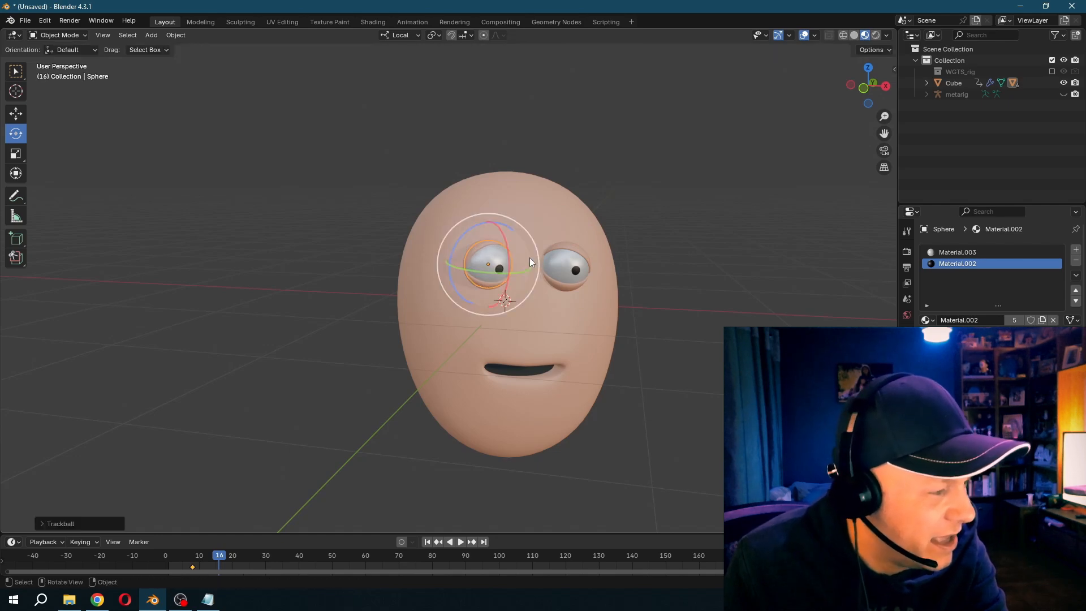
{"action": "left_click", "coordinate": [575, 268]}
- Hold the sideways gaze by inserting keyframes for both eyeballs at frame 28
{"action": "key", "text": "Right"}
{"action": "key", "text": "Right"}
{"action": "key", "text": "Right"}
{"action": "key", "text": "Right"}
{"action": "key", "text": "Right"}
{"action": "key", "text": "Right"}
{"action": "key", "text": "Right"}
{"action": "key", "text": "Right"}
{"action": "key", "text": "Right"}
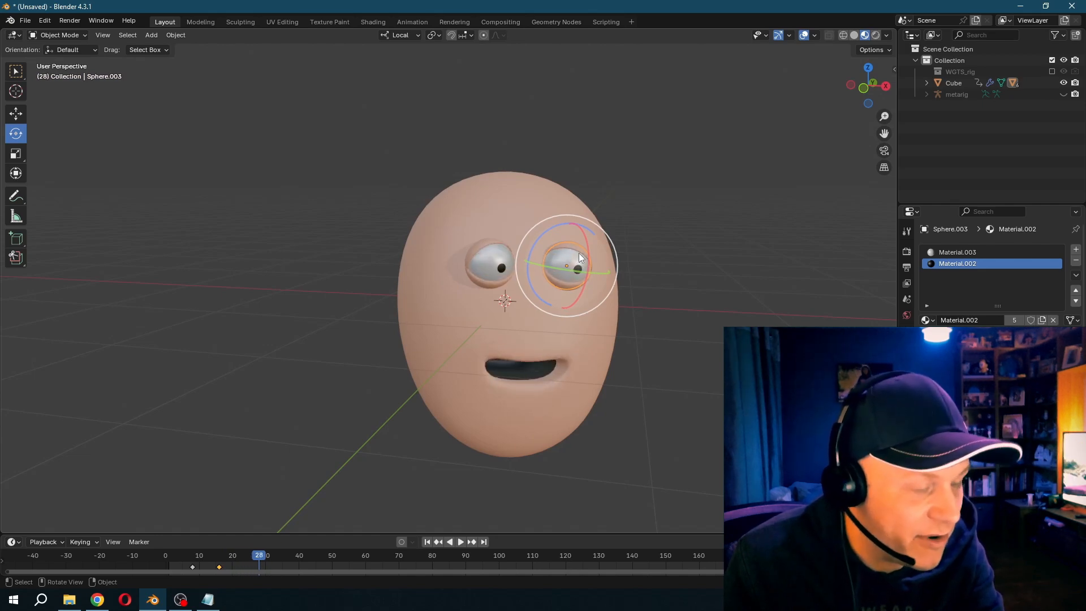
{"action": "left_click", "coordinate": [488, 257]}
{"action": "left_click", "coordinate": [488, 257]}
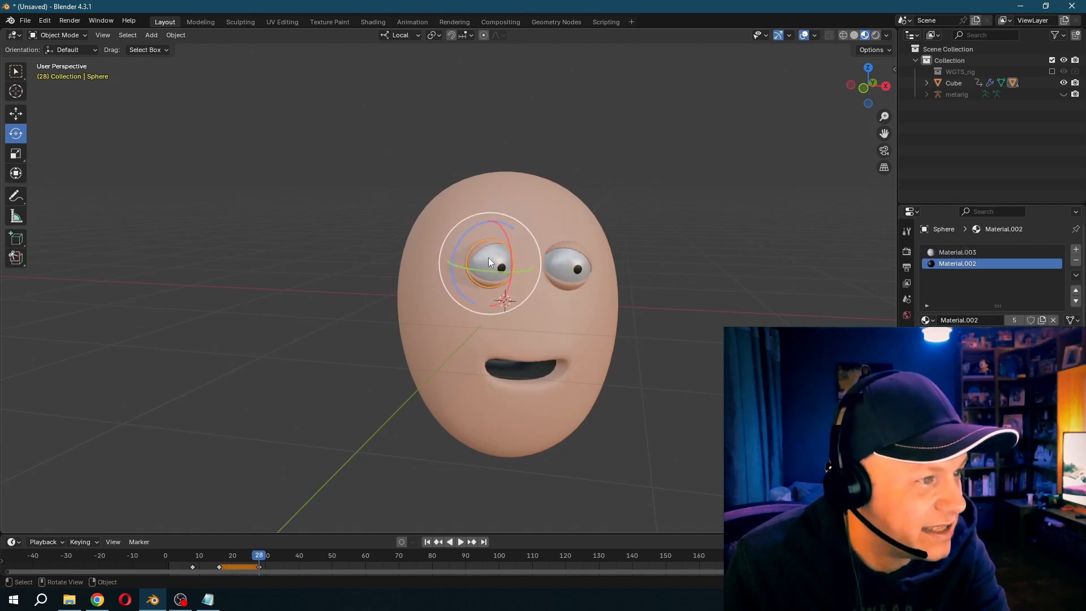
- At frame 32, rotate both eyeballs to look towards the character's right and insert keyframes for them
{"action": "key", "text": "Right"}
{"action": "key", "text": "Right"}
{"action": "key", "text": "Right"}
{"action": "key", "text": "Right"}
{"action": "left_click_drag", "start_coordinate": [487, 257], "coordinate": [464, 253]}
{"action": "left_click", "coordinate": [568, 274]}
{"action": "left_click_drag", "start_coordinate": [596, 256], "coordinate": [549, 252]}
{"action": "left_click", "coordinate": [484, 259]}
- Insert keyframes for both eyeballs at frame 40 to hold the gaze towards the character's right
{"action": "key", "text": "Right"}
{"action": "key", "text": "Right"}
{"action": "key", "text": "Right"}
{"action": "key", "text": "Right"}
{"action": "key", "text": "Right"}
{"action": "key", "text": "Right"}
{"action": "key", "text": "Right"}
{"action": "key", "text": "Right"}
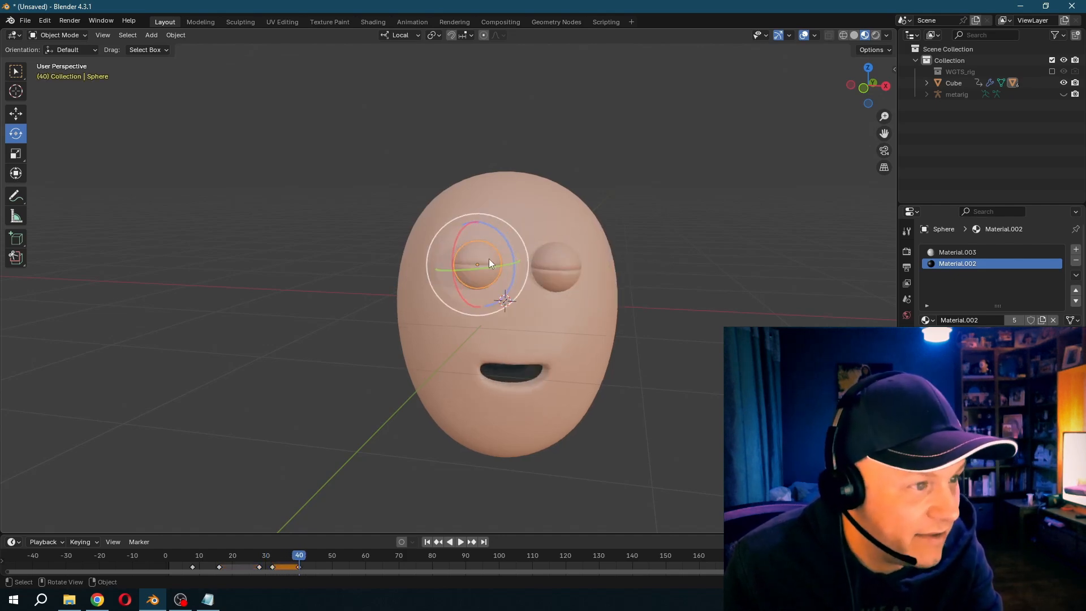
{"action": "key", "text": "Left"}
{"action": "left_click", "coordinate": [538, 270]}
{"action": "key", "text": "Right"}
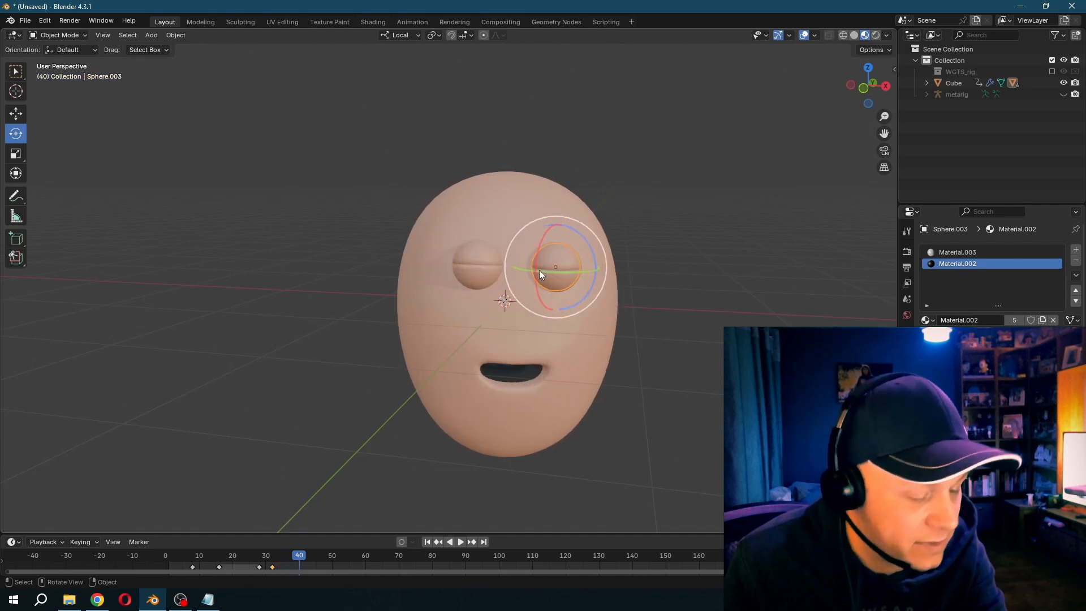
- Just after frame 45, rotate both eyeballs so their pupils come back from the far edge of the eyes
{"action": "key", "text": "Right"}
{"action": "key", "text": "Right"}
{"action": "key", "text": "Right"}
{"action": "key", "text": "Right"}
{"action": "key", "text": "Right"}
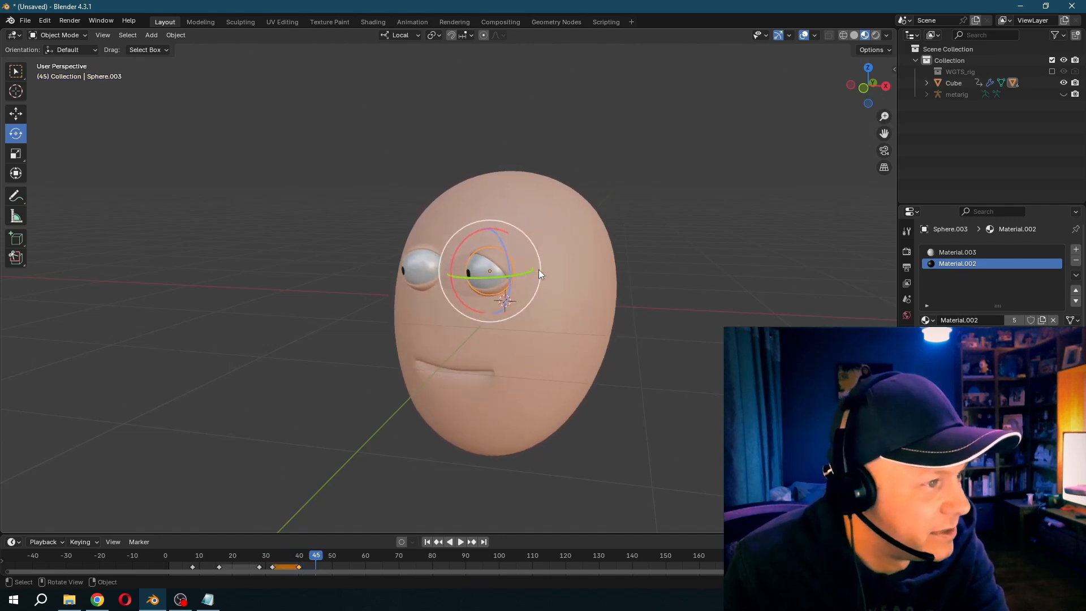
{"action": "key", "text": "Right"}
{"action": "left_click_drag", "start_coordinate": [467, 232], "coordinate": [480, 226]}
{"action": "left_click", "coordinate": [421, 265]}
{"action": "left_click_drag", "start_coordinate": [412, 226], "coordinate": [427, 224]}
{"action": "left_click_drag", "start_coordinate": [454, 268], "coordinate": [496, 307]}
- Insert keyframes for both eyeballs in their re-centred orientation
{"action": "left_click", "coordinate": [484, 276]}
{"action": "key", "text": "i"}
{"action": "left_click", "coordinate": [423, 267]}
{"action": "key", "text": "i"}
{"action": "key", "text": "Right"}
{"action": "key", "text": "Right"}
{"action": "key", "text": "Right"}
{"action": "key", "text": "Right"}
{"action": "key", "text": "Right"}
{"action": "key", "text": "Right"}
{"action": "left_click", "coordinate": [482, 284]}
{"action": "left_click", "coordinate": [502, 301]}
{"action": "left_click", "coordinate": [416, 273]}
- Replay the animation several times from the start to examine the eye movement, blinking and talking together
{"action": "left_click", "coordinate": [185, 554]}
{"action": "key", "text": "space"}
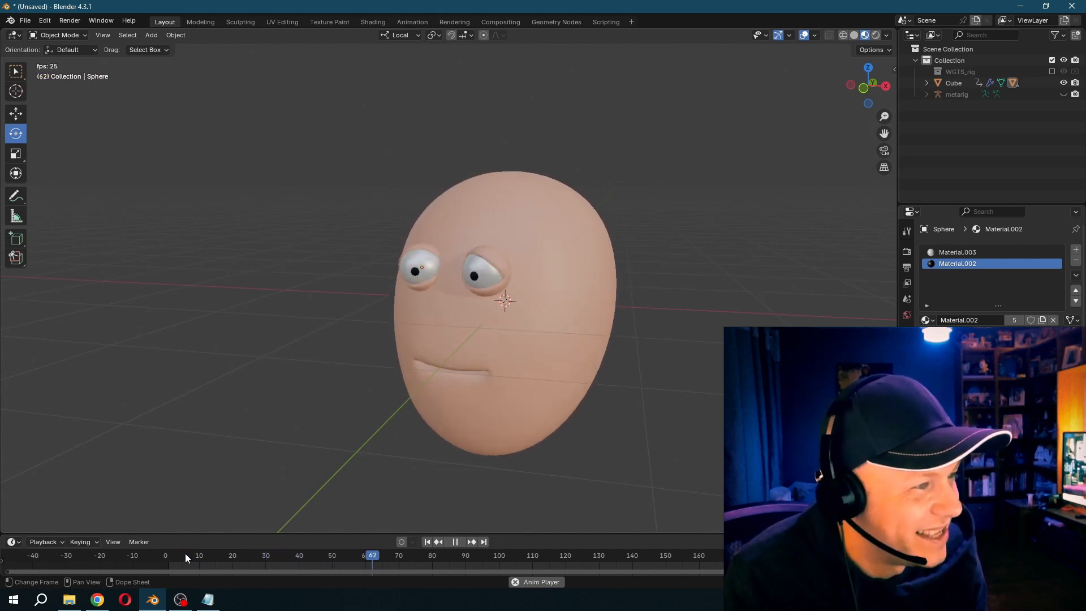
{"action": "left_click", "coordinate": [186, 553]}
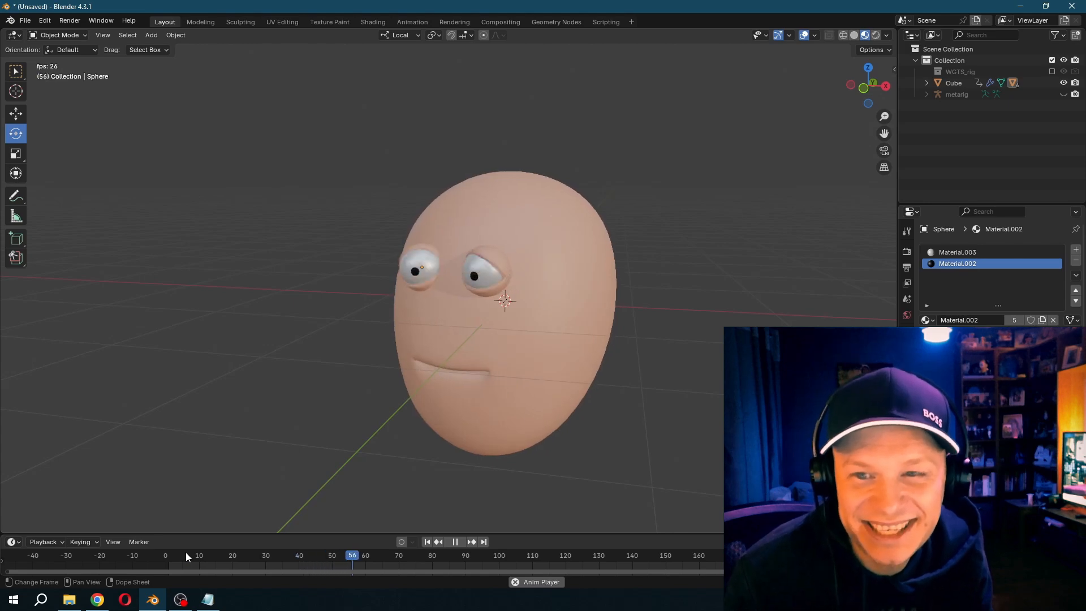
{"action": "left_click", "coordinate": [185, 553]}
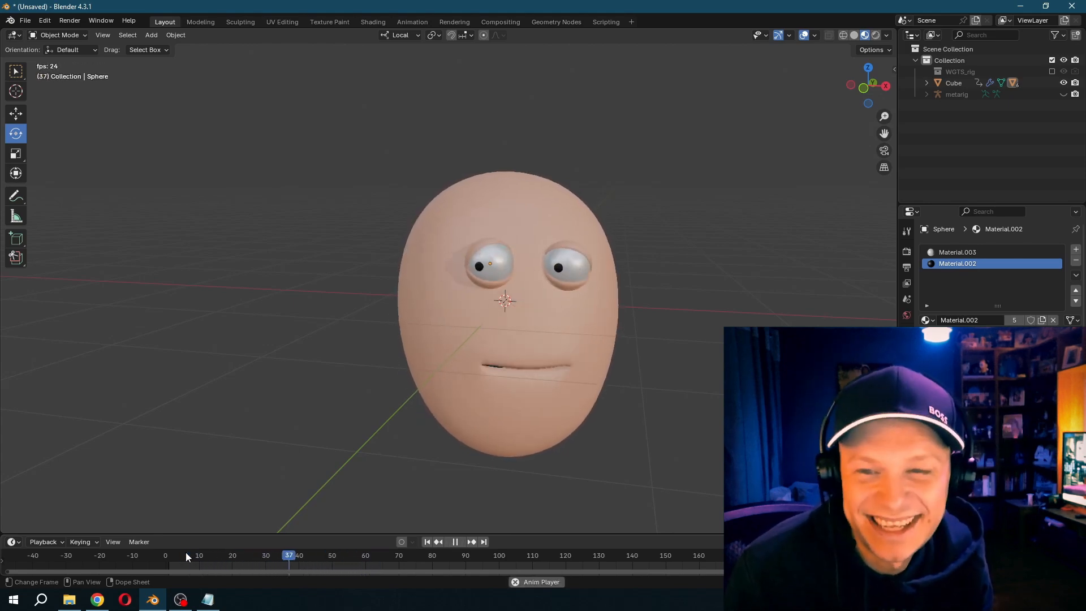
{"action": "left_click", "coordinate": [186, 553]}
{"action": "left_click", "coordinate": [186, 553]}
{"action": "key", "text": "space"}
{"action": "key", "text": "space"}
{"action": "left_click", "coordinate": [186, 553]}
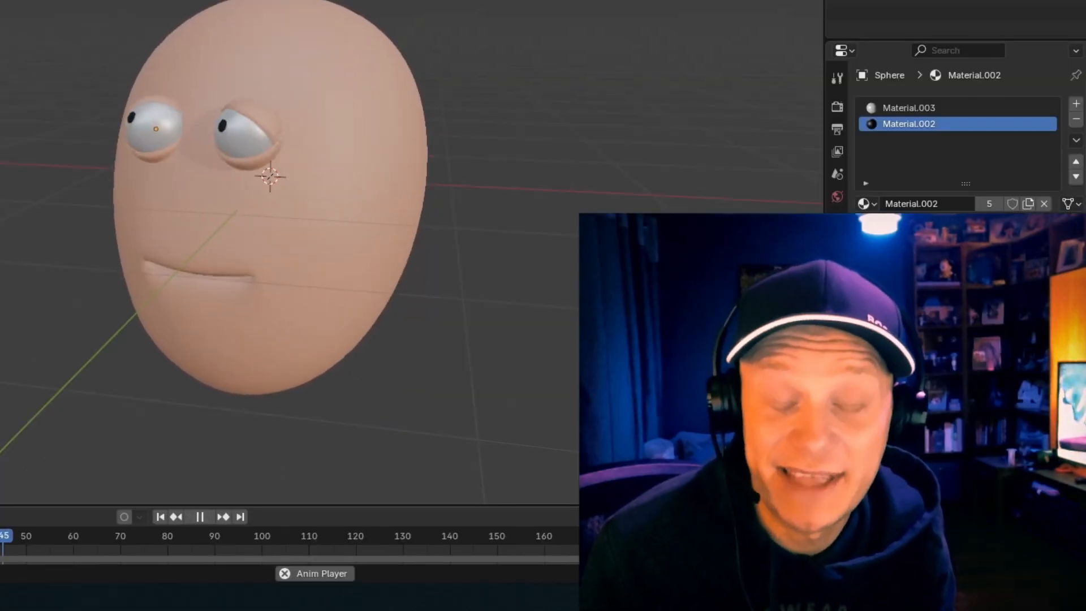
{"action": "key", "text": "space"}
{"action": "left_click", "coordinate": [186, 553]}
{"action": "key", "text": "space"}
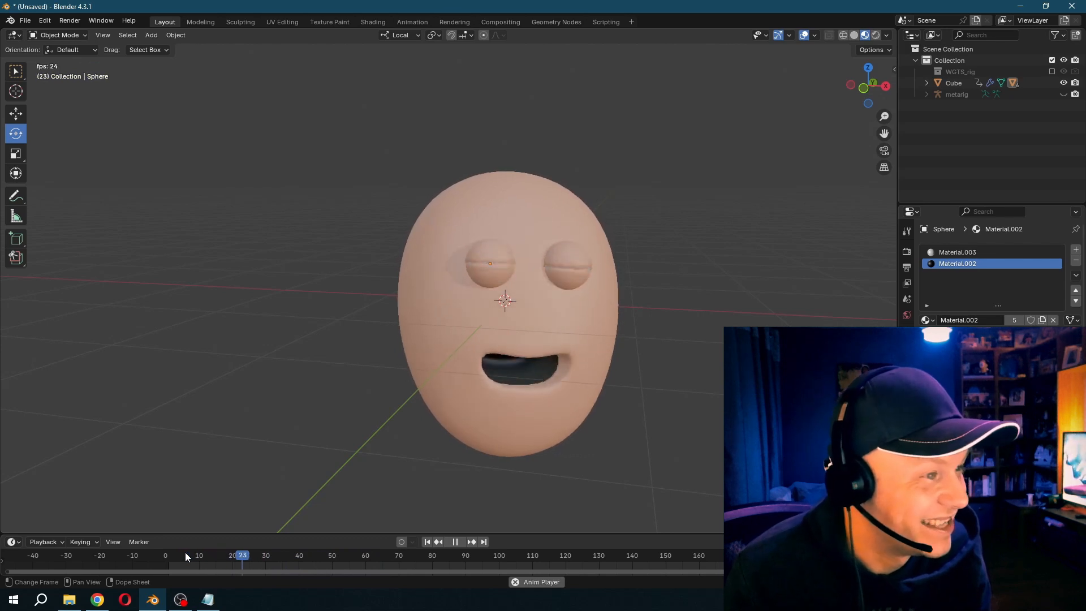
{"action": "left_click", "coordinate": [185, 552]}
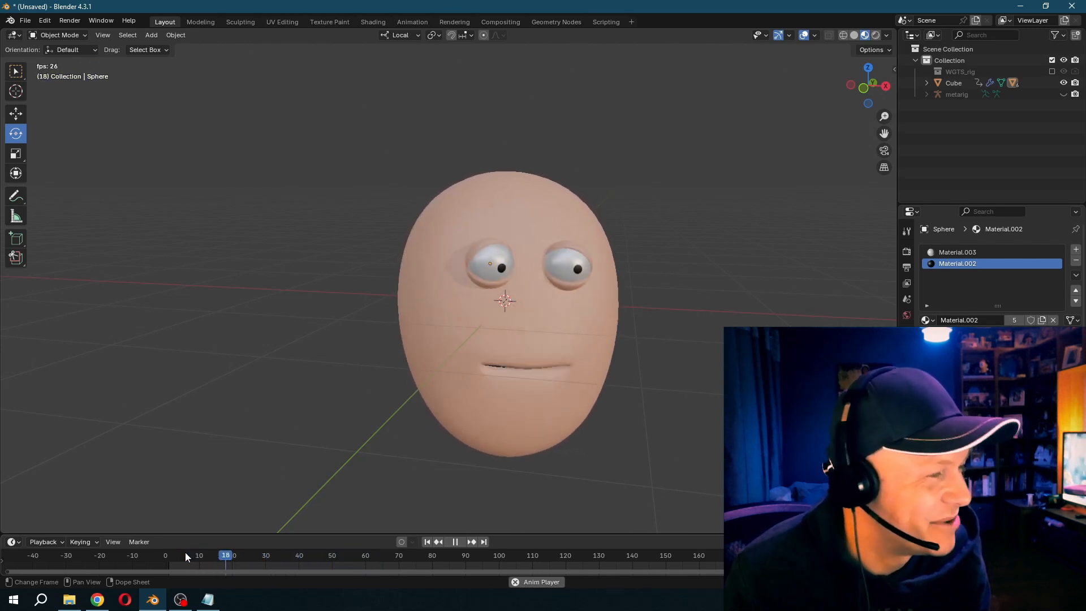
{"action": "key", "text": "space"}
{"action": "left_click", "coordinate": [185, 552]}
{"action": "key", "text": "space"}
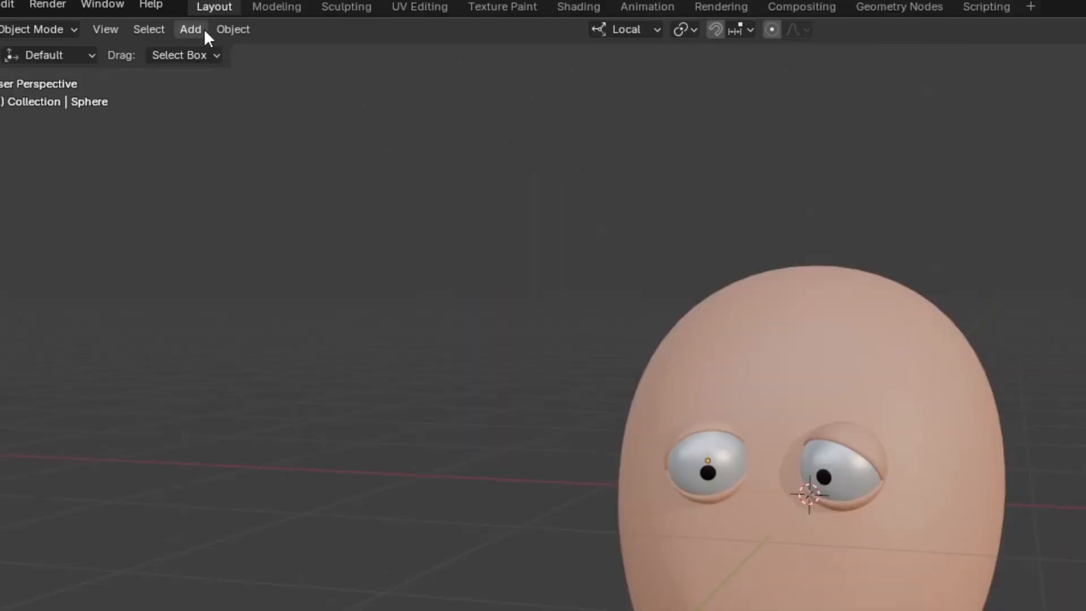
- Add a UV sphere and rotate it about the Y axis
{"action": "left_click", "coordinate": [203, 31]}
{"action": "mouse_move", "coordinate": [204, 50]}
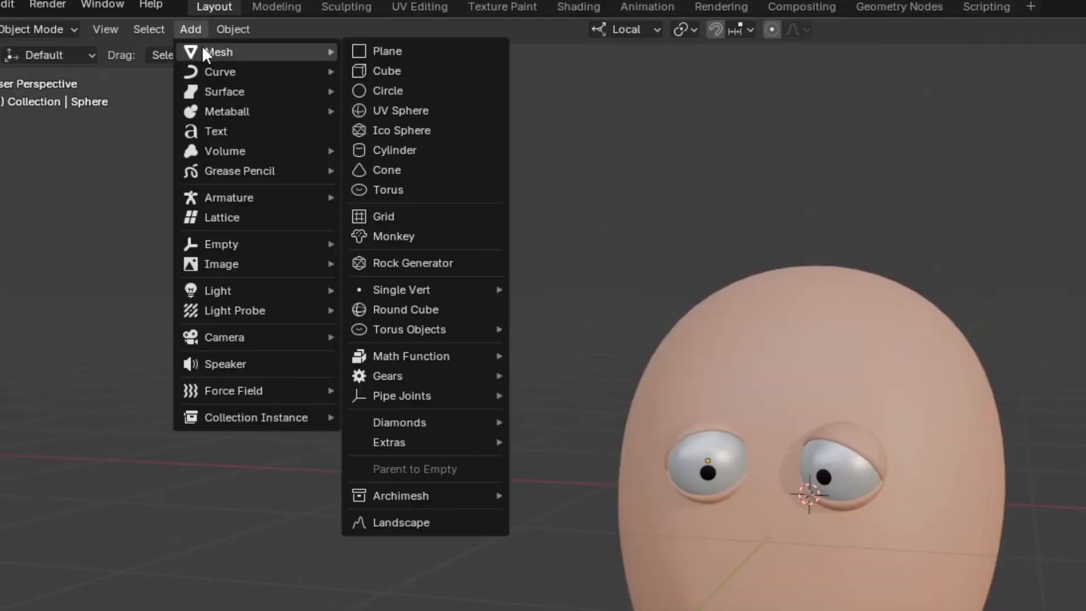
{"action": "left_click", "coordinate": [402, 111]}
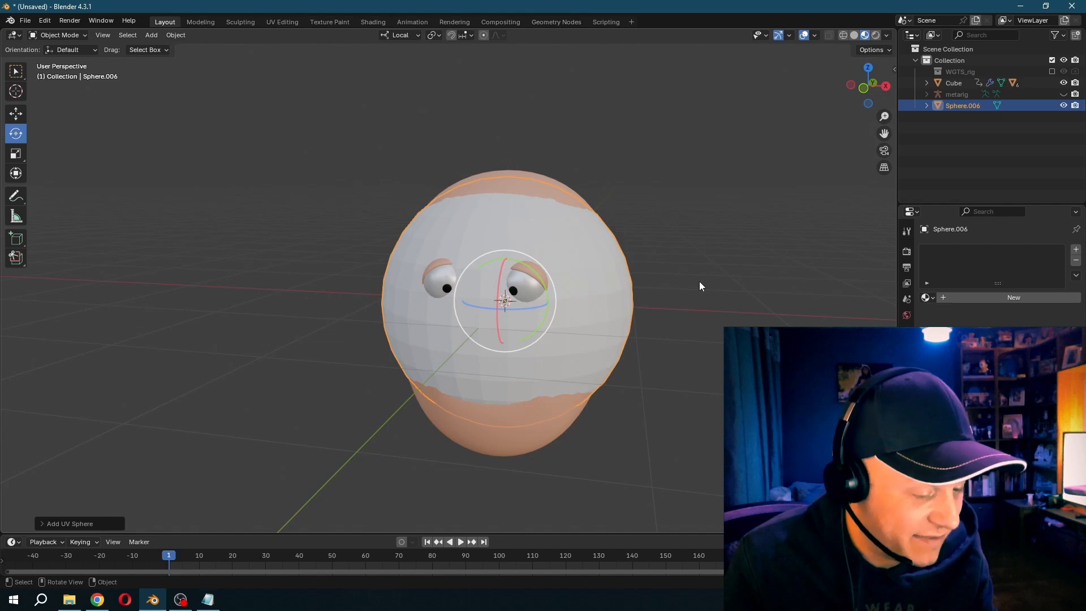
{"action": "key", "text": "r"}
{"action": "key", "text": "y"}
{"action": "key", "text": "Return"}
- Shape the sphere into a thin dark red eyebrow above the character's right eye, scaling it along its local Z axis
{"action": "key", "text": "s"}
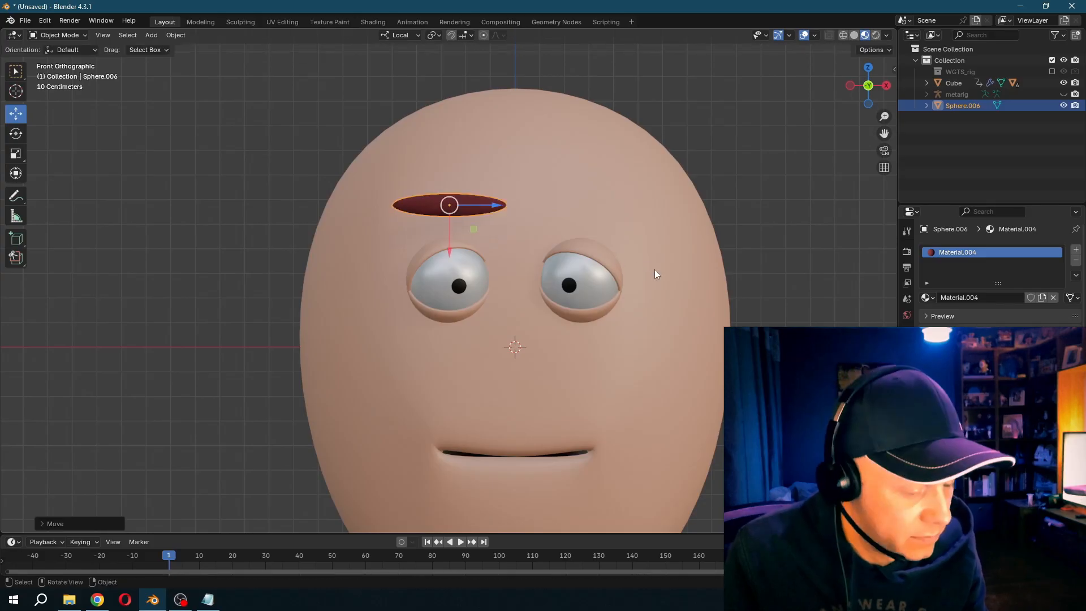
{"action": "key", "text": "s"}
{"action": "key", "text": "z"}
{"action": "left_click", "coordinate": [593, 263]}
- Arch the eyebrow by raising its middle vertices along local X with proportional editing, and parent it to the head with Object (Keep Transform)
{"action": "key", "text": "shift+z"}
{"action": "left_click", "coordinate": [59, 35]}
{"action": "left_click", "coordinate": [57, 60]}
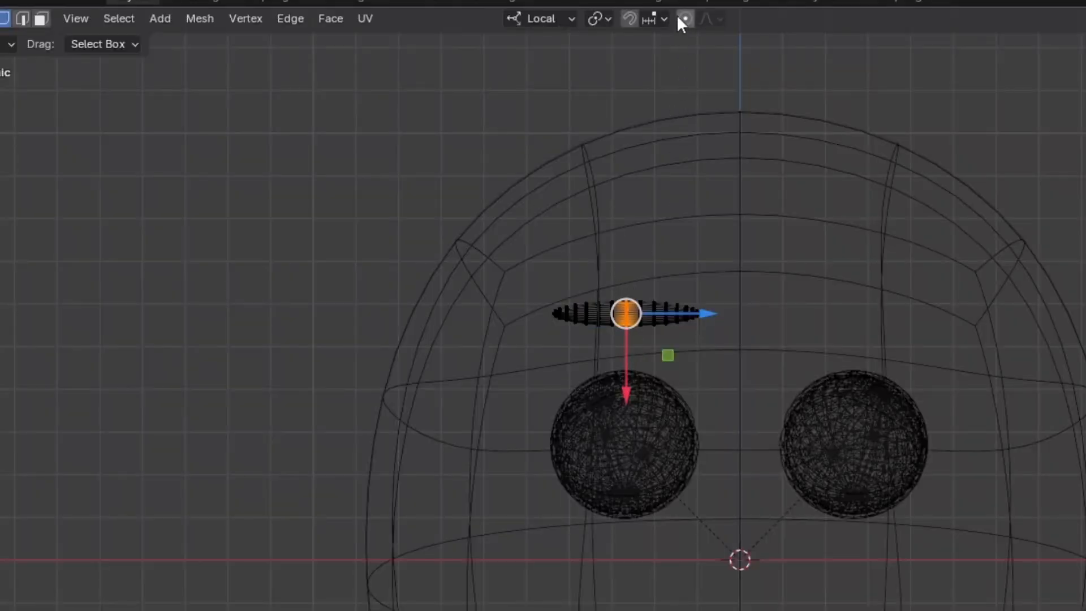
{"action": "key", "text": "g"}
{"action": "key", "text": "x"}
{"action": "scroll", "coordinate": [623, 342], "scroll_direction": "down", "scroll_amount": 3}
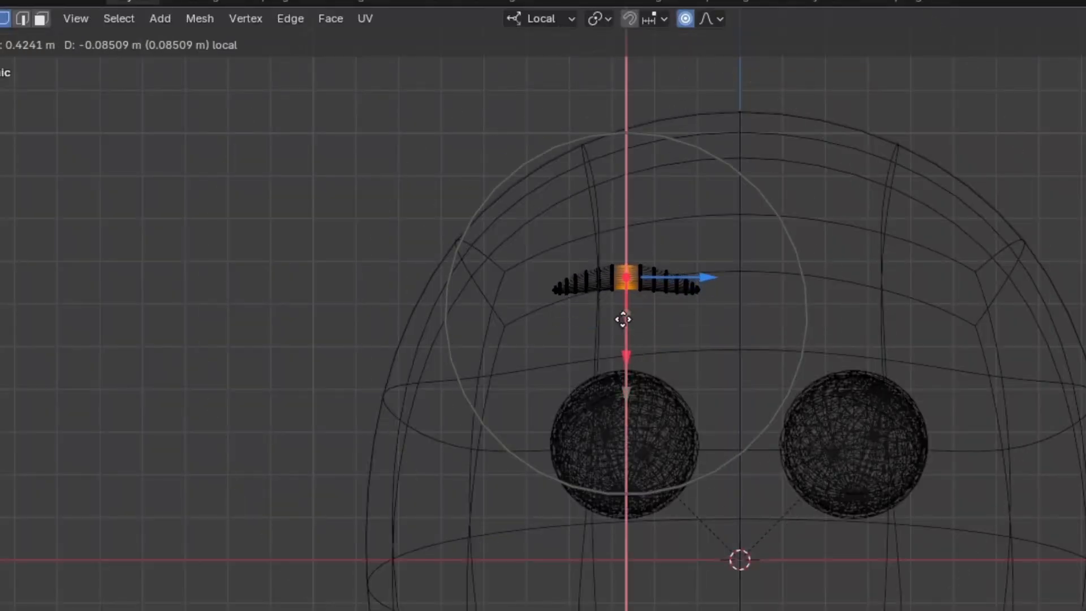
{"action": "scroll", "coordinate": [623, 342], "scroll_direction": "up", "scroll_amount": 2}
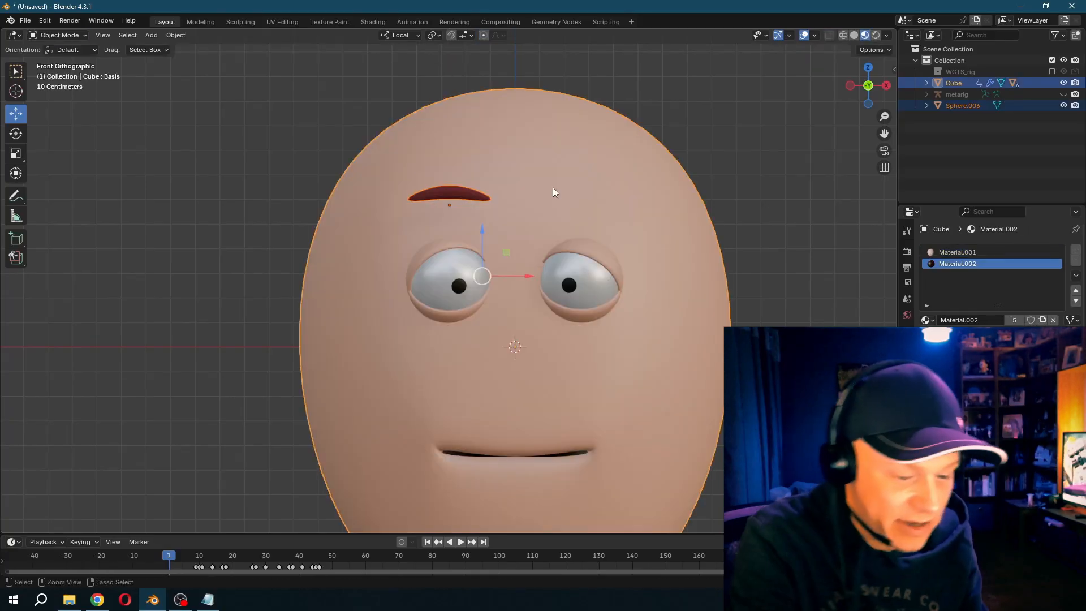
{"action": "key", "text": "ctrl+p"}
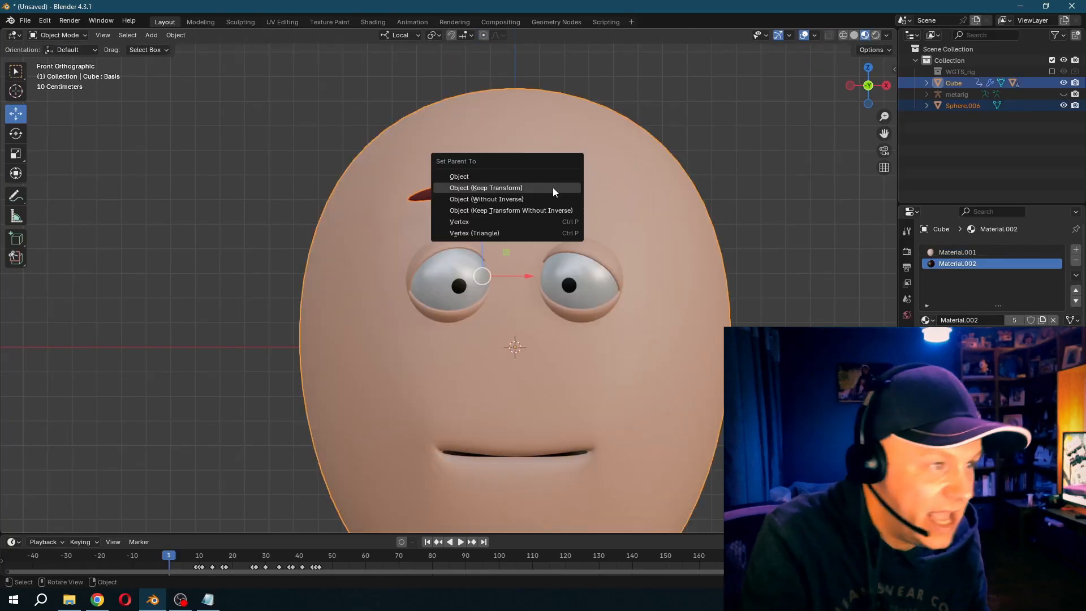
{"action": "left_click", "coordinate": [552, 188]}
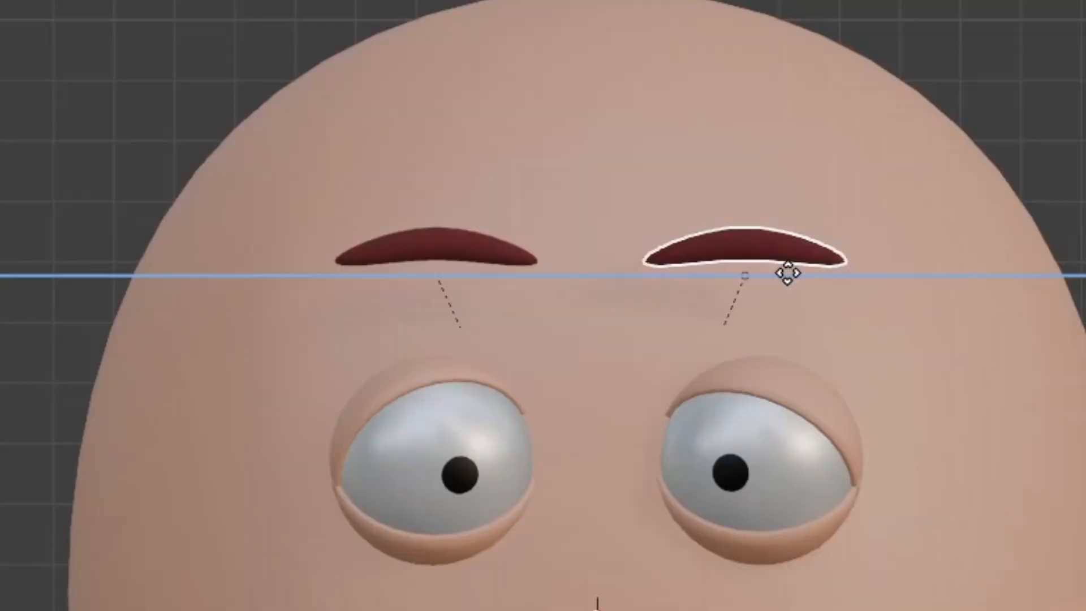
- Place the duplicate eyebrow above the character's left eye and tilt both eyebrows so their outer ends slope down
{"action": "key", "text": "r"}
{"action": "key", "text": "g"}
{"action": "left_click", "coordinate": [757, 256]}
{"action": "key", "text": "r"}
{"action": "left_click", "coordinate": [987, 357]}
{"action": "key", "text": "g"}
{"action": "left_click", "coordinate": [992, 388]}
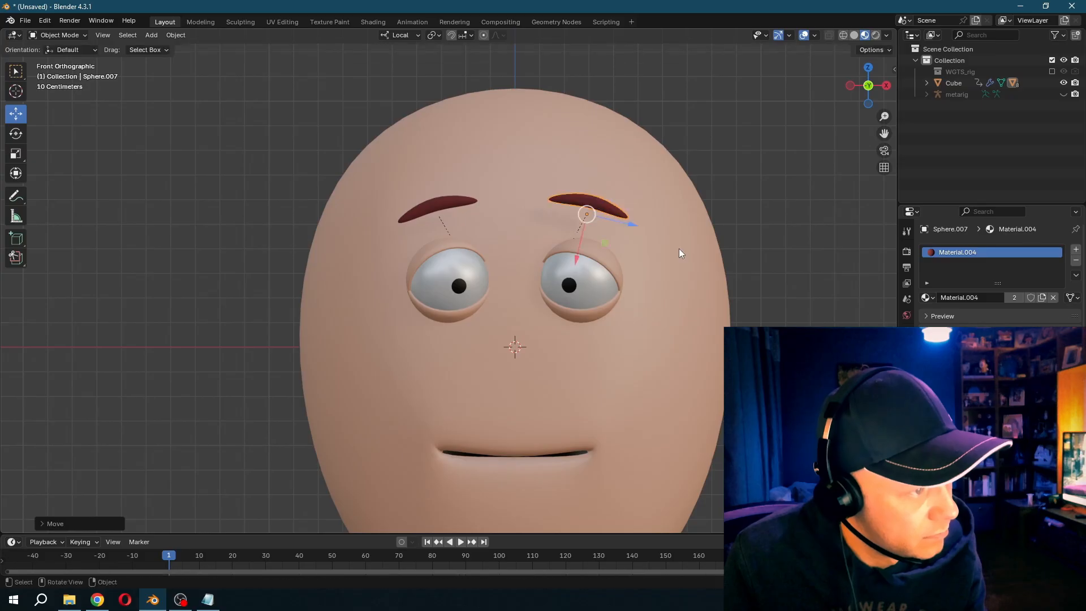
- Play the animation to check how the eyebrows follow the turning head, and stop it at frame 12
{"action": "key", "text": "space"}
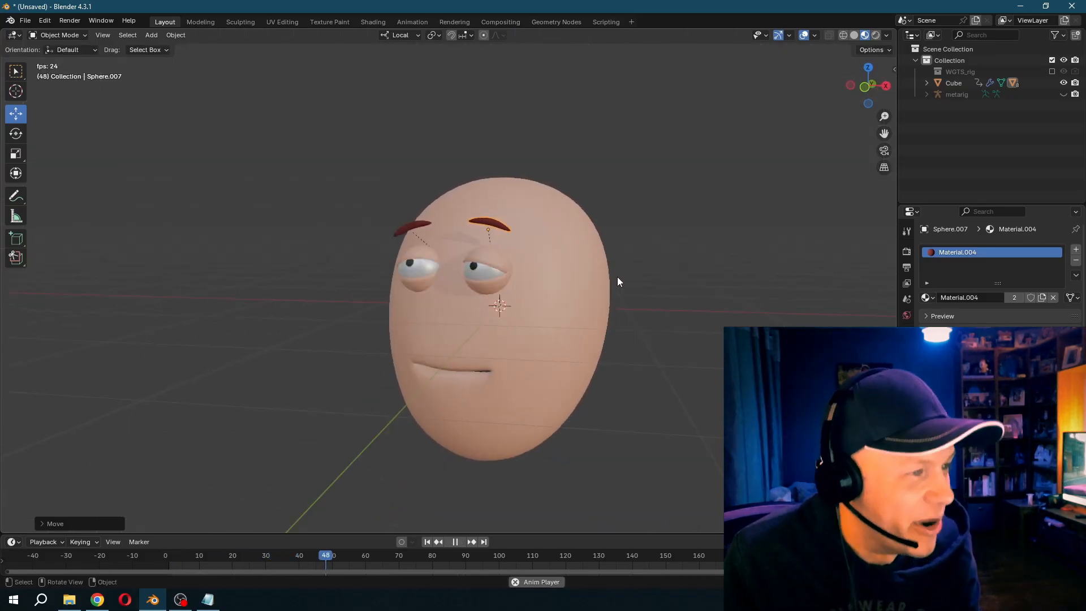
{"action": "key", "text": "Escape"}
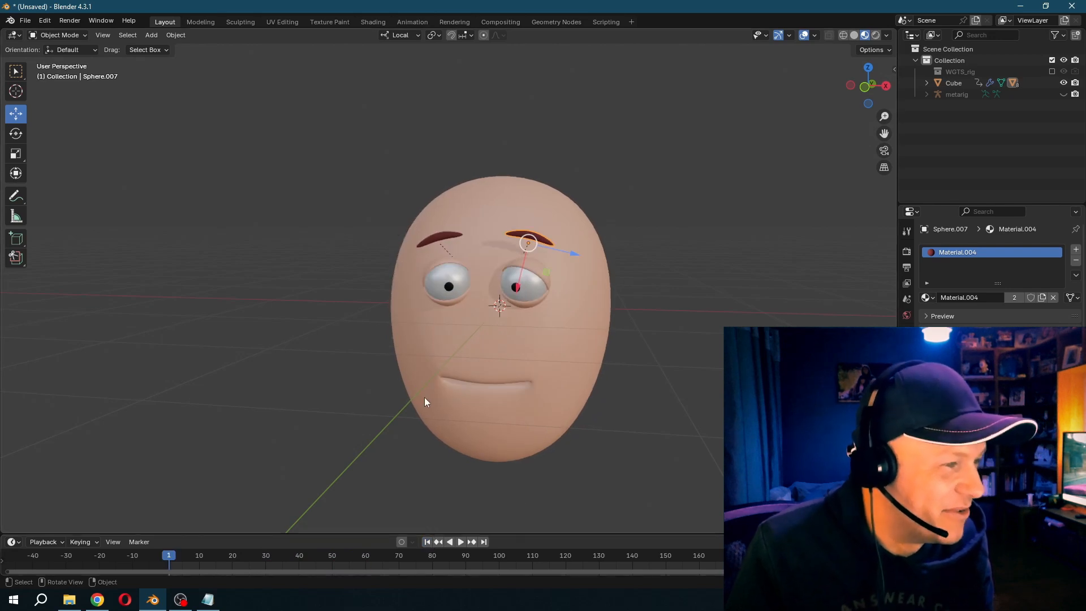
{"action": "key", "text": "space"}
{"action": "key", "text": "space"}
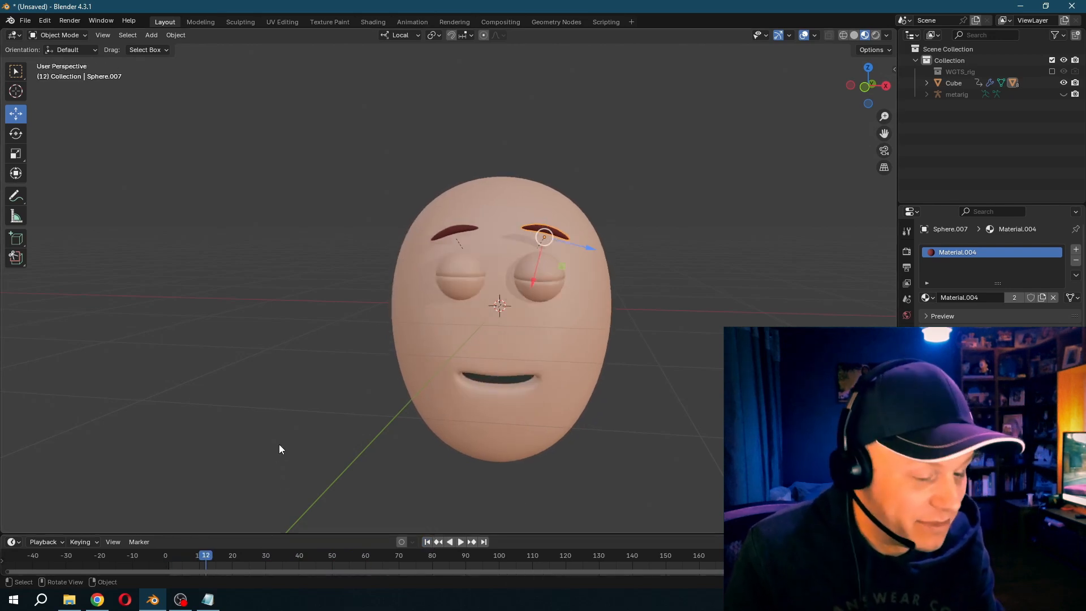
- Keyframe the eyebrows at frame 12, and rotate them into an angry frown keyframed at frame 17
{"action": "left_click", "coordinate": [453, 229]}
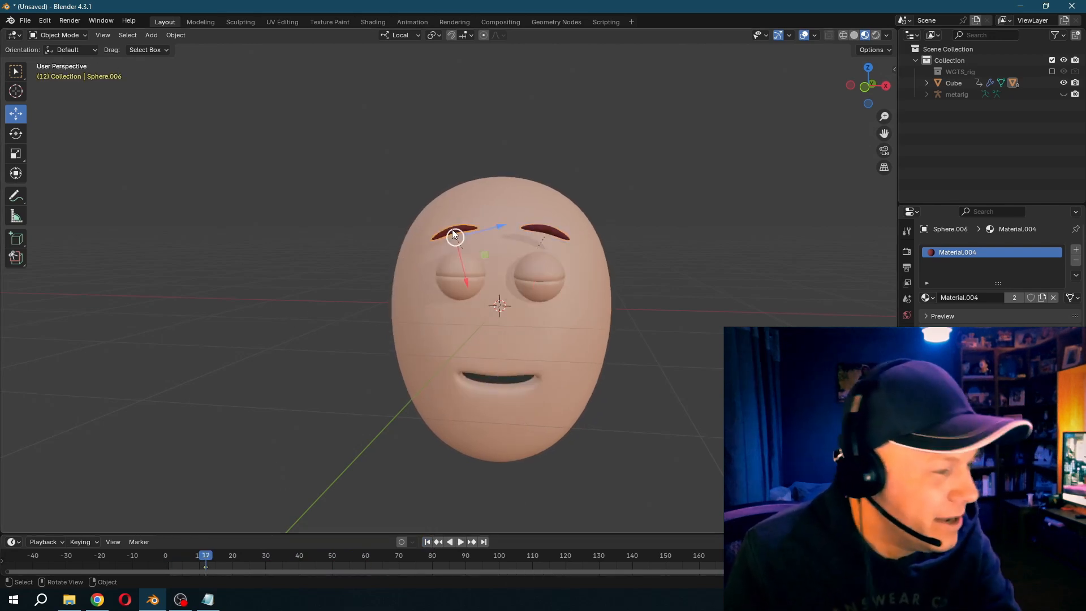
{"action": "key", "text": "Right"}
{"action": "key", "text": "Right"}
{"action": "key", "text": "Right"}
{"action": "key", "text": "Right"}
{"action": "key", "text": "Right"}
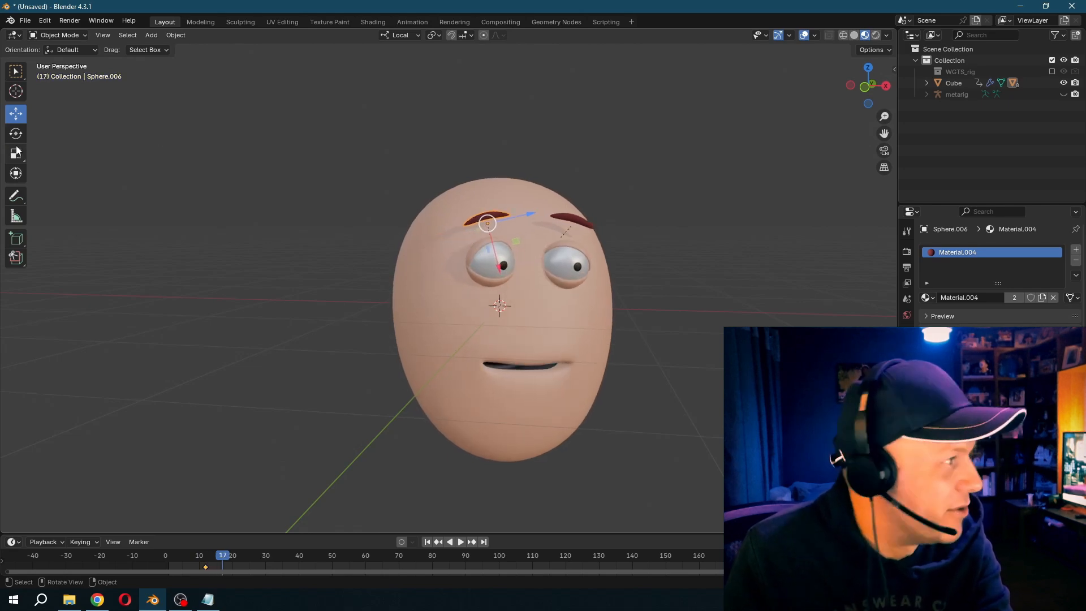
{"action": "left_click", "coordinate": [16, 134]}
{"action": "left_click_drag", "start_coordinate": [507, 261], "coordinate": [559, 265]}
{"action": "left_click", "coordinate": [572, 221]}
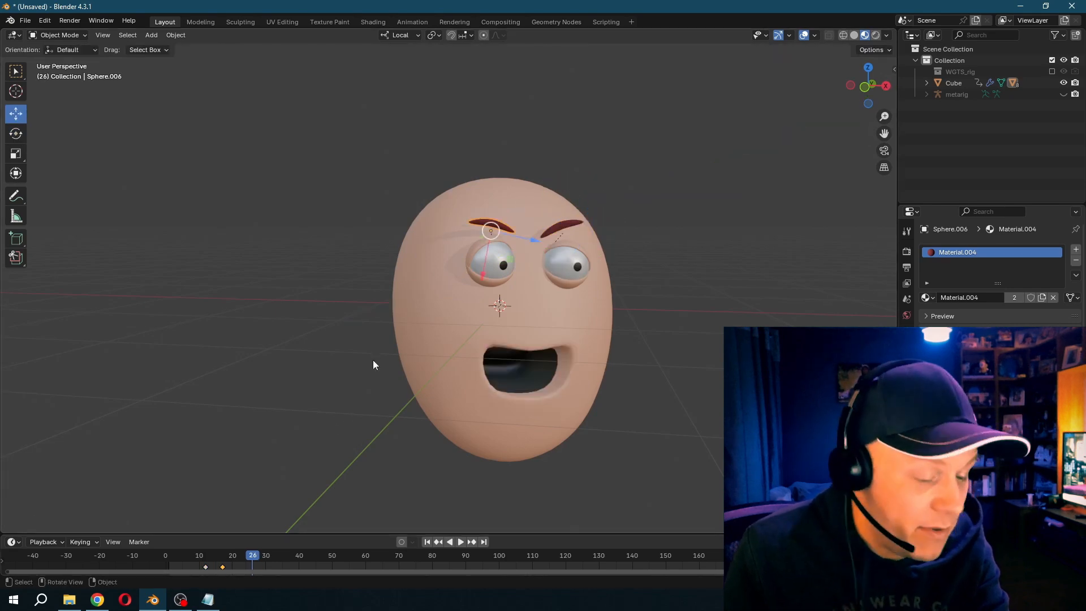
{"action": "key", "text": "i"}
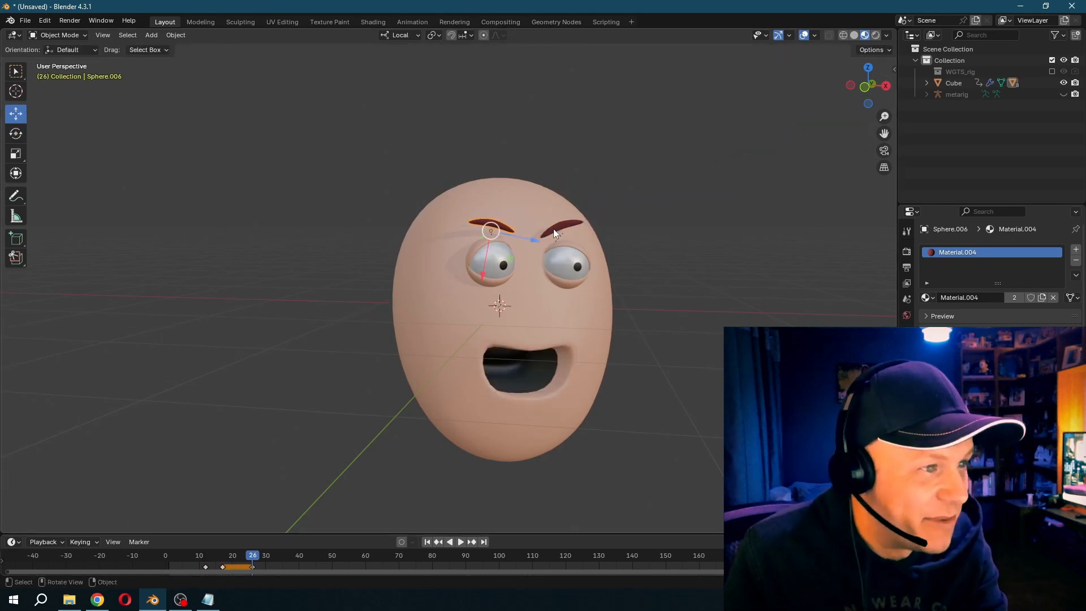
- Raise the eyebrow above the character's right eye past frame 26 and insert a keyframe for it
{"action": "key", "text": "Right"}
{"action": "key", "text": "Right"}
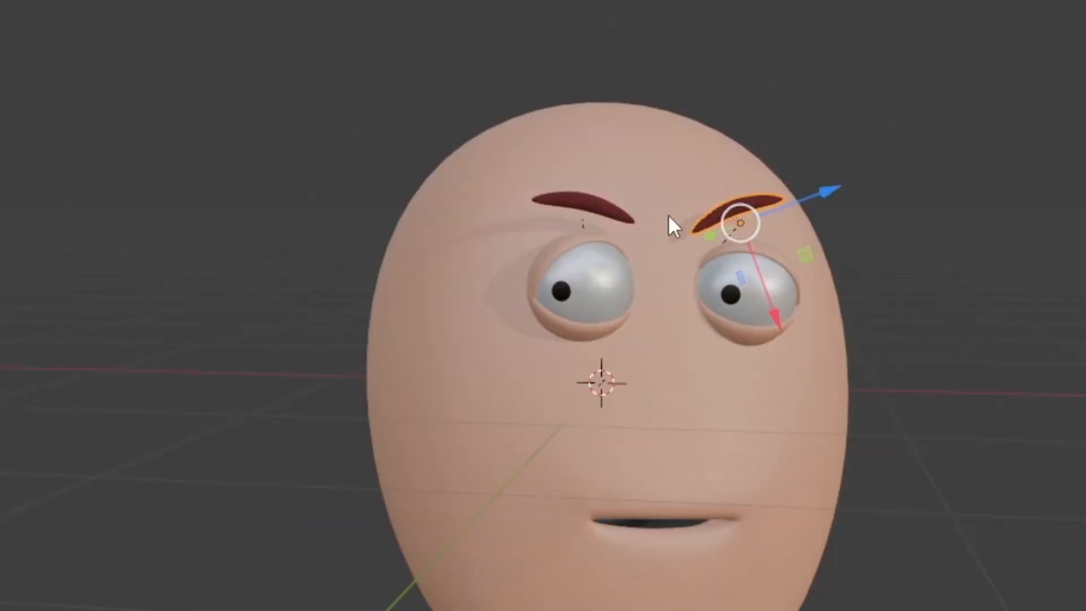
{"action": "left_click", "coordinate": [491, 226]}
{"action": "left_click_drag", "start_coordinate": [490, 258], "coordinate": [491, 246]}
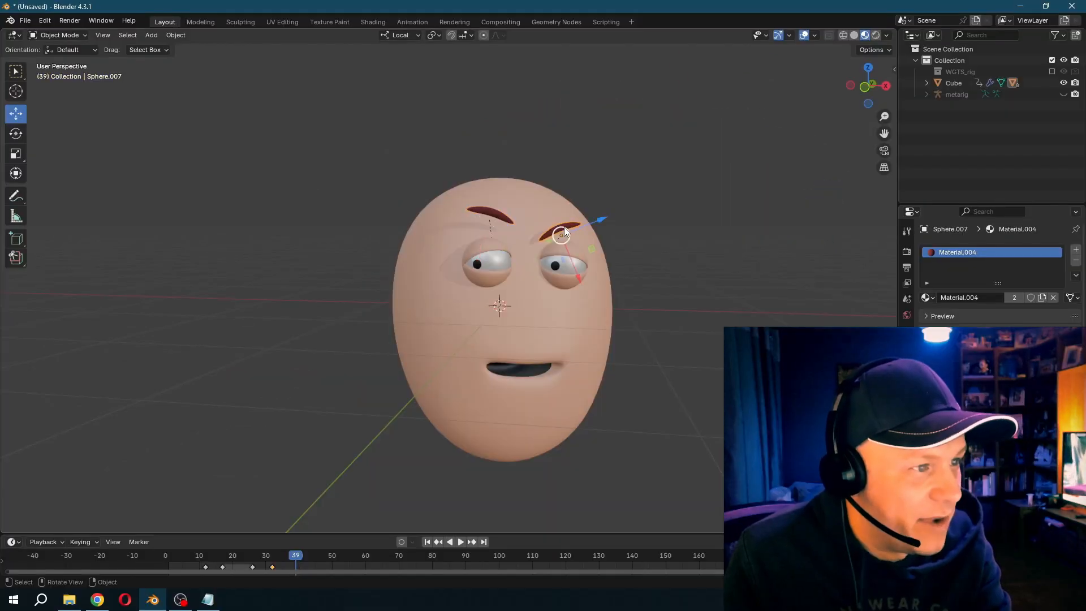
{"action": "key", "text": "i"}
- Advance to frame 46 and rotate both eyebrows out of the frown, with their outer ends sloping down
{"action": "key", "text": "Right"}
{"action": "key", "text": "Right"}
{"action": "key", "text": "Right"}
{"action": "key", "text": "Right"}
{"action": "key", "text": "Right"}
{"action": "key", "text": "Right"}
{"action": "key", "text": "Right"}
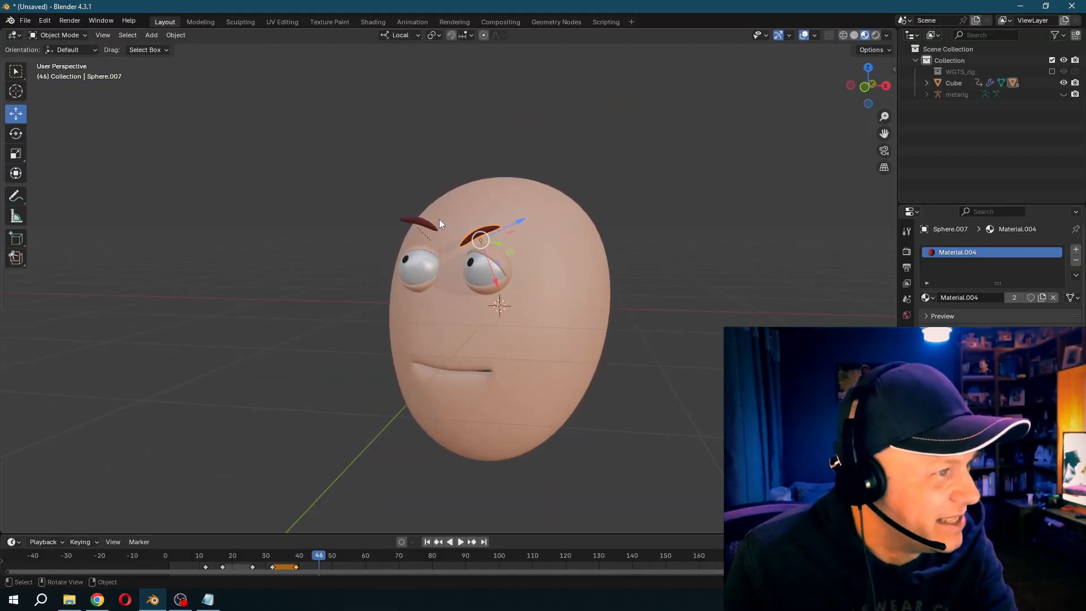
{"action": "left_click", "coordinate": [16, 134]}
{"action": "left_click_drag", "start_coordinate": [441, 269], "coordinate": [460, 233]}
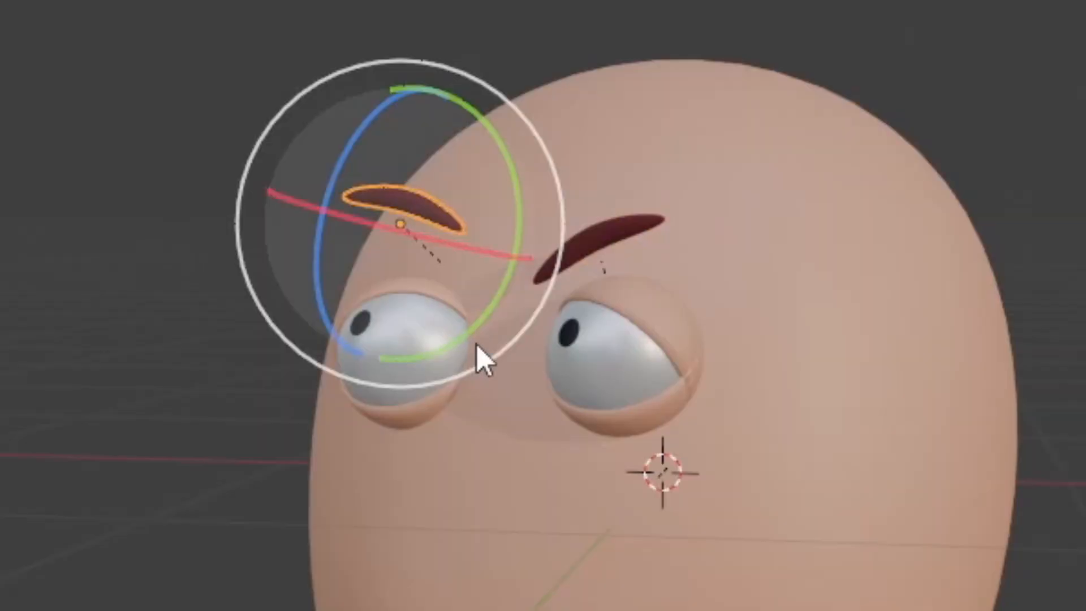
{"action": "left_click_drag", "start_coordinate": [538, 237], "coordinate": [537, 237]}
{"action": "left_click", "coordinate": [618, 254]}
{"action": "left_click_drag", "start_coordinate": [747, 267], "coordinate": [705, 354]}
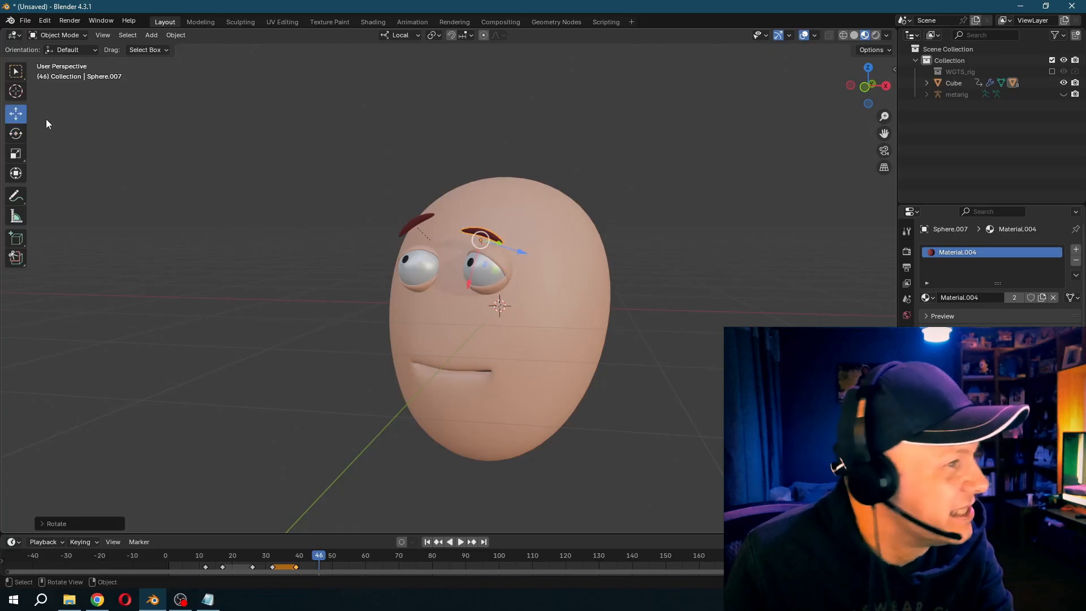
- Move the eyebrows higher on the forehead at frame 46 for a worried expression
{"action": "left_click_drag", "start_coordinate": [444, 238], "coordinate": [451, 238]}
{"action": "left_click", "coordinate": [499, 240]}
{"action": "left_click_drag", "start_coordinate": [500, 273], "coordinate": [529, 236]}
{"action": "left_click", "coordinate": [15, 136]}
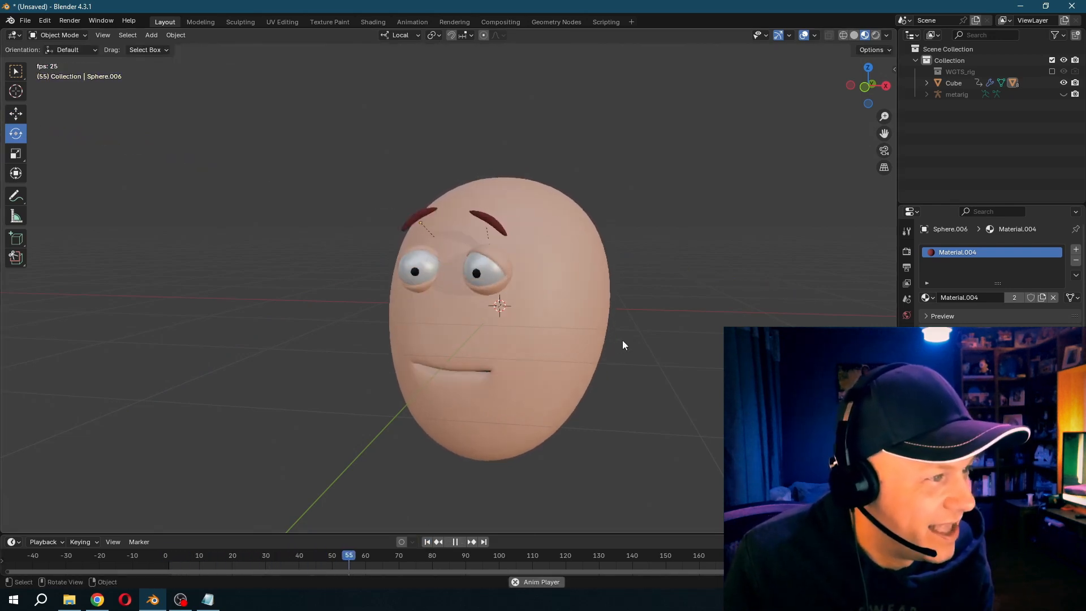
- Replay the animation several times from the first frame to examine the eyebrow movement
{"action": "left_click", "coordinate": [428, 542]}
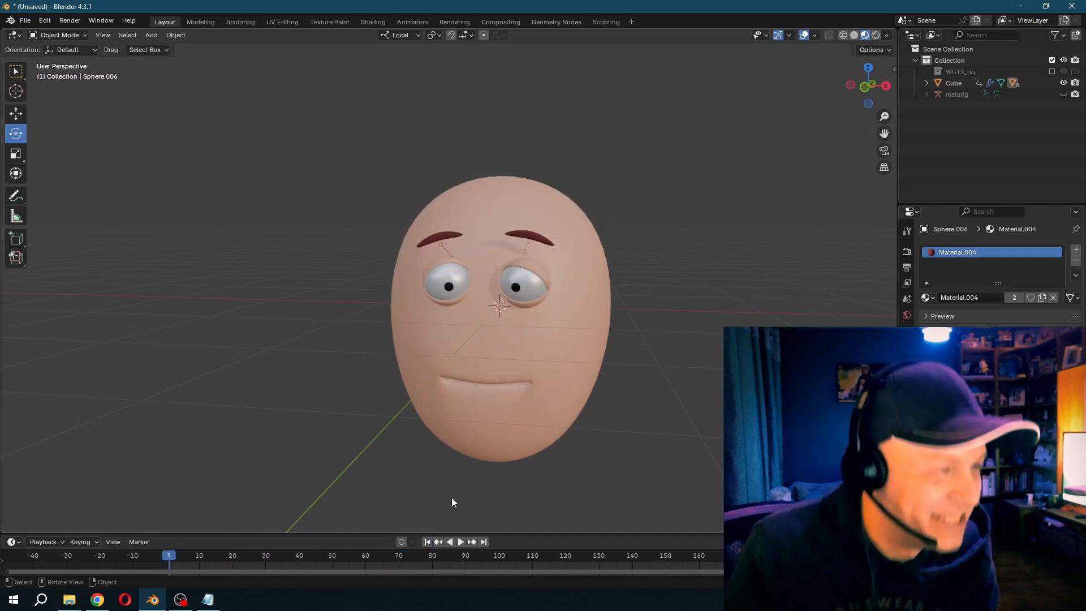
{"action": "key", "text": "space"}
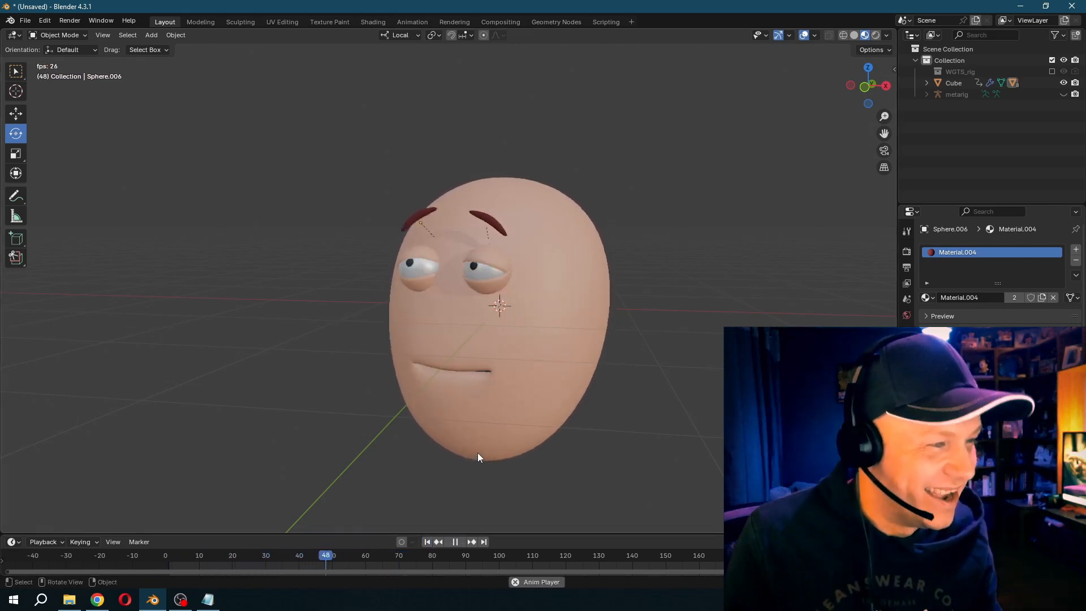
{"action": "key", "text": "space"}
{"action": "left_click", "coordinate": [429, 542]}
{"action": "key", "text": "space"}
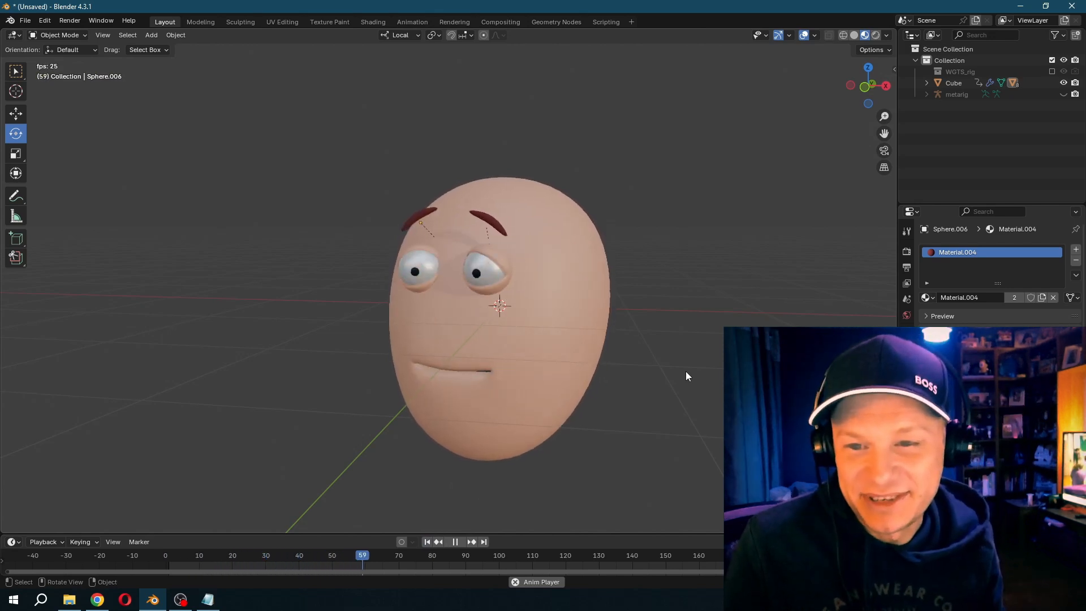
{"action": "left_click", "coordinate": [428, 542]}
{"action": "key", "text": "space"}
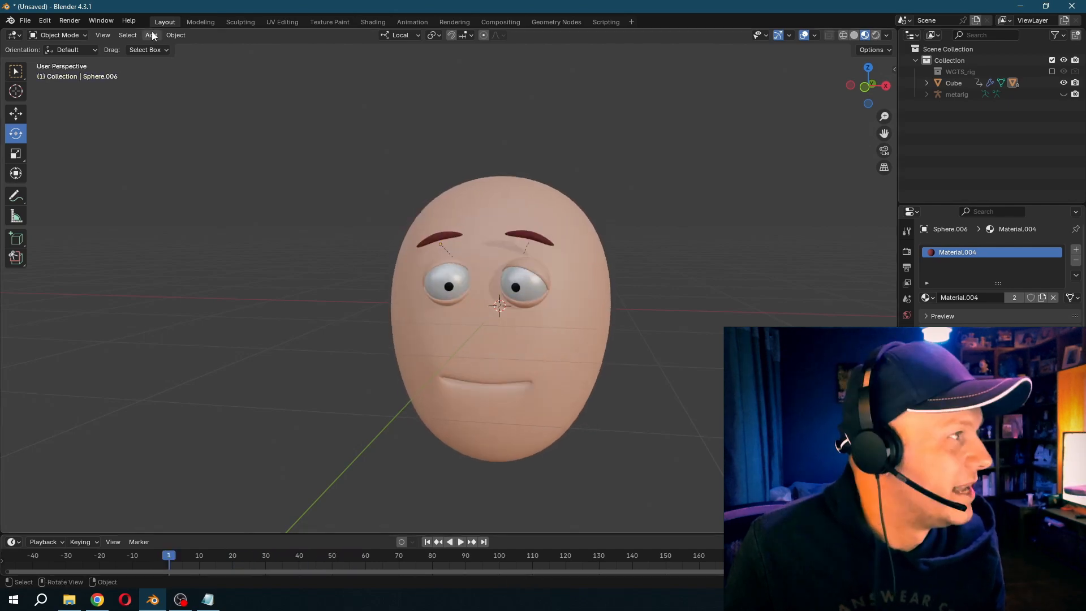
- Add a UV sphere and position it beneath the head as a blue body
{"action": "left_click", "coordinate": [150, 36]}
{"action": "mouse_move", "coordinate": [159, 48]}
{"action": "left_click", "coordinate": [267, 82]}
{"action": "left_click_drag", "start_coordinate": [501, 273], "coordinate": [525, 477]}
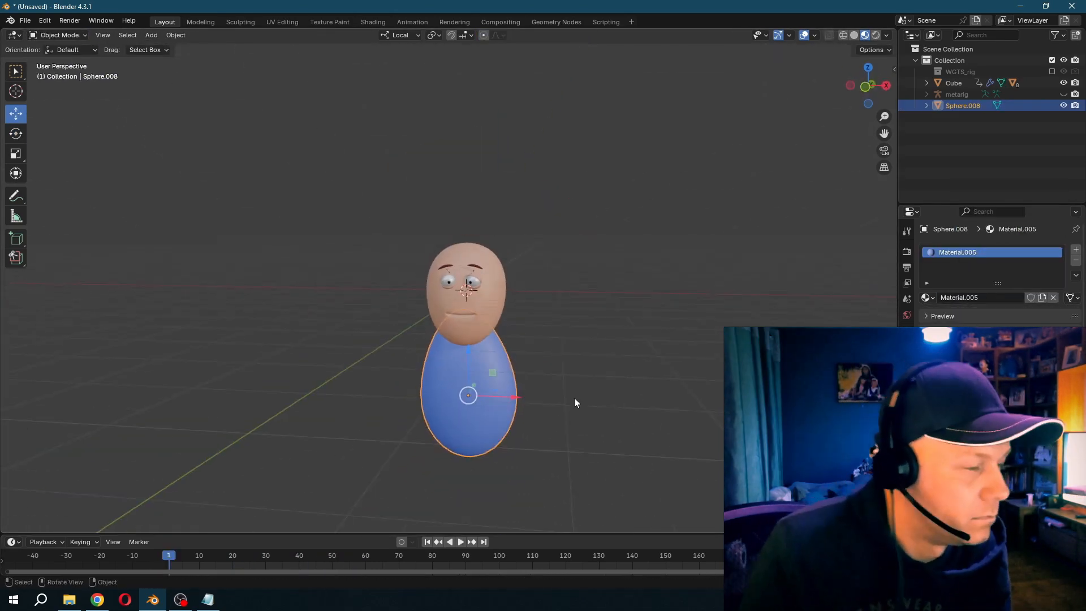
- Select the head together with the blue body and parent the head to the body
{"action": "left_click", "coordinate": [484, 323], "text": "shift"}
{"action": "left_click", "coordinate": [485, 357], "text": "shift"}
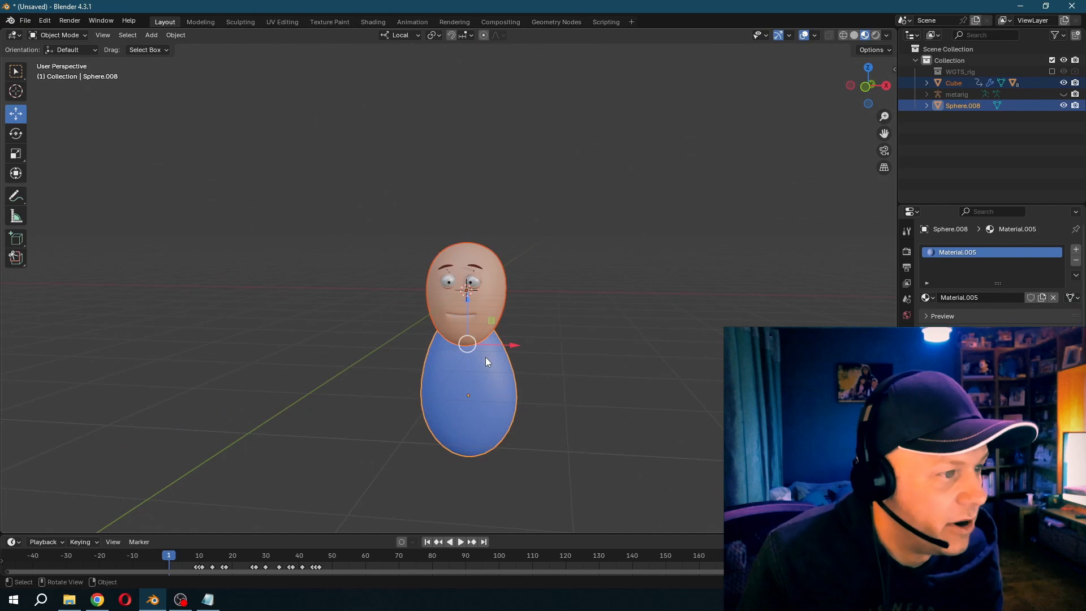
{"action": "key", "text": "ctrl+p"}
{"action": "left_click", "coordinate": [487, 358]}
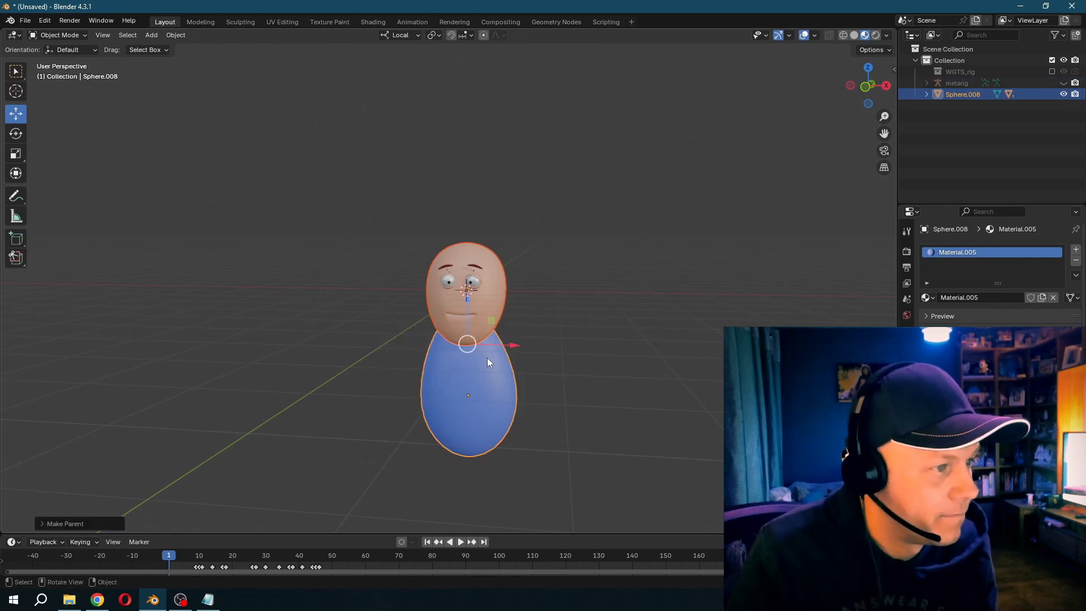
- Scrub to frame 50, rotate the body for its keyframed tilt, and deselect everything
{"action": "scroll", "coordinate": [490, 355], "scroll_direction": "up", "scroll_amount": 5}
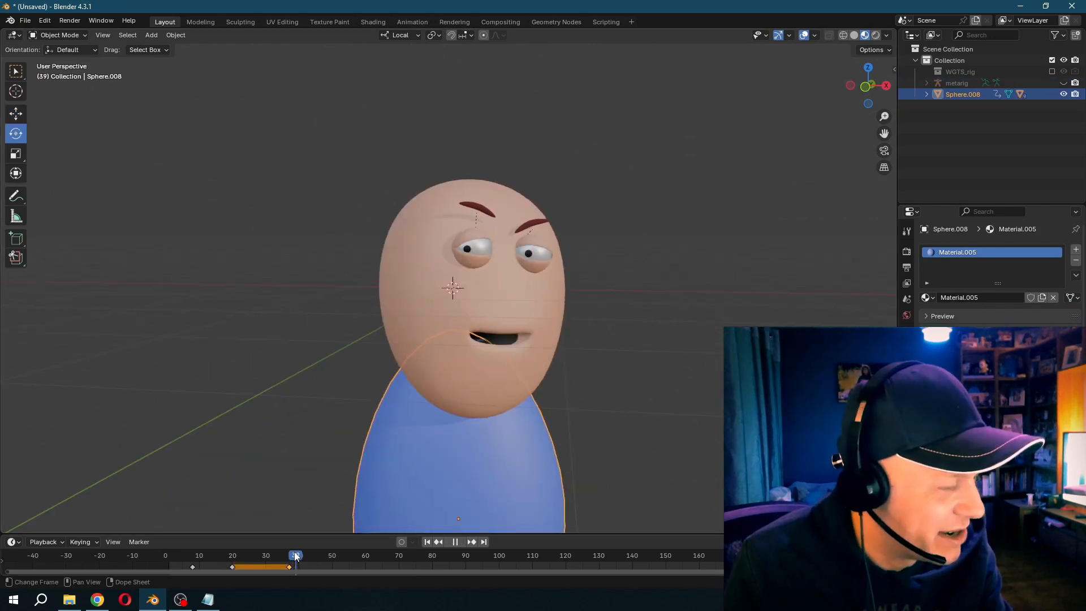
{"action": "left_click_drag", "start_coordinate": [295, 557], "coordinate": [320, 557]}
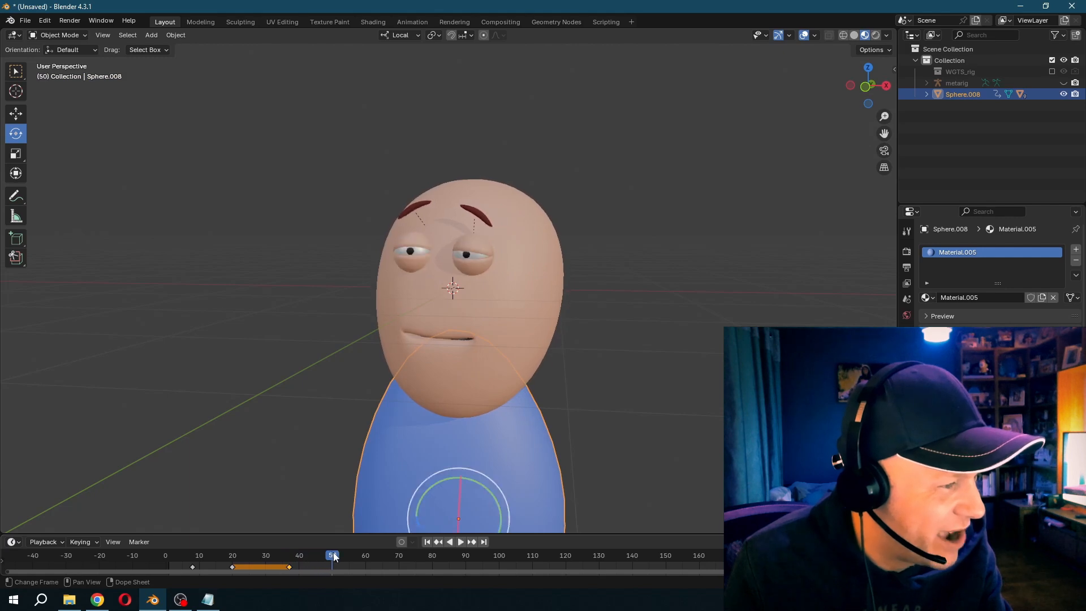
{"action": "left_click_drag", "start_coordinate": [490, 490], "coordinate": [460, 493]}
{"action": "key", "text": "alt+a"}
- Replay the character's animation repeatedly from around frame 9 to examine the body, face and talking movement together
{"action": "left_click", "coordinate": [197, 558]}
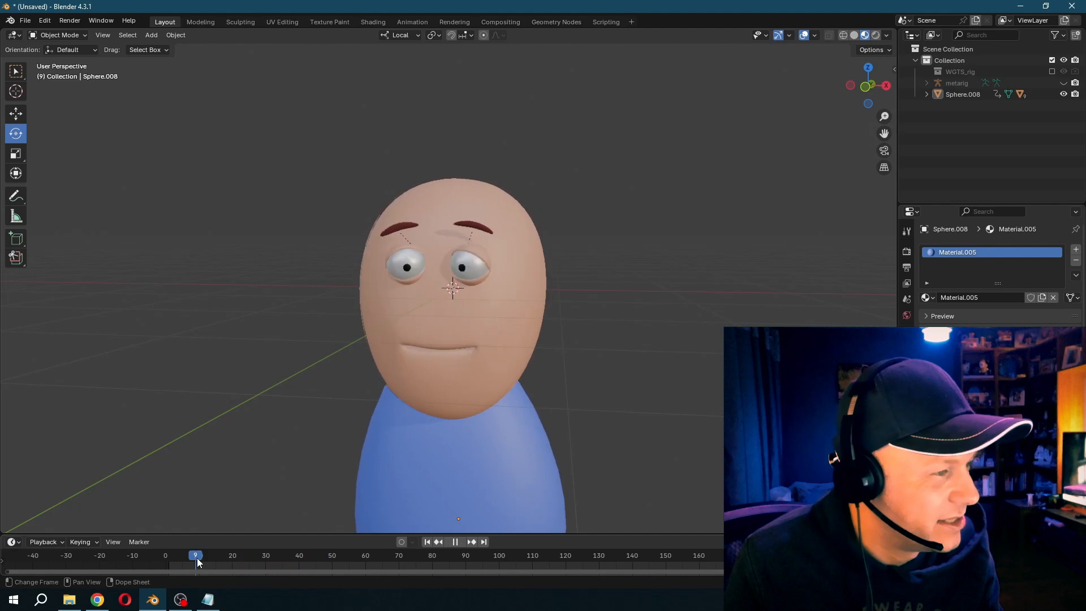
{"action": "key", "text": "space"}
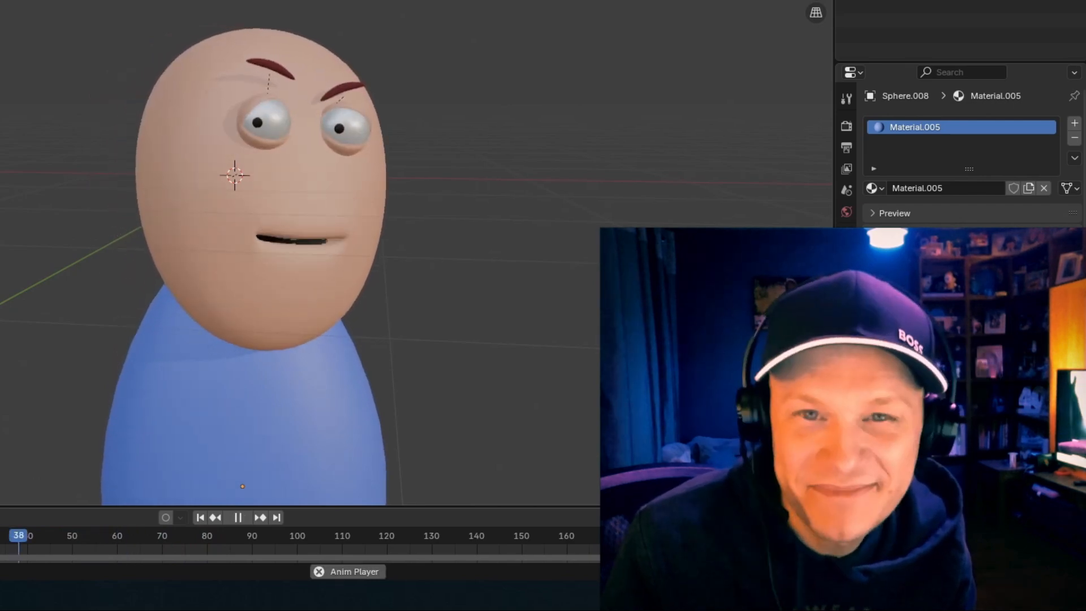
{"action": "key", "text": "space"}
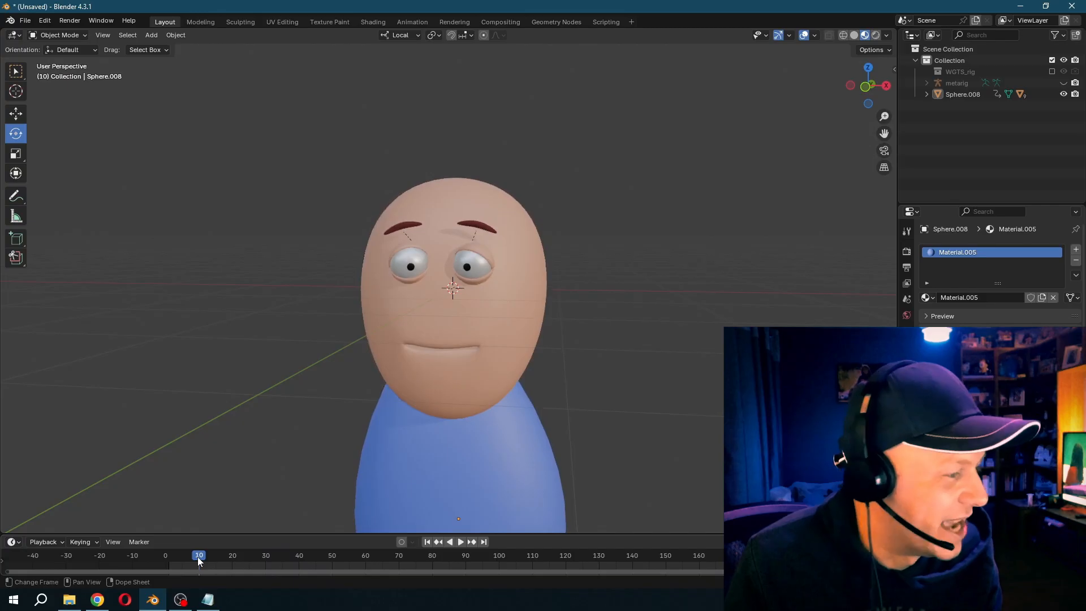
{"action": "key", "text": "space"}
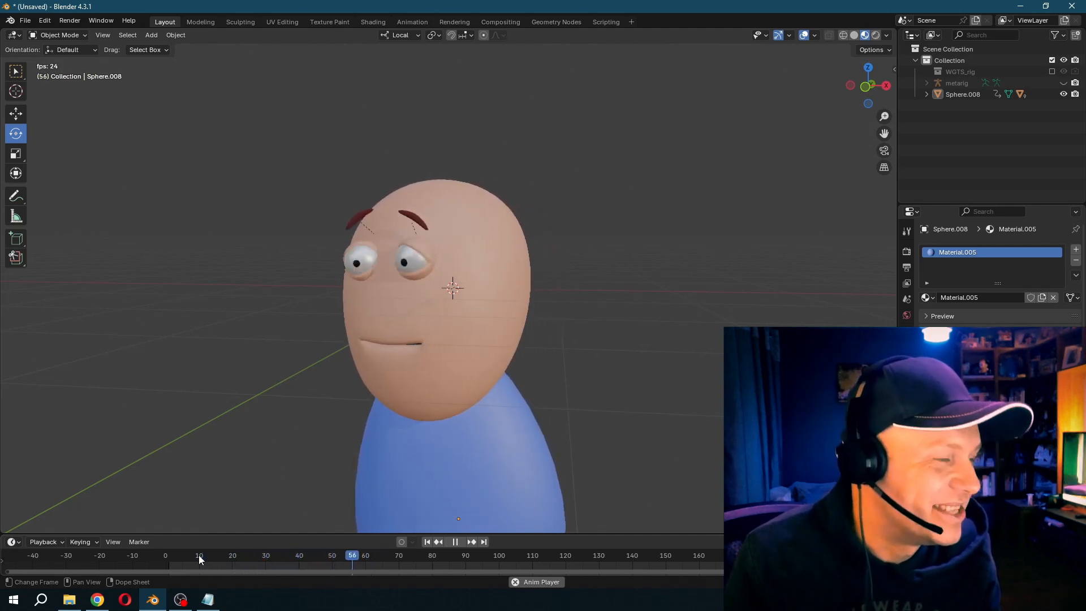
{"action": "key", "text": "space"}
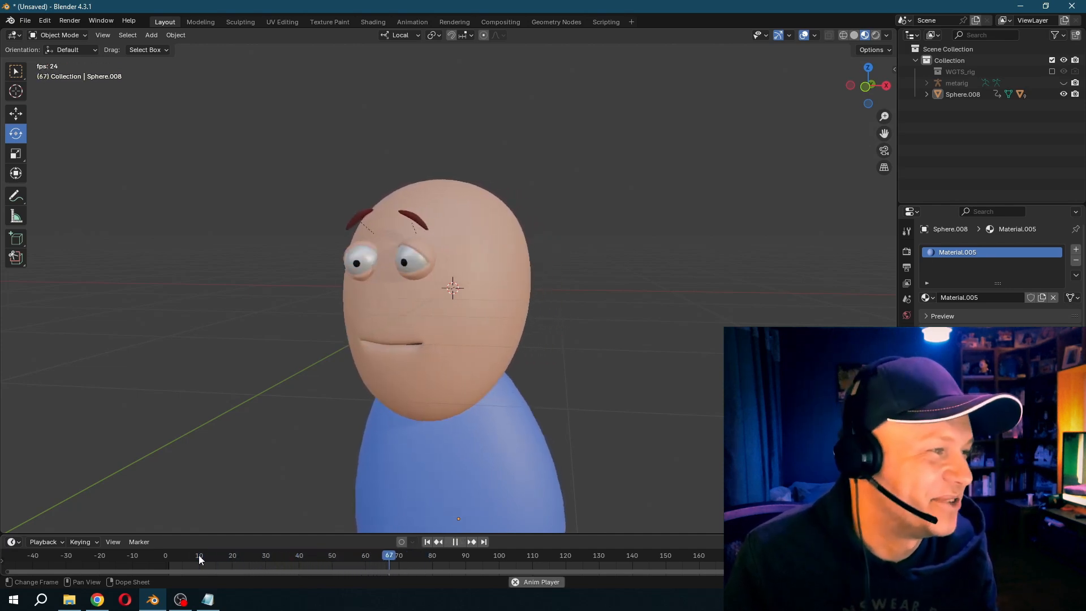
{"action": "left_click", "coordinate": [199, 561]}
{"action": "left_click", "coordinate": [199, 560]}
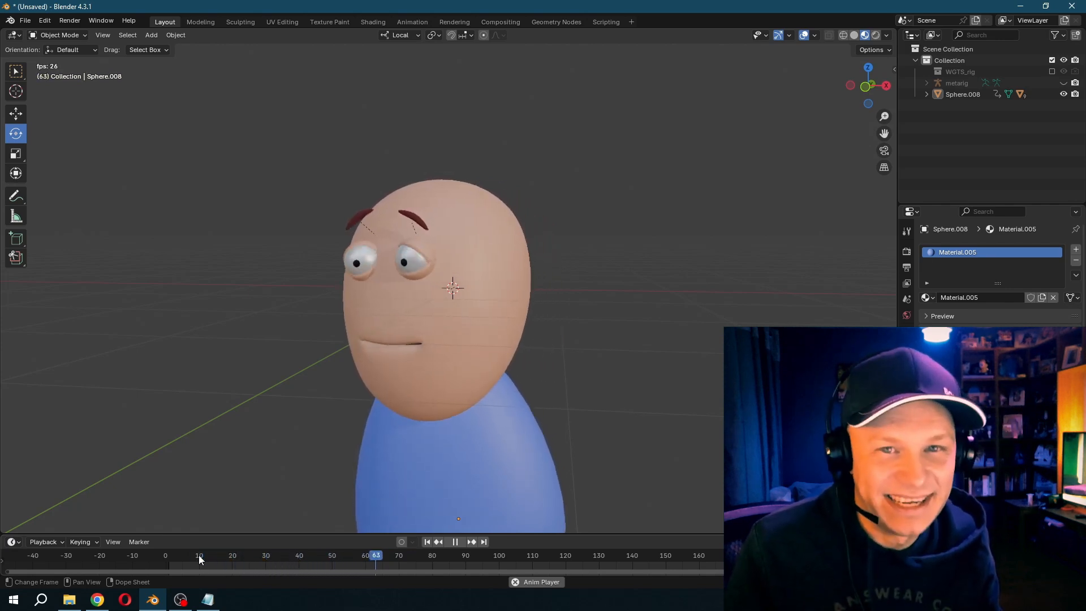
{"action": "left_click", "coordinate": [199, 559]}
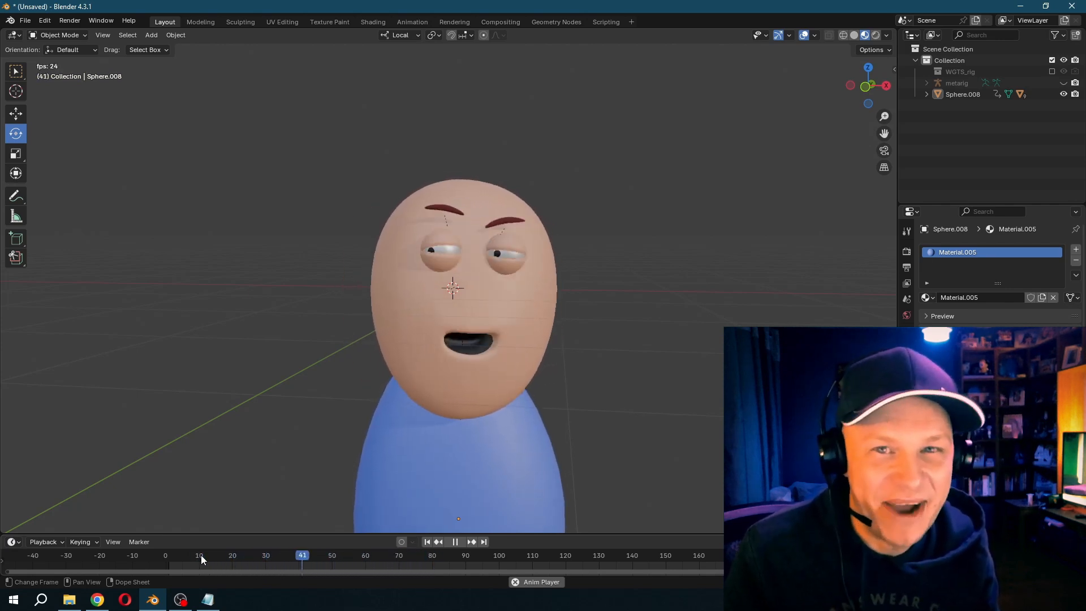
{"action": "key", "text": "space"}
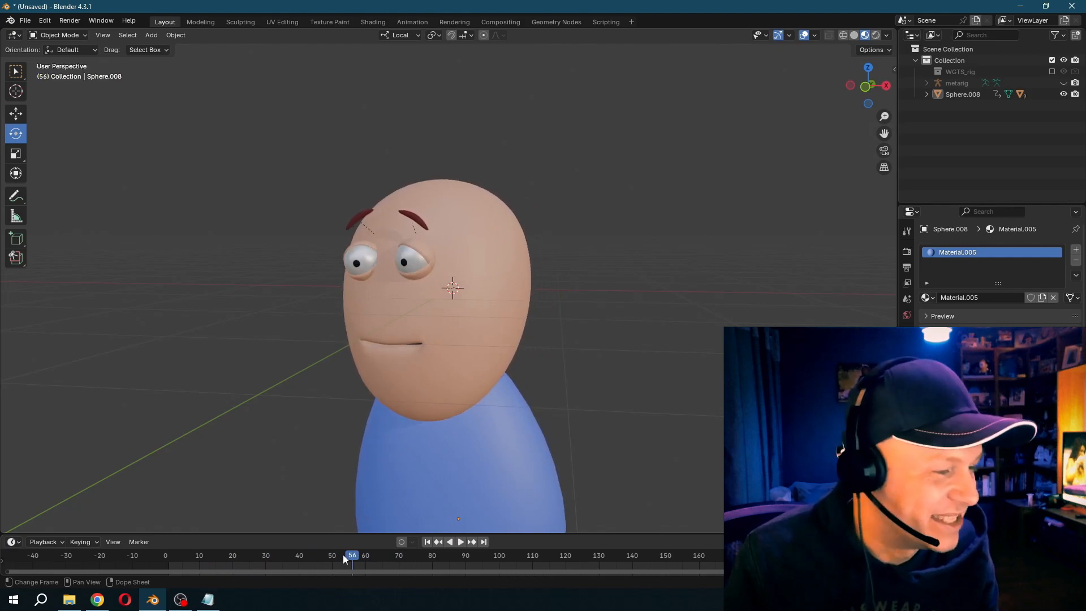
{"action": "left_click", "coordinate": [427, 542]}
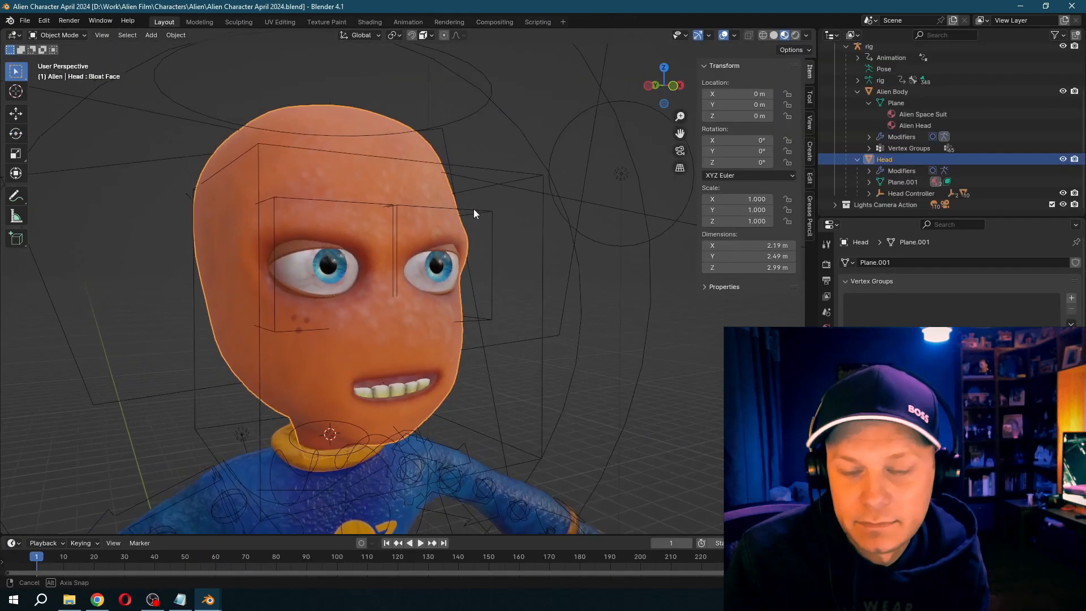
- Switch to the Alien Character April 2024 file and try rotating the alien's right eyelid and right eyeball
{"action": "middle_click_drag", "start_coordinate": [474, 209], "coordinate": [332, 294]}
{"action": "left_click", "coordinate": [337, 317]}
{"action": "left_click", "coordinate": [269, 276]}
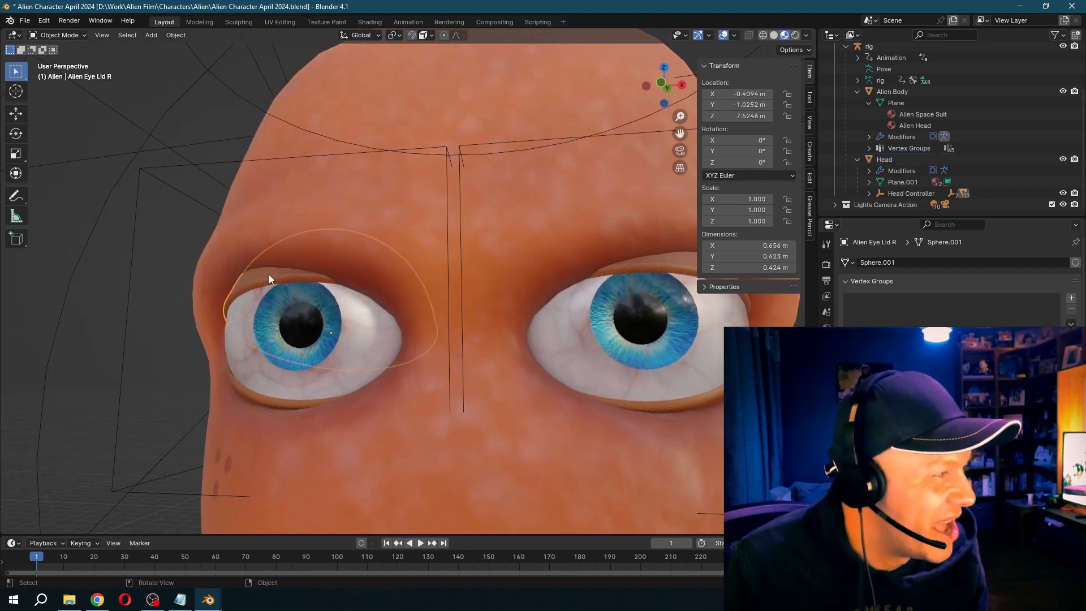
{"action": "left_click_drag", "start_coordinate": [318, 299], "coordinate": [287, 401]}
{"action": "key", "text": "ctrl+z"}
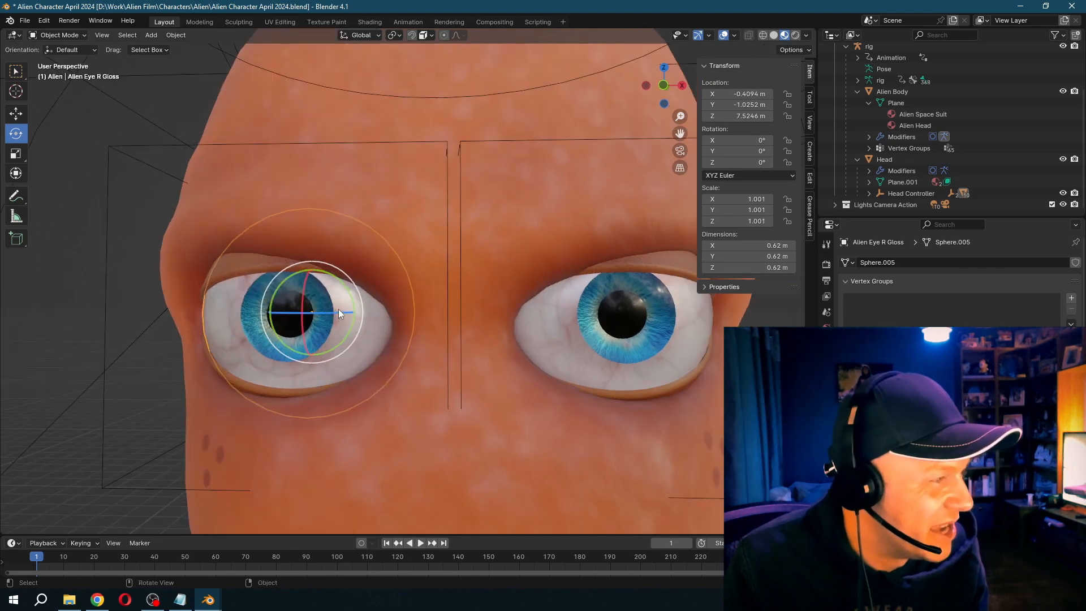
{"action": "left_click_drag", "start_coordinate": [339, 308], "coordinate": [321, 290]}
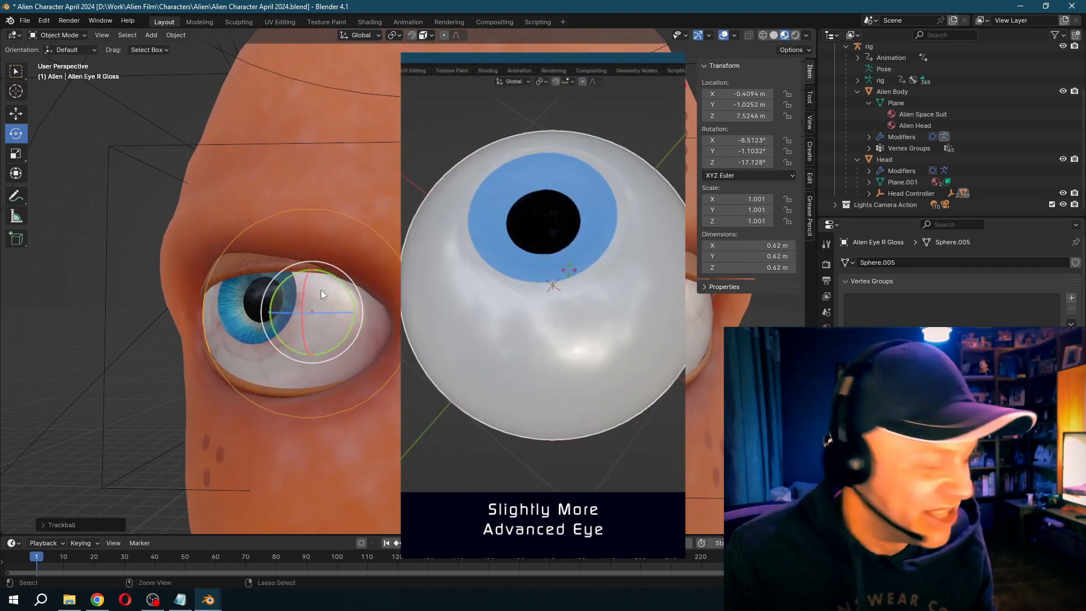
{"action": "key", "text": "ctrl+z"}
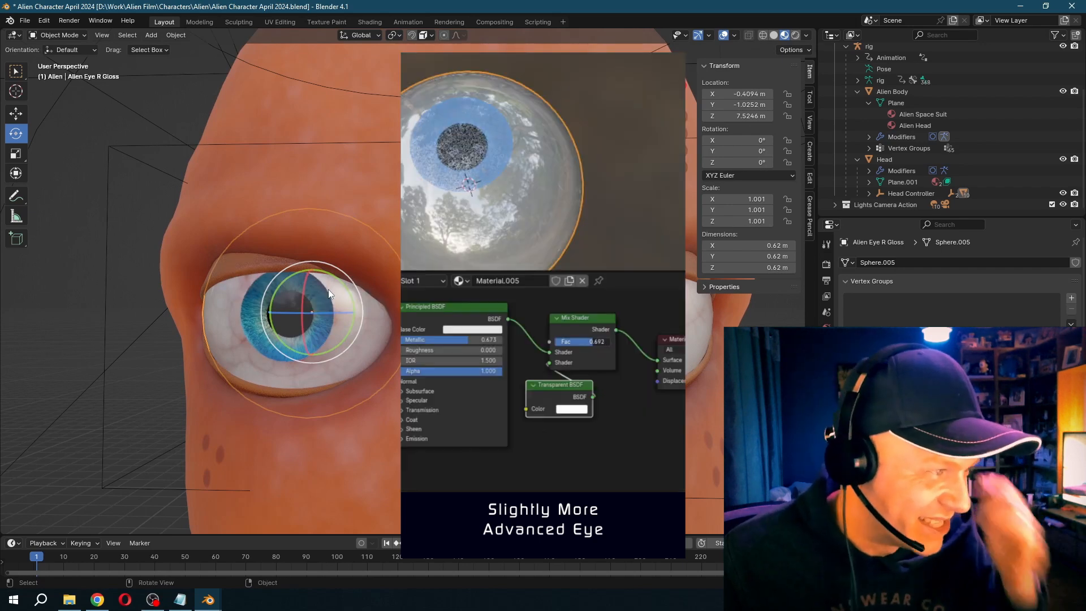
- Select the alien's head and examine its facial shape keys, including Bloat Face and Eyebrow Raise, from several angles
{"action": "scroll", "coordinate": [331, 291], "scroll_direction": "down", "scroll_amount": 3}
{"action": "middle_click_drag", "start_coordinate": [338, 295], "coordinate": [344, 236], "text": "shift"}
{"action": "left_click", "coordinate": [404, 311]}
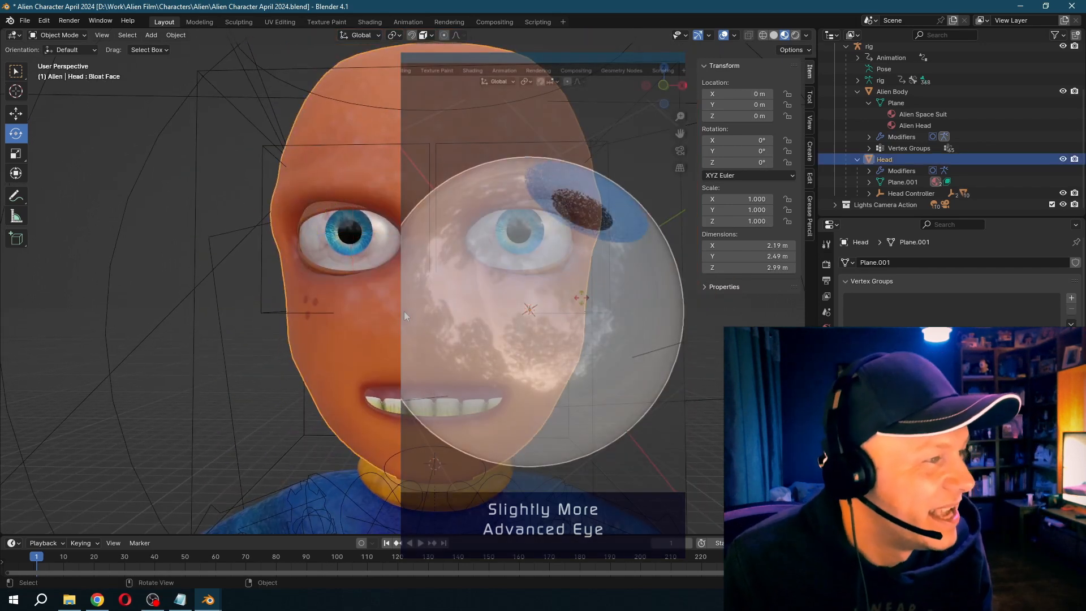
{"action": "middle_click_drag", "start_coordinate": [494, 326], "coordinate": [459, 305]}
{"action": "left_click", "coordinate": [877, 381]}
{"action": "mouse_move", "coordinate": [1023, 323]}
{"action": "left_mouse_down"}
{"action": "mouse_move", "coordinate": [815, 323]}
{"action": "mouse_move", "coordinate": [1023, 323]}
{"action": "left_mouse_up"}
{"action": "left_click", "coordinate": [718, 155]}
{"action": "scroll", "coordinate": [792, 200], "scroll_direction": "down", "scroll_amount": 8}
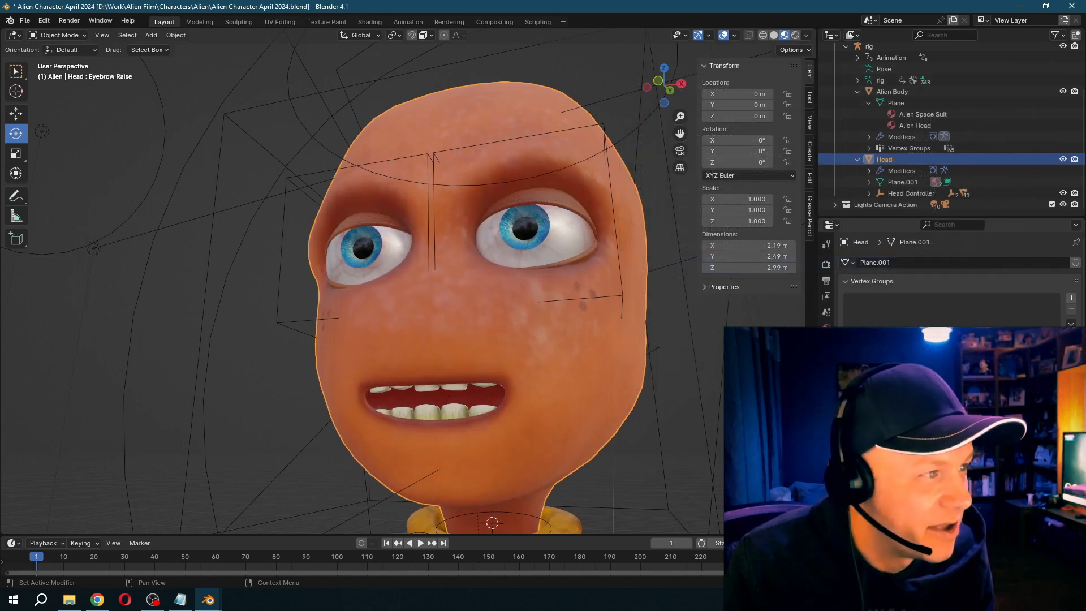
{"action": "middle_click_drag", "start_coordinate": [597, 293], "coordinate": [623, 309]}
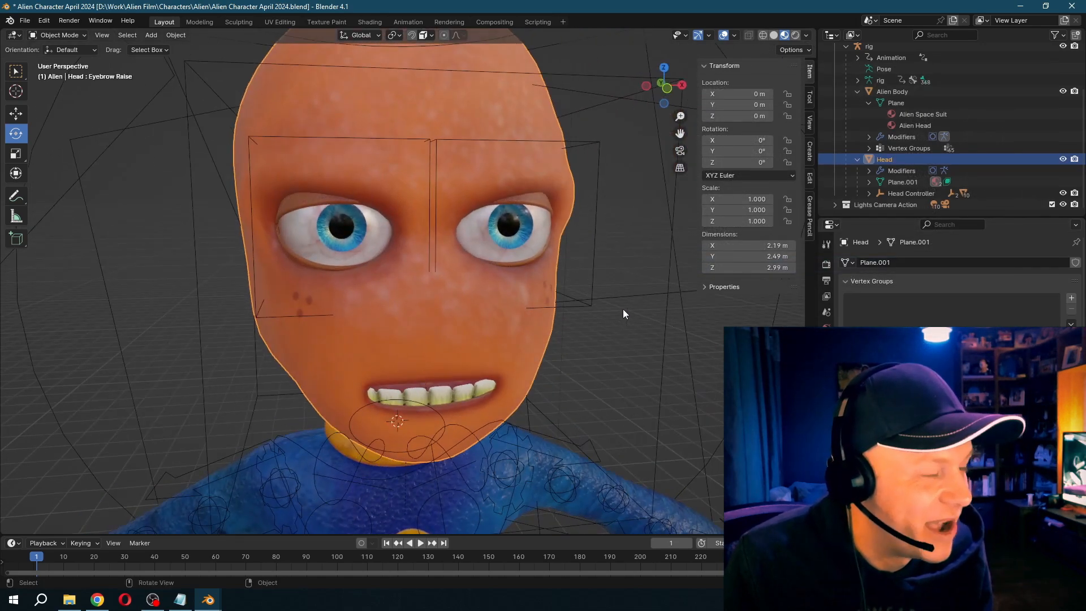
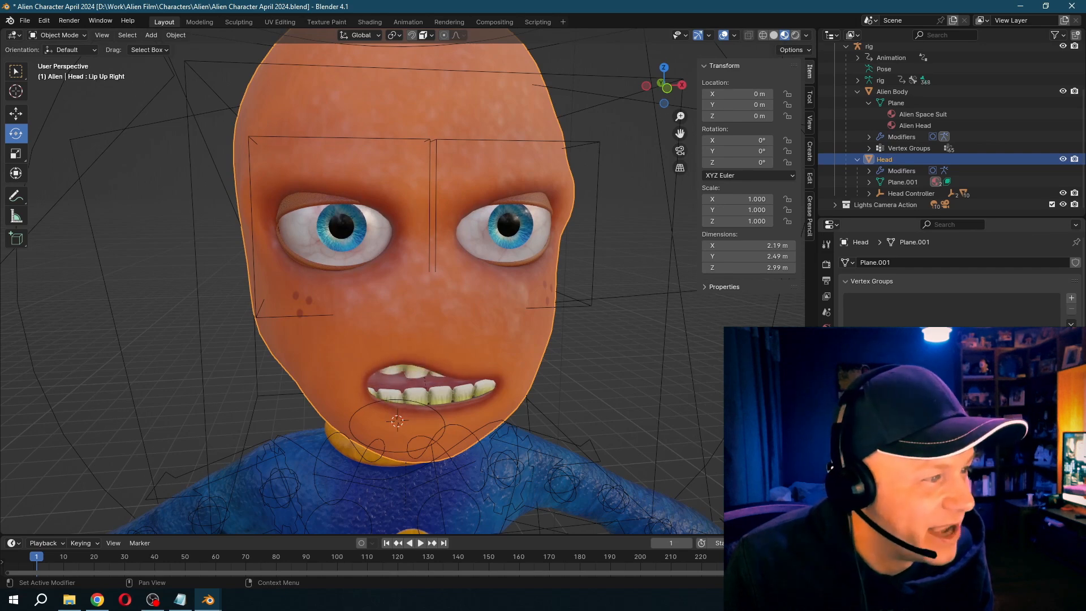
- Examine the alien head's mouth and Bloat Face shapes from several angles
{"action": "middle_click_drag", "start_coordinate": [589, 334], "coordinate": [549, 306]}
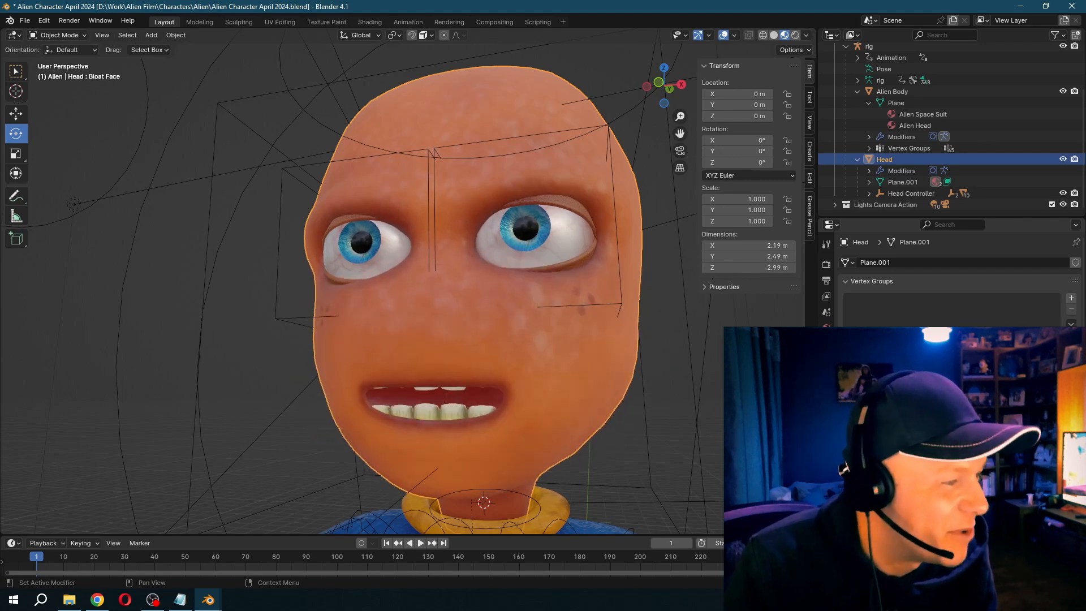
{"action": "middle_click_drag", "start_coordinate": [430, 374], "coordinate": [396, 341]}
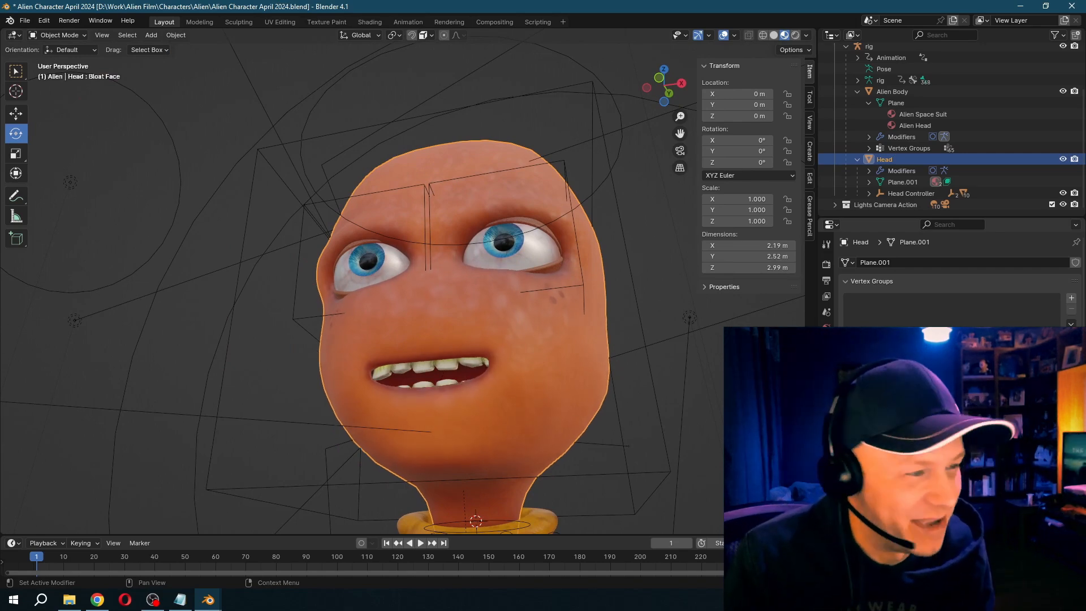
{"action": "middle_click_drag", "start_coordinate": [607, 373], "coordinate": [510, 320]}
- Select the alien's upper teeth and try moving them along the Z axis
{"action": "scroll", "coordinate": [579, 427], "scroll_direction": "up", "scroll_amount": 4}
{"action": "left_click", "coordinate": [396, 353]}
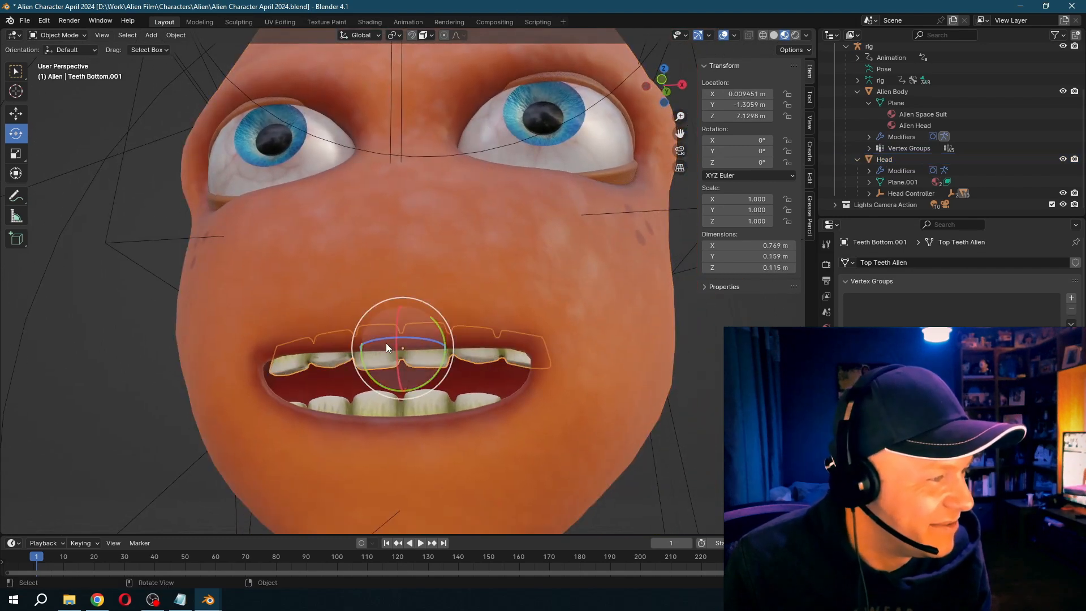
{"action": "left_click", "coordinate": [548, 298]}
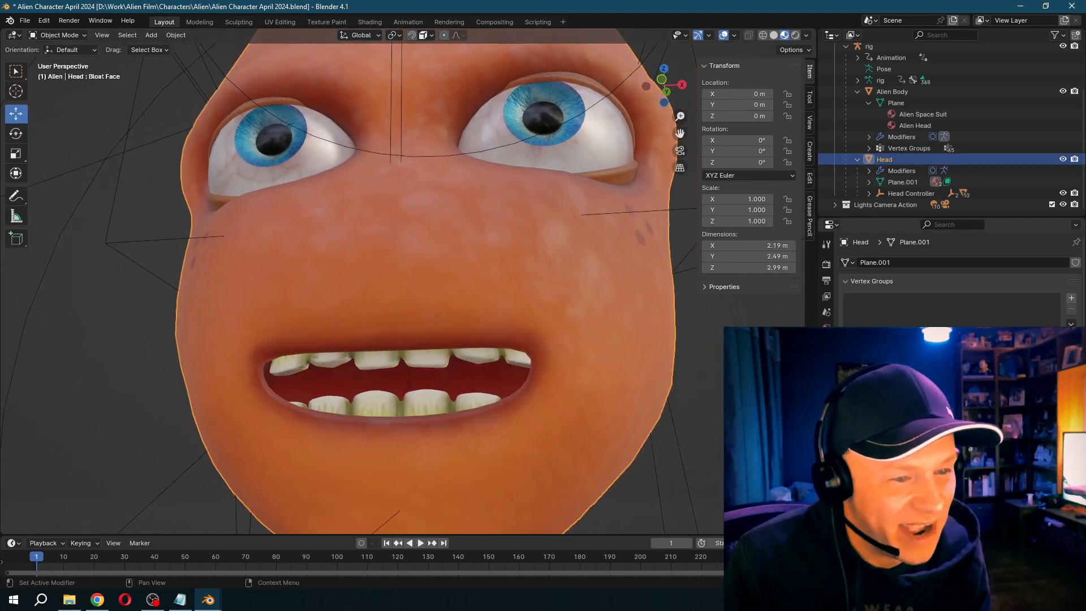
{"action": "left_click", "coordinate": [399, 366]}
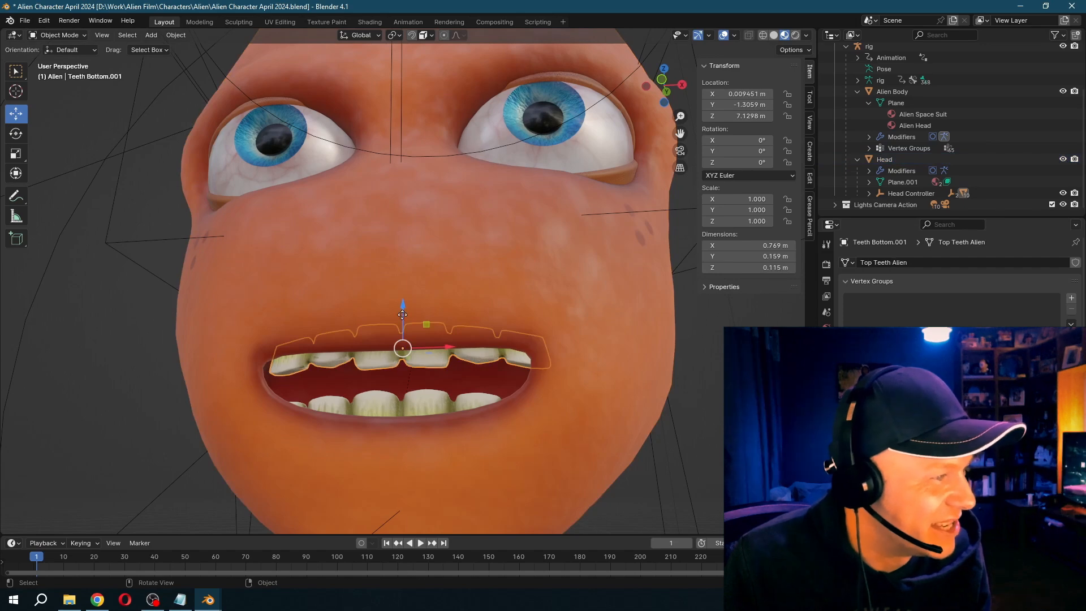
{"action": "key", "text": "g"}
{"action": "key", "text": "z"}
{"action": "left_click", "coordinate": [451, 305]}
{"action": "scroll", "coordinate": [453, 306], "scroll_direction": "down", "scroll_amount": 8}
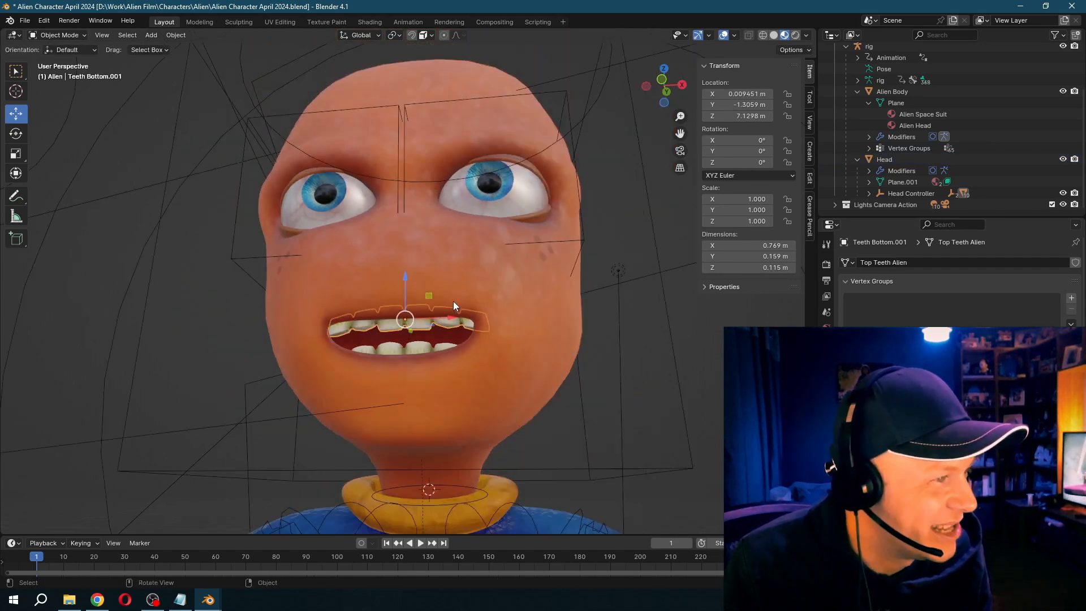
{"action": "scroll", "coordinate": [453, 335], "scroll_direction": "down", "scroll_amount": 4}
- Select the alien's rig, switch it to Pose Mode, and insert a keyframe for the head bone at frame 10
{"action": "left_click", "coordinate": [56, 35]}
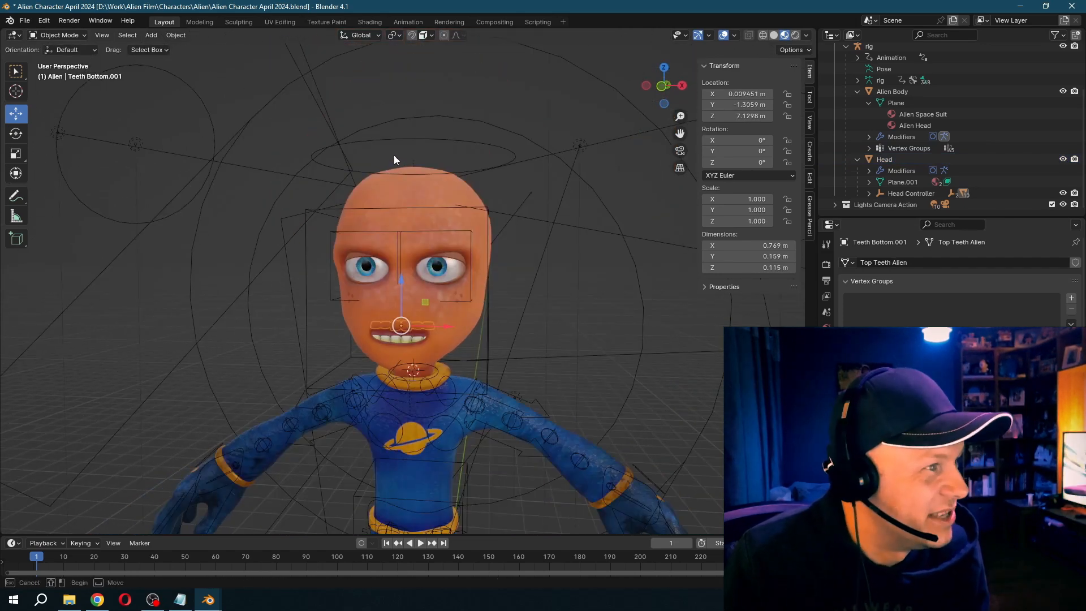
{"action": "left_click", "coordinate": [398, 140]}
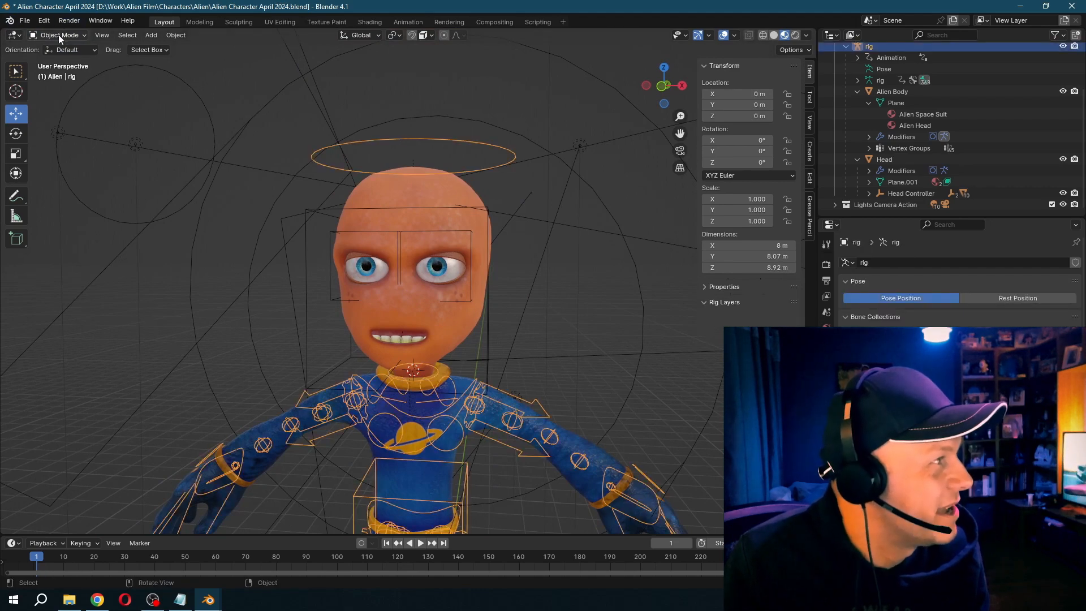
{"action": "left_click", "coordinate": [59, 73]}
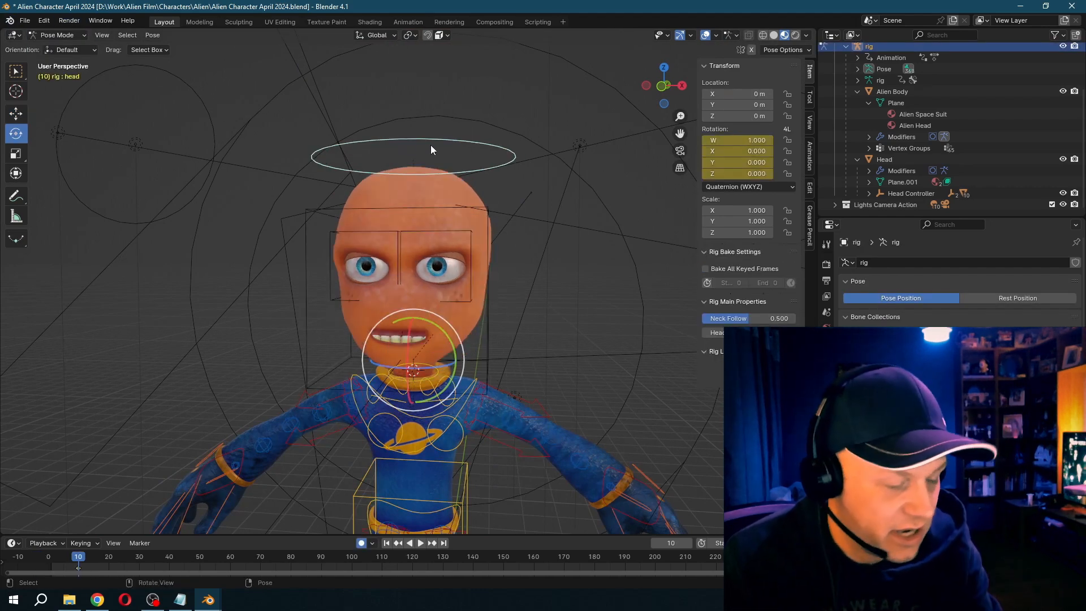
{"action": "key", "text": "i"}
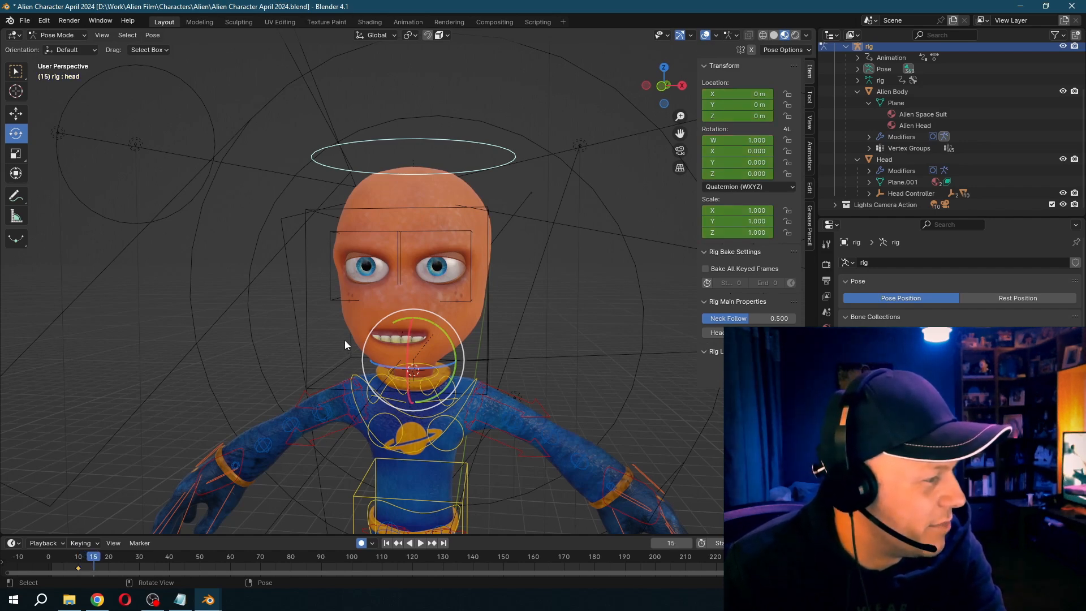
- Turn the head bone toward the alien's left at frame 20 and hold that keyed pose until frame 30
{"action": "key", "text": "Right"}
{"action": "left_click_drag", "start_coordinate": [431, 346], "coordinate": [457, 351]}
{"action": "key", "text": "Right"}
{"action": "key", "text": "Right"}
{"action": "key", "text": "Right"}
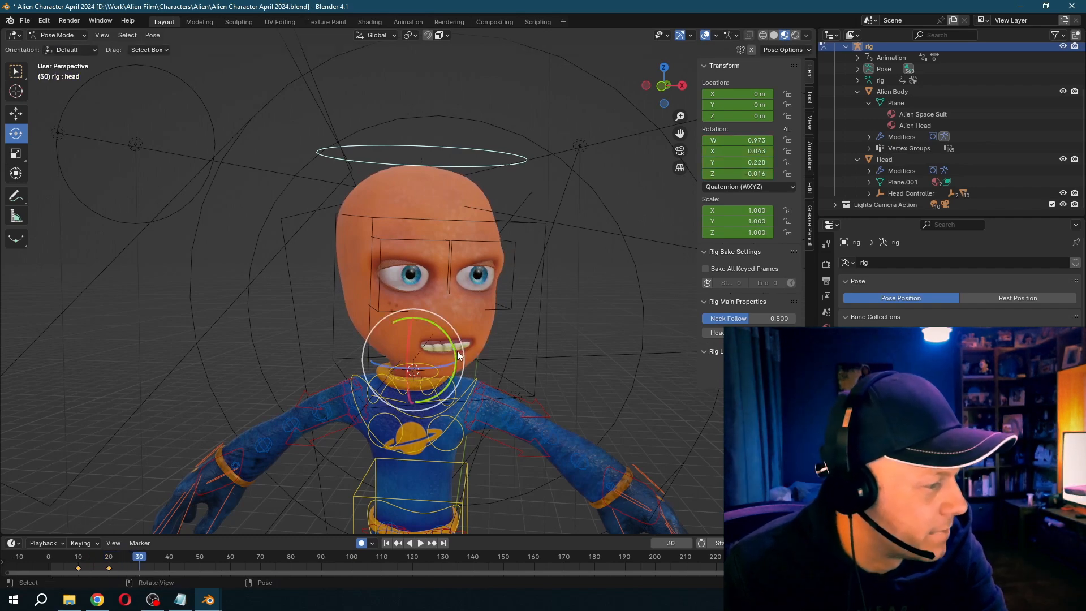
{"action": "key", "text": "Right"}
{"action": "key", "text": "Right"}
{"action": "key", "text": "Right"}
{"action": "key", "text": "Right"}
{"action": "key", "text": "Right"}
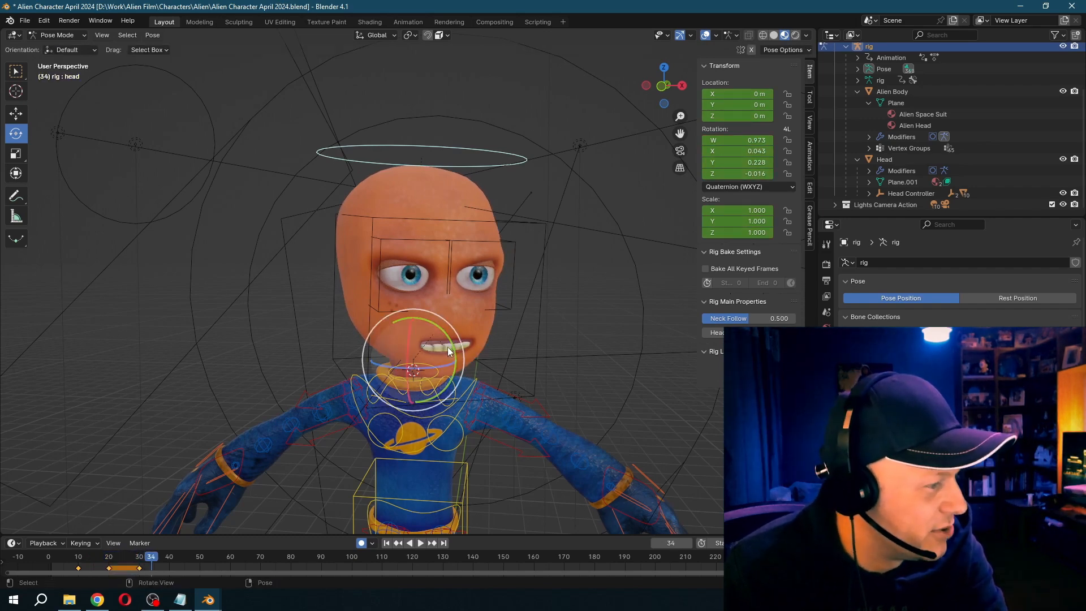
- Keyframe a head turn to the opposite side from frame 35 to 50, with further head rotation at frame 56
{"action": "left_click_drag", "start_coordinate": [439, 345], "coordinate": [378, 343]}
{"action": "key", "text": "Right"}
{"action": "key", "text": "Right"}
{"action": "key", "text": "Right"}
{"action": "key", "text": "Right"}
{"action": "key", "text": "Right"}
{"action": "key", "text": "Right"}
{"action": "key", "text": "Right"}
{"action": "key", "text": "Right"}
{"action": "key", "text": "Right"}
{"action": "key", "text": "Right"}
{"action": "key", "text": "Right"}
{"action": "key", "text": "Right"}
{"action": "key", "text": "Right"}
{"action": "key", "text": "Right"}
{"action": "key", "text": "Right"}
{"action": "key", "text": "i"}
{"action": "key", "text": "Right"}
{"action": "key", "text": "Right"}
{"action": "key", "text": "Right"}
{"action": "key", "text": "Right"}
{"action": "key", "text": "Right"}
{"action": "key", "text": "Right"}
{"action": "key", "text": "Right"}
{"action": "key", "text": "Right"}
{"action": "key", "text": "Right"}
{"action": "key", "text": "Right"}
{"action": "key", "text": "Left"}
{"action": "key", "text": "Left"}
{"action": "key", "text": "Left"}
{"action": "key", "text": "Left"}
{"action": "left_click_drag", "start_coordinate": [413, 340], "coordinate": [411, 349]}
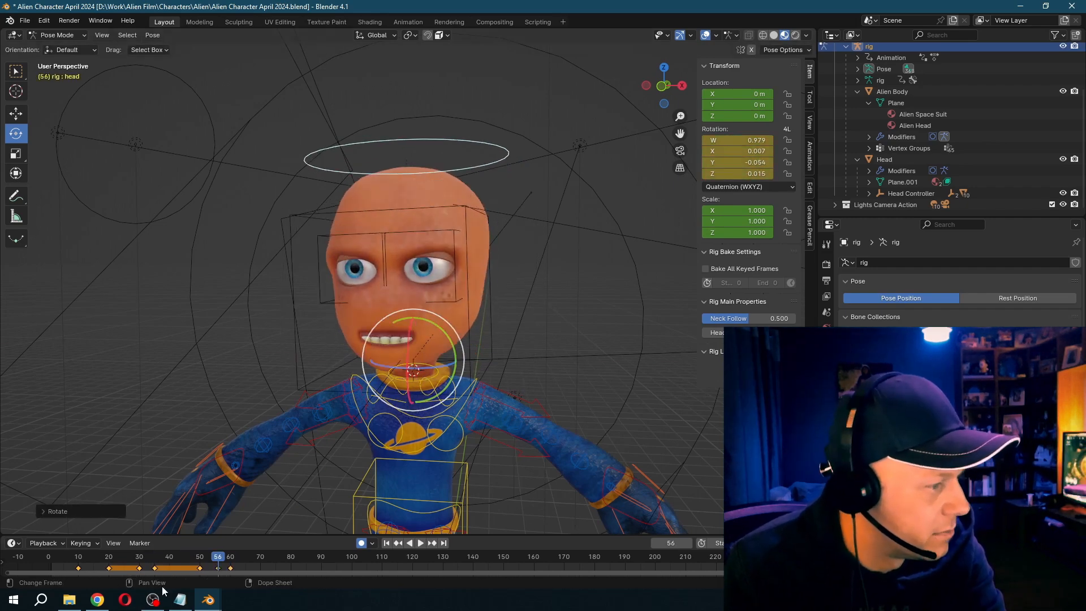
- Play back the head-turn animation from about frame 9 and return the rig to Object Mode
{"action": "left_click", "coordinate": [70, 559]}
{"action": "key", "text": "space"}
{"action": "key", "text": "space"}
{"action": "left_click", "coordinate": [59, 36]}
{"action": "left_click", "coordinate": [59, 48]}
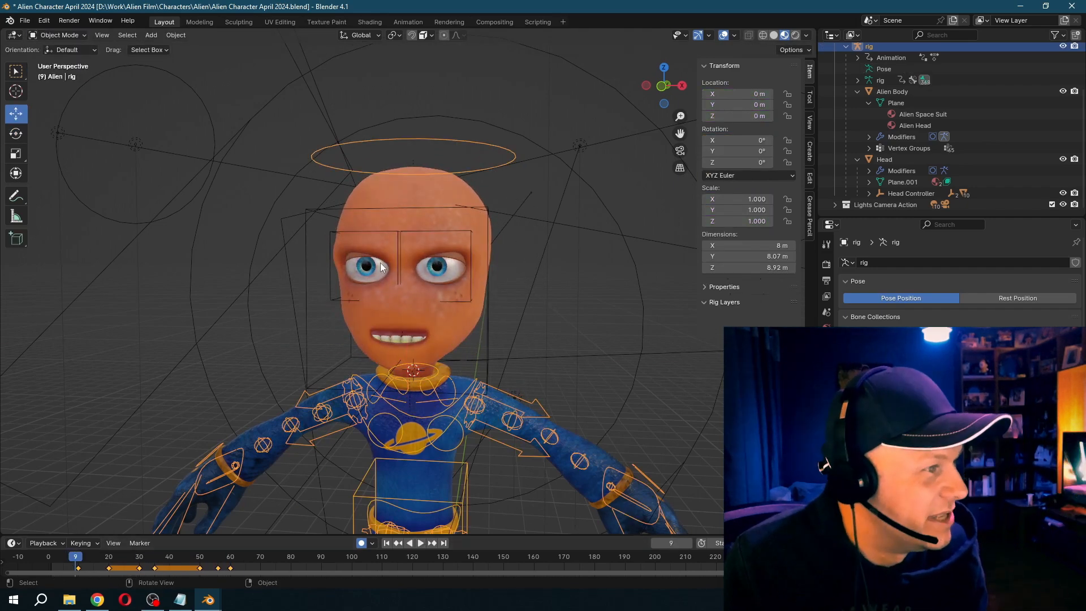
- Select the alien's eyeballs and insert their starting keyframes at frame 9
{"action": "left_click", "coordinate": [379, 267]}
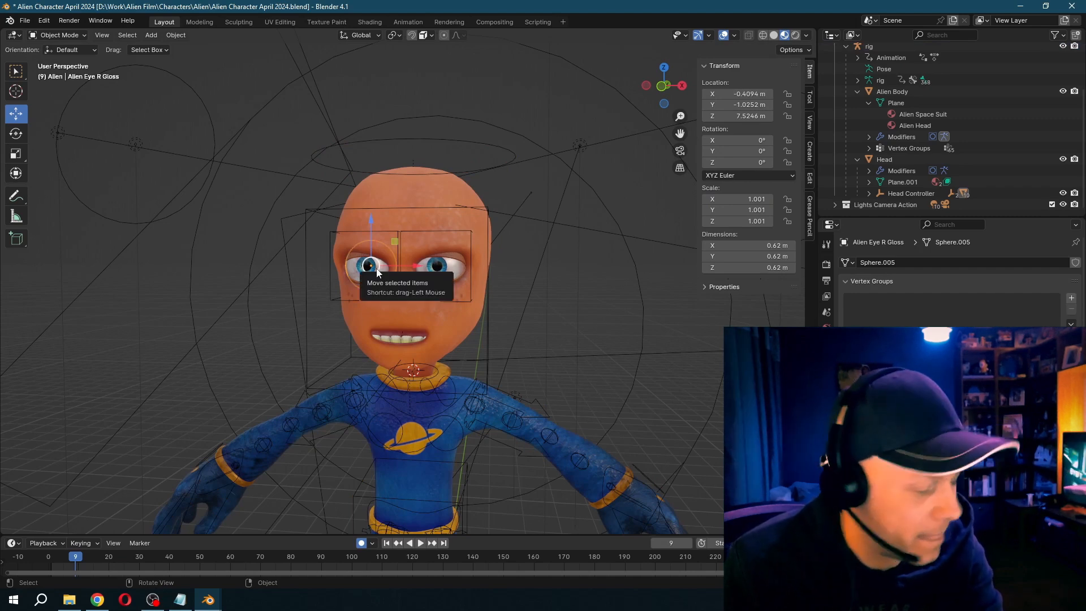
{"action": "key", "text": "i"}
{"action": "key", "text": "Right"}
{"action": "key", "text": "Right"}
{"action": "key", "text": "Right"}
{"action": "left_click", "coordinate": [438, 275]}
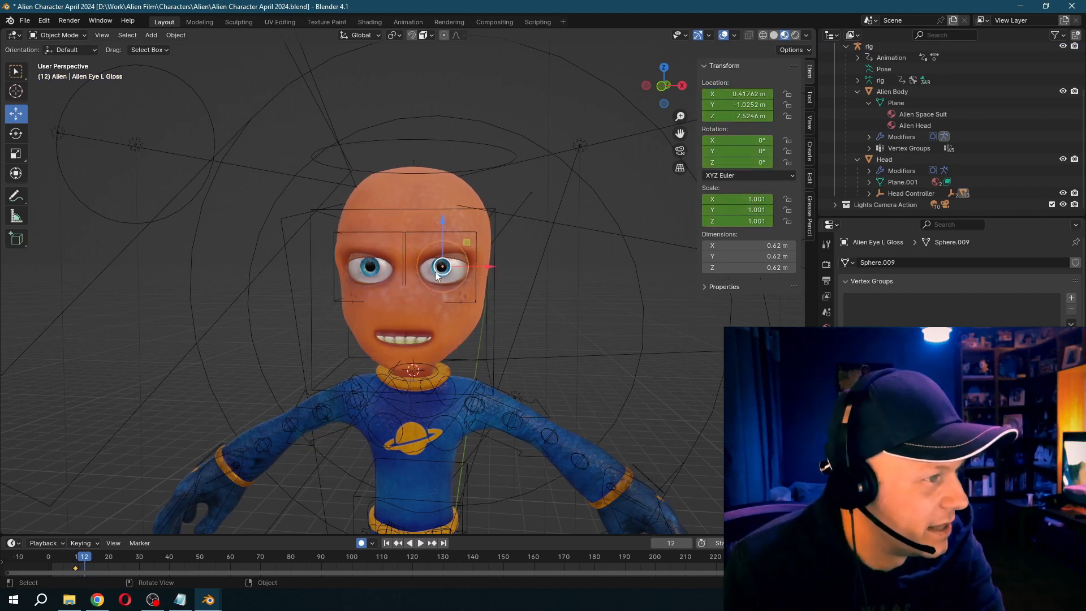
- Rotate the eyeballs for changing gaze directions, keyframing them between about frames 17 and 61
{"action": "left_click", "coordinate": [16, 133]}
{"action": "left_click", "coordinate": [370, 268]}
{"action": "key", "text": "Right"}
{"action": "key", "text": "Right"}
{"action": "key", "text": "Right"}
{"action": "key", "text": "Right"}
{"action": "key", "text": "Right"}
{"action": "key", "text": "Right"}
{"action": "key", "text": "Right"}
{"action": "key", "text": "Right"}
{"action": "key", "text": "Right"}
{"action": "key", "text": "Right"}
{"action": "key", "text": "Right"}
{"action": "key", "text": "Right"}
{"action": "key", "text": "Right"}
{"action": "key", "text": "Right"}
{"action": "key", "text": "Right"}
{"action": "key", "text": "Right"}
{"action": "key", "text": "Right"}
{"action": "key", "text": "Right"}
{"action": "key", "text": "Right"}
{"action": "key", "text": "Right"}
{"action": "key", "text": "Right"}
{"action": "key", "text": "Right"}
{"action": "key", "text": "Right"}
{"action": "key", "text": "Right"}
{"action": "key", "text": "Right"}
{"action": "key", "text": "Right"}
{"action": "key", "text": "Right"}
{"action": "key", "text": "Right"}
{"action": "key", "text": "Right"}
{"action": "key", "text": "Right"}
{"action": "key", "text": "Right"}
{"action": "key", "text": "Right"}
{"action": "key", "text": "Right"}
{"action": "key", "text": "Right"}
{"action": "key", "text": "Right"}
{"action": "key", "text": "Right"}
{"action": "key", "text": "Right"}
{"action": "key", "text": "Right"}
{"action": "key", "text": "Right"}
{"action": "key", "text": "Right"}
{"action": "key", "text": "Right"}
{"action": "key", "text": "Right"}
{"action": "key", "text": "Right"}
{"action": "key", "text": "Right"}
{"action": "key", "text": "Right"}
{"action": "key", "text": "Right"}
{"action": "key", "text": "Right"}
{"action": "key", "text": "Right"}
{"action": "key", "text": "Right"}
{"action": "key", "text": "Right"}
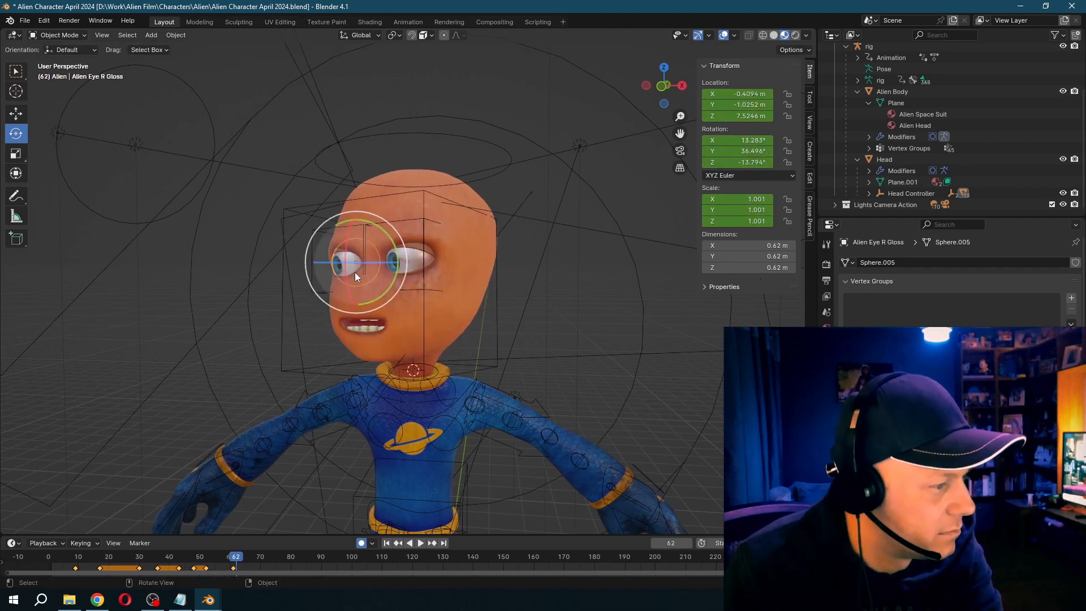
- Select the upper and lower eyelids of both eyes and keyframe them open at frames 12 and 17
{"action": "left_click", "coordinate": [84, 559]}
{"action": "scroll", "coordinate": [284, 228], "scroll_direction": "up", "scroll_amount": 8}
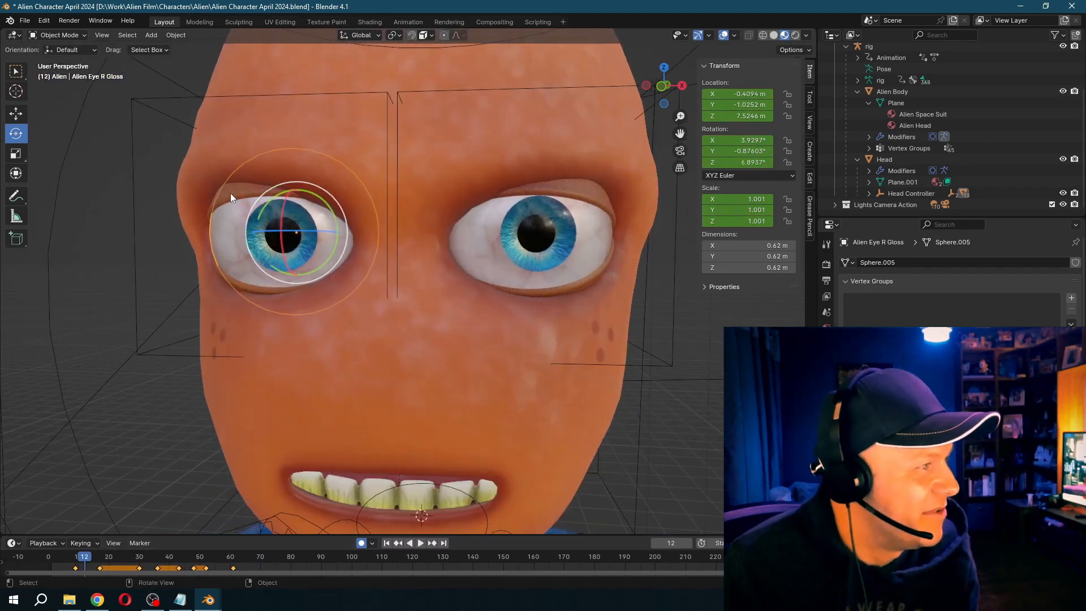
{"action": "left_click", "coordinate": [241, 243]}
{"action": "left_click", "coordinate": [243, 288]}
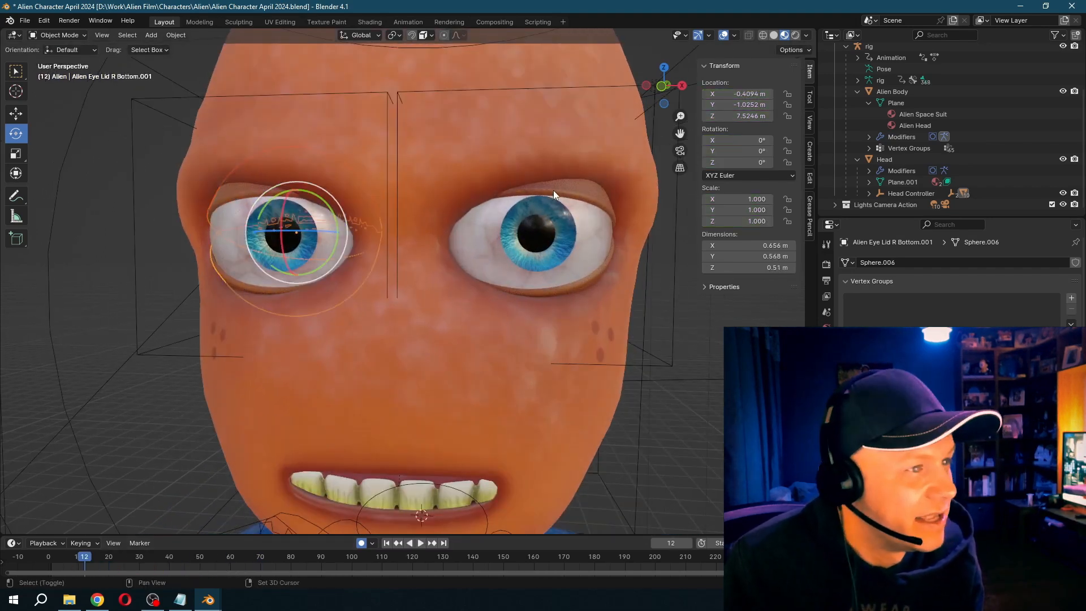
{"action": "left_click", "coordinate": [578, 263]}
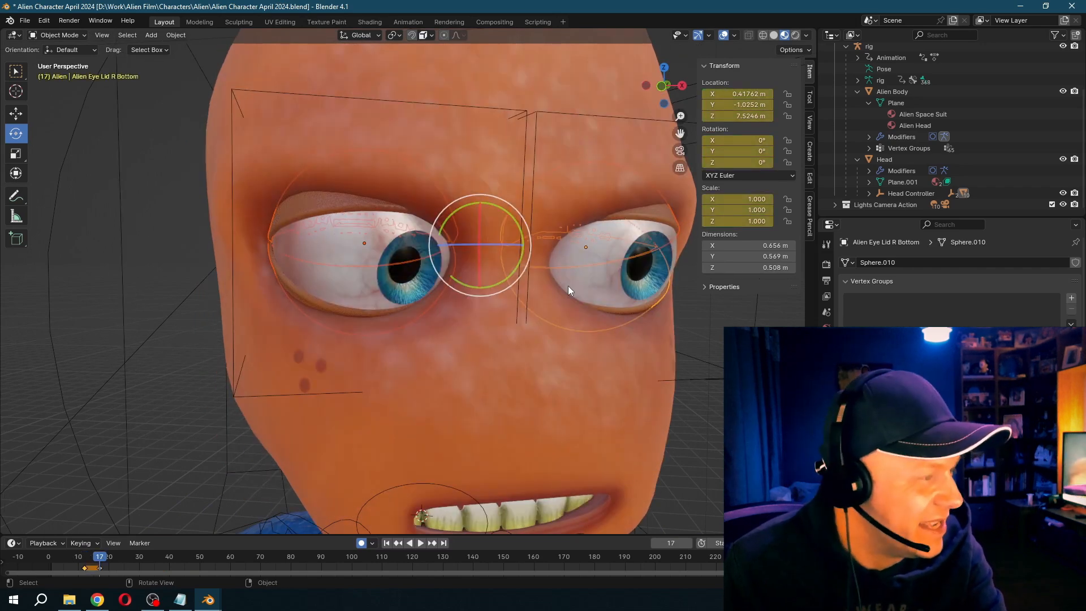
{"action": "key", "text": "Left"}
{"action": "key", "text": "Left"}
{"action": "key", "text": "Left"}
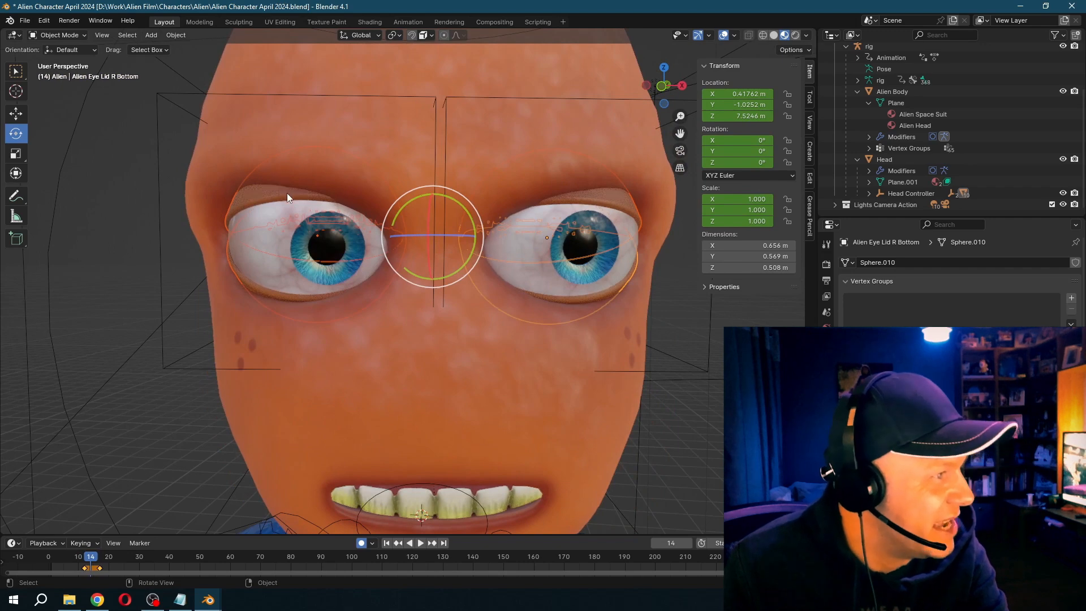
- Close the alien's right eye at frame 14 by rotating its upper and lower eyelids around the X axis
{"action": "left_click", "coordinate": [288, 193]}
{"action": "key", "text": "r"}
{"action": "key", "text": "x"}
{"action": "left_click", "coordinate": [299, 258]}
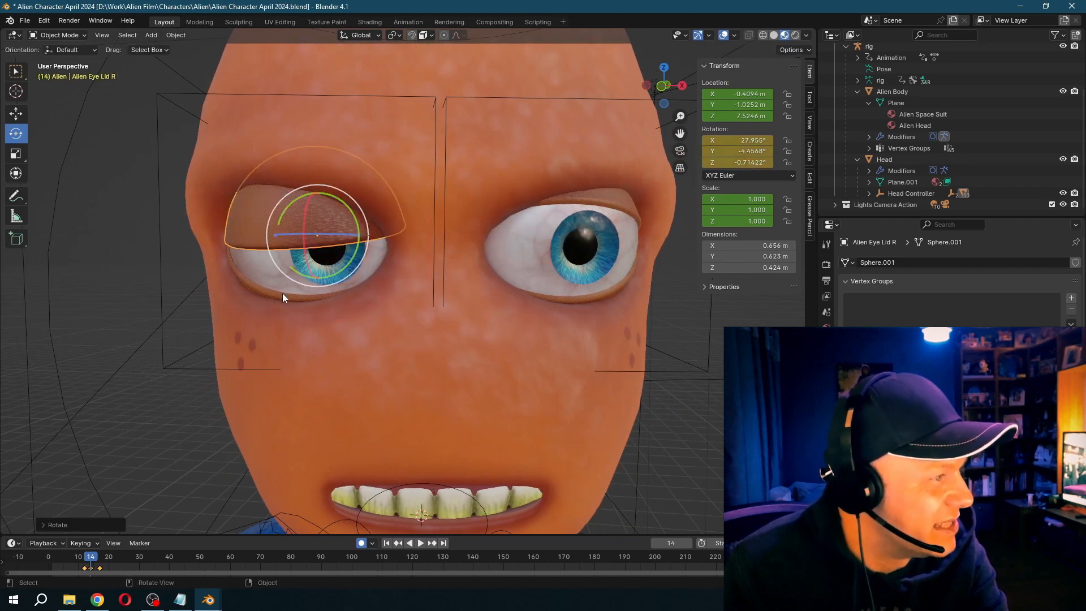
{"action": "left_click", "coordinate": [286, 278]}
{"action": "key", "text": "r"}
{"action": "key", "text": "x"}
{"action": "left_click", "coordinate": [315, 242]}
- Close the alien's left eye at frame 14 by rotating its upper and lower eyelids, tilting the lower lid around Y
{"action": "left_click", "coordinate": [550, 219]}
{"action": "key", "text": "r"}
{"action": "key", "text": "x"}
{"action": "left_click", "coordinate": [566, 254]}
{"action": "left_click", "coordinate": [585, 266]}
{"action": "key", "text": "r"}
{"action": "key", "text": "y"}
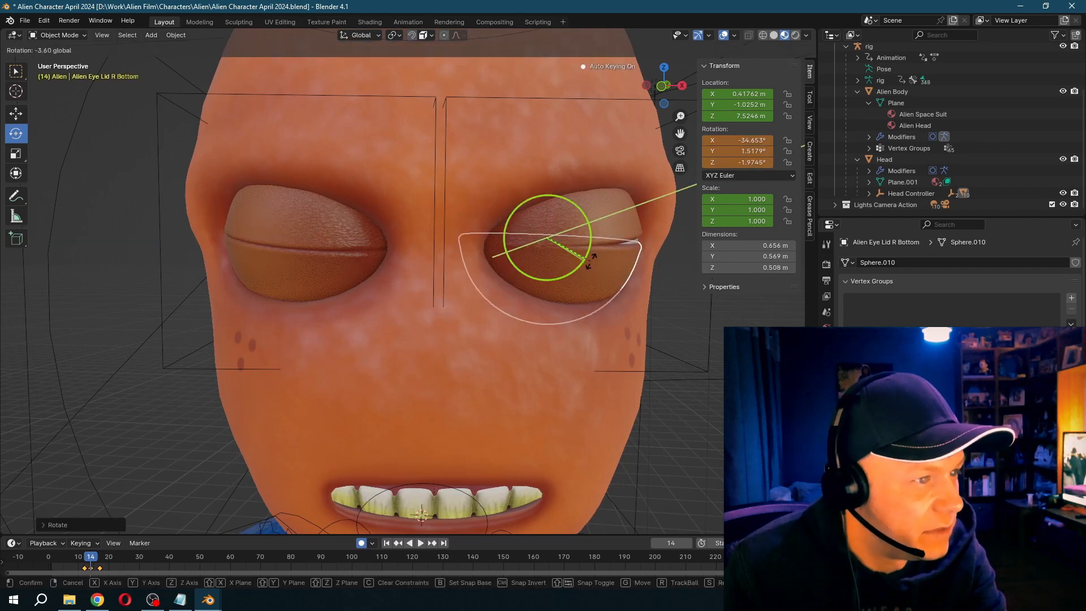
{"action": "left_click", "coordinate": [597, 260]}
- Select all four eyelids and duplicate their blink keyframes to start at about frame 30
{"action": "left_click", "coordinate": [337, 235]}
{"action": "left_click", "coordinate": [321, 270], "text": "shift"}
{"action": "left_click", "coordinate": [543, 229], "text": "shift"}
{"action": "left_click", "coordinate": [569, 276], "text": "shift"}
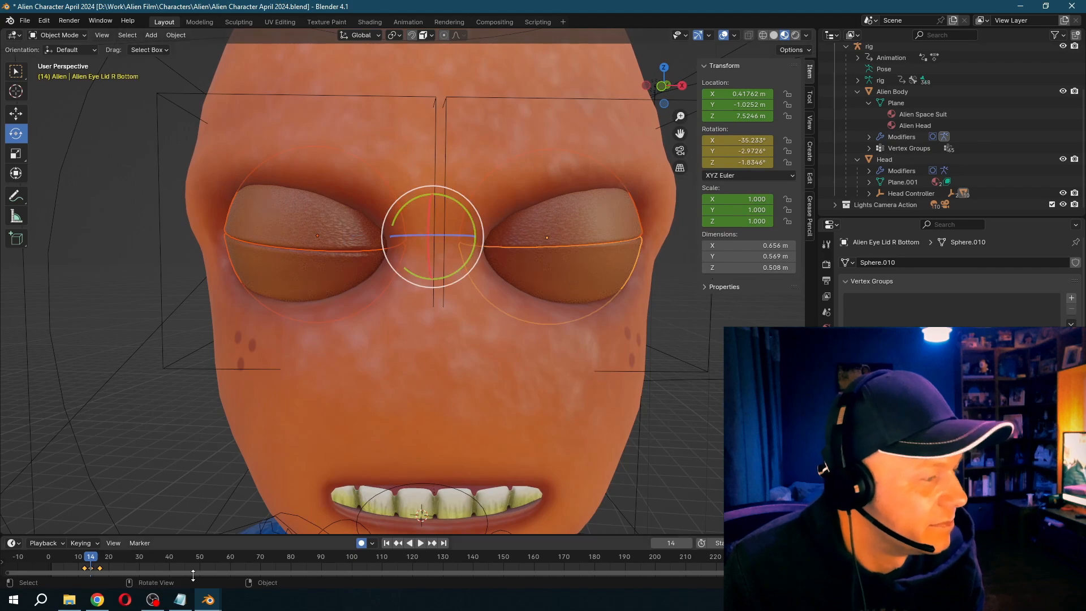
{"action": "left_click_drag", "start_coordinate": [80, 566], "coordinate": [144, 564]}
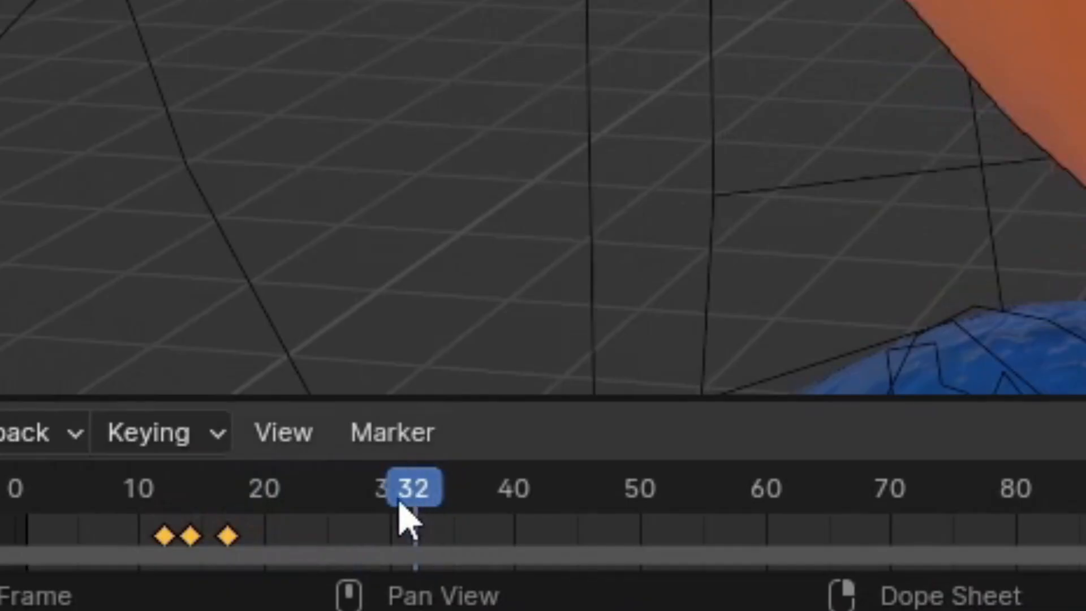
{"action": "left_click_drag", "start_coordinate": [401, 506], "coordinate": [391, 507]}
{"action": "key", "text": "shift+d"}
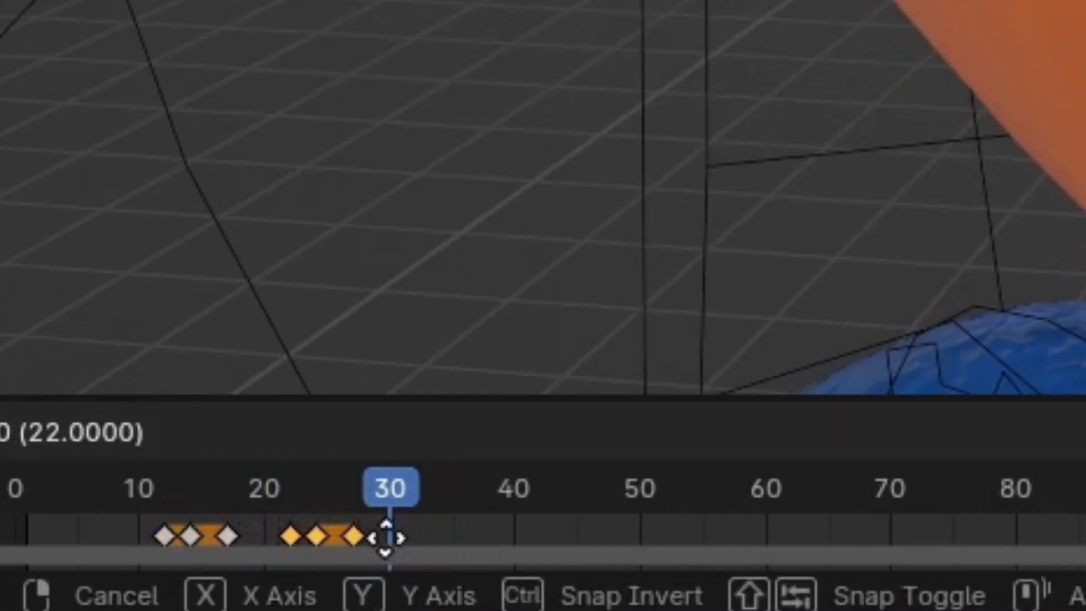
{"action": "left_click", "coordinate": [432, 535]}
{"action": "left_click", "coordinate": [422, 505]}
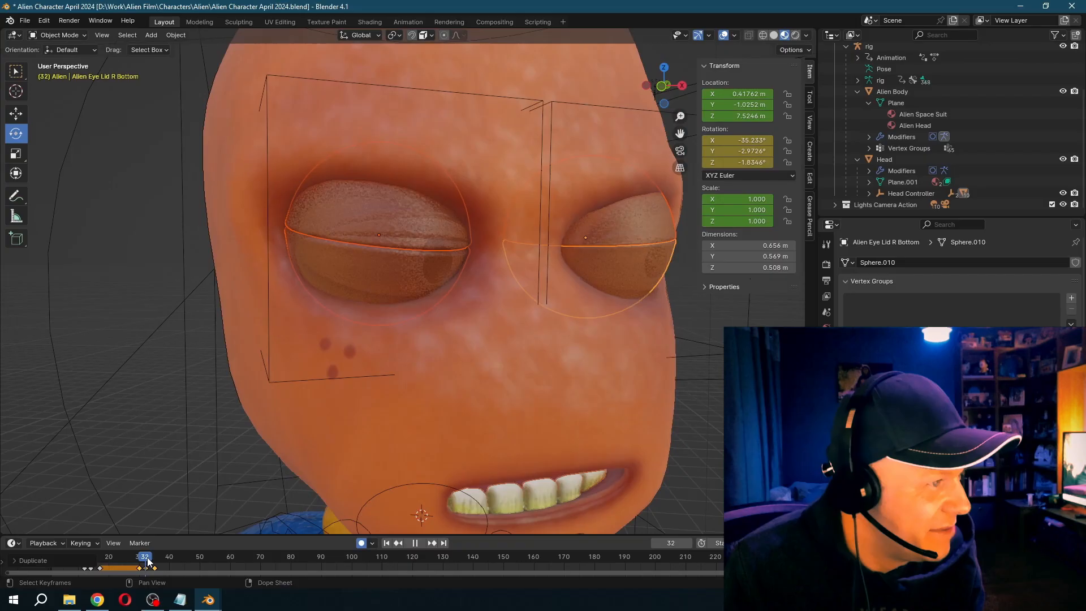
- Duplicate the blink keyframes once more to start at about frame 44
{"action": "left_click_drag", "start_coordinate": [147, 562], "coordinate": [185, 562]}
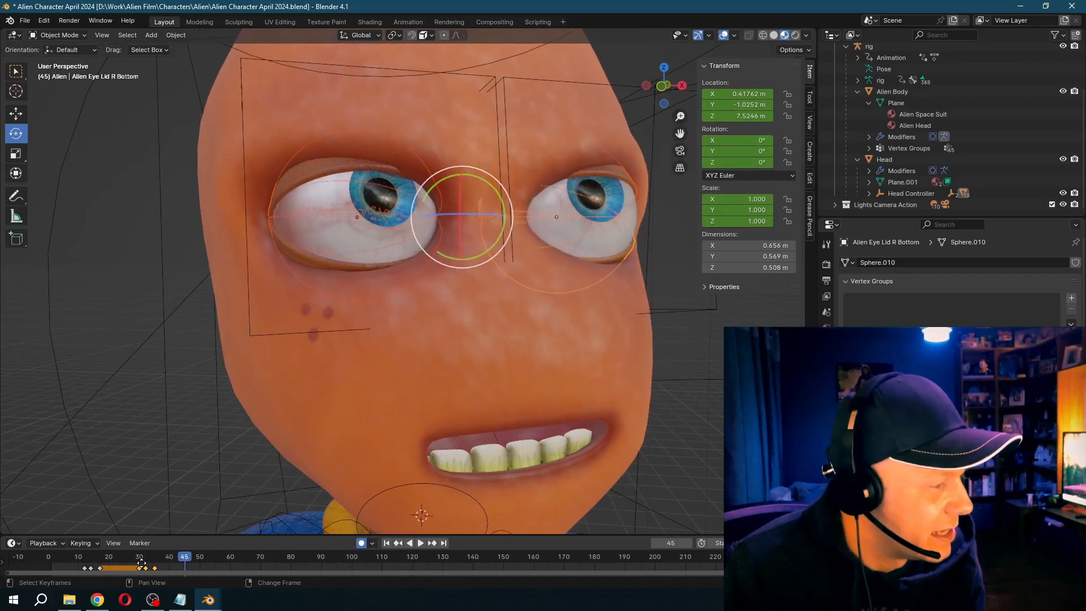
{"action": "key", "text": "shift+d"}
{"action": "left_click", "coordinate": [182, 567]}
- Add a further copy of the blink and shift its keyframes to start at about frame 53
{"action": "left_click_drag", "start_coordinate": [185, 558], "coordinate": [206, 558]}
{"action": "key", "text": "Left"}
{"action": "key", "text": "g"}
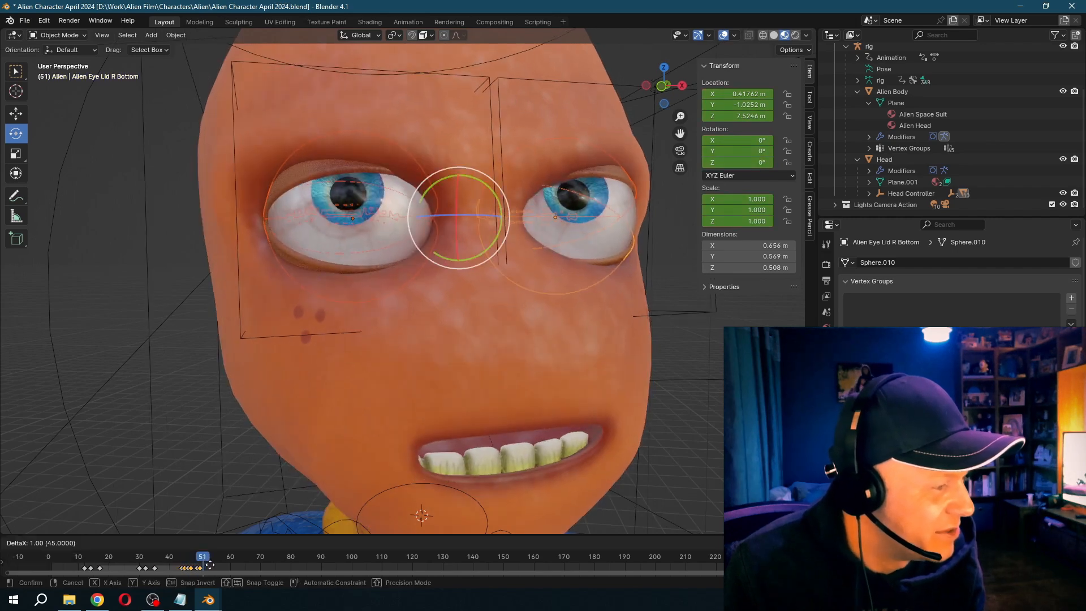
{"action": "left_click", "coordinate": [225, 565]}
{"action": "key", "text": "space"}
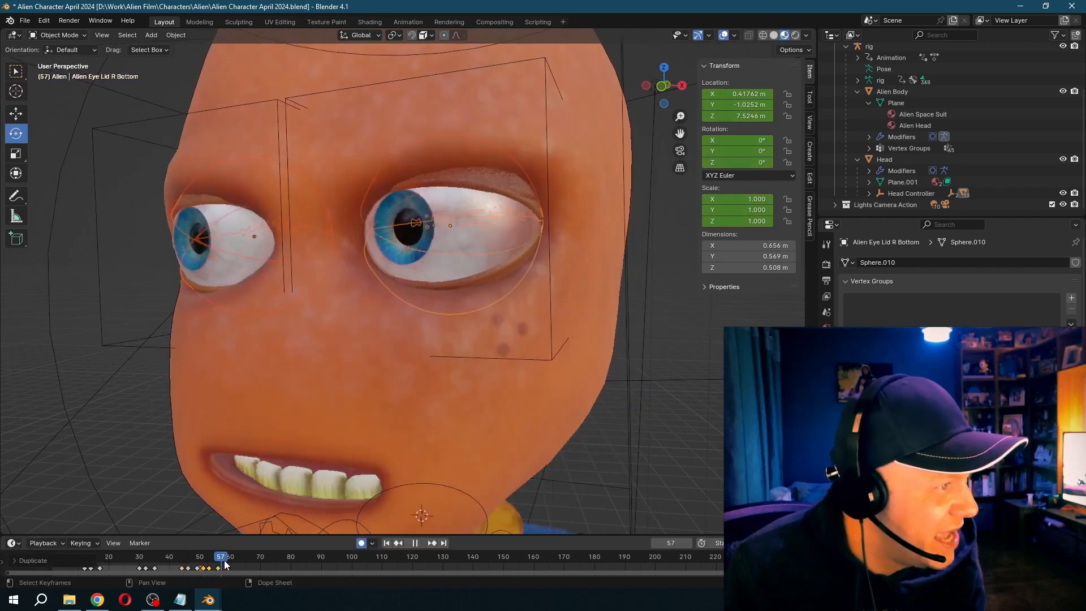
{"action": "key", "text": "space"}
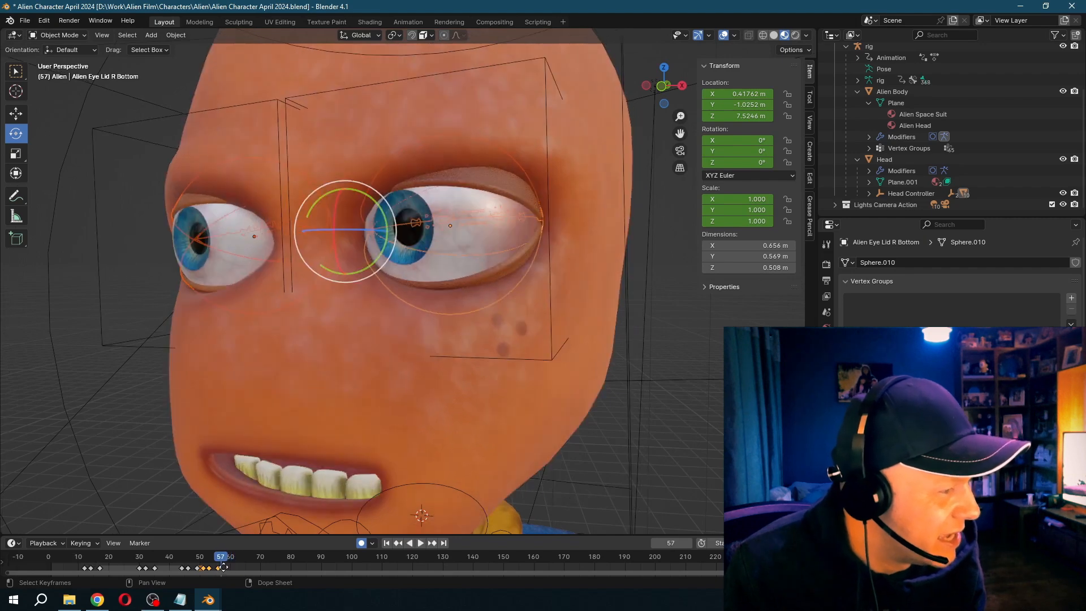
{"action": "key", "text": "g"}
{"action": "left_click", "coordinate": [228, 568]}
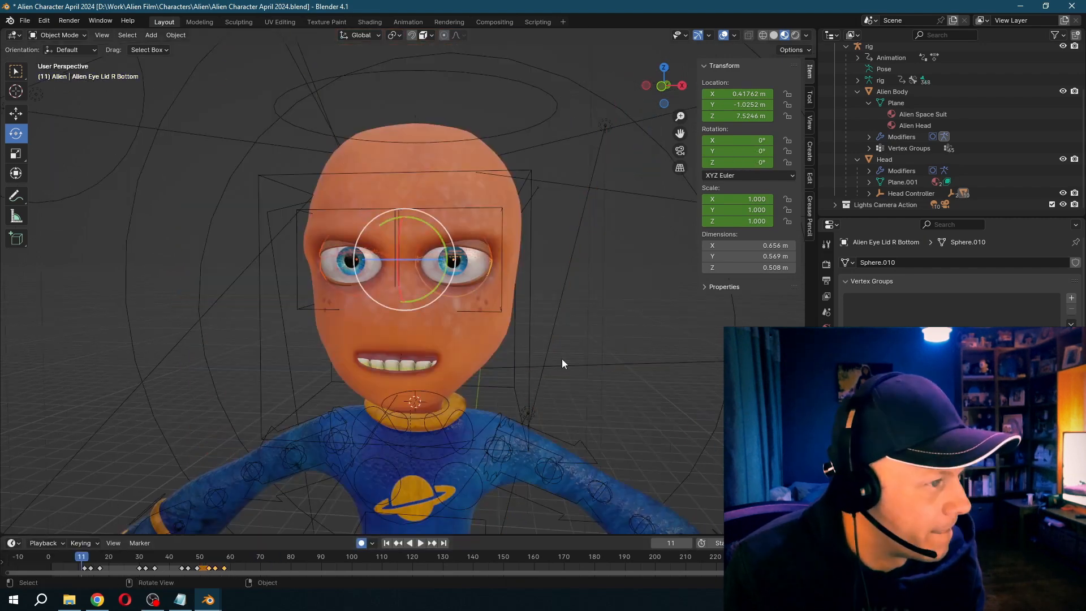
- Play the animation with the whole head in view to review the head turns, gaze and blinks together
{"action": "left_click", "coordinate": [561, 360]}
{"action": "key", "text": "space"}
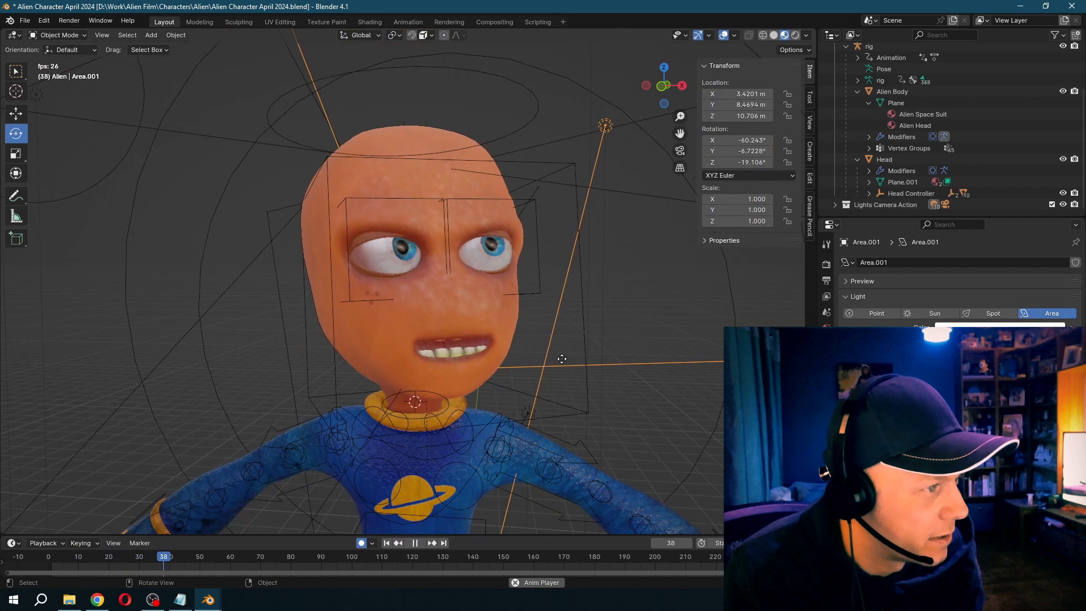
{"action": "key", "text": "space"}
- Select the alien's head and keyframe its Mouth Shut shape key, with the mouth closed at frame 7 and open at frame 18
{"action": "left_click", "coordinate": [395, 354]}
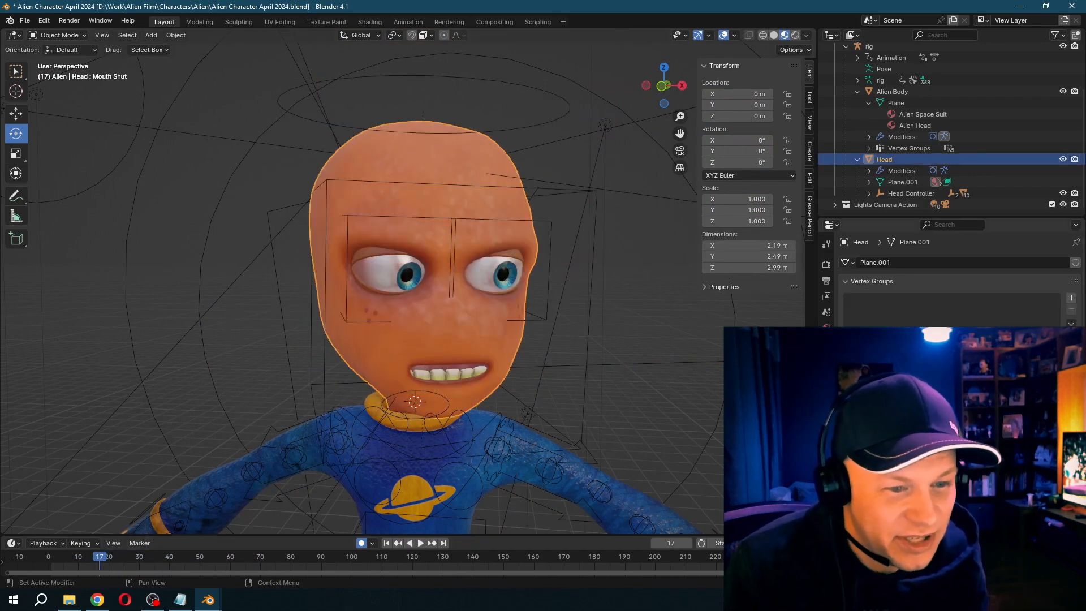
{"action": "left_click_drag", "start_coordinate": [100, 560], "coordinate": [69, 562]}
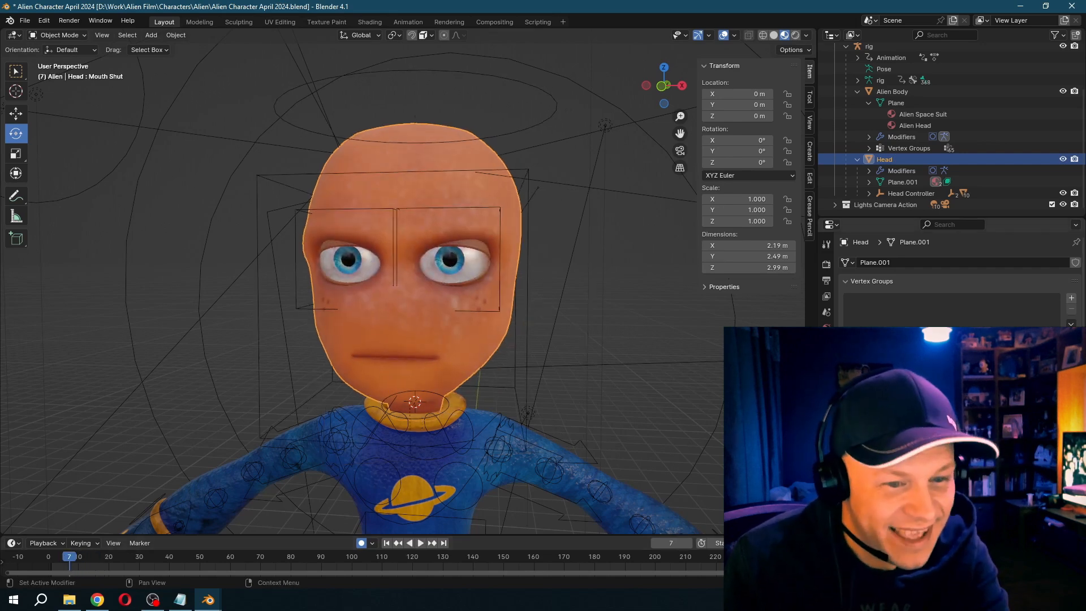
{"action": "key", "text": "space"}
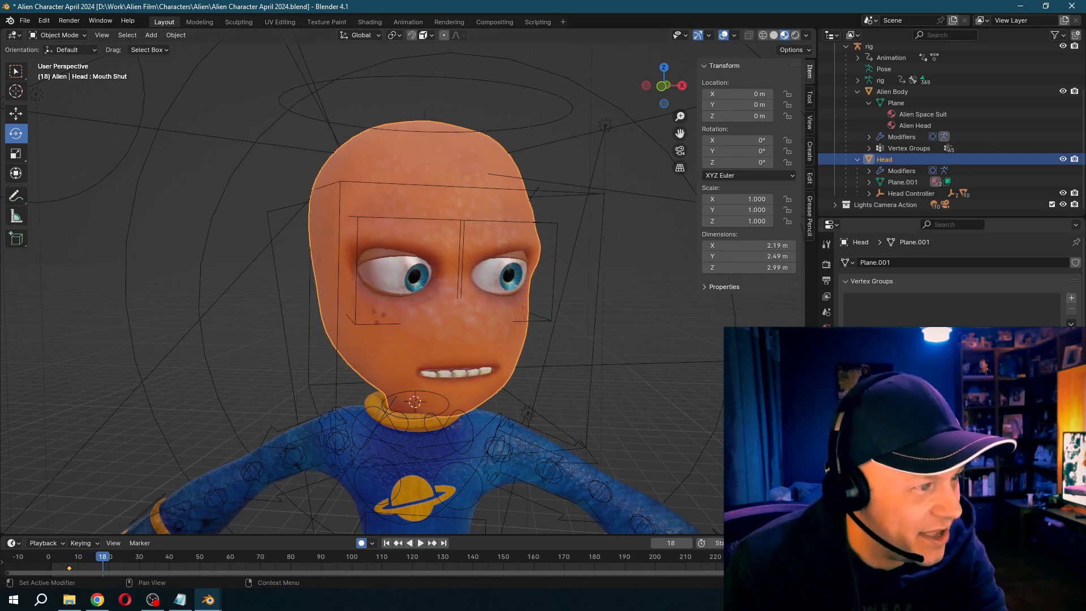
{"action": "key", "text": "space"}
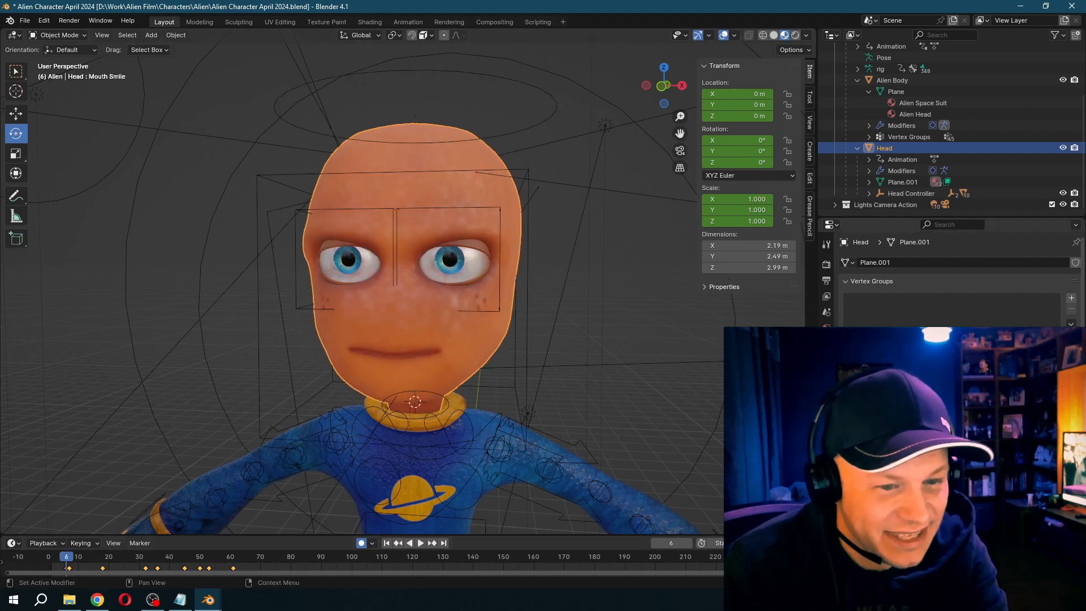
- Keyframe the head's Mouth Smile shape key from frame 6 through the following poses at about frames 14 and 19
{"action": "key", "text": "Right"}
{"action": "key", "text": "Right"}
{"action": "key", "text": "Right"}
{"action": "key", "text": "Right"}
{"action": "key", "text": "Right"}
{"action": "key", "text": "Right"}
{"action": "key", "text": "Right"}
{"action": "key", "text": "Right"}
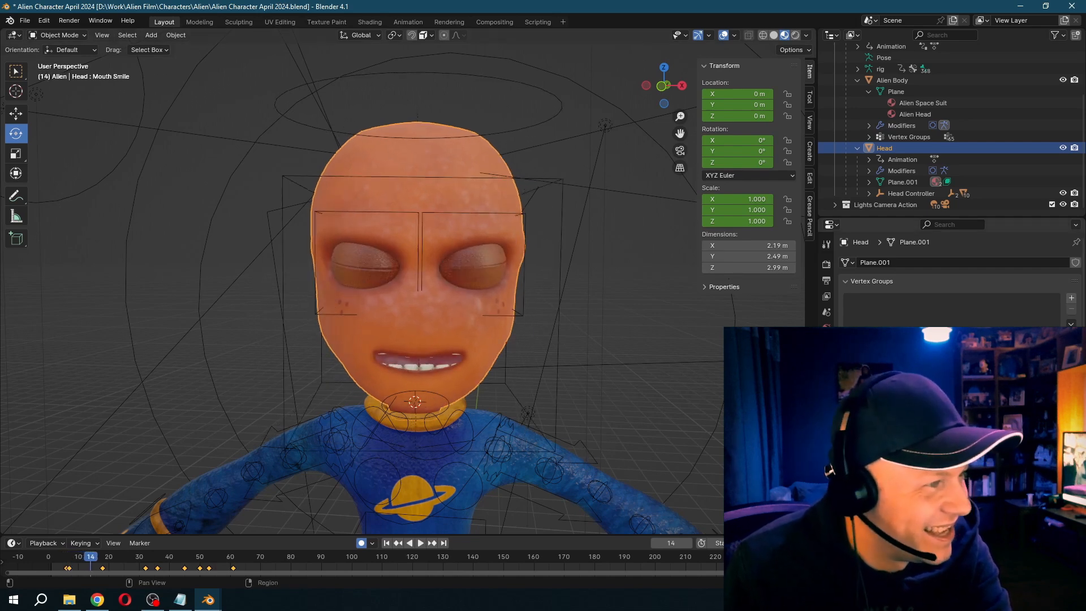
{"action": "key", "text": "Right"}
{"action": "key", "text": "Right"}
{"action": "key", "text": "Right"}
{"action": "key", "text": "Right"}
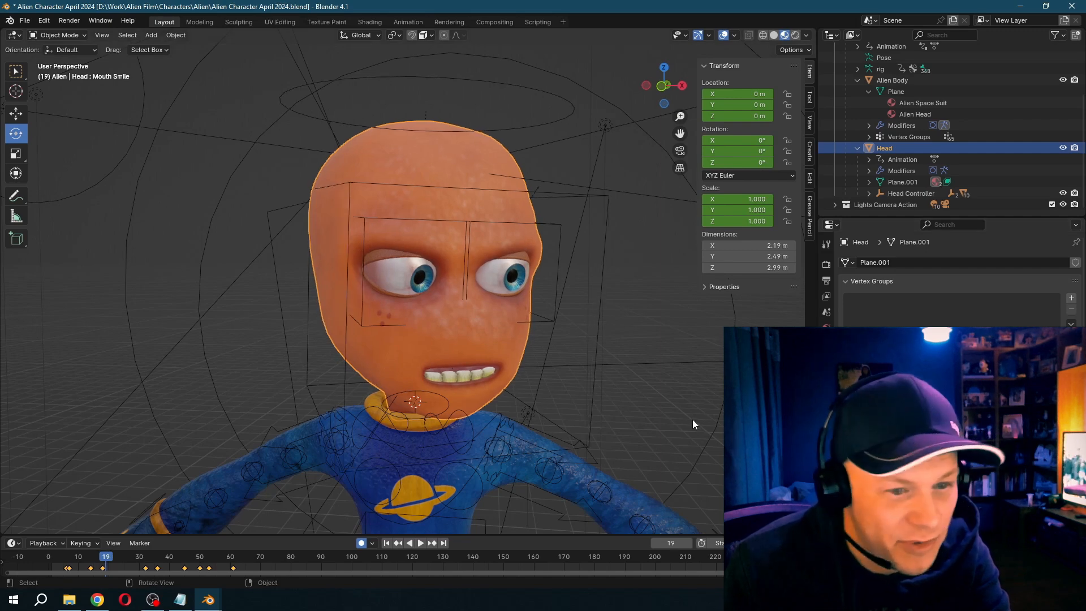
{"action": "key", "text": "Right"}
{"action": "key", "text": "Right"}
{"action": "key", "text": "Right"}
{"action": "key", "text": "Right"}
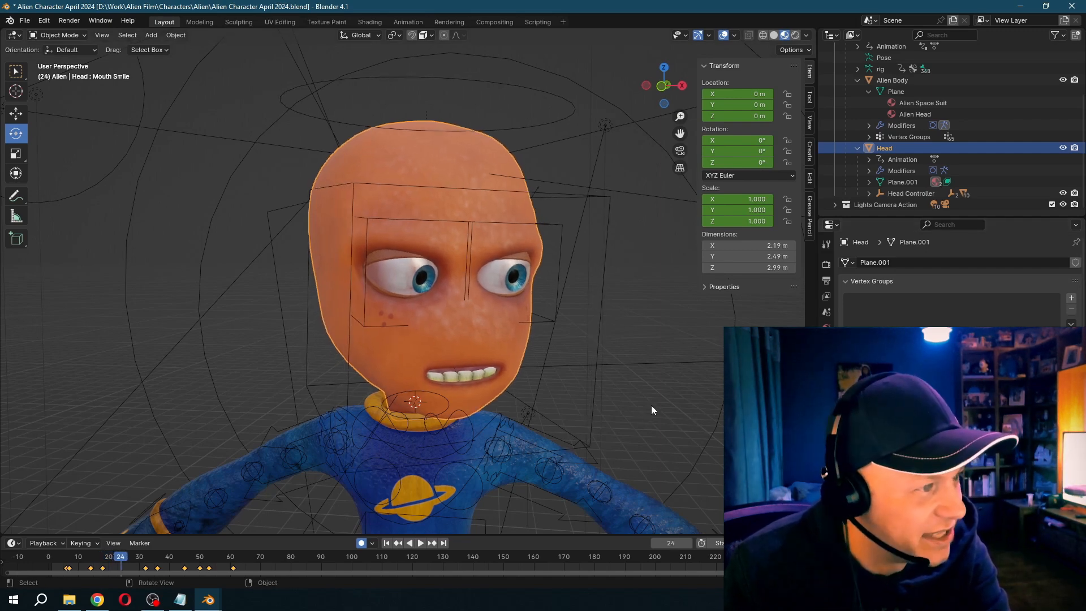
- Keyframe the head's Mouth Frown shape key from frame 31 and raise it to a strong frown at frame 62
{"action": "key", "text": "Up"}
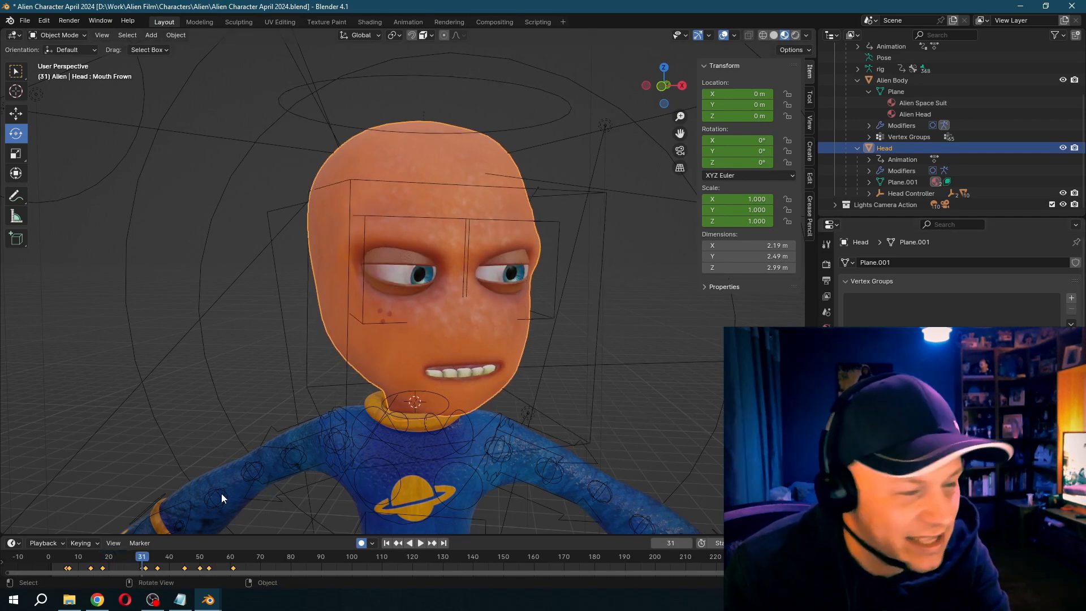
{"action": "key", "text": "Up"}
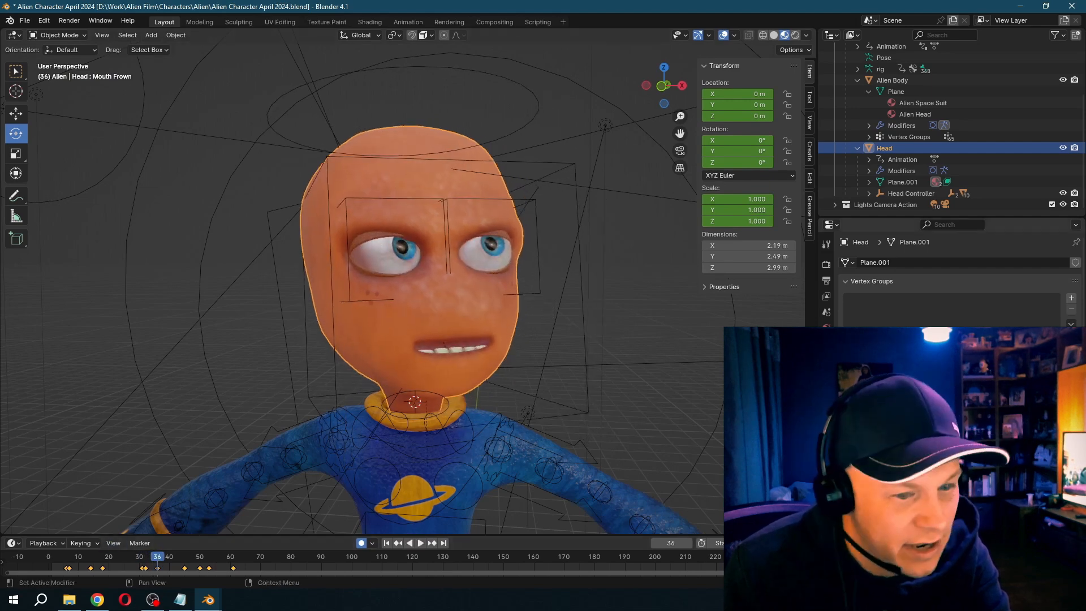
{"action": "left_click_drag", "start_coordinate": [157, 556], "coordinate": [238, 557]}
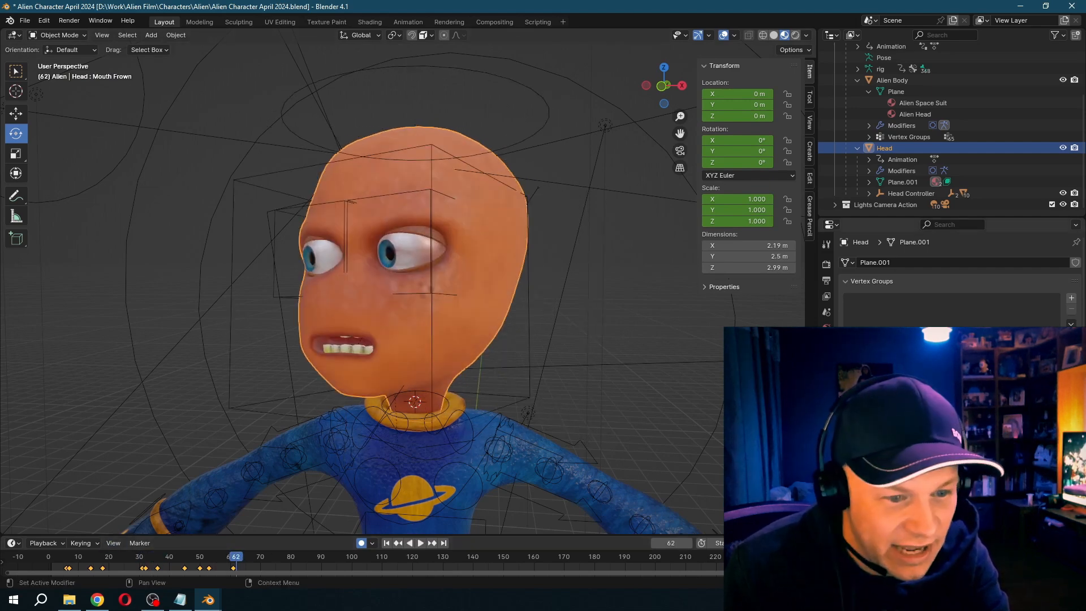
{"action": "left_click_drag", "start_coordinate": [1018, 430], "coordinate": [1042, 430]}
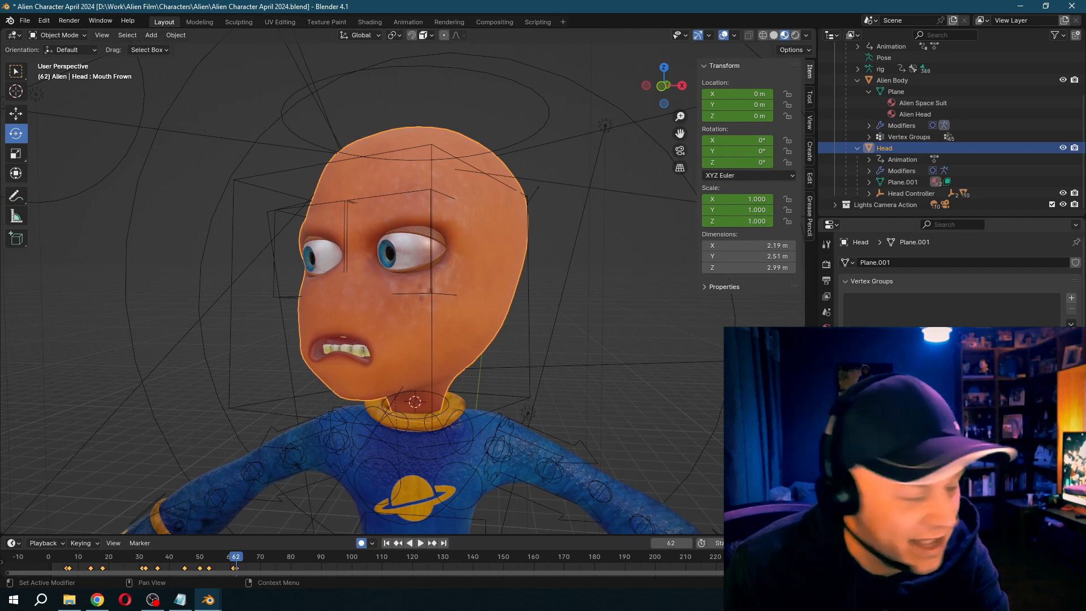
- Raise the Eyebrow Sad shape key at frame 7 and keyframe it along the timeline
{"action": "left_click_drag", "start_coordinate": [141, 559], "coordinate": [48, 559]}
{"action": "key", "text": "space"}
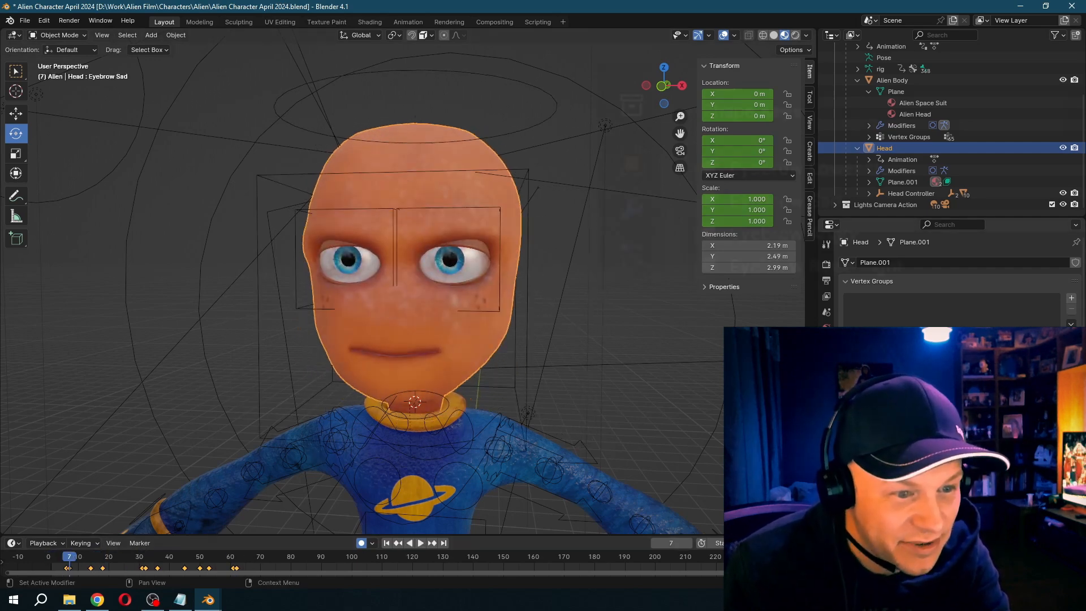
{"action": "left_click_drag", "start_coordinate": [1018, 430], "coordinate": [1046, 430]}
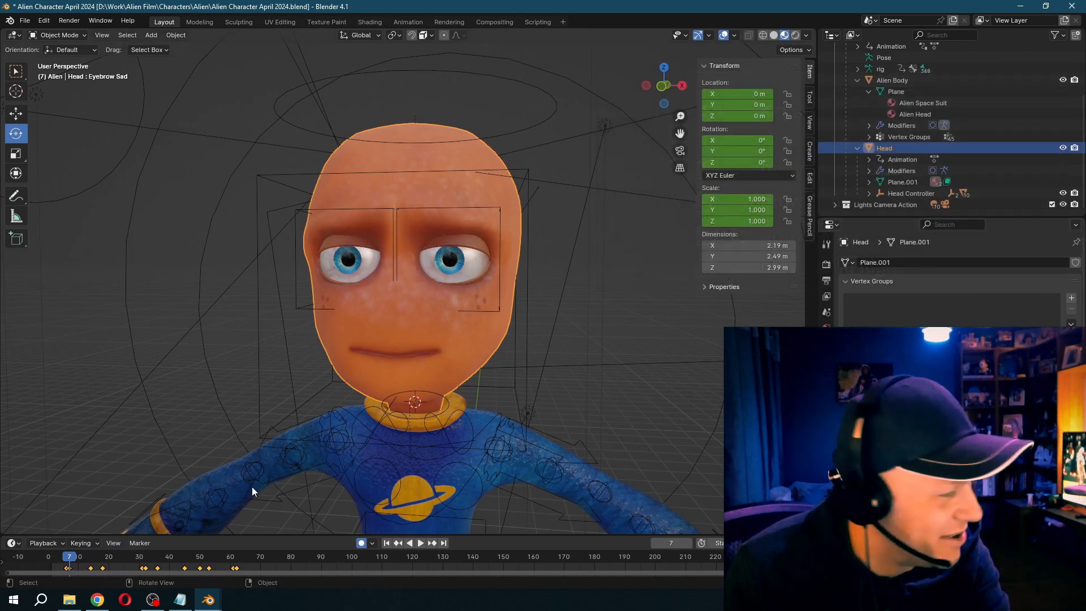
{"action": "key", "text": "space"}
{"action": "left_click_drag", "start_coordinate": [117, 559], "coordinate": [163, 558]}
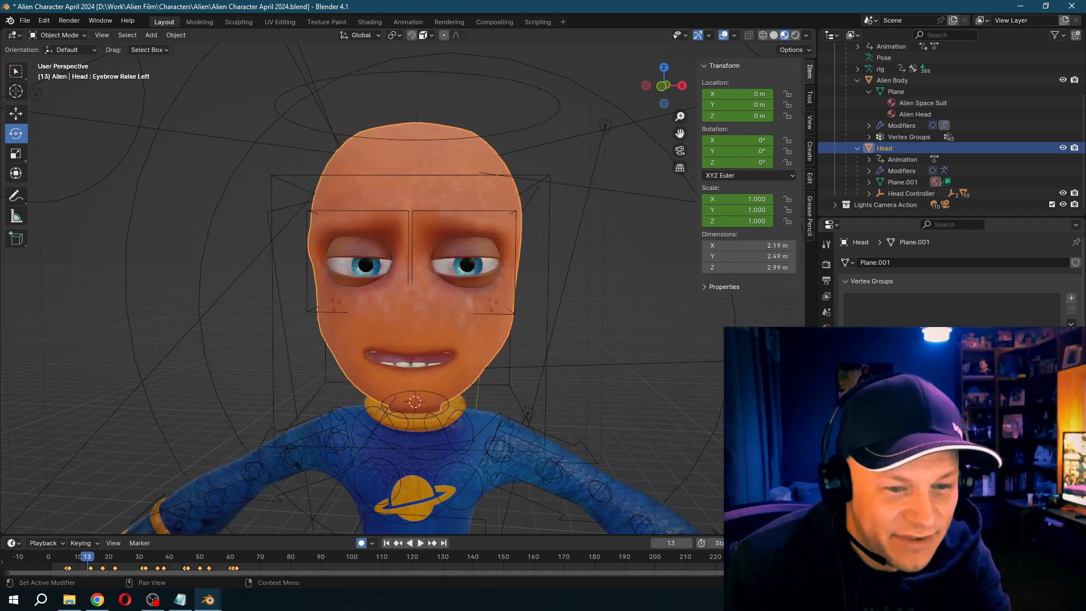
- Keyframe the Eyebrow Raise Left shape key from frame 13 and raise that eyebrow at frame 21
{"action": "key", "text": "space"}
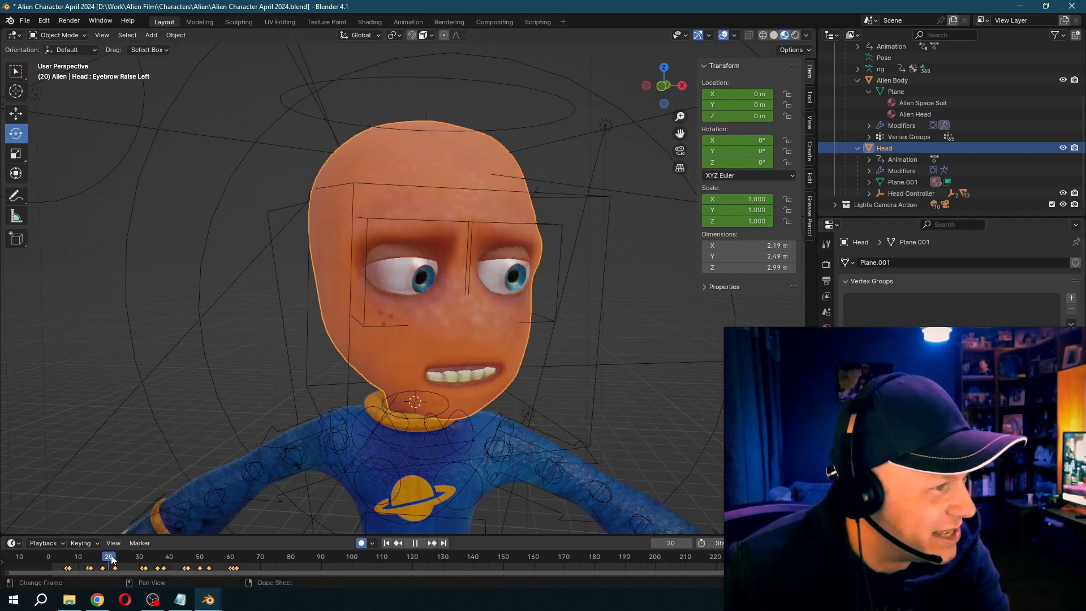
{"action": "key", "text": "space"}
{"action": "left_click_drag", "start_coordinate": [962, 486], "coordinate": [1007, 486]}
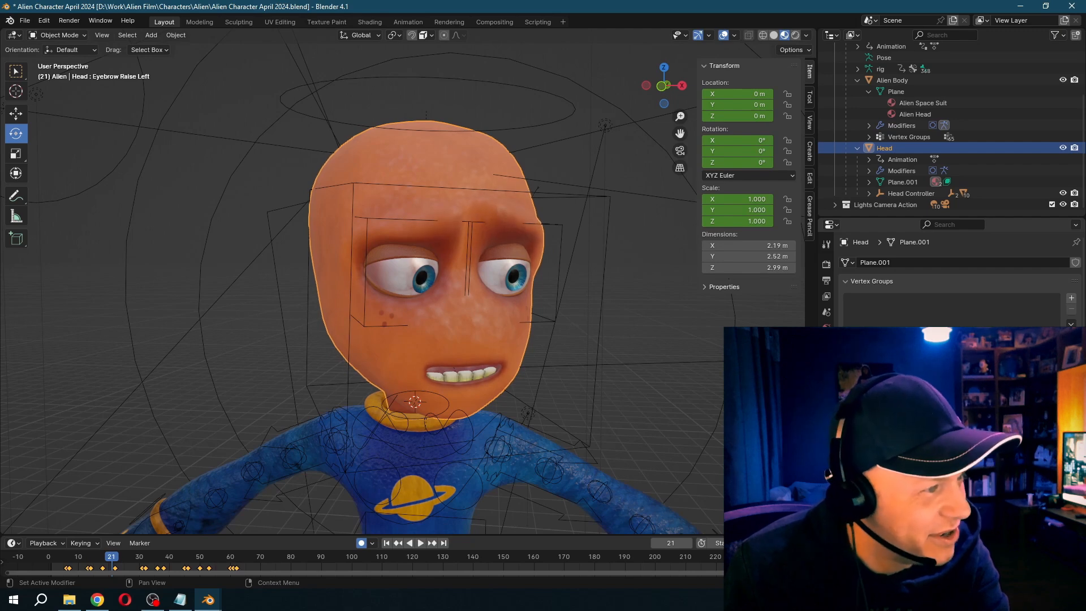
{"action": "key", "text": "space"}
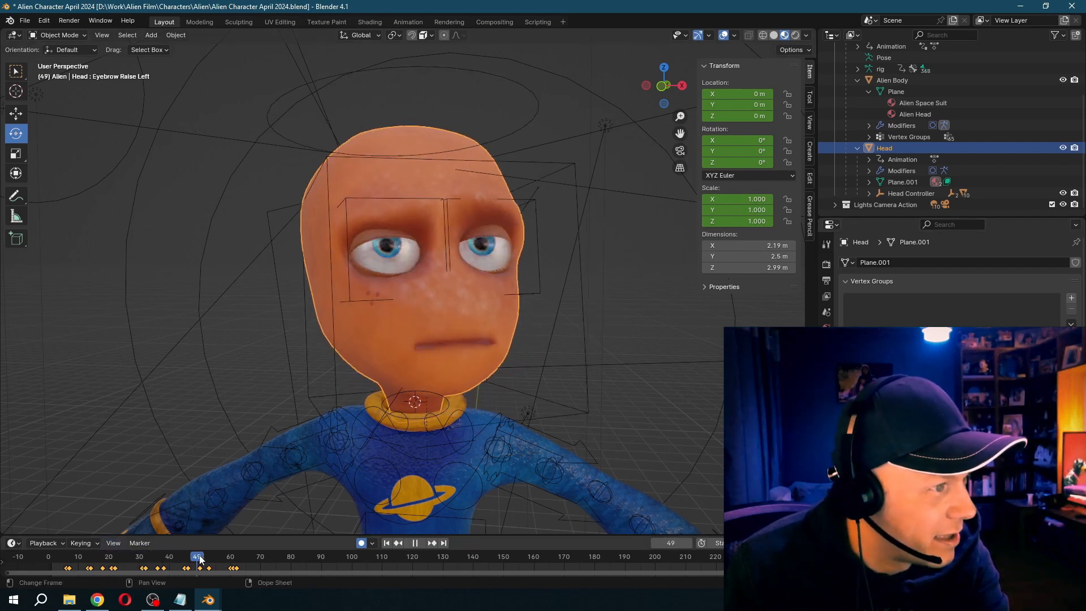
- Keyframe the Bloat Face shape key from frame 47, puffing the face out at frame 55
{"action": "key", "text": "space"}
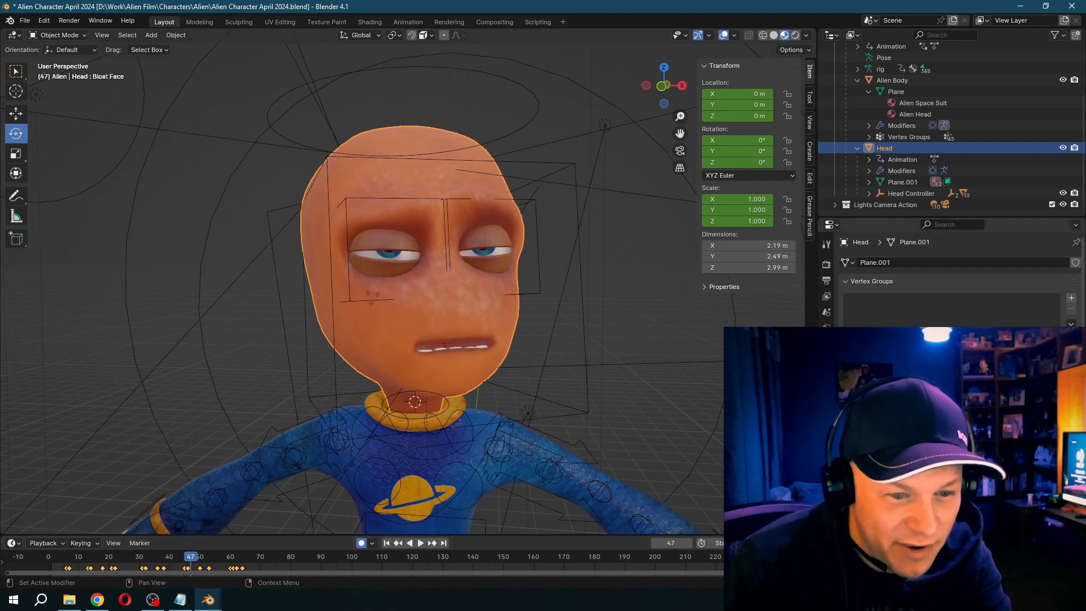
{"action": "left_click_drag", "start_coordinate": [198, 561], "coordinate": [217, 562]}
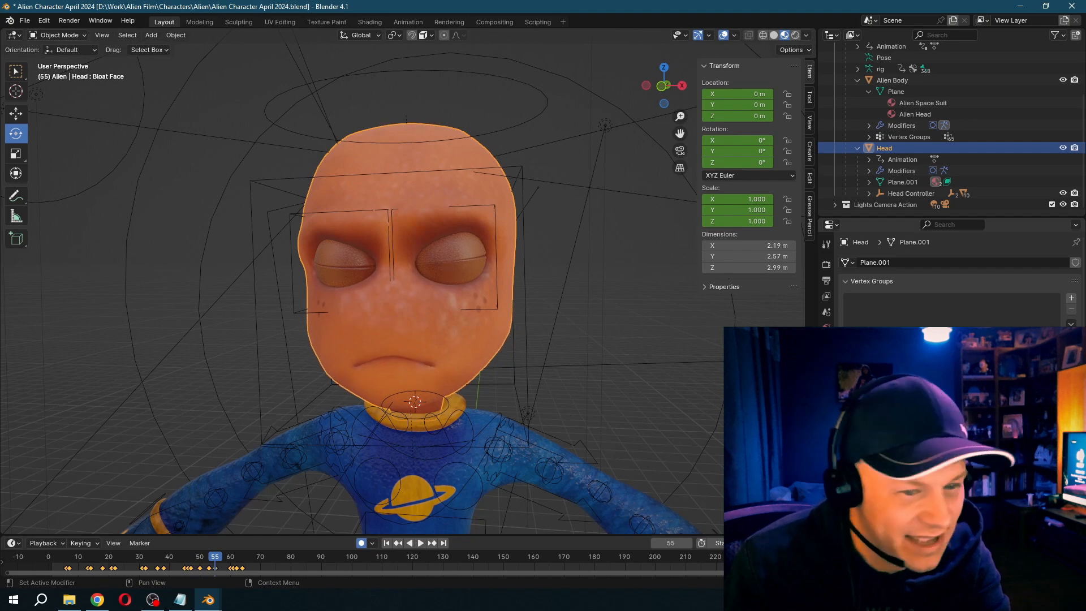
{"action": "left_click_drag", "start_coordinate": [215, 562], "coordinate": [240, 561]}
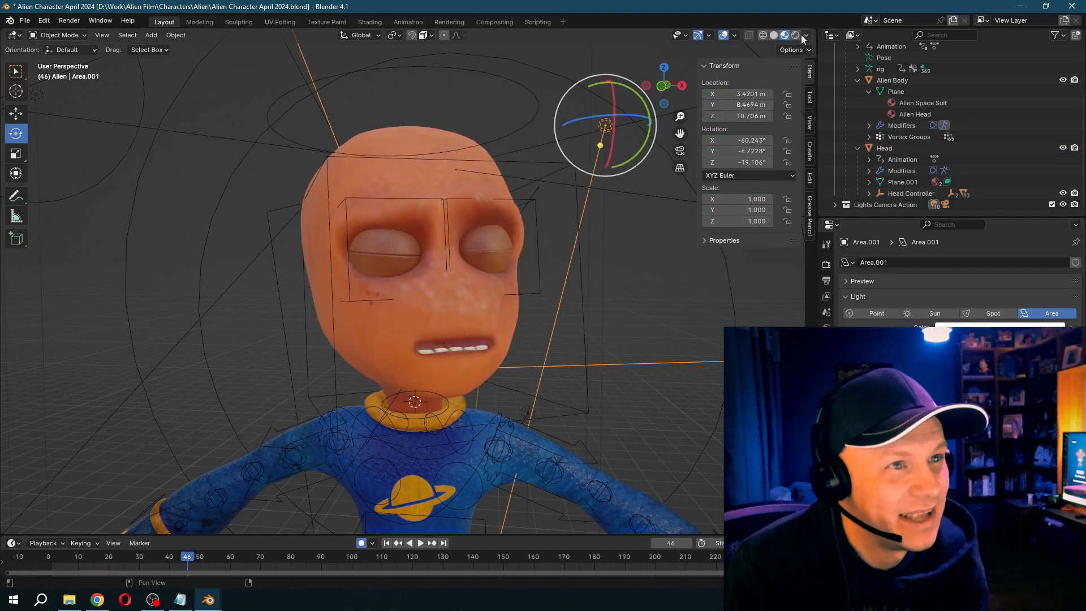
- Switch the viewport to rendered shading and play the facial animation repeatedly from about frame 10 to review the expressions
{"action": "left_click", "coordinate": [797, 36]}
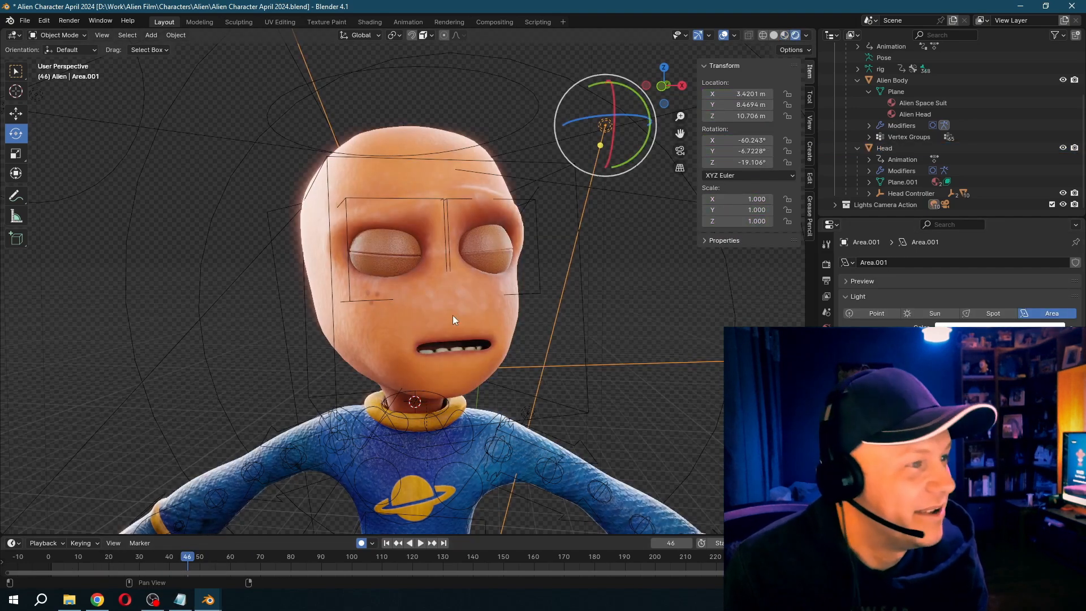
{"action": "left_click", "coordinate": [80, 553]}
{"action": "key", "text": "space"}
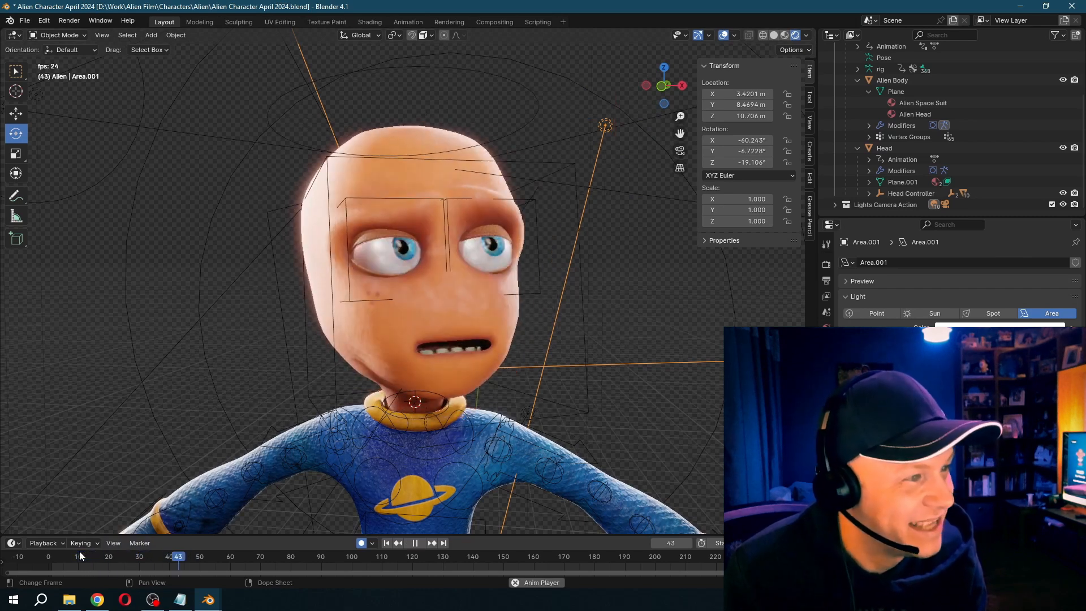
{"action": "key", "text": "space"}
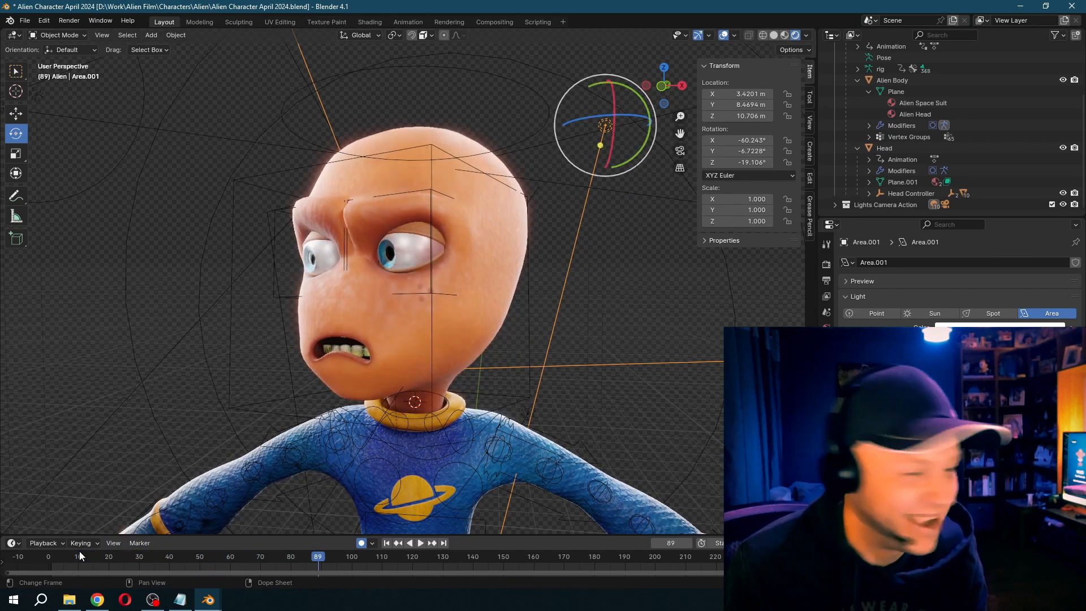
{"action": "left_click", "coordinate": [80, 552]}
{"action": "key", "text": "space"}
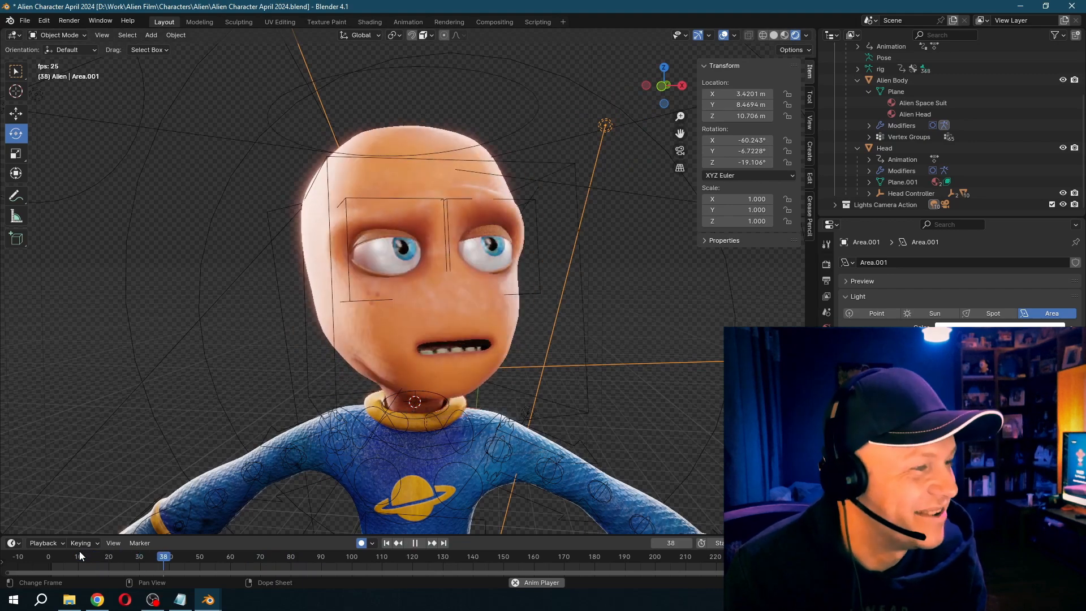
{"action": "key", "text": "space"}
{"action": "left_click", "coordinate": [79, 552]}
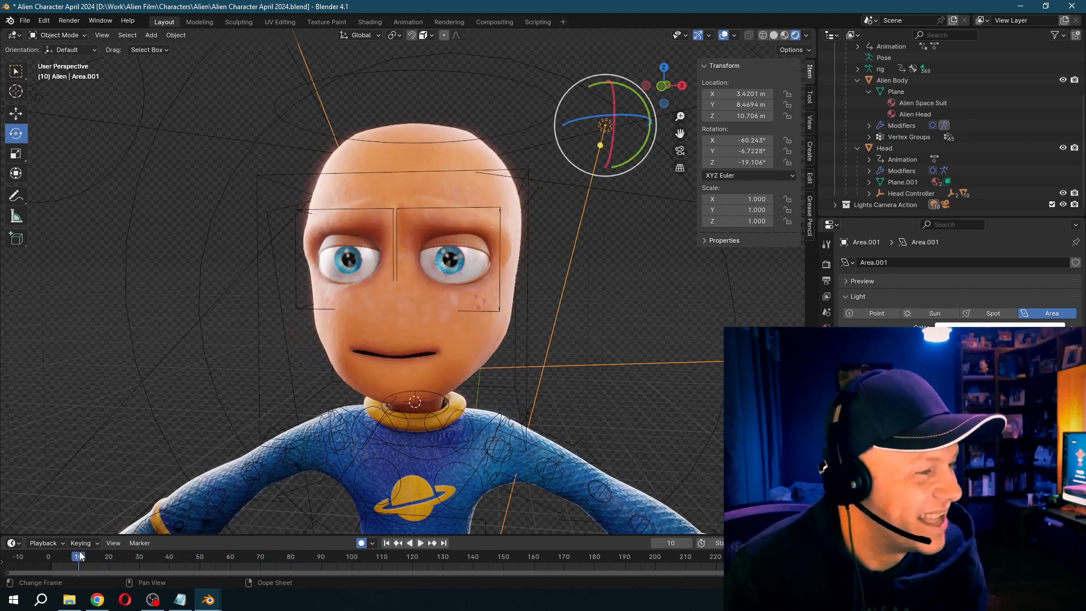
{"action": "key", "text": "space"}
{"action": "key", "text": "space"}
- Select the upper teeth, set the transform orientation to Local, and keyframe the upper and lower teeth at frame 17
{"action": "left_click", "coordinate": [447, 373]}
{"action": "key", "text": "KP_Decimal"}
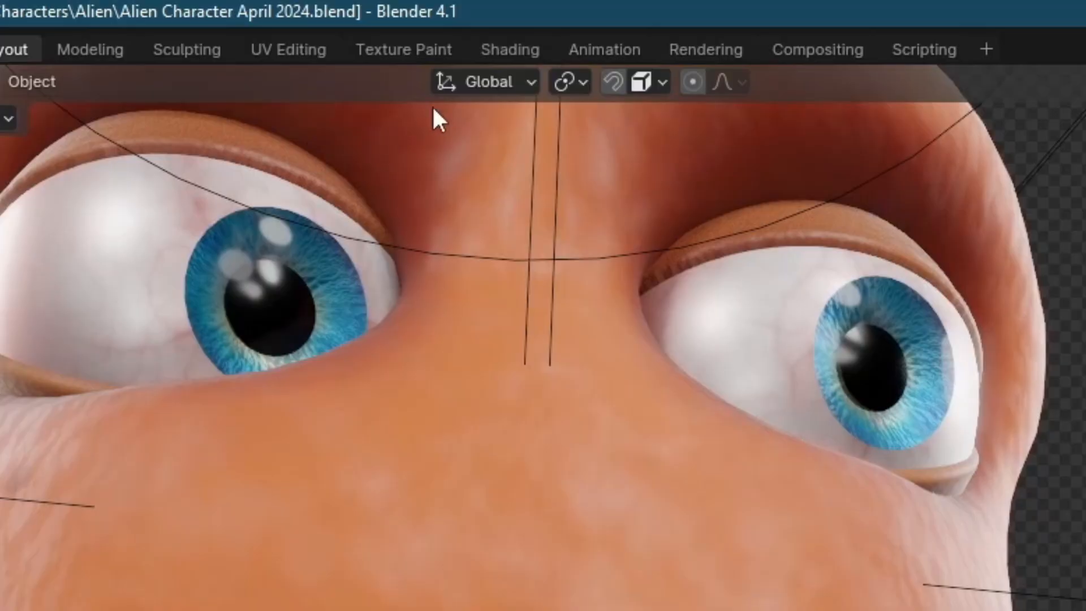
{"action": "left_click", "coordinate": [359, 35]}
{"action": "left_click", "coordinate": [353, 82]}
{"action": "key", "text": "g"}
{"action": "key", "text": "z"}
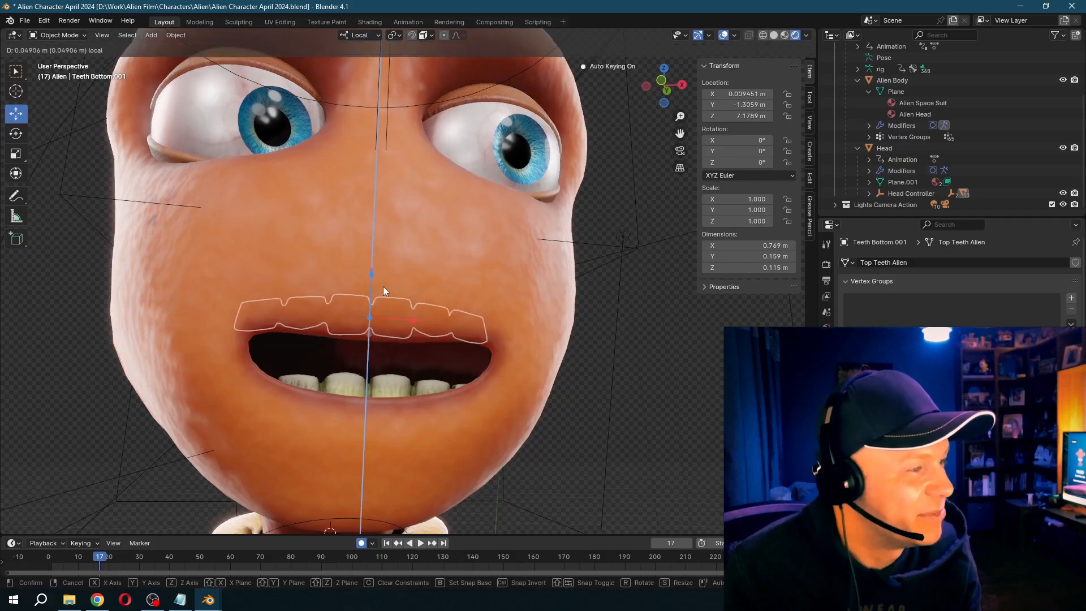
{"action": "right_click", "coordinate": [383, 287]}
{"action": "key", "text": "i"}
{"action": "left_click", "coordinate": [356, 390]}
{"action": "key", "text": "i"}
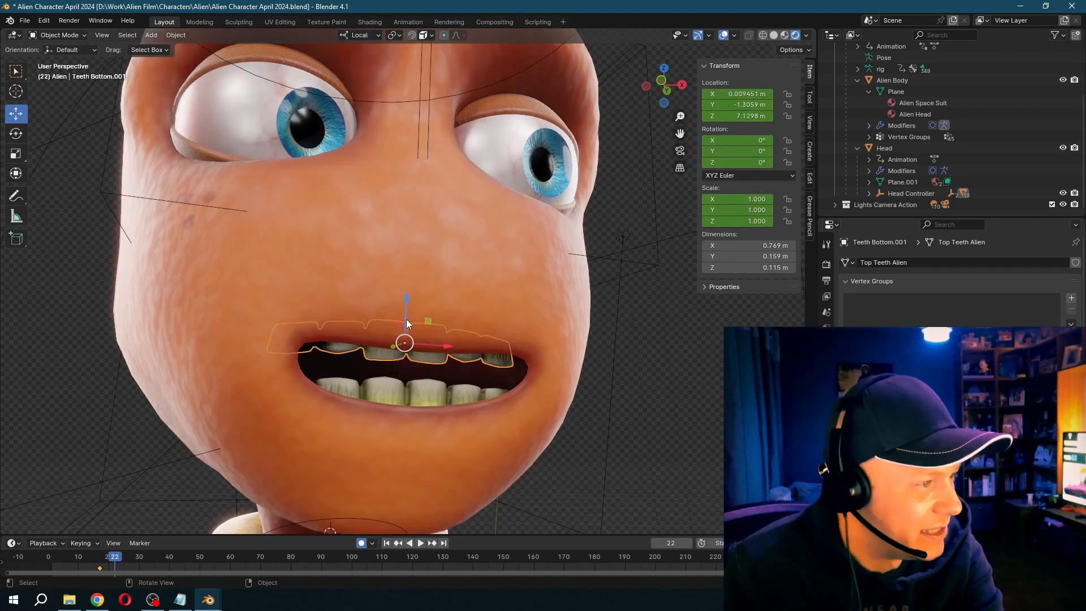
- Adjust the teeth along their local Z axis at frame 22 and onward, lowering the bottom row about 0.07 m at frame 64
{"action": "left_click_drag", "start_coordinate": [407, 322], "coordinate": [407, 330]}
{"action": "left_click", "coordinate": [406, 330]}
{"action": "key", "text": "Right"}
{"action": "key", "text": "Right"}
{"action": "key", "text": "Right"}
{"action": "key", "text": "Right"}
{"action": "key", "text": "Right"}
{"action": "key", "text": "Right"}
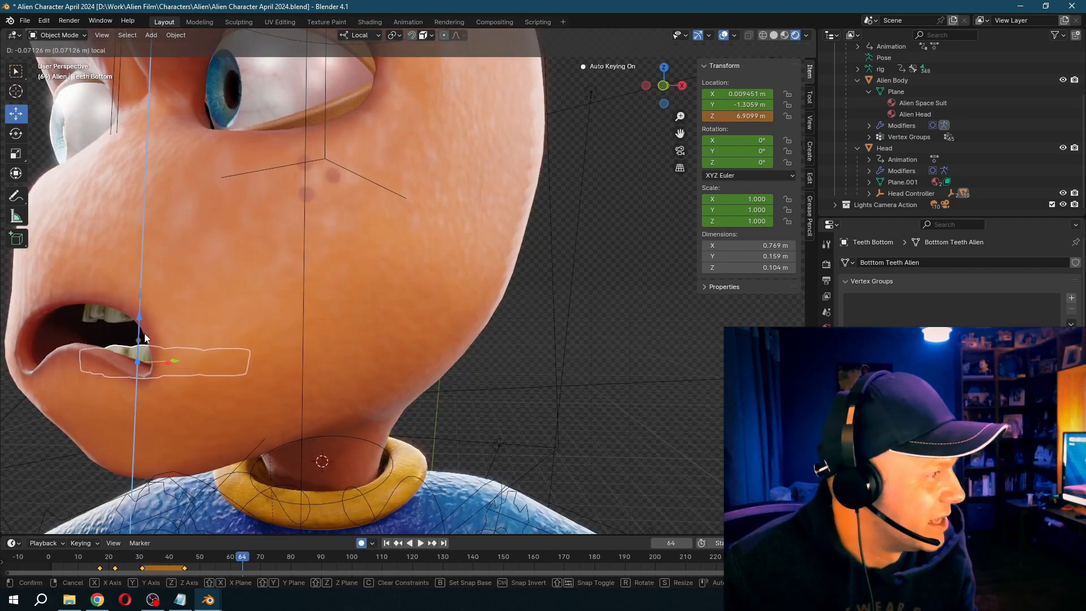
{"action": "left_click", "coordinate": [118, 322]}
{"action": "left_click_drag", "start_coordinate": [141, 282], "coordinate": [146, 275]}
- Frame the alien's head and upper body and play the animation from about frame 16 to check the face and teeth
{"action": "scroll", "coordinate": [182, 296], "scroll_direction": "down", "scroll_amount": 3}
{"action": "middle_click_drag", "start_coordinate": [182, 290], "coordinate": [357, 408]}
{"action": "key", "text": "space"}
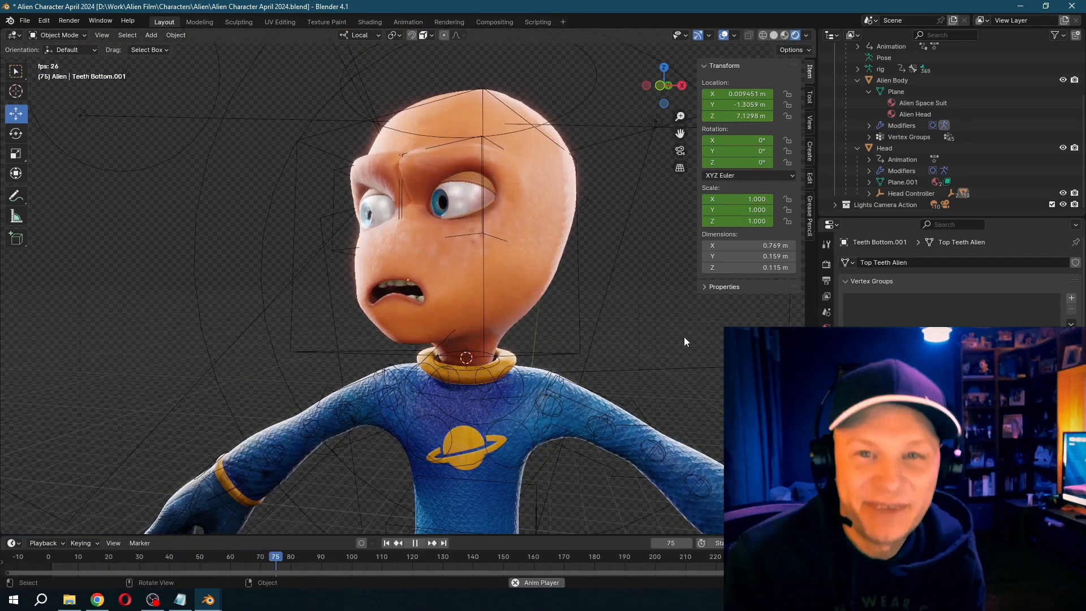
{"action": "key", "text": "space"}
{"action": "left_click", "coordinate": [97, 558]}
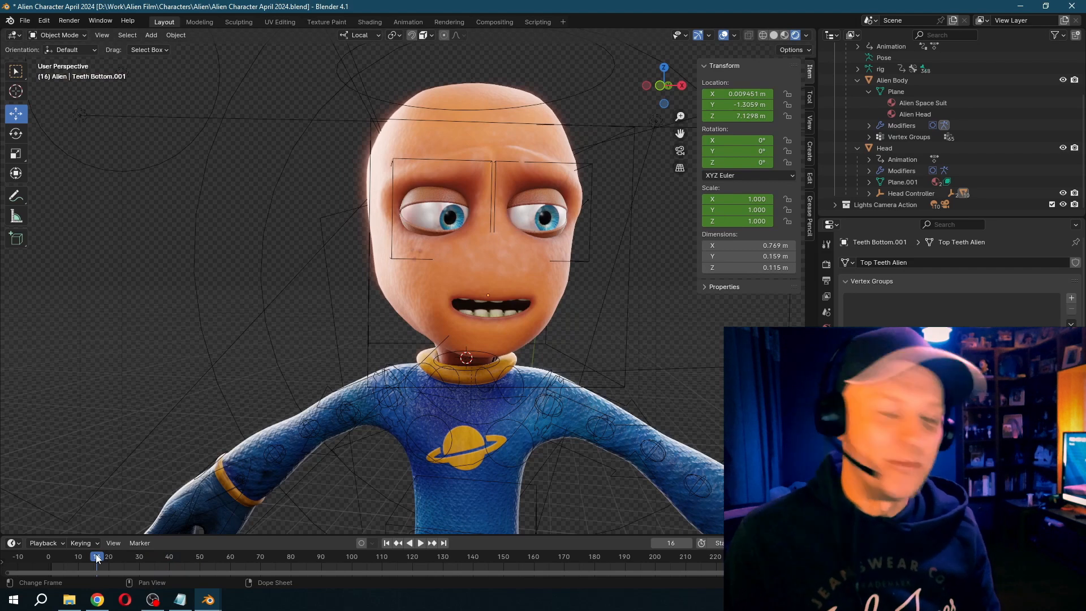
{"action": "key", "text": "space"}
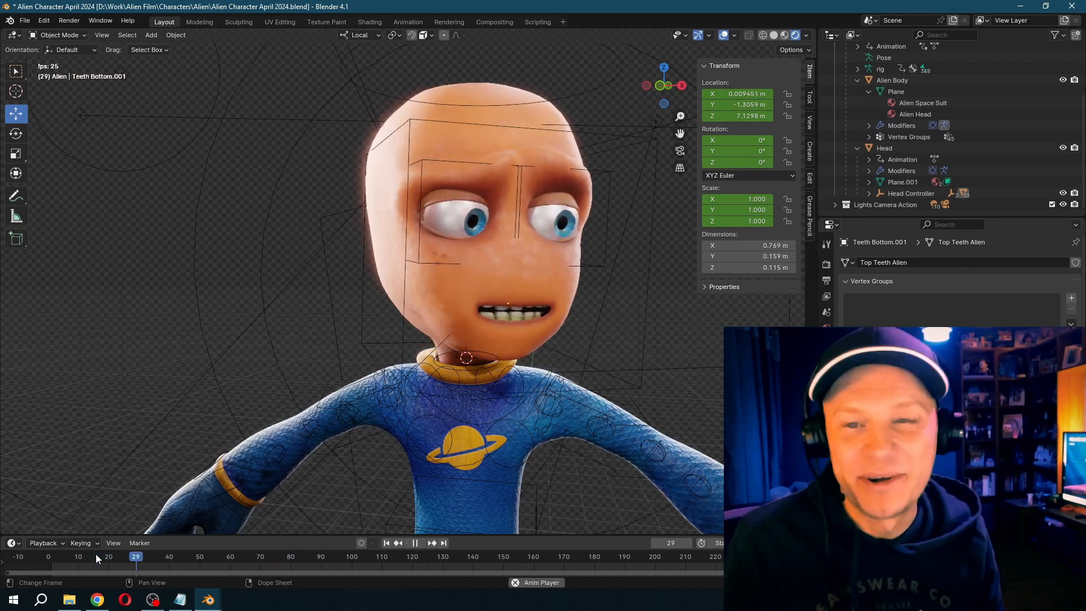
{"action": "key", "text": "Escape"}
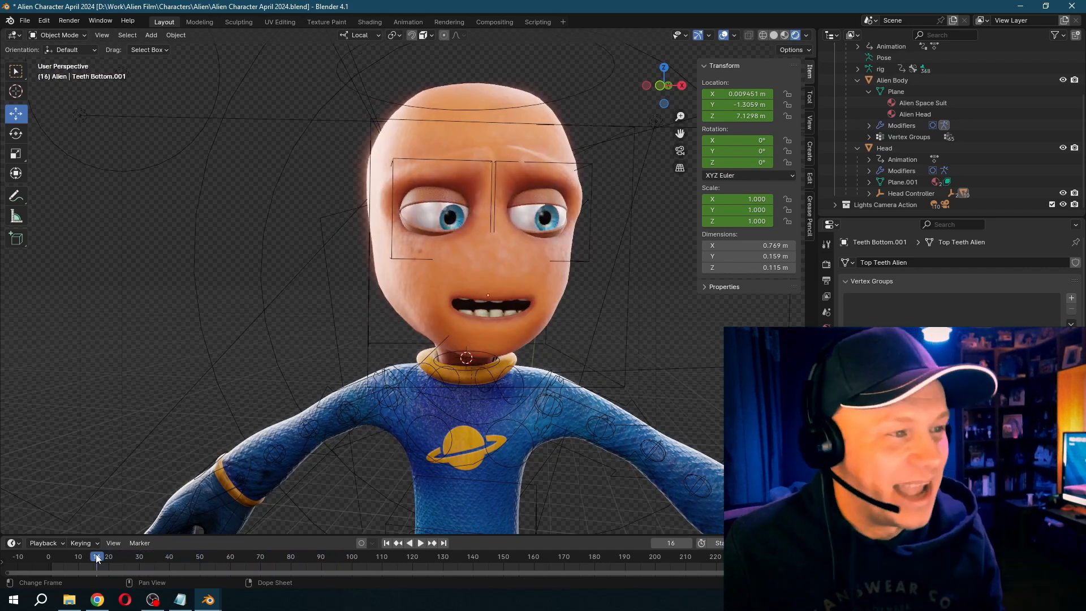
- Open the minotaur character's file and select the minotaur mesh to inspect its shape-key keyframes
{"action": "left_click", "coordinate": [26, 21]}
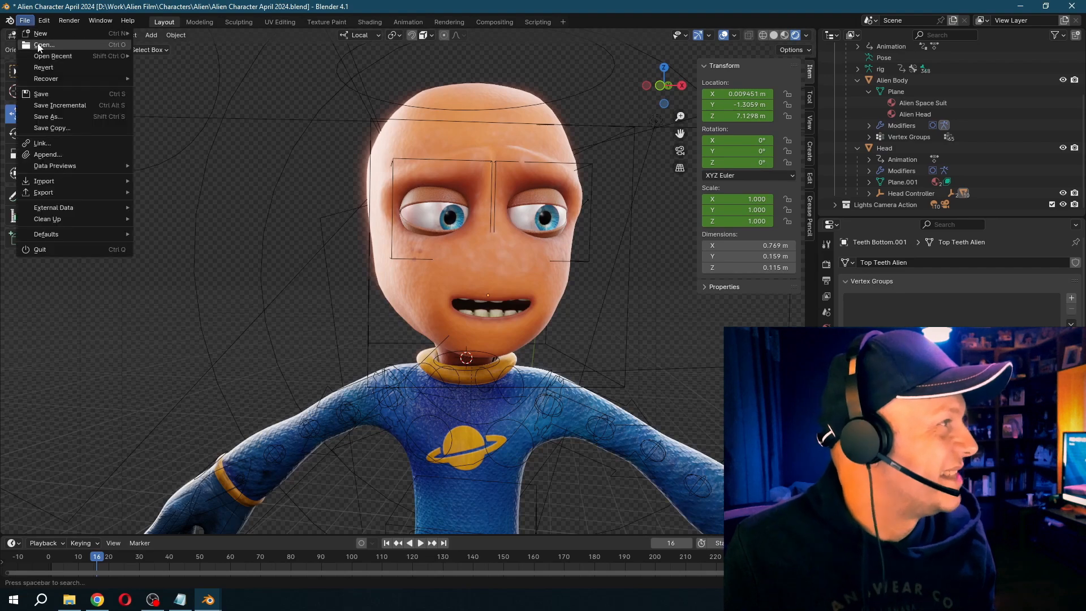
{"action": "left_click", "coordinate": [39, 46]}
{"action": "left_click", "coordinate": [569, 316]}
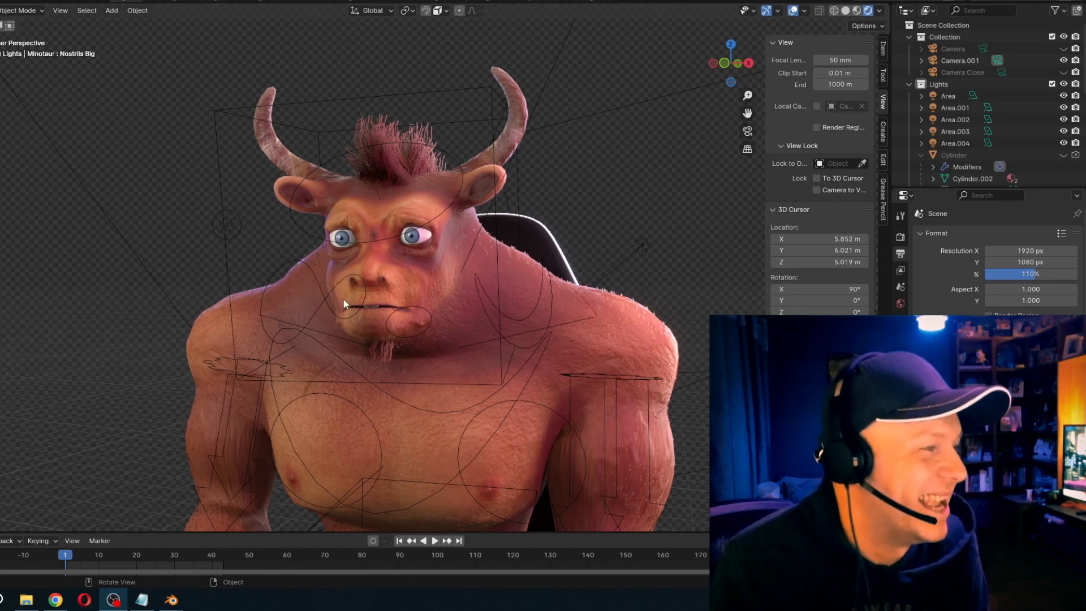
{"action": "left_click", "coordinate": [449, 299]}
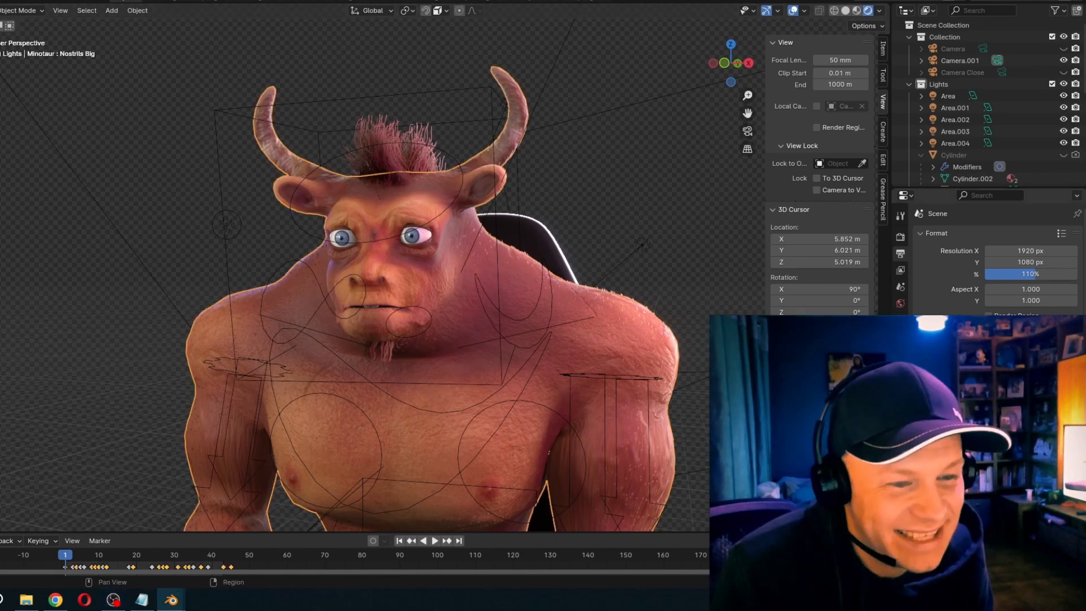
- Inspect the minotaur mesh's shape keys one by one, including Nostrils Small, Jaw In, Eyebrows Angry and Ears Wriggle, and try out Ears Wriggle
{"action": "left_click", "coordinate": [901, 426]}
{"action": "left_click_drag", "start_coordinate": [1006, 129], "coordinate": [1010, 214]}
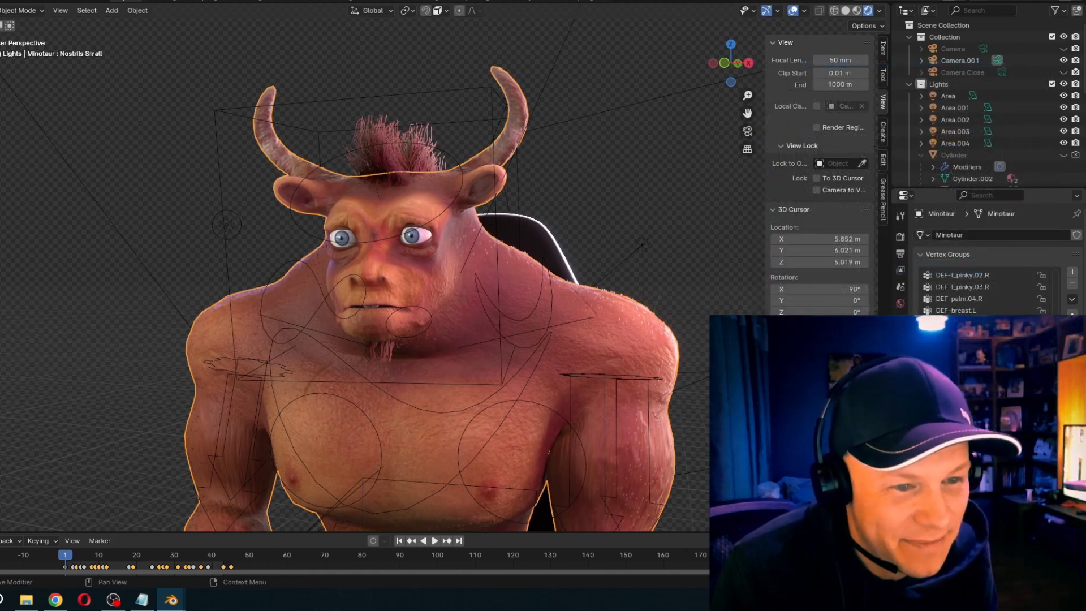
{"action": "left_click", "coordinate": [962, 419]}
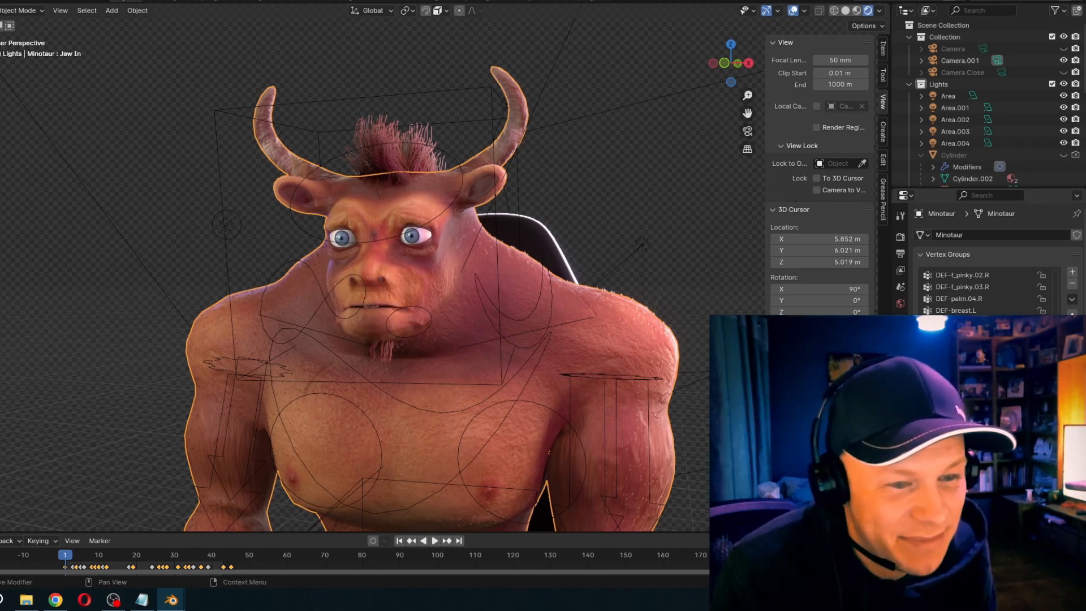
{"action": "left_click", "coordinate": [962, 430]}
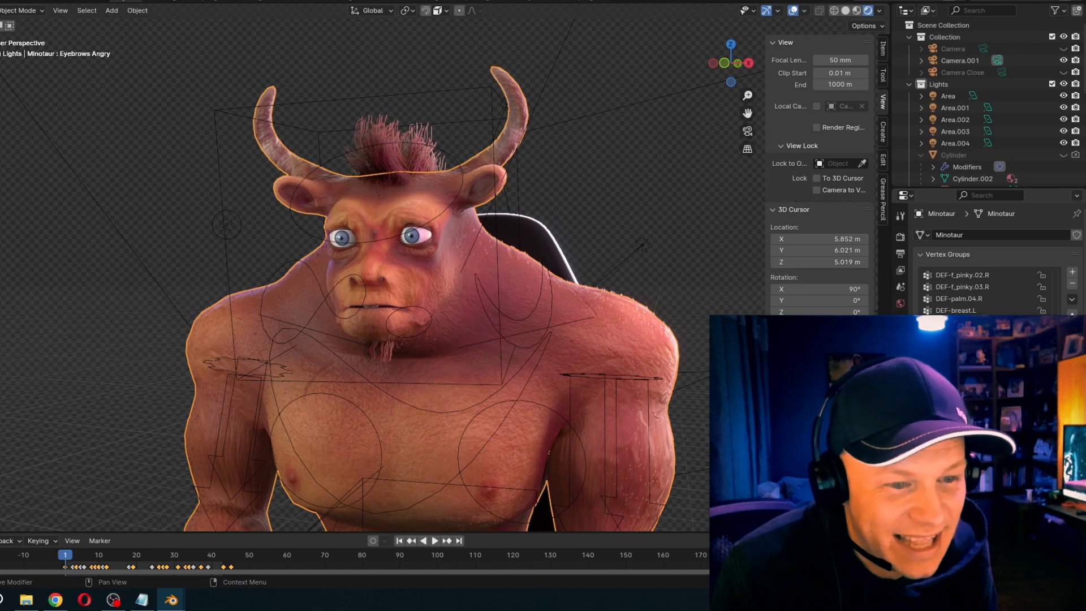
{"action": "left_click", "coordinate": [962, 441]}
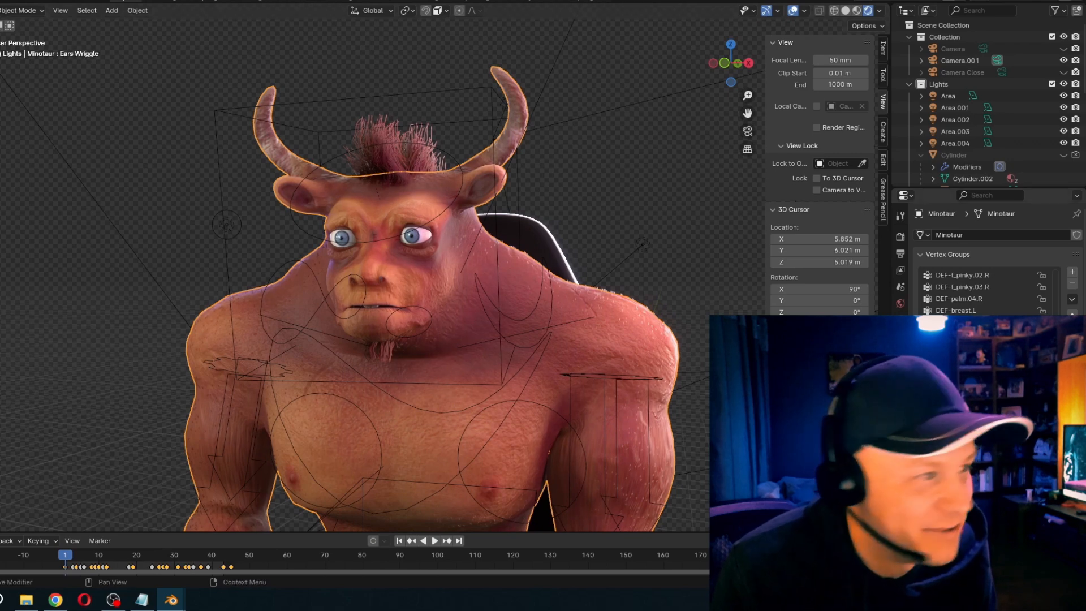
{"action": "left_click_drag", "start_coordinate": [984, 509], "coordinate": [1036, 509]}
- Play the minotaur's animation from frame 1, stop it at frame 37, and view the seated body and the face up close
{"action": "key", "text": "space"}
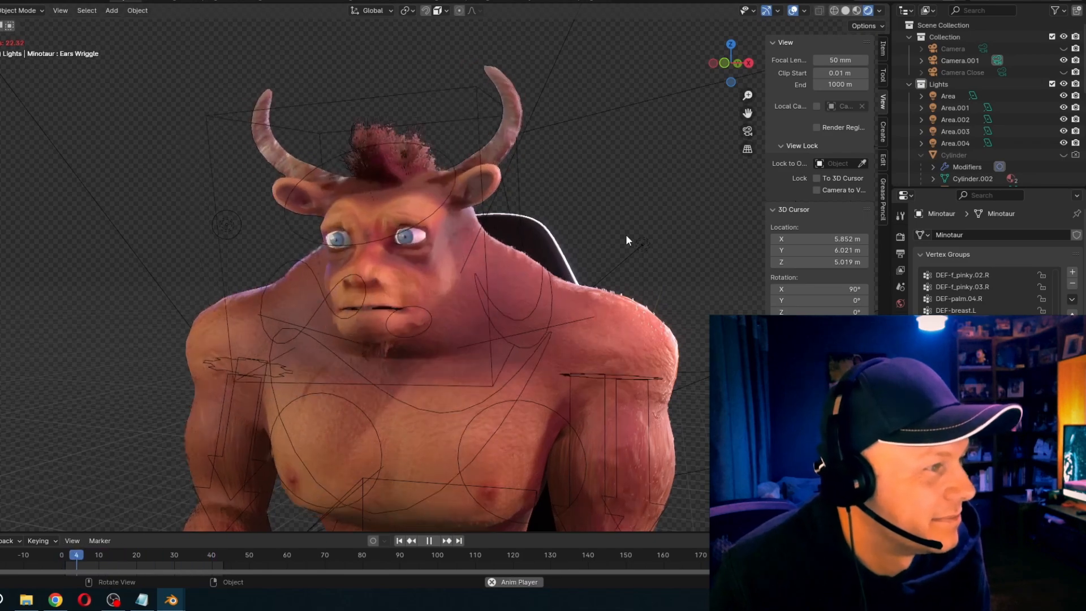
{"action": "key", "text": "space"}
{"action": "scroll", "coordinate": [568, 321], "scroll_direction": "down", "scroll_amount": 4}
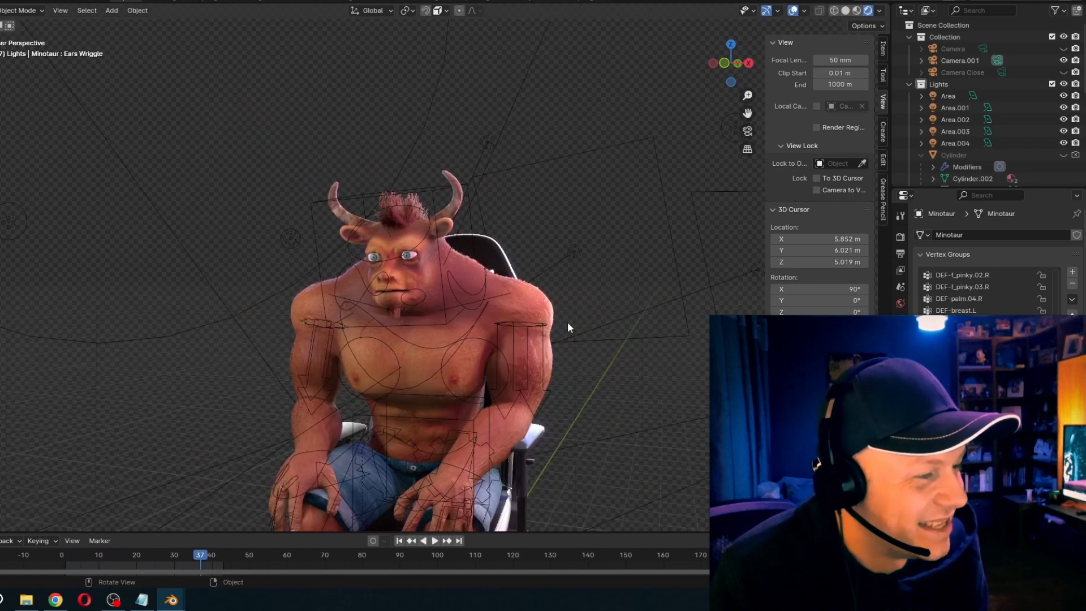
{"action": "scroll", "coordinate": [610, 214], "scroll_direction": "up", "scroll_amount": 4}
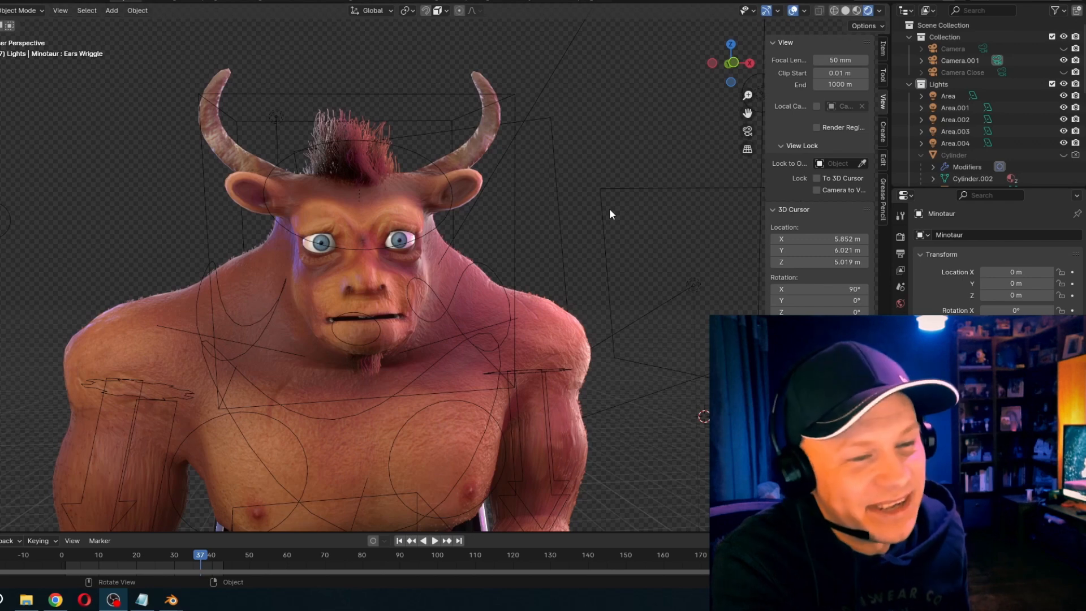